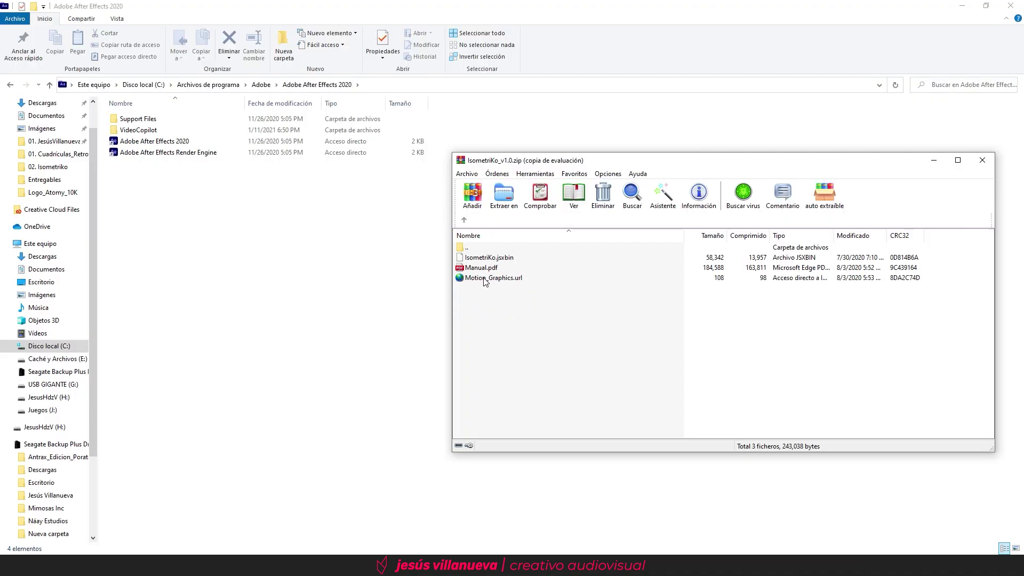
- Review Motion_Graphics.url, Manual.pdf and IsometriKo.jsxbin in the archive, then return to the After Effects folder
left_click(486, 281)
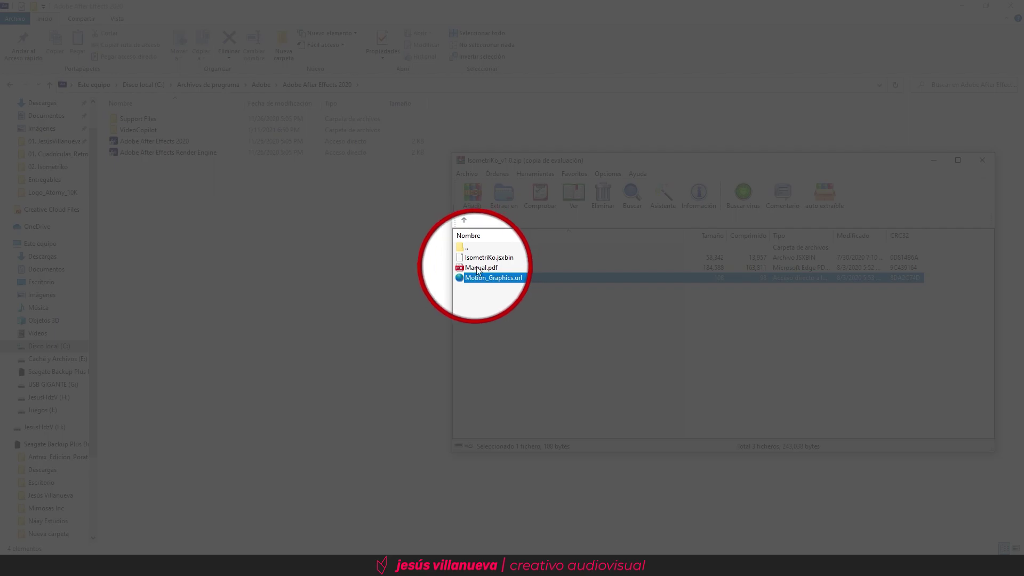
left_click(479, 270)
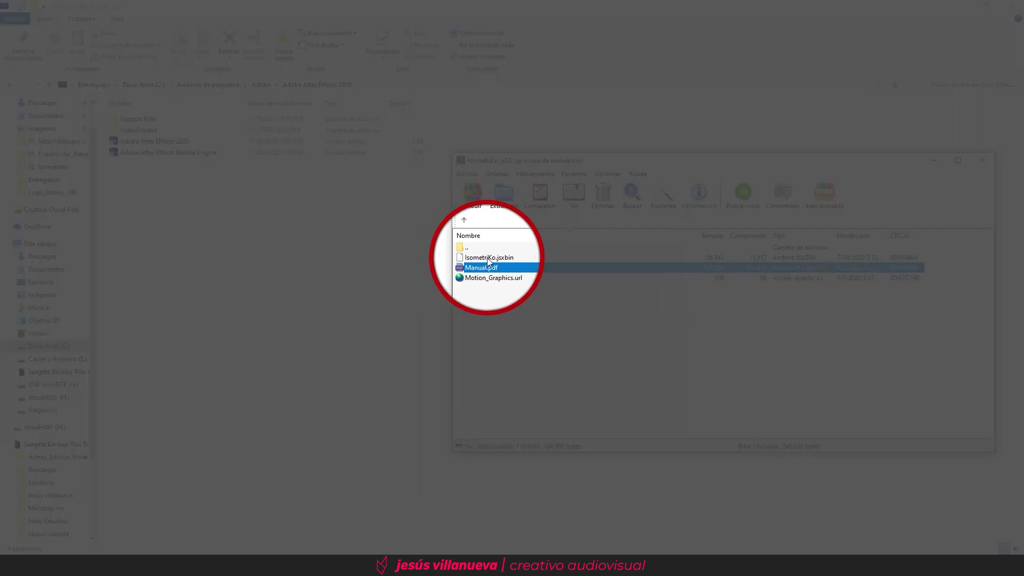
left_click(484, 258)
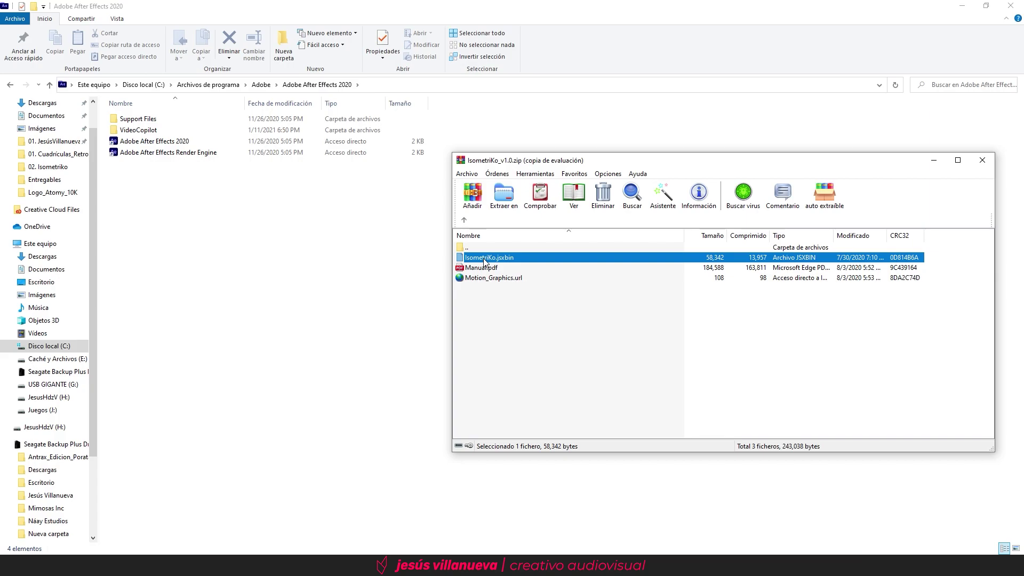
left_click(274, 219)
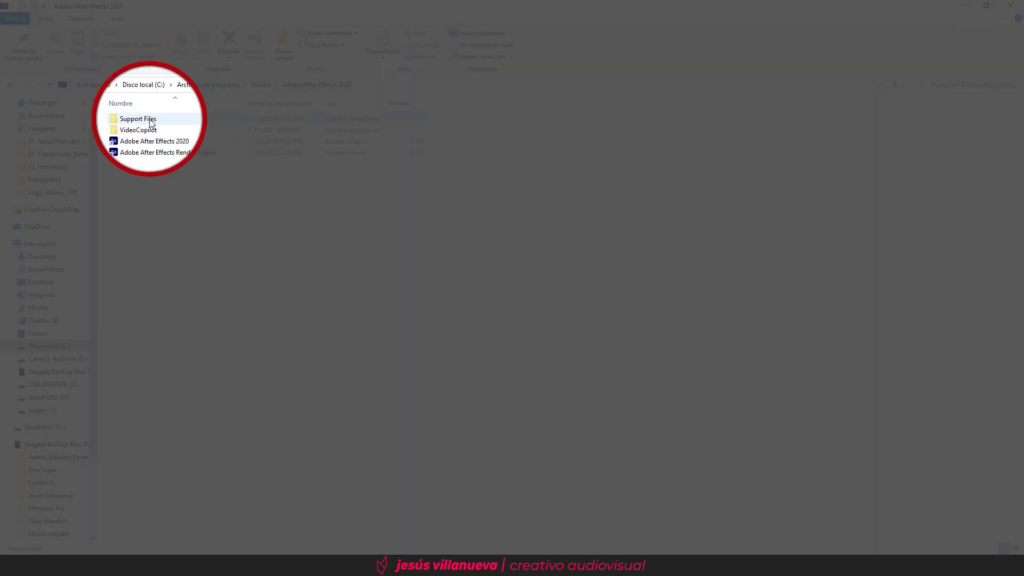
- Copy IsometriKo.jsxbin into Support Files > Scripts > ScriptUI Panels, replacing the existing file
double_click(150, 120)
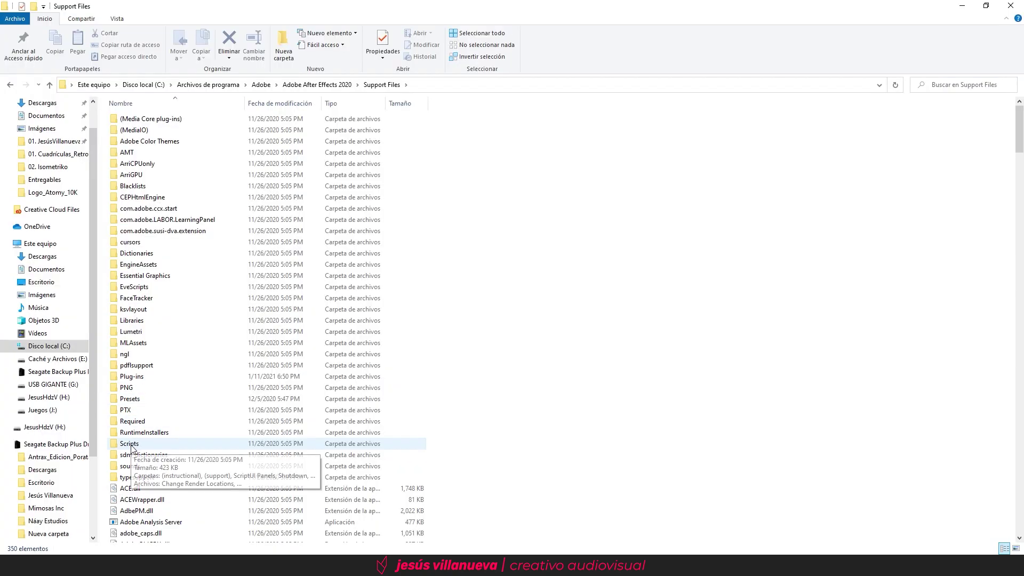
double_click(131, 446)
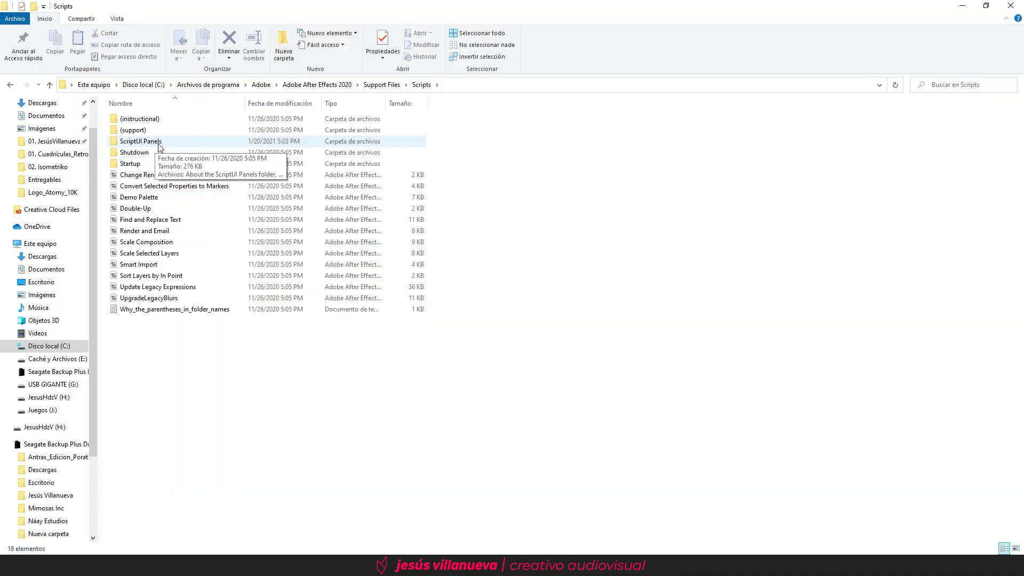
double_click(158, 143)
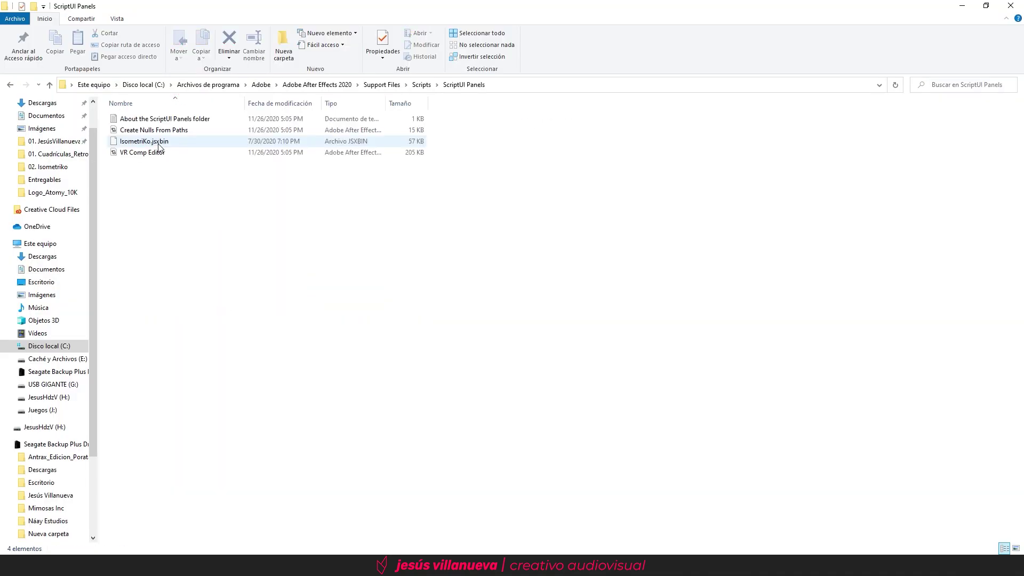
left_click(511, 566)
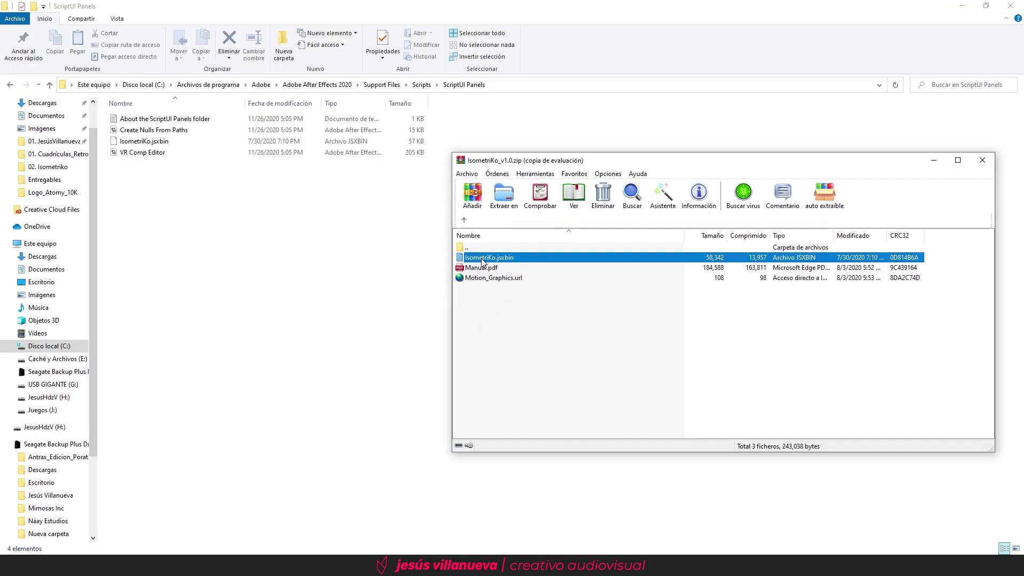
left_click_drag(226, 220, 226, 221)
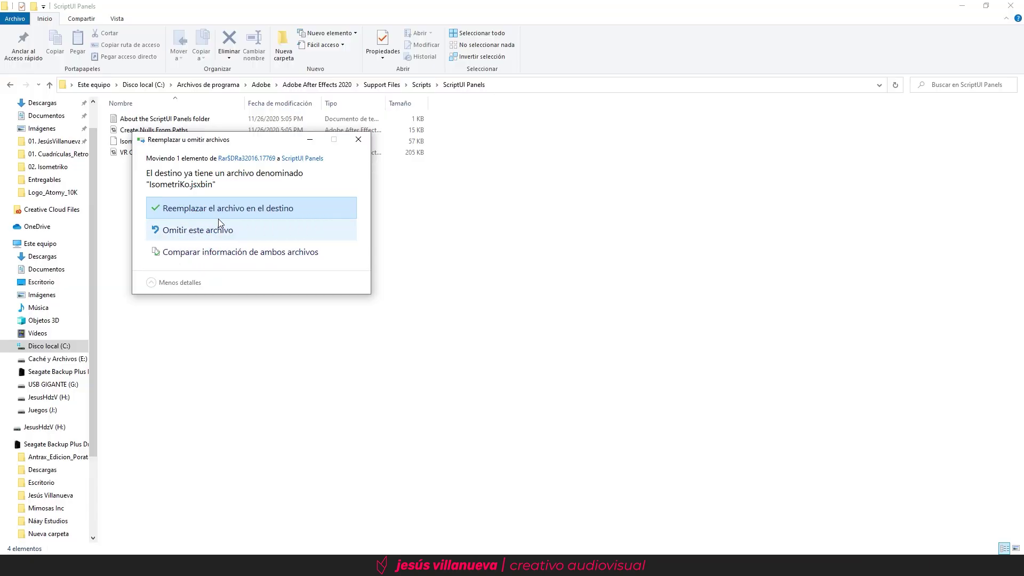
left_click(220, 211)
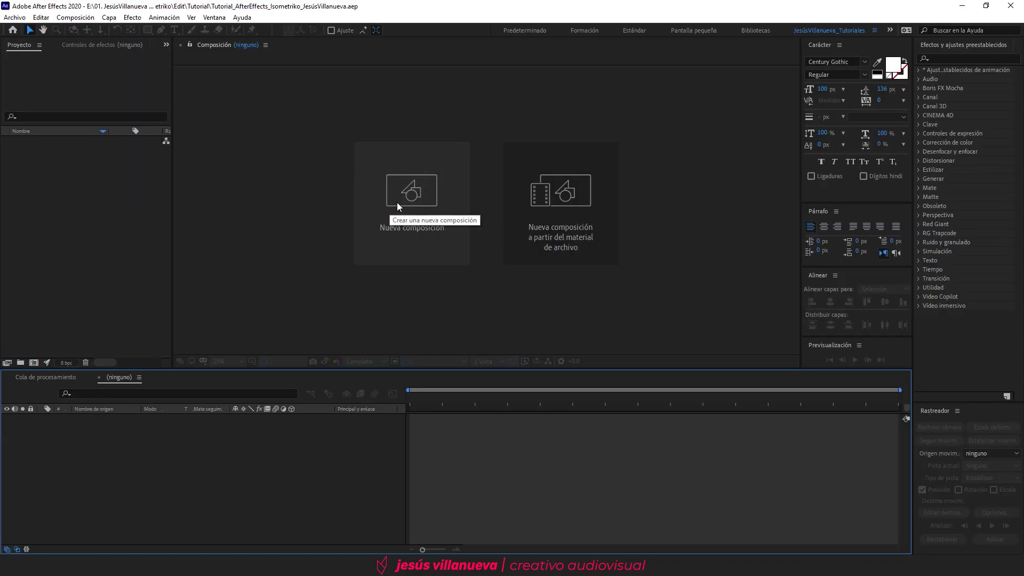
- Create the composition Isometriko at 1920×1080, 59.94 fps and 5 seconds
left_click(402, 206)
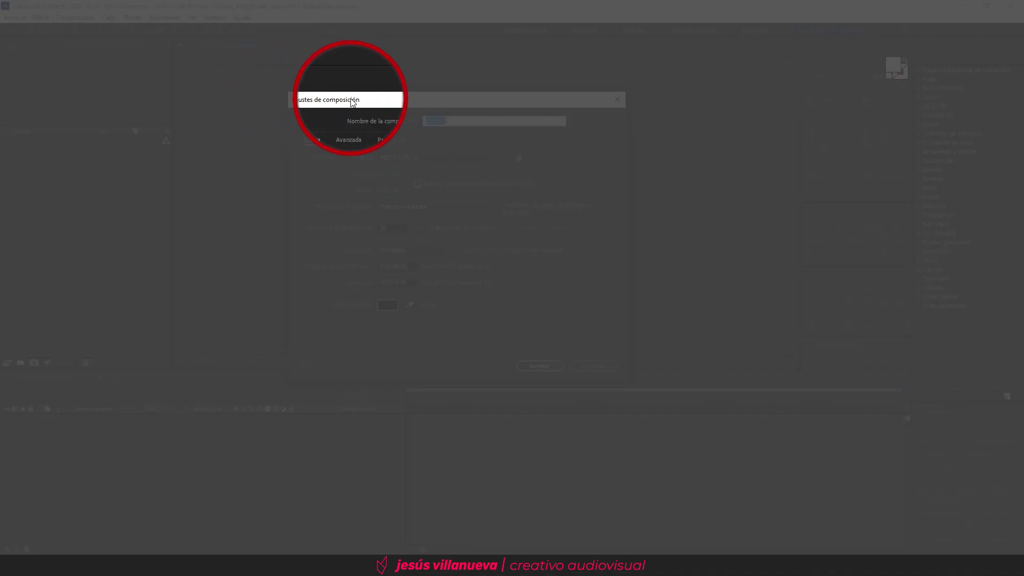
left_click(466, 121)
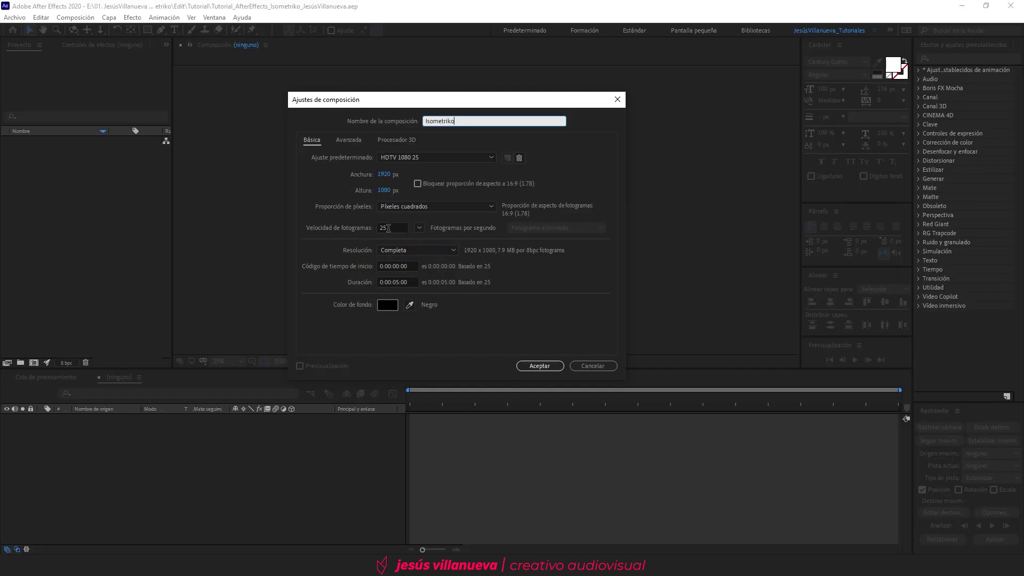
left_click(382, 227)
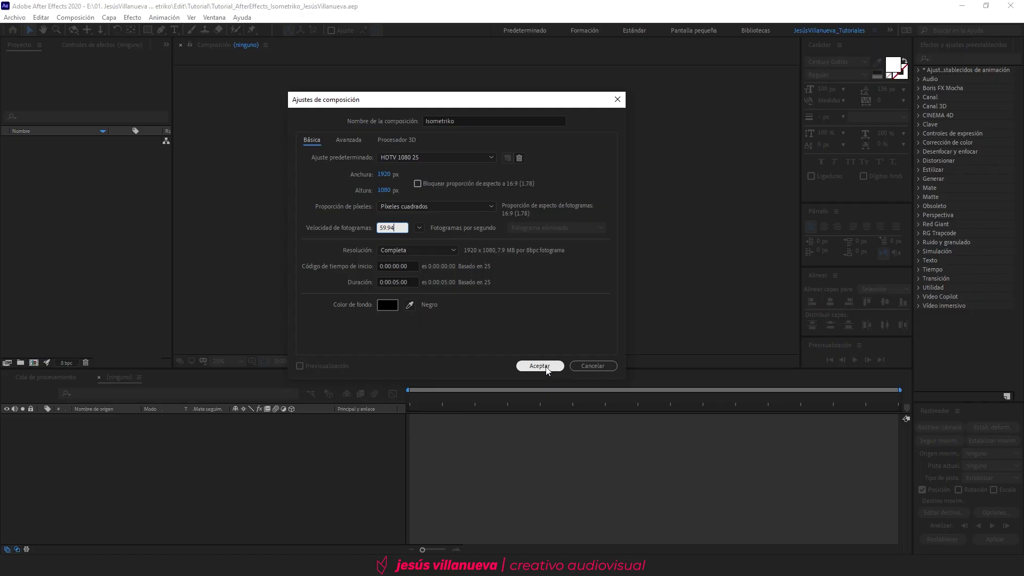
left_click(544, 367)
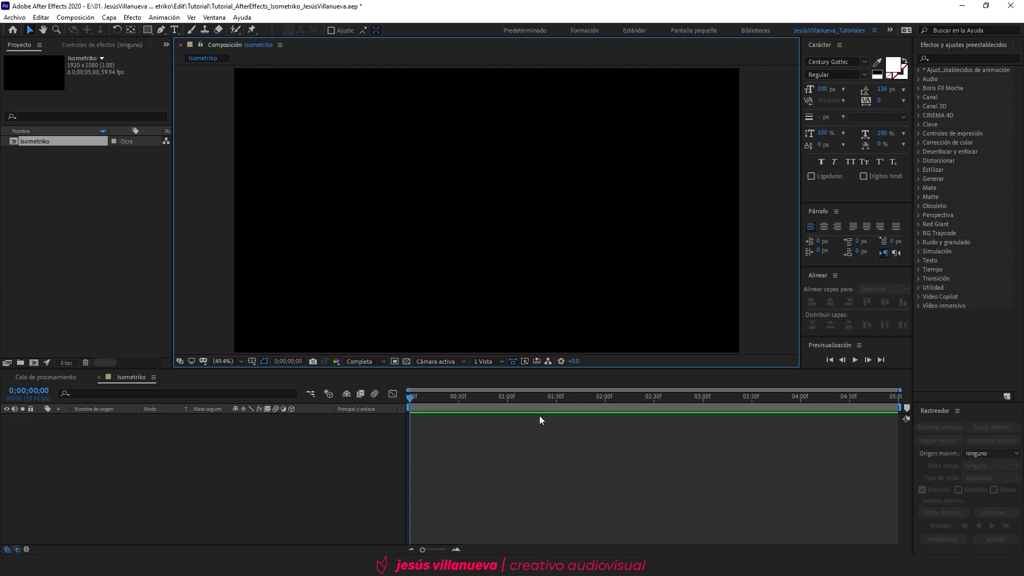
left_click(41, 17)
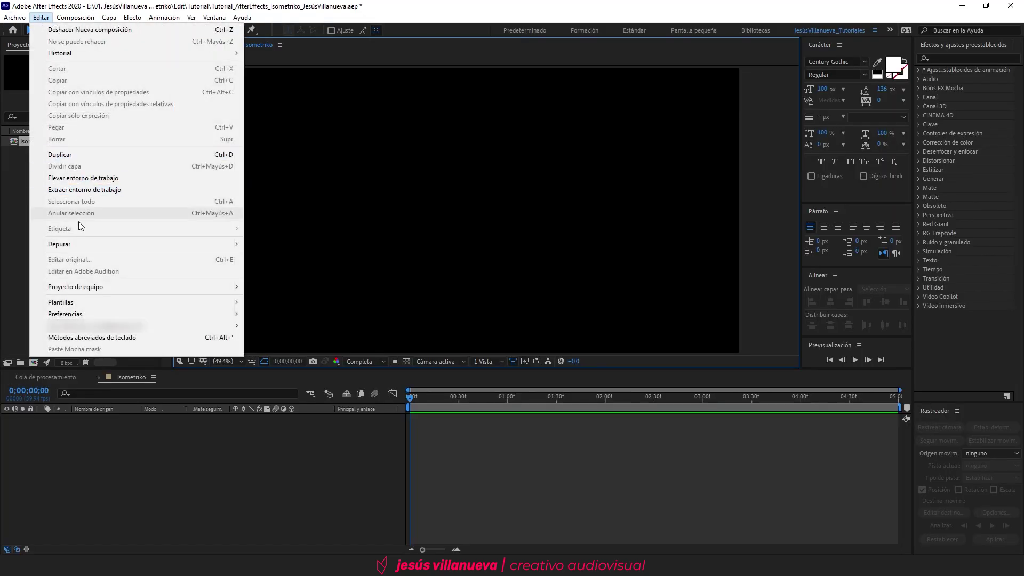
mouse_move(59, 315)
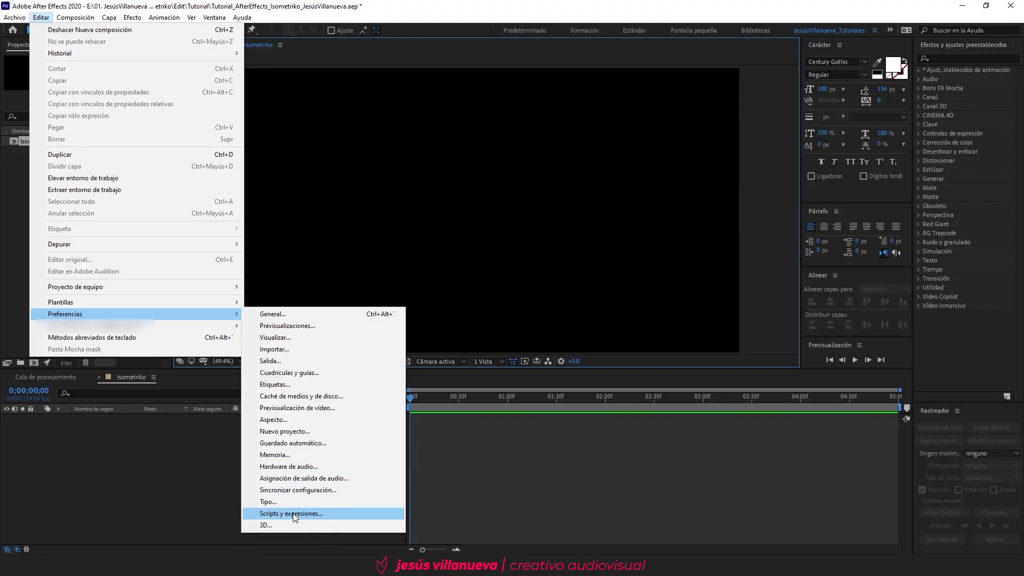
left_click(292, 514)
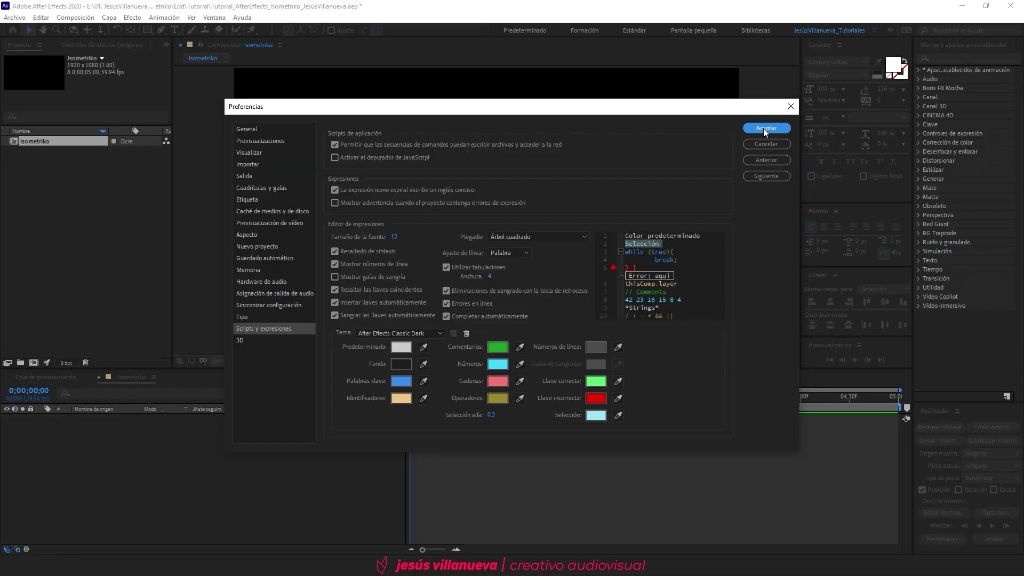
left_click(764, 129)
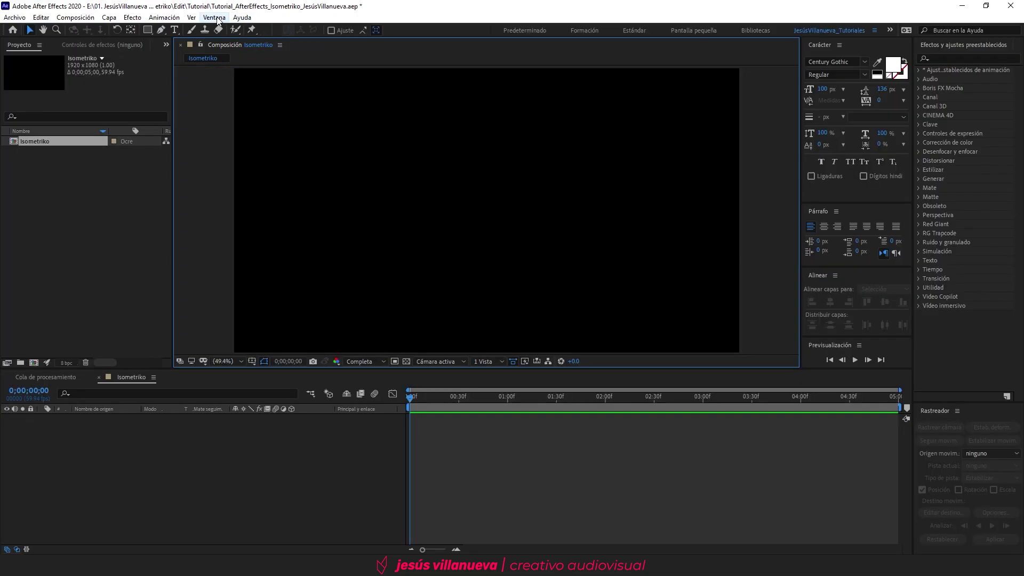
- Launch IsometriKo.jsxbin from the Window menu, shrink the panel and float it over the composition
left_click(216, 18)
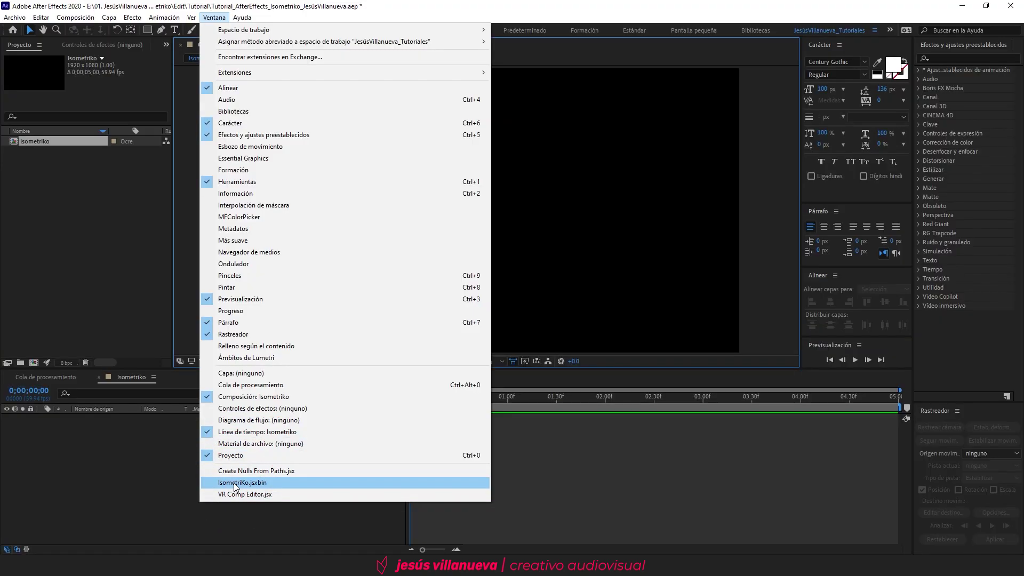
left_click(234, 483)
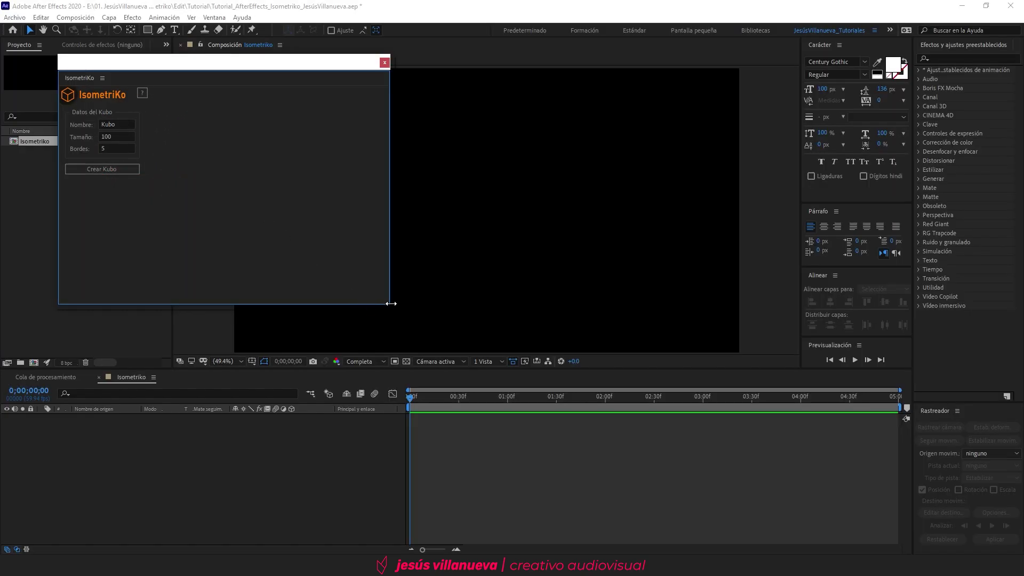
left_click_drag(391, 304, 156, 264)
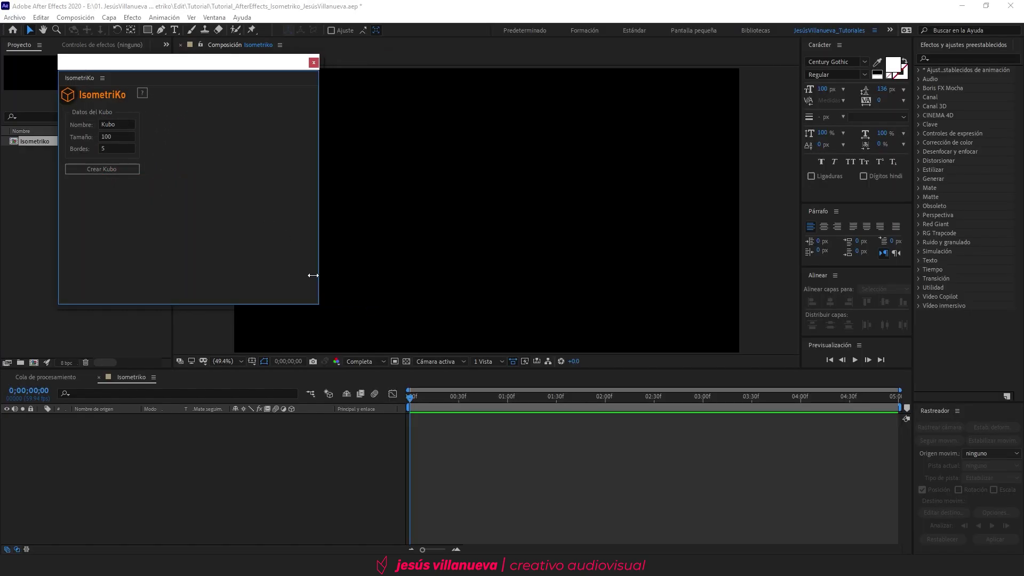
left_click_drag(140, 305, 145, 183)
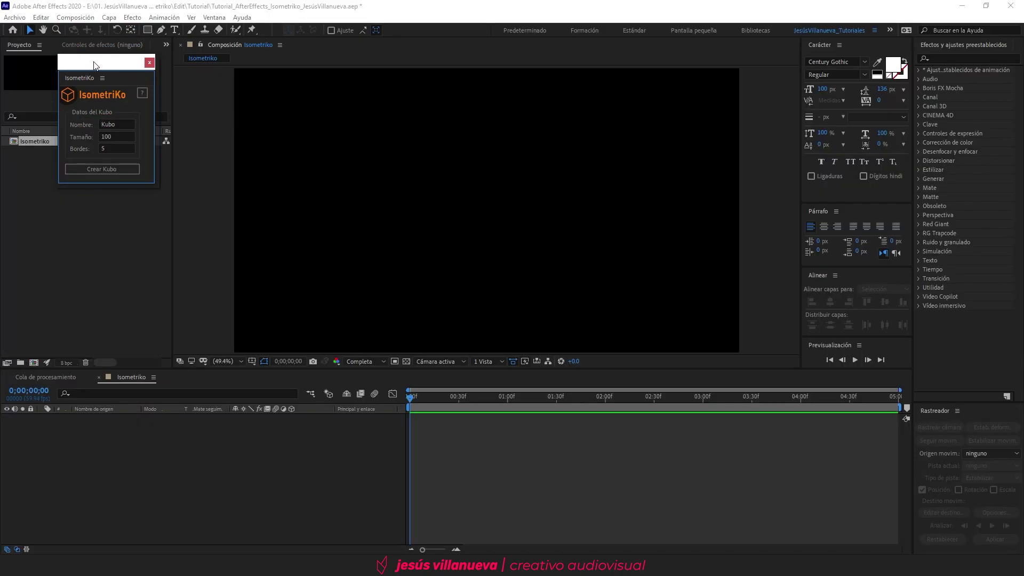
left_click_drag(94, 65, 716, 92)
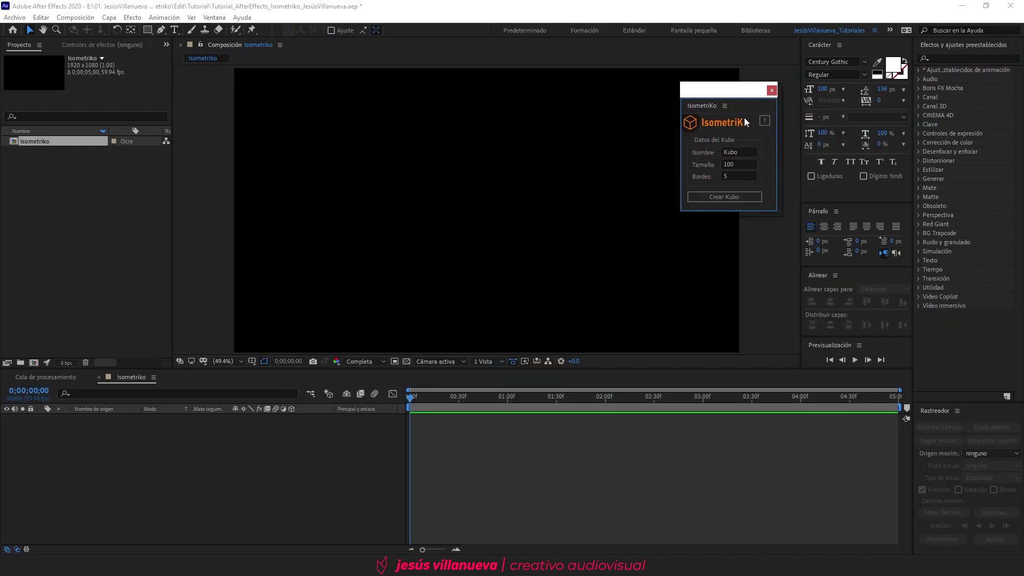
mouse_move(717, 93)
left_mouse_down()
mouse_move(790, 160)
mouse_move(764, 82)
left_mouse_up()
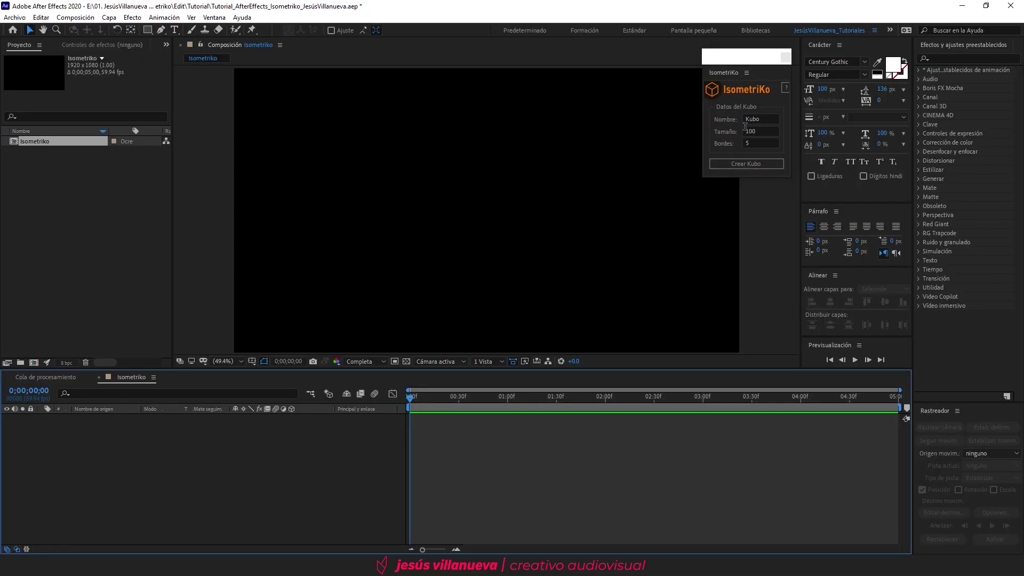
left_click_drag(745, 60, 525, 132)
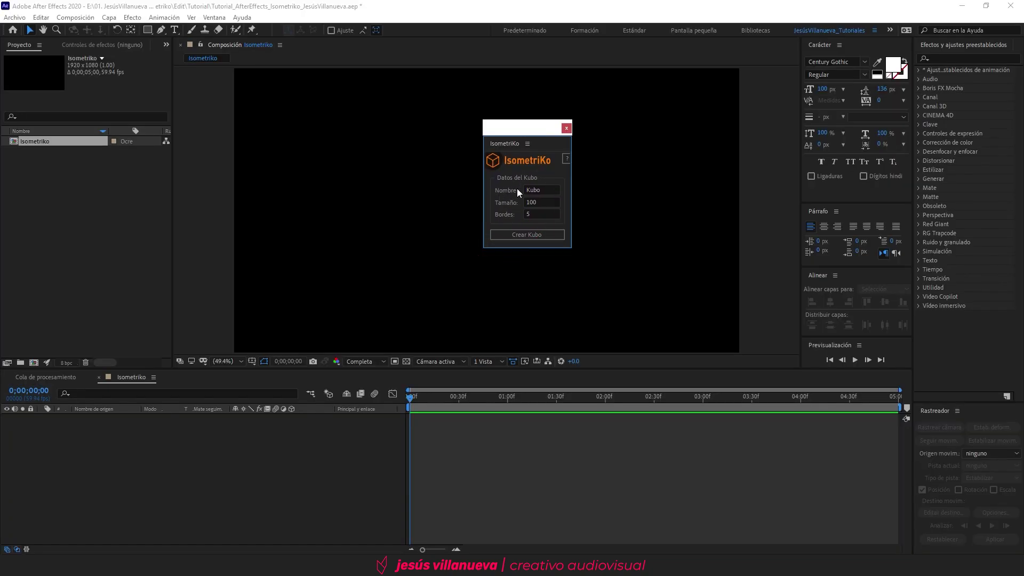
- Check the panel's cube name Kubo, size 100 and borders 5
left_click_drag(549, 190, 510, 186)
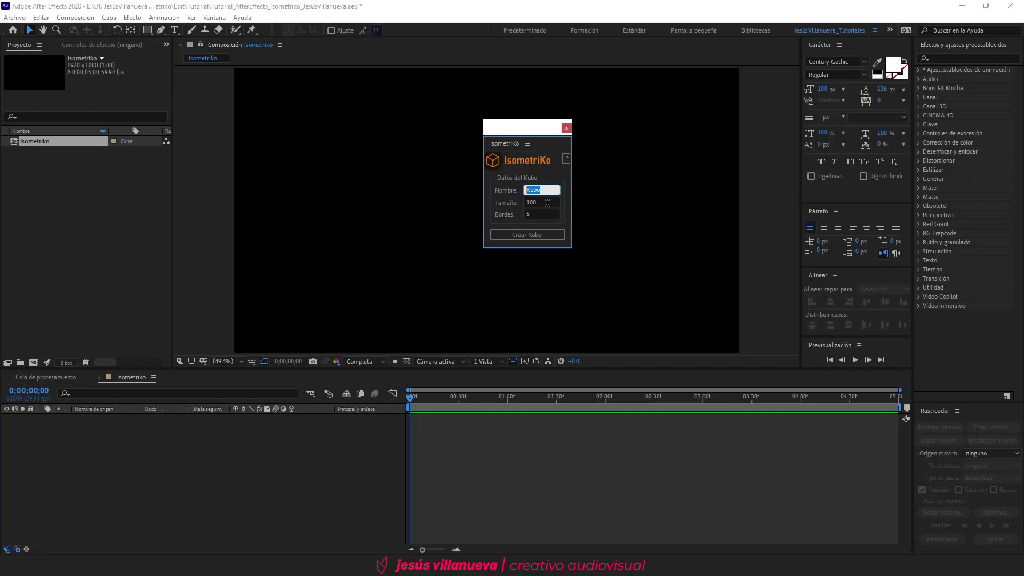
left_click_drag(548, 203, 485, 206)
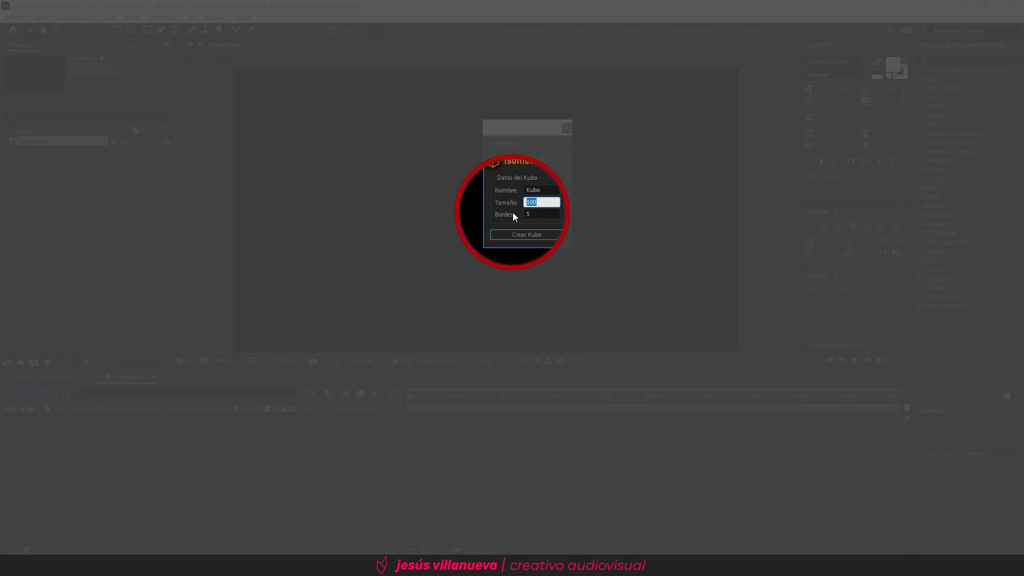
left_click(541, 213)
left_click_drag(541, 213, 483, 194)
left_click(542, 203)
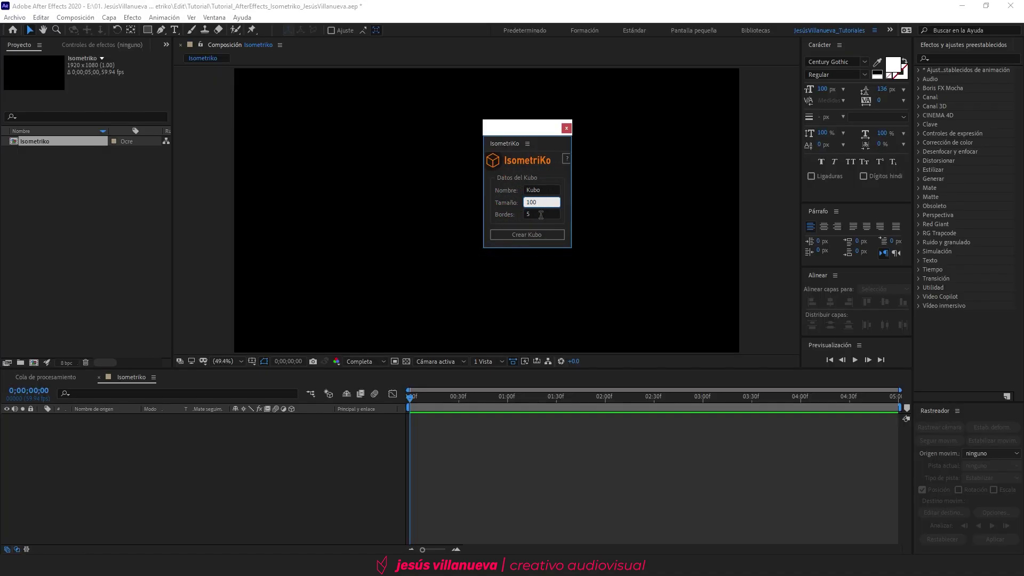
left_click(541, 214)
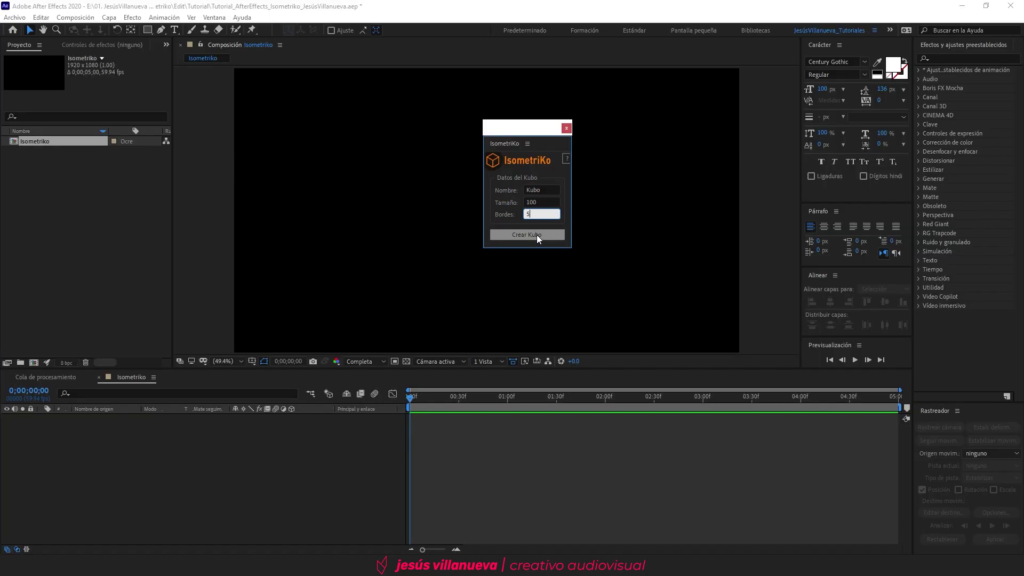
- Create the Kubo cube, move the panel aside, and select the Kubo layer for renaming
left_click(536, 235)
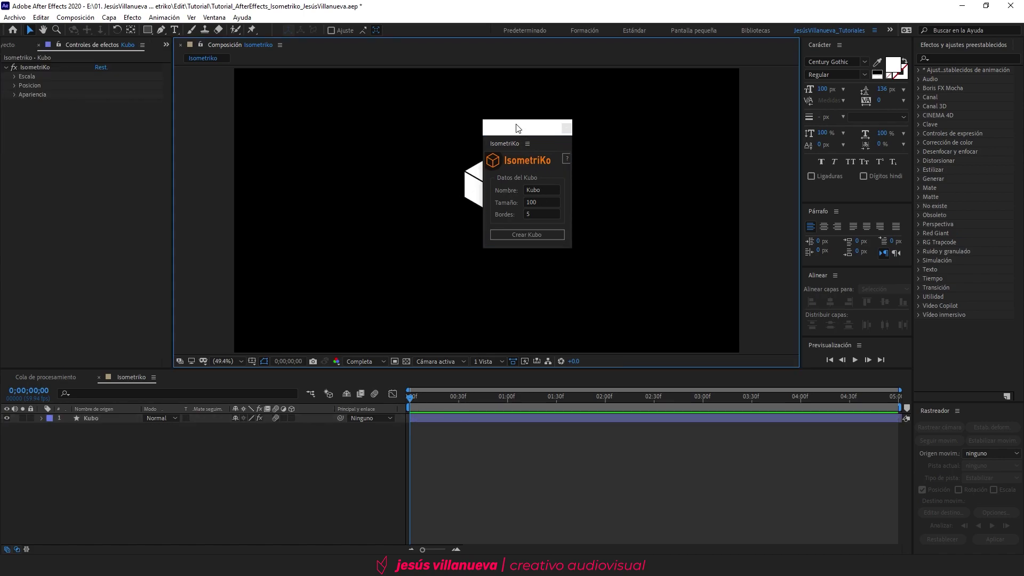
left_click_drag(516, 128, 696, 126)
left_click(500, 210)
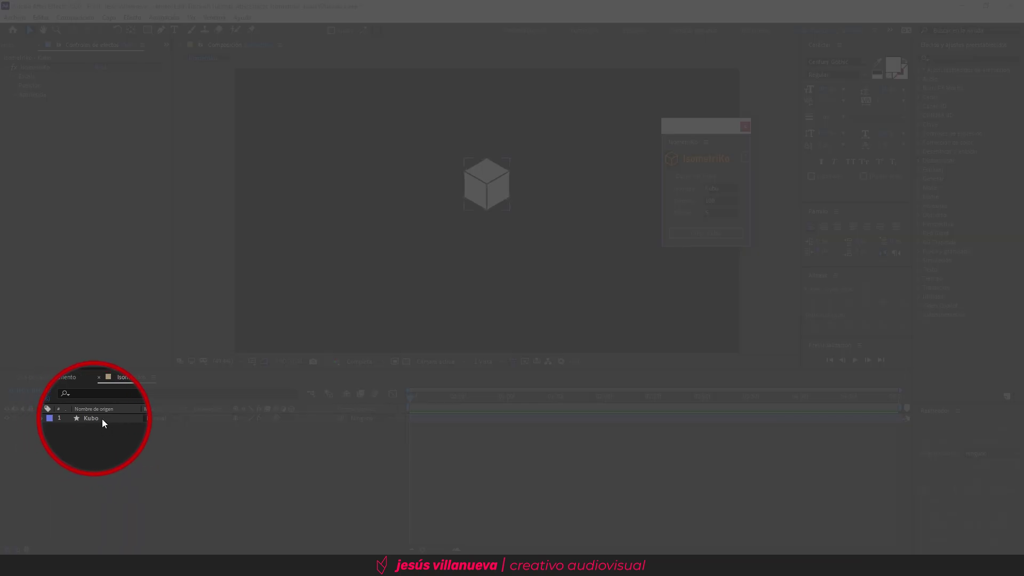
left_click(103, 418)
key("Return")
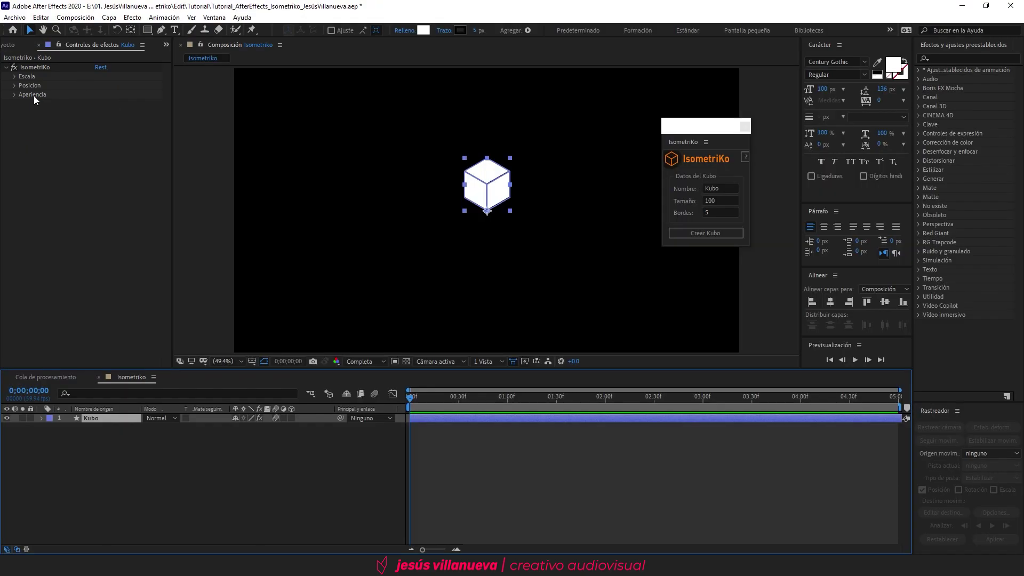
- Set the cube's Escala X to 180 and Posicion to 20/-200/70
left_click(33, 95)
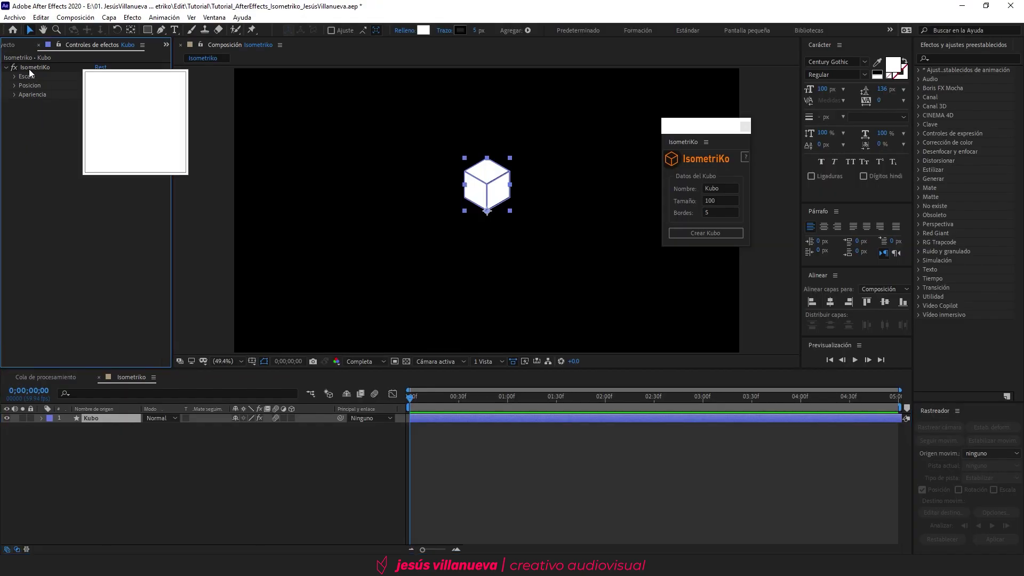
left_click(15, 78)
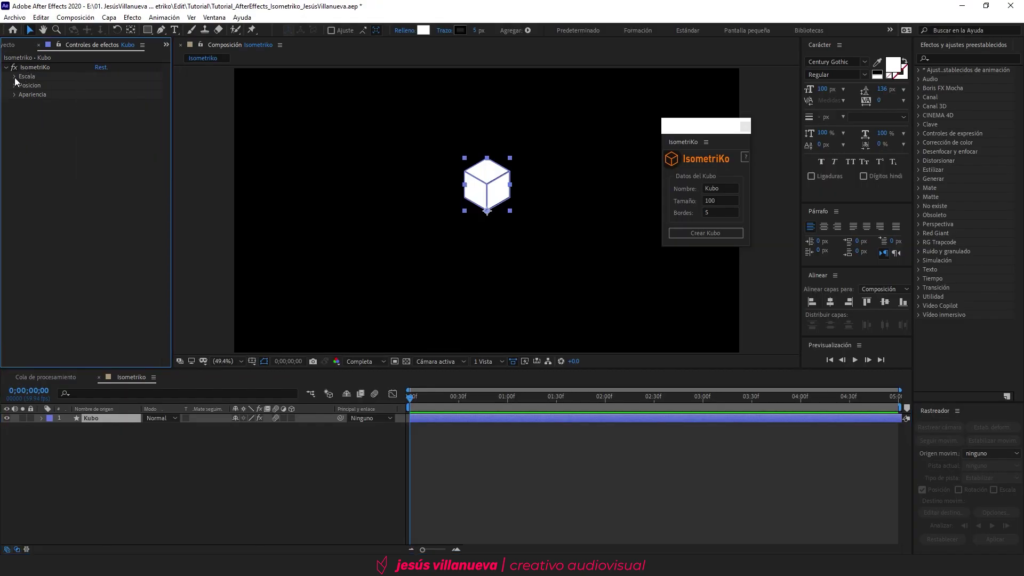
left_click_drag(101, 86, 109, 110)
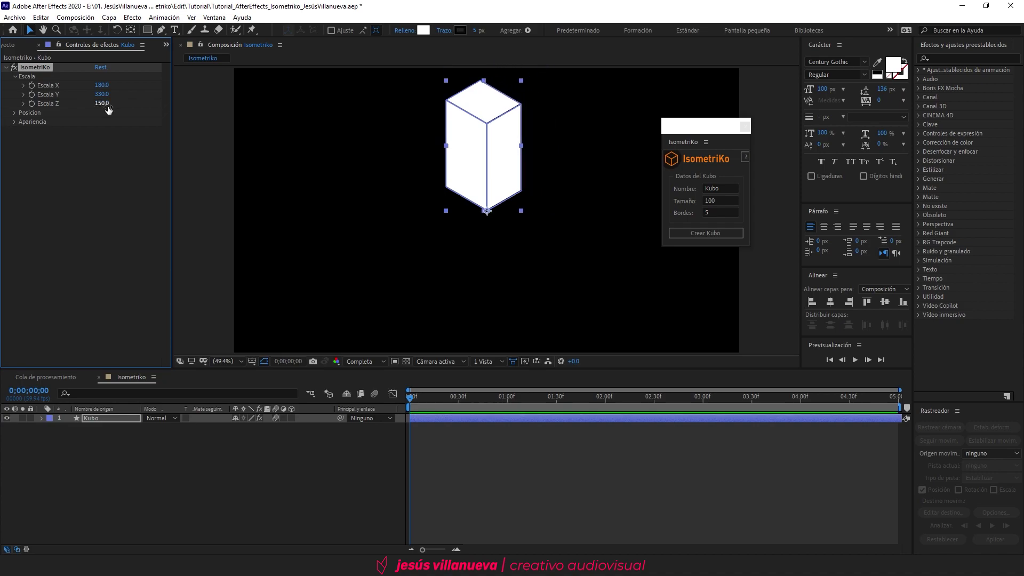
left_click(14, 113)
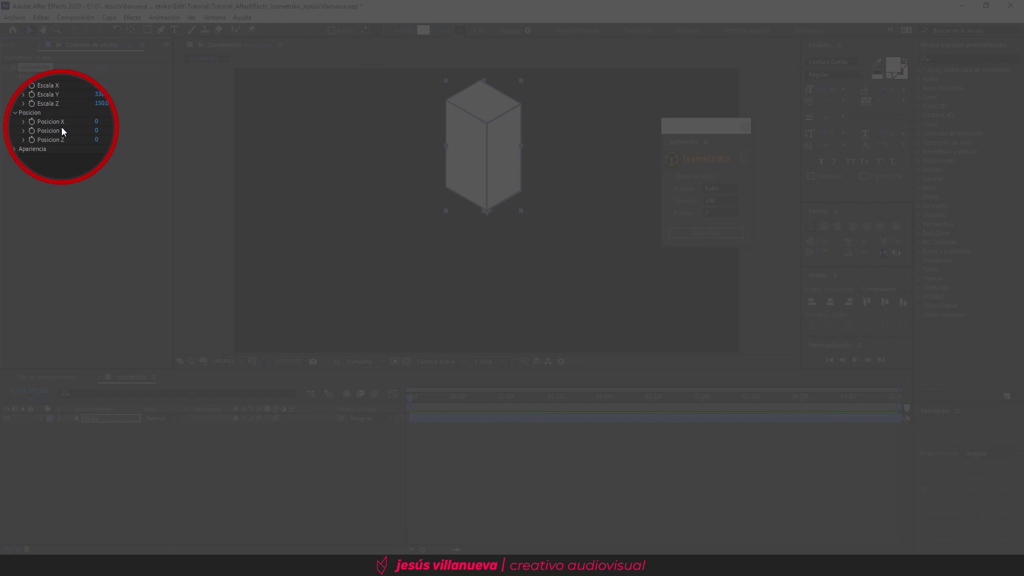
left_click_drag(97, 121, 100, 140)
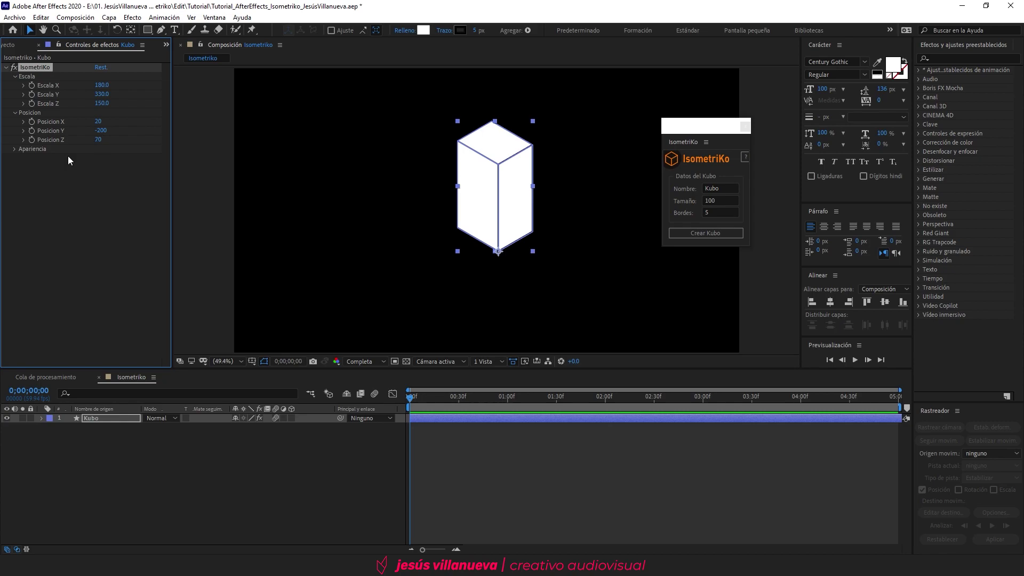
left_click(252, 361)
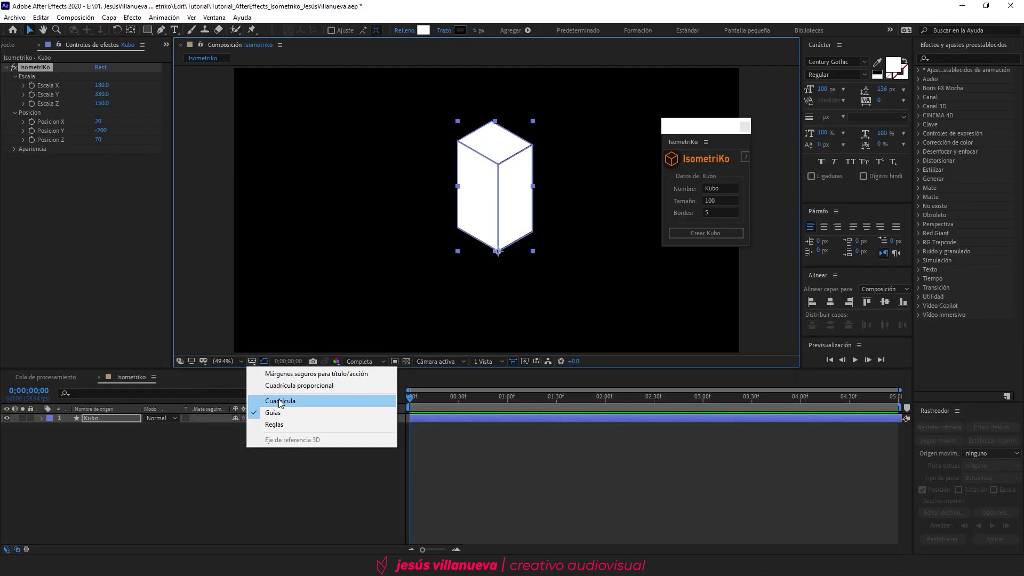
- Show the composition grid and give the cube red FF0000 edge lines of thickness 5
left_click(280, 401)
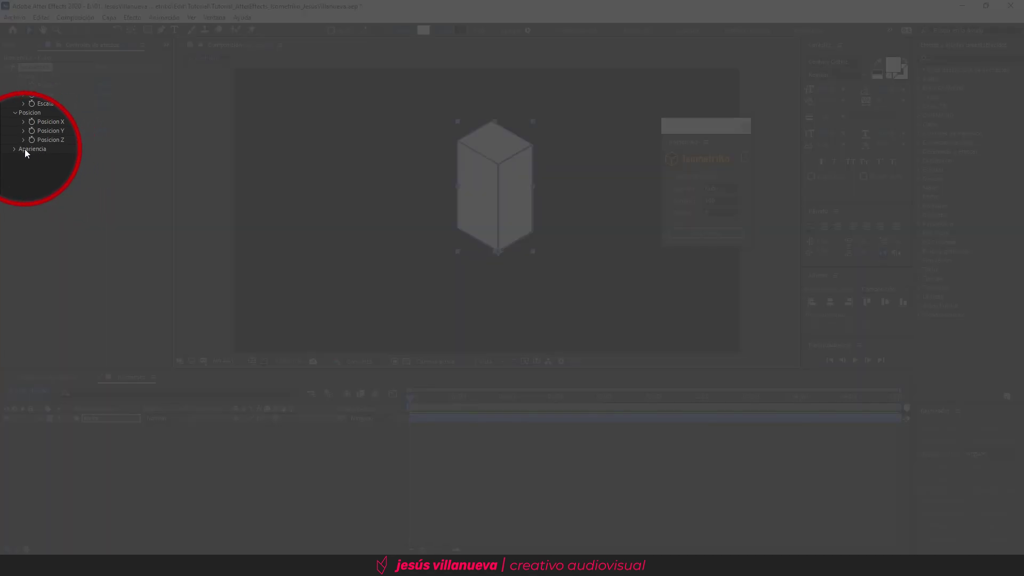
left_click(15, 150)
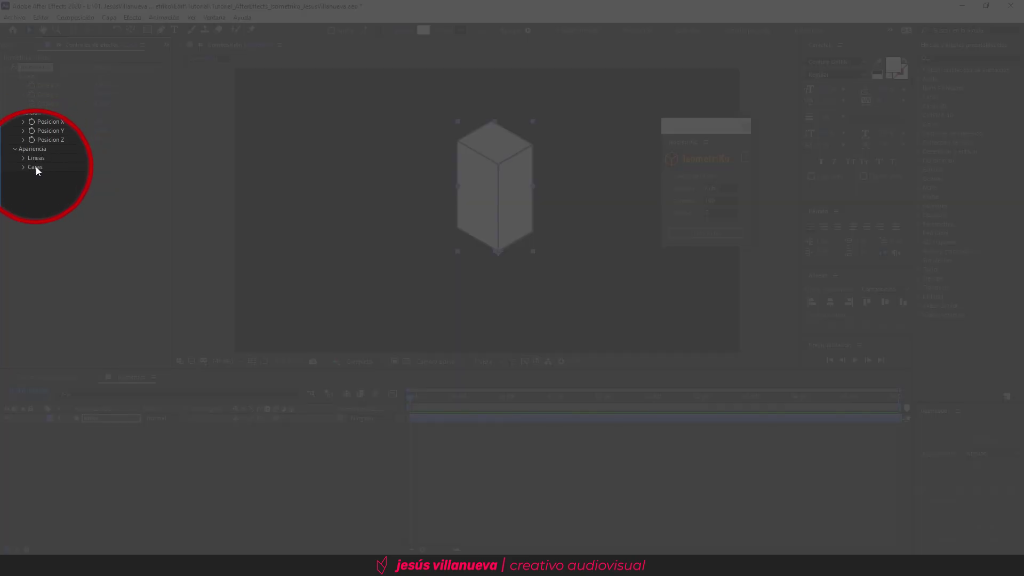
left_click(24, 158)
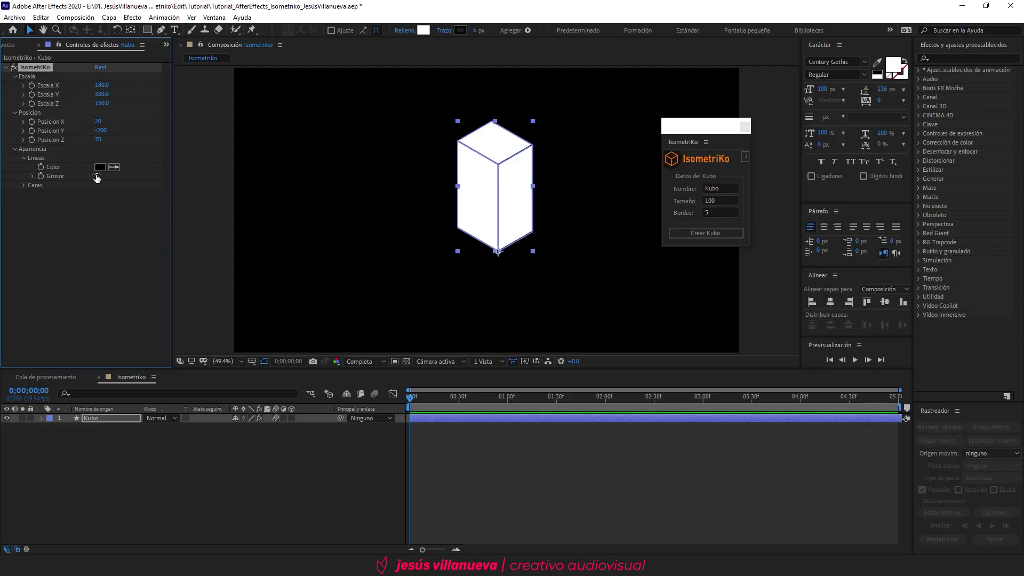
left_click(82, 258)
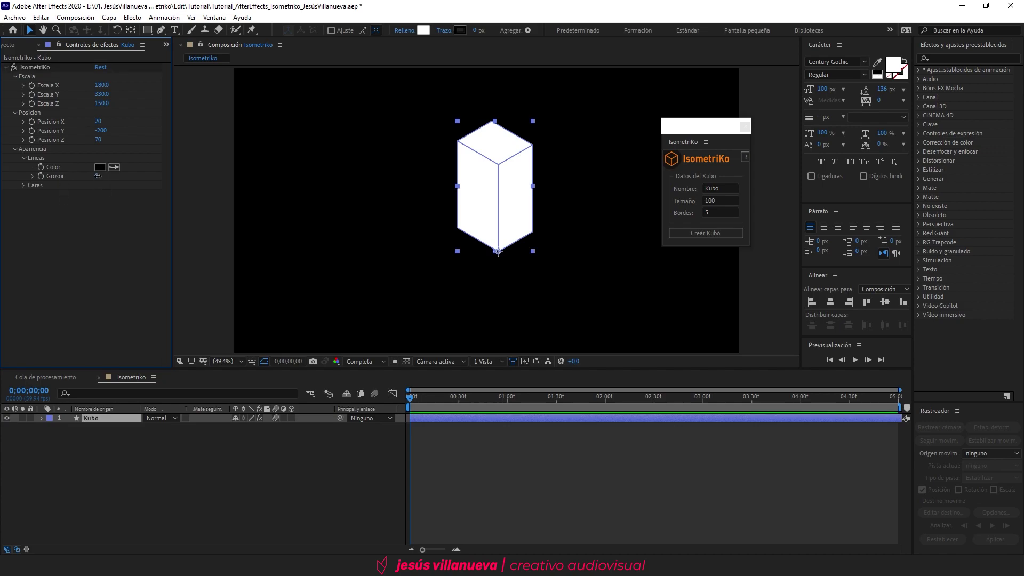
left_click_drag(96, 176, 124, 216)
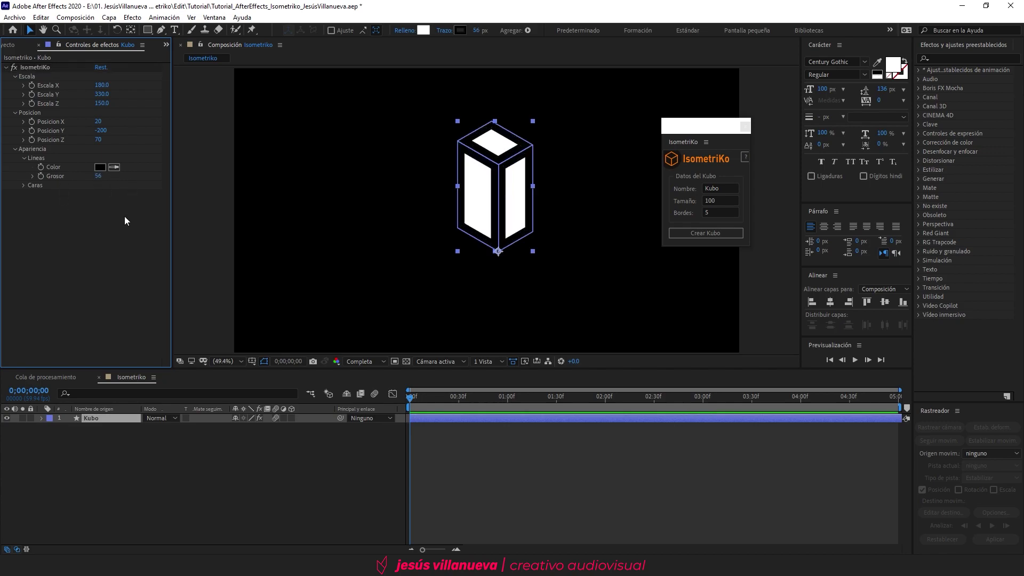
left_click(101, 167)
type("FF0000")
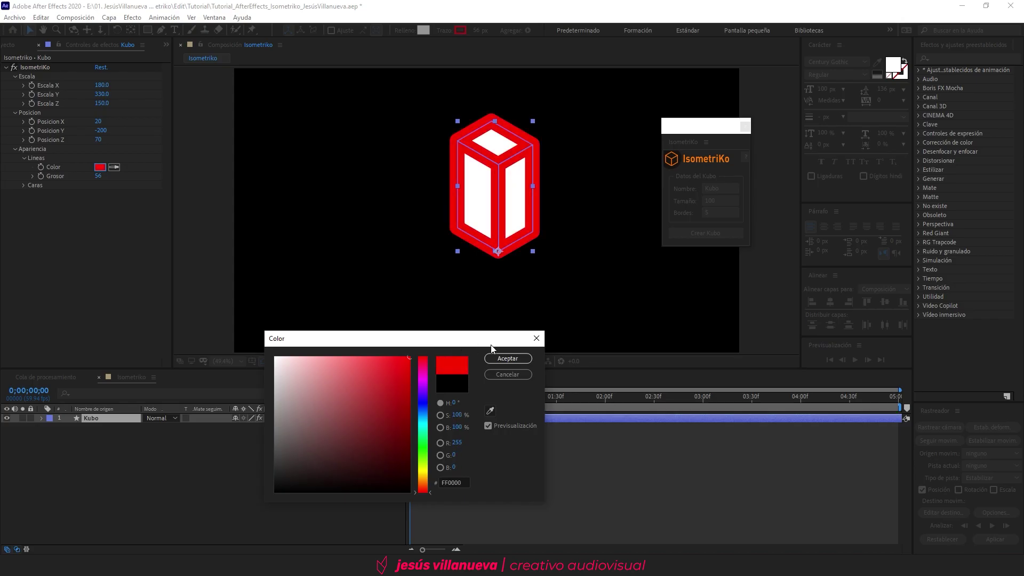
left_click(501, 358)
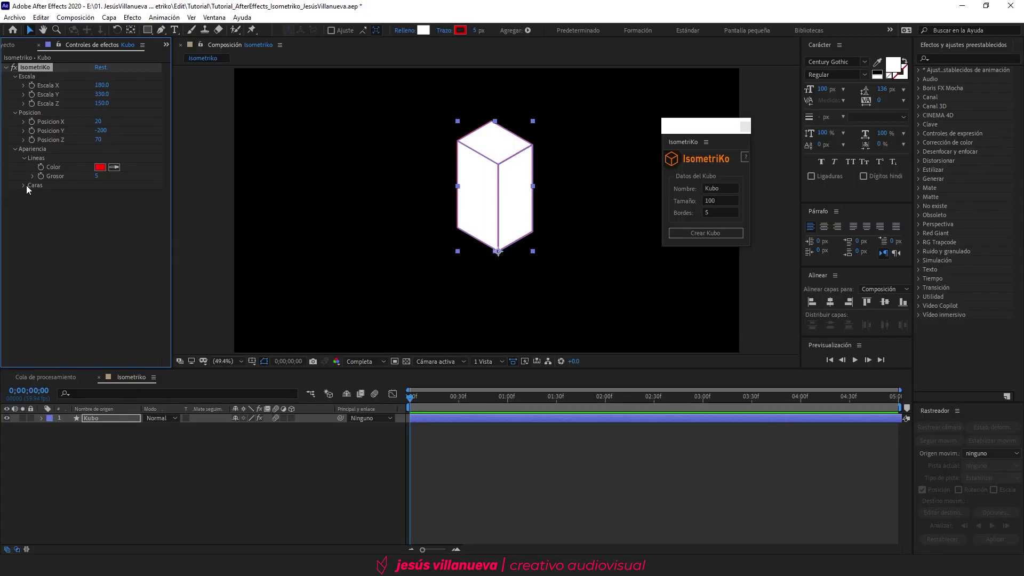
- Colour the cube faces pink E48585 (top), red D45050 (left) and dark red 912020 (right)
left_click(23, 186)
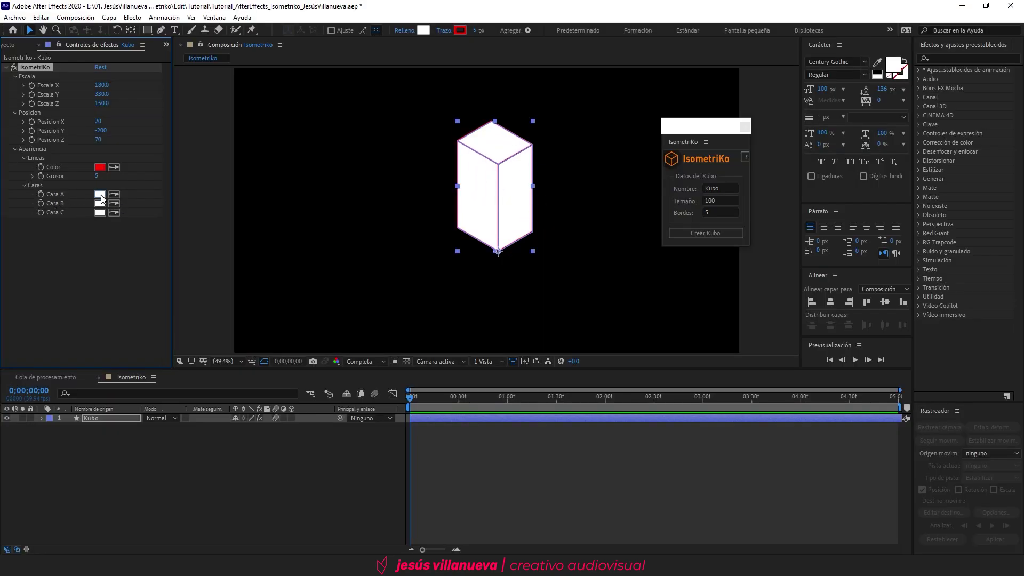
left_click(100, 195)
left_click(331, 371)
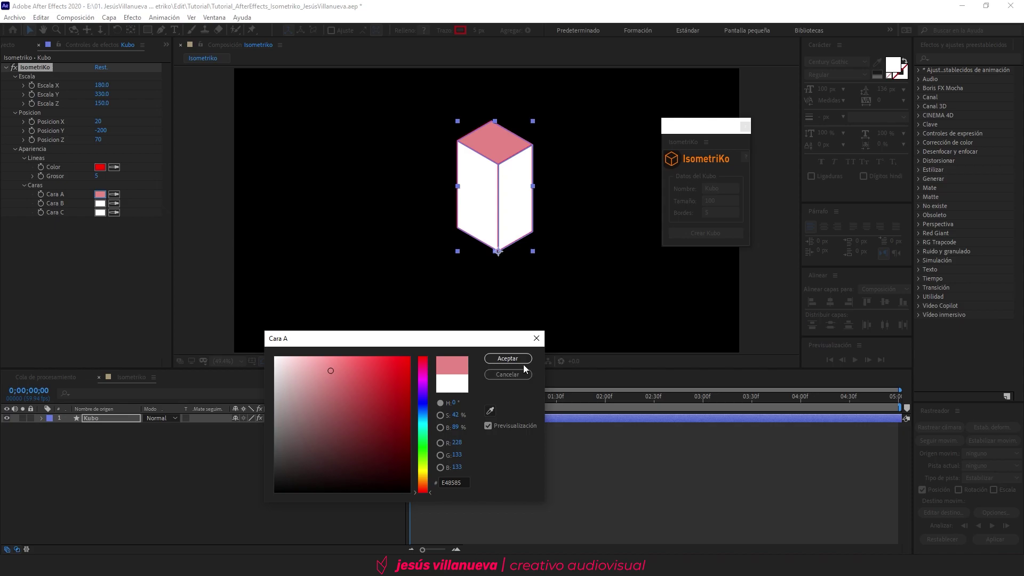
left_click(522, 360)
left_click(99, 204)
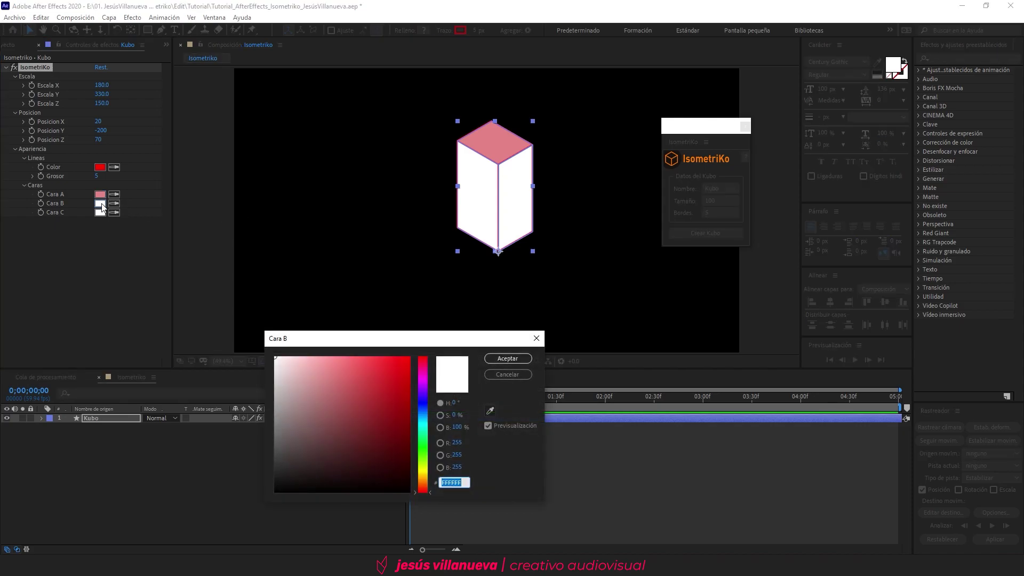
left_click(359, 379)
left_click(507, 359)
left_click(99, 213)
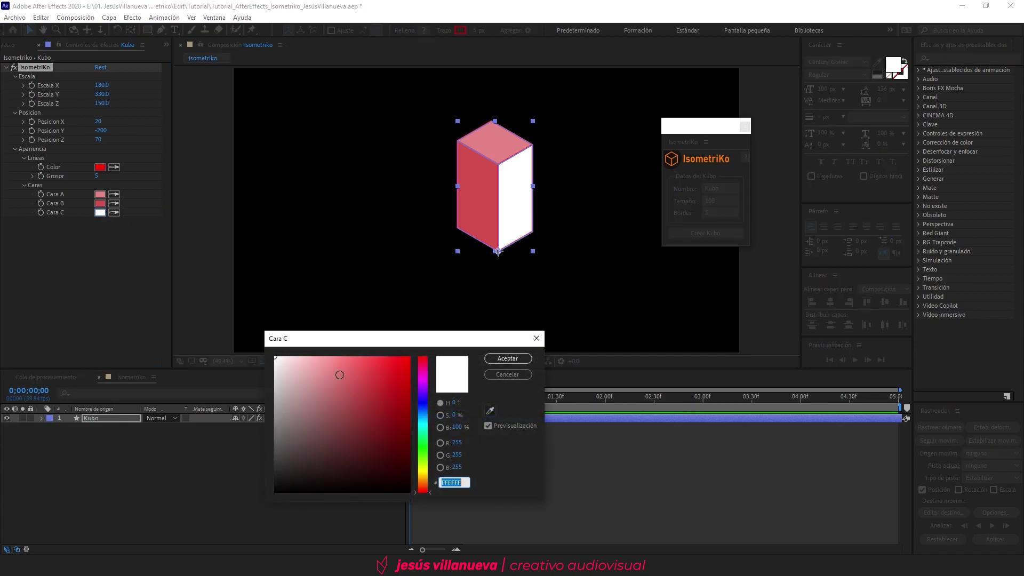
left_click_drag(373, 407, 380, 415)
left_click(508, 359)
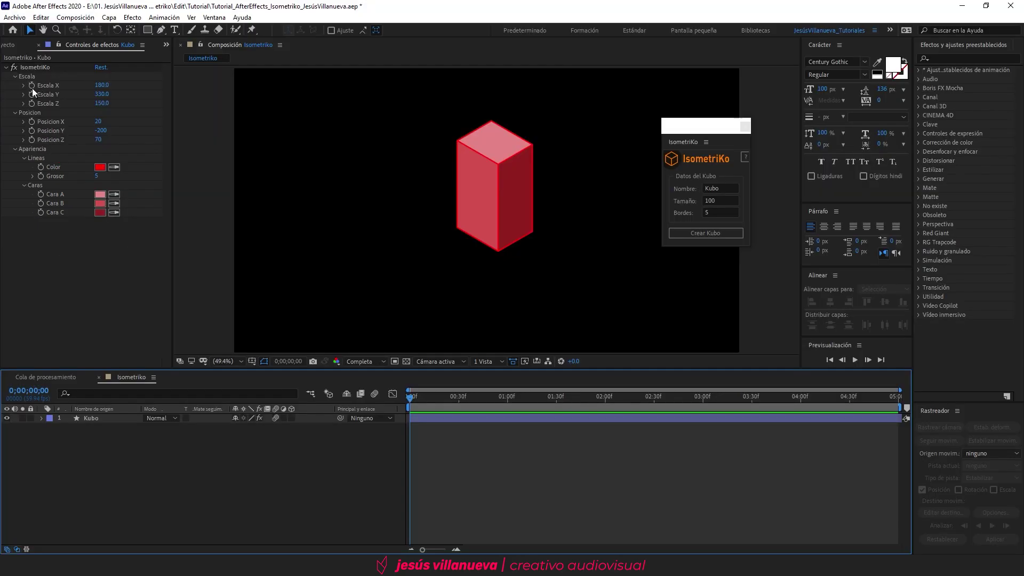
- Animate the cube's Escala down to 50/90/60 at frame 30, then preview from the start
left_click(32, 88)
left_click_drag(449, 402, 459, 402)
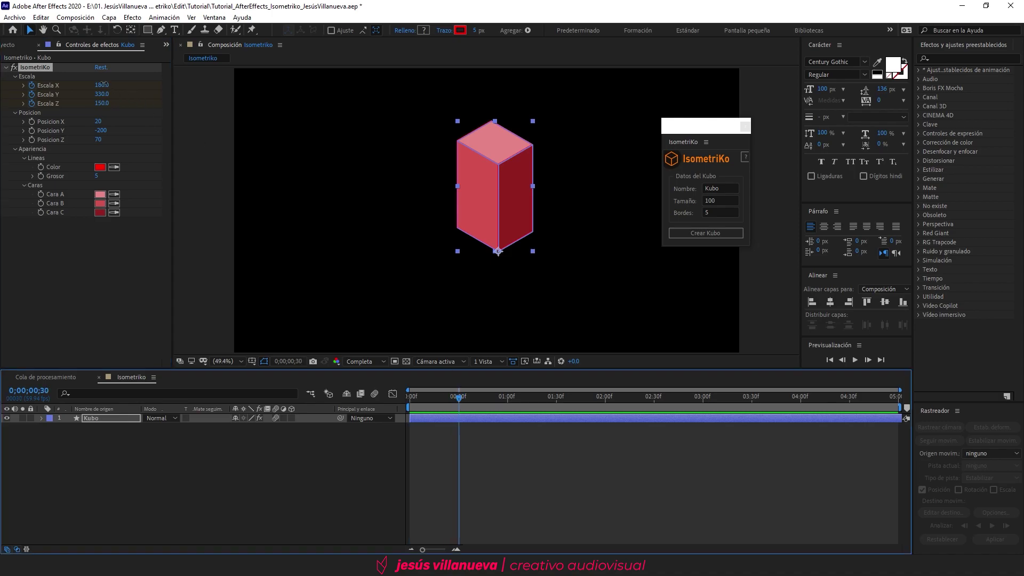
left_click_drag(103, 84, 96, 103)
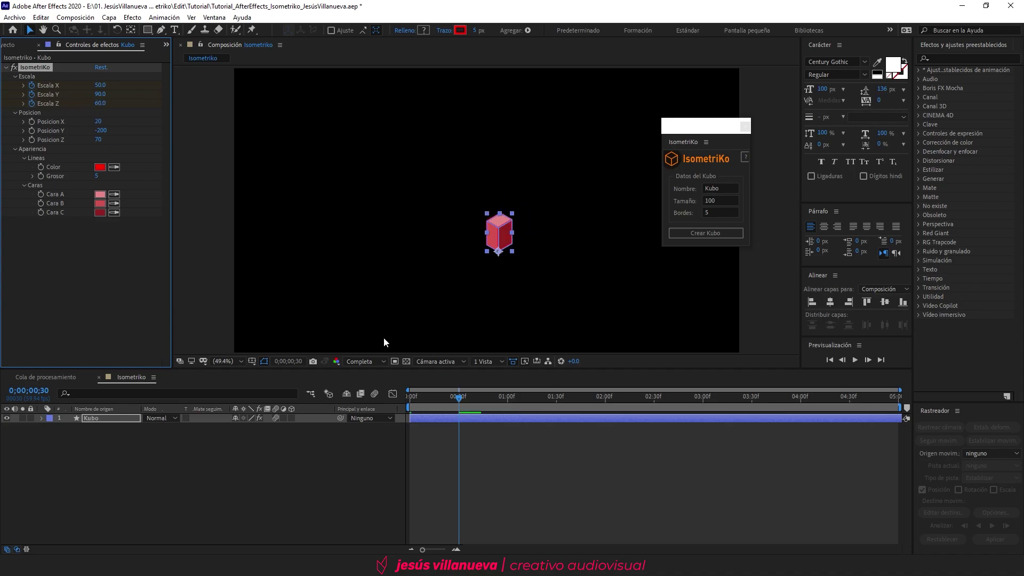
left_click_drag(428, 397, 350, 399)
key("space")
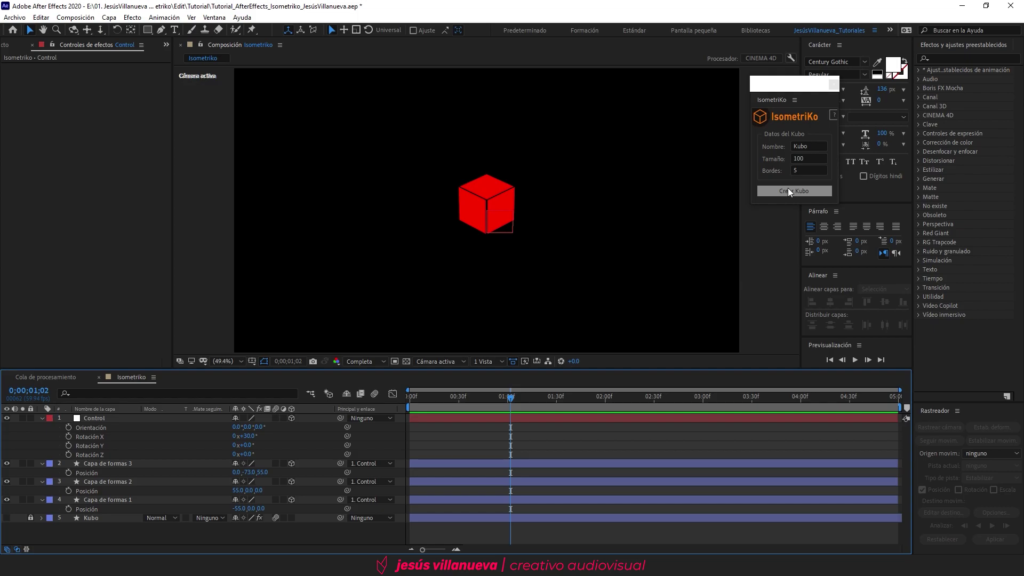
- Create a second cube, then deselect the layers and select the new Kubo layer
left_click(789, 190)
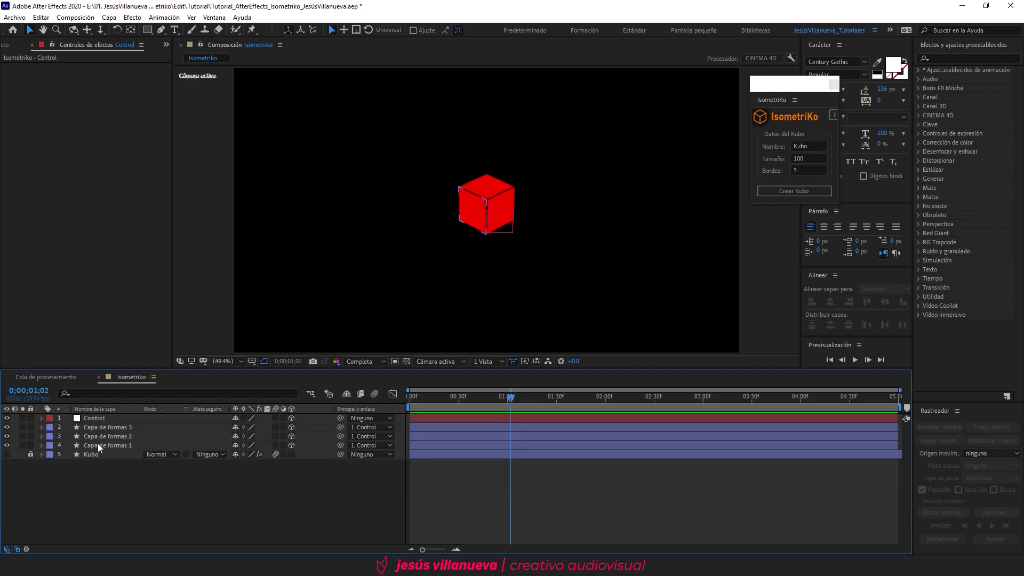
left_click(98, 443)
left_click(104, 419, "shift")
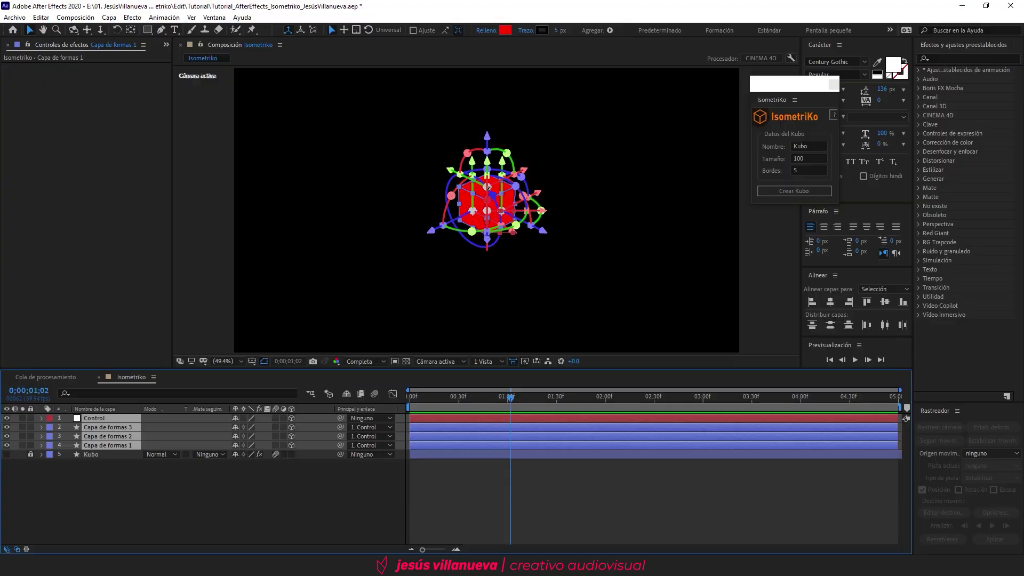
left_click(667, 240)
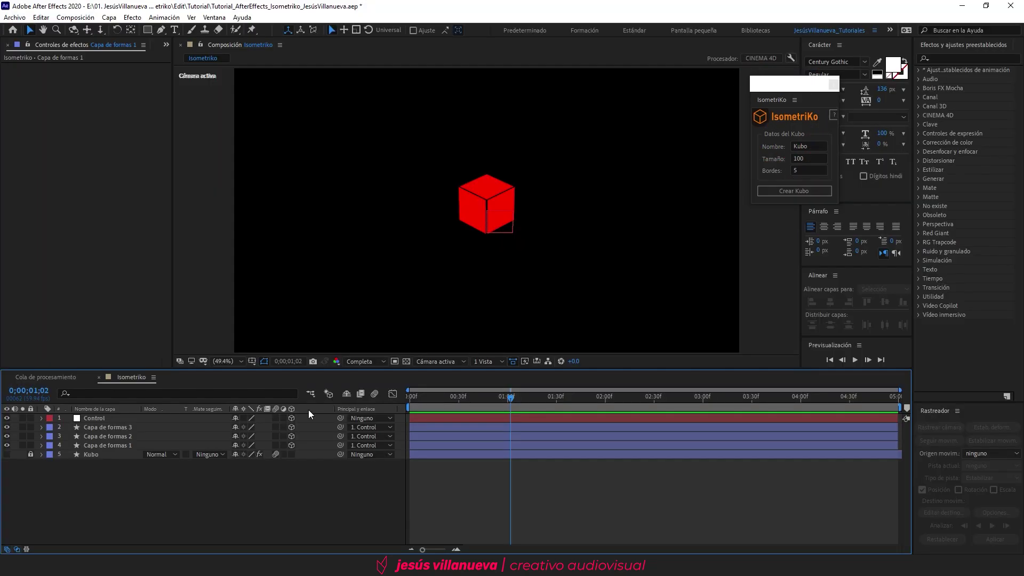
left_click(85, 456)
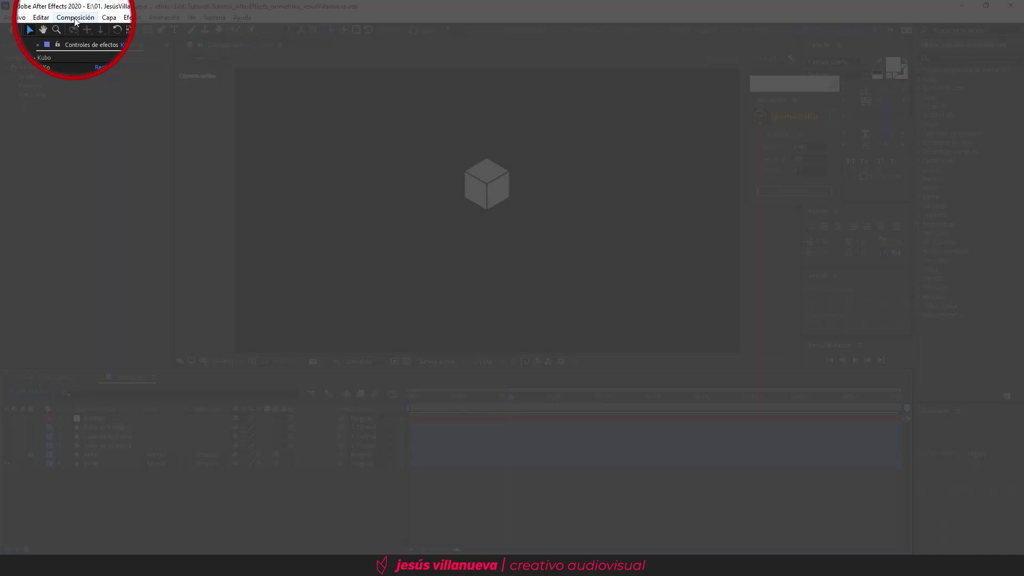
- Create the Gráfica_Isométrica composition at 1920×1080, 59.94 fps, duration 0;00;05;00
left_click(72, 17)
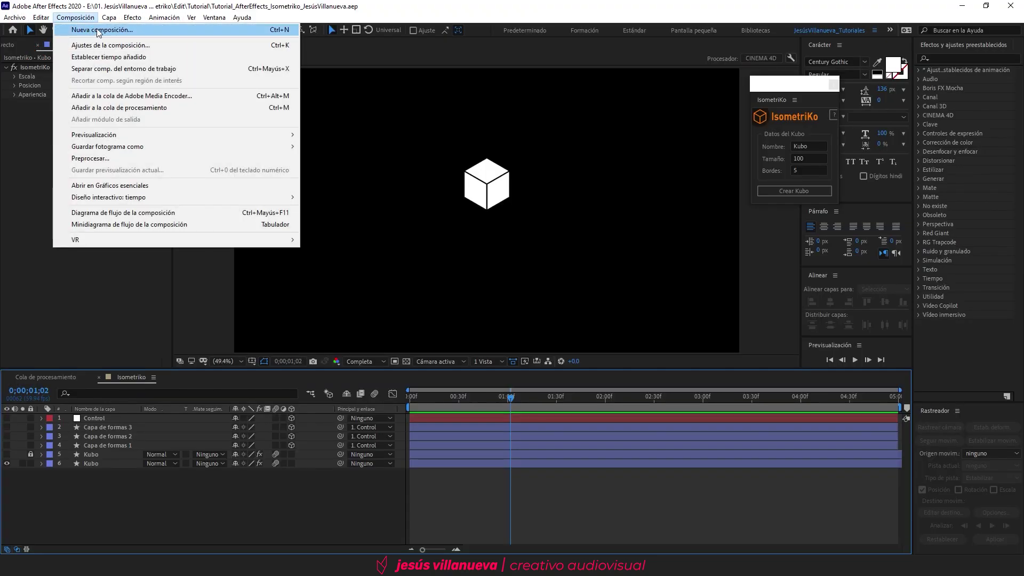
left_click(97, 29)
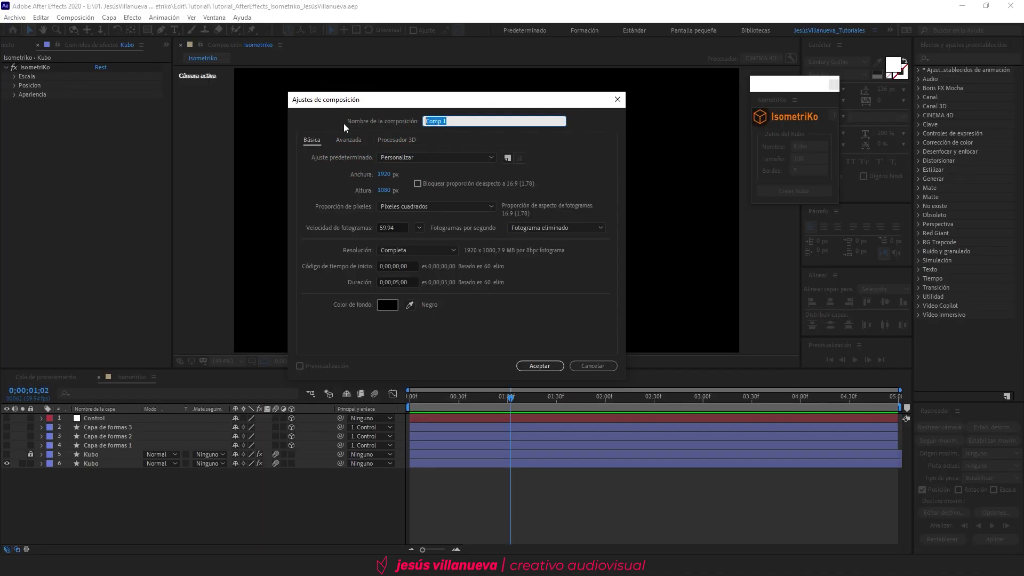
type("Gráfica_")
type("Isométrica")
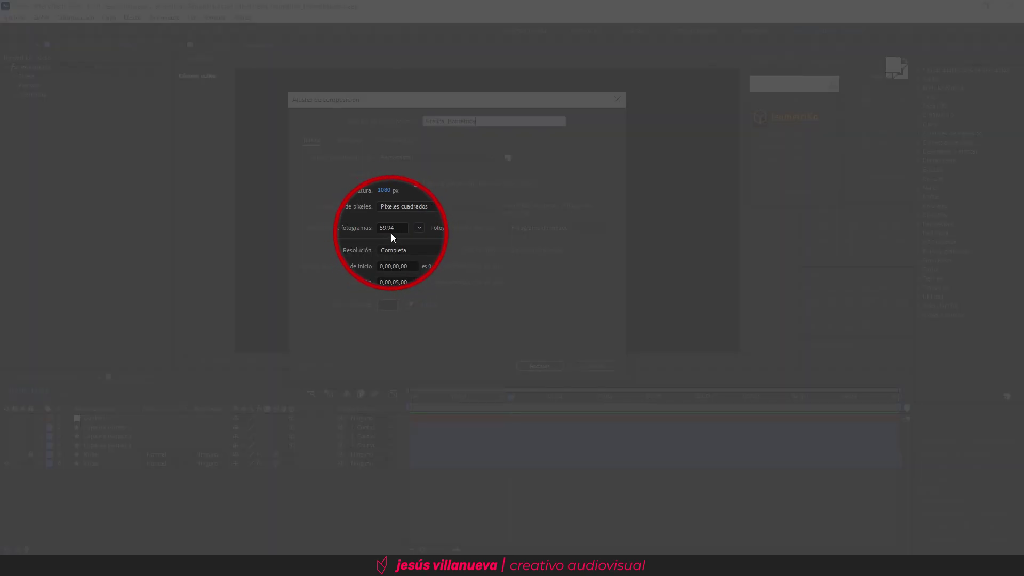
left_click(390, 228)
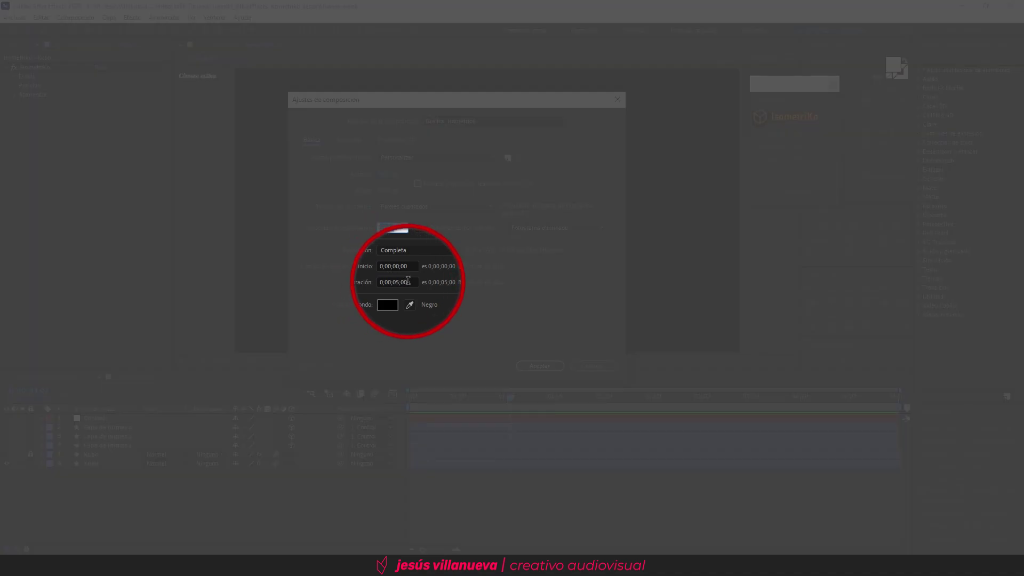
left_click(395, 281)
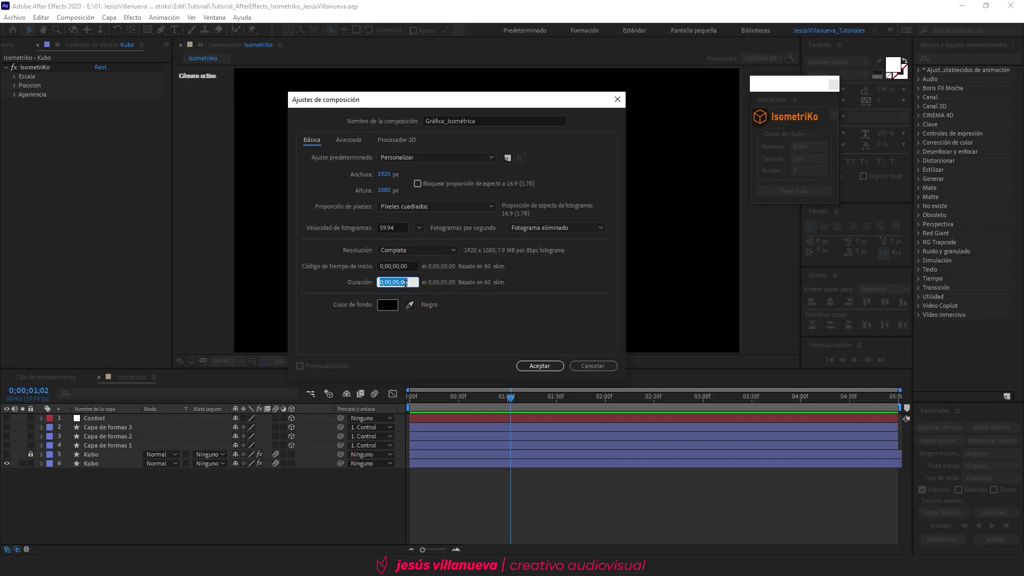
left_click(423, 326)
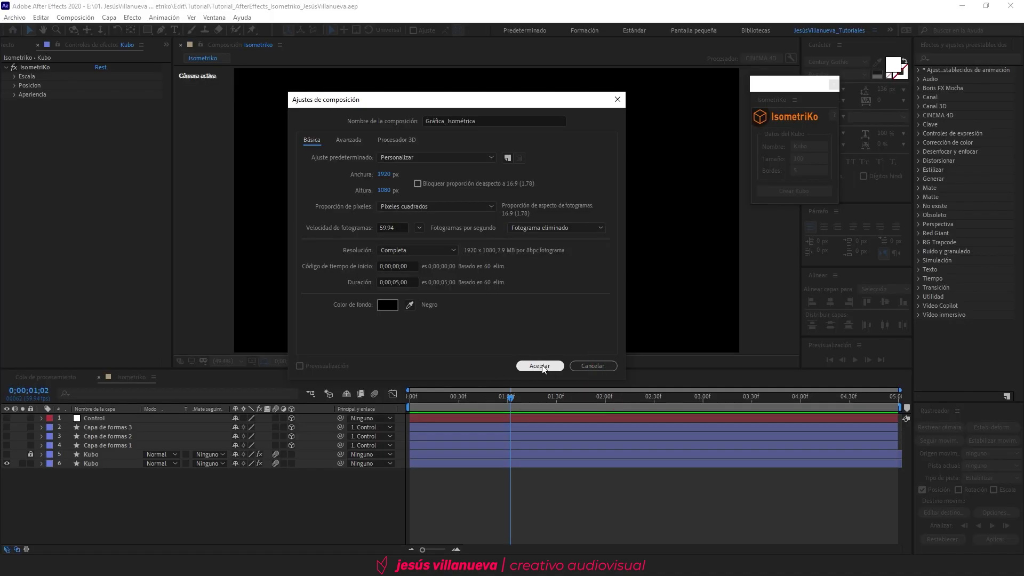
left_click(540, 366)
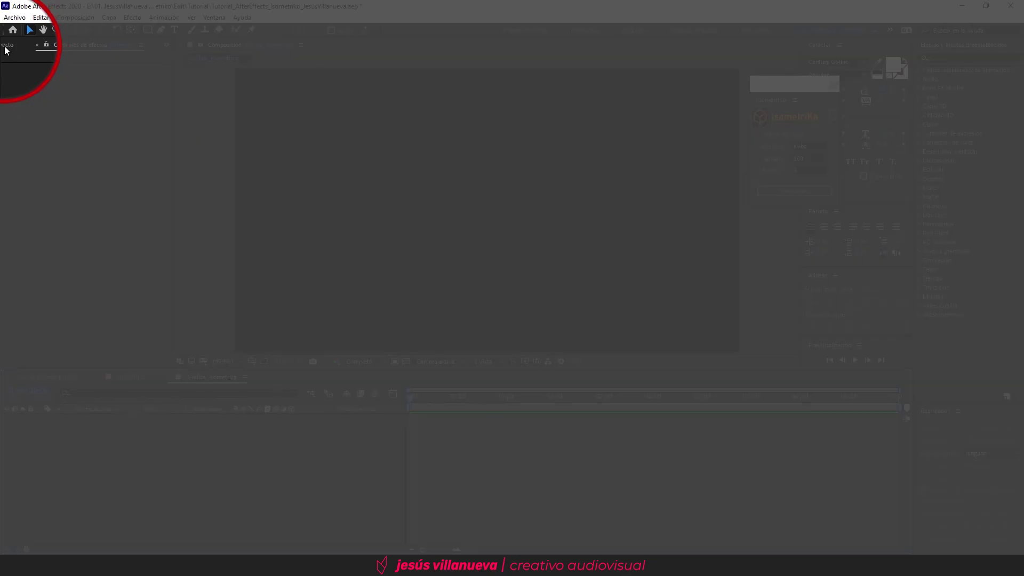
- Import the colour palette PNG, add it to Gráfica_Isométrica, and lock its layer
left_click(9, 45)
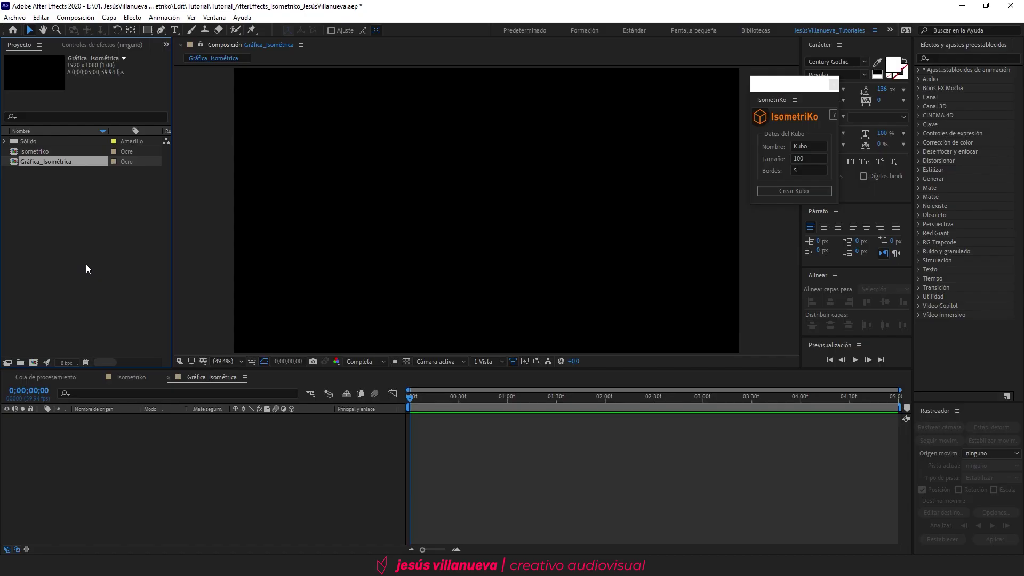
double_click(85, 266)
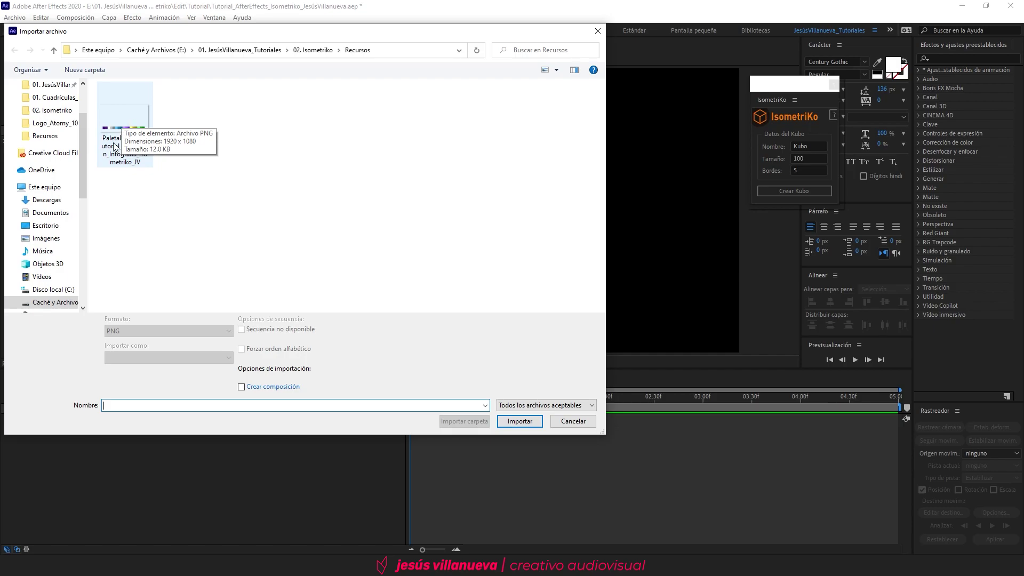
double_click(123, 122)
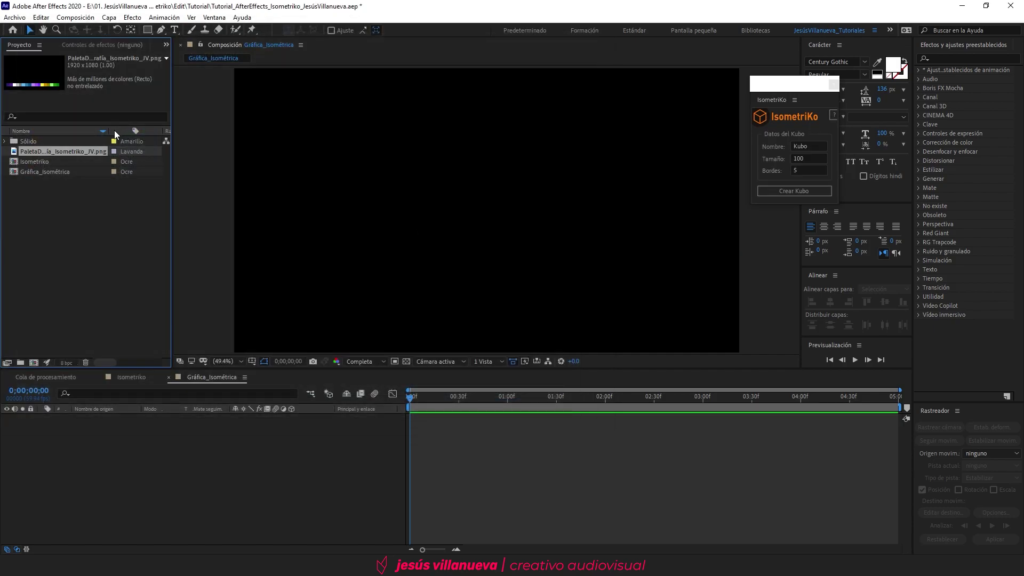
left_click_drag(59, 151, 117, 437)
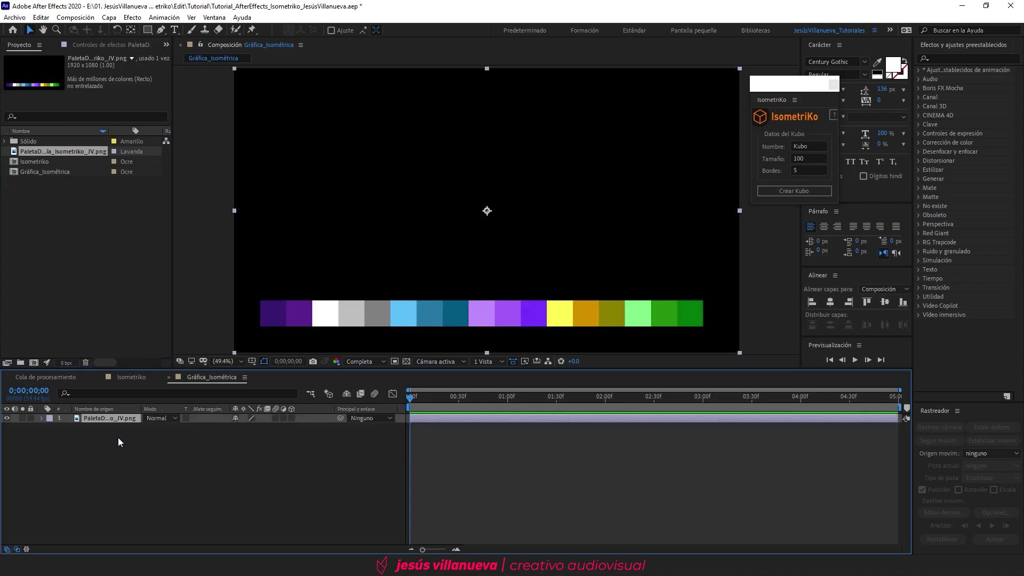
left_click(33, 416)
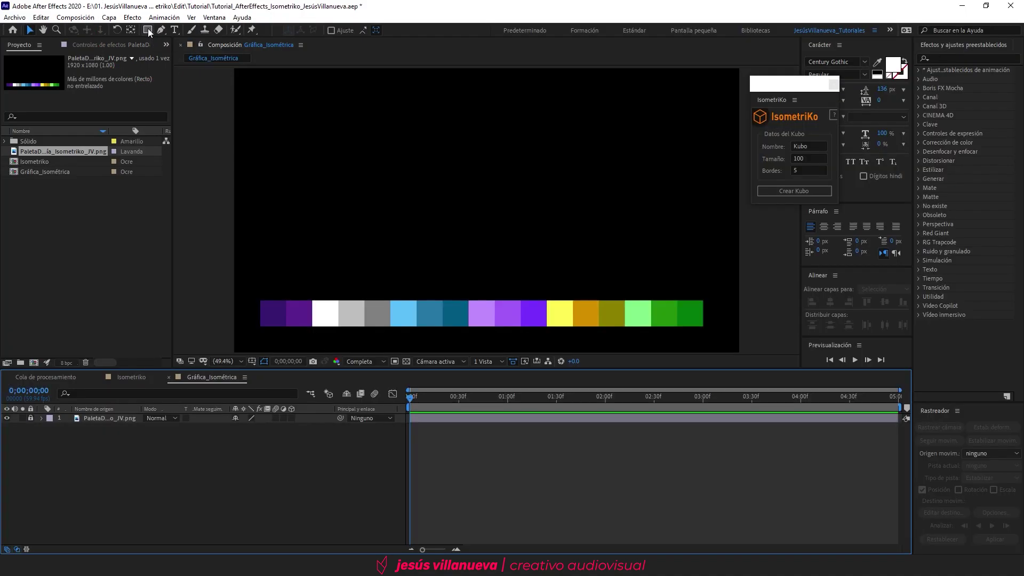
- Create a comp-sized red rectangle shape layer with its stroke set to None
double_click(148, 28)
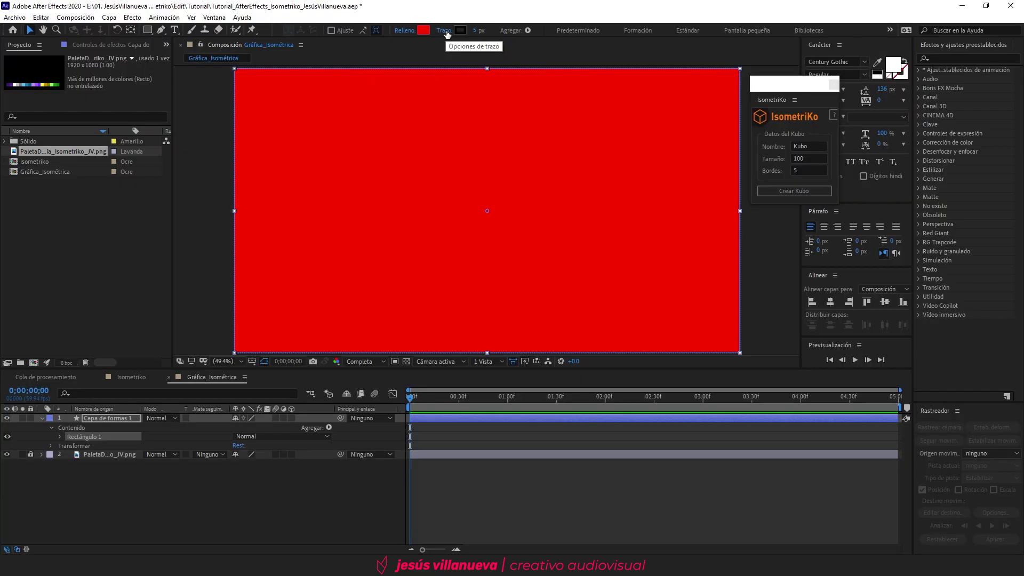
left_click(447, 32)
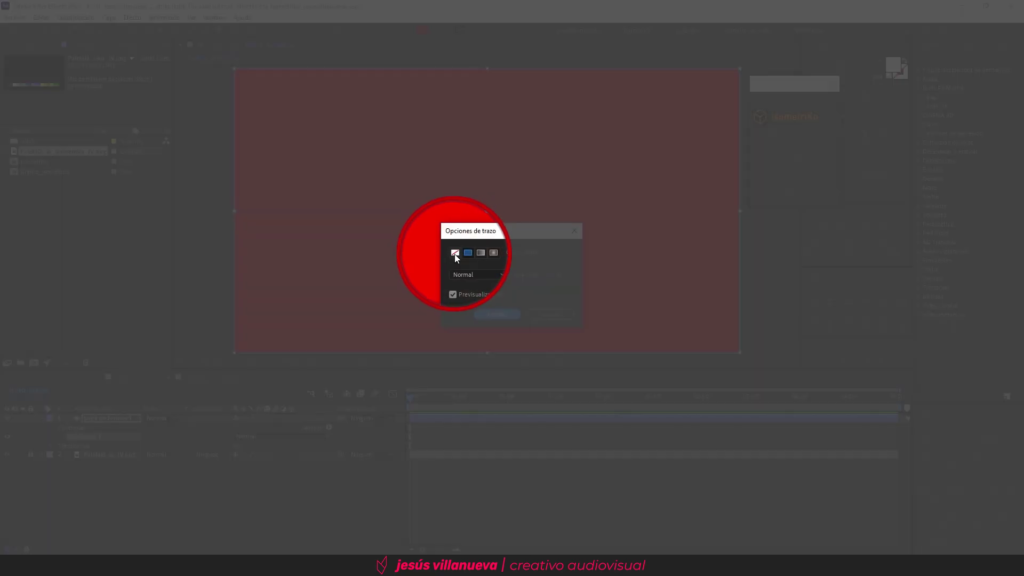
left_click(455, 253)
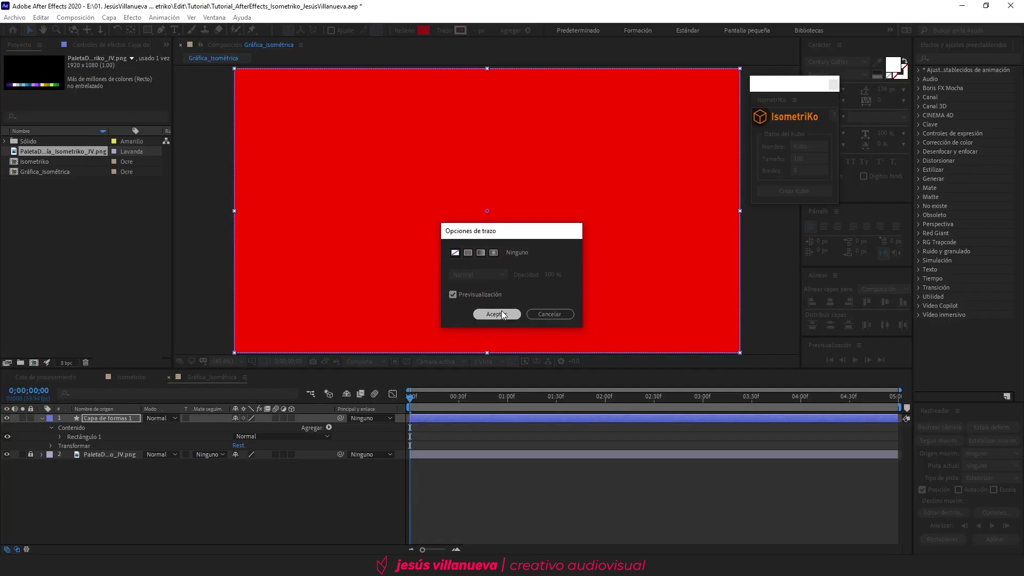
left_click(497, 314)
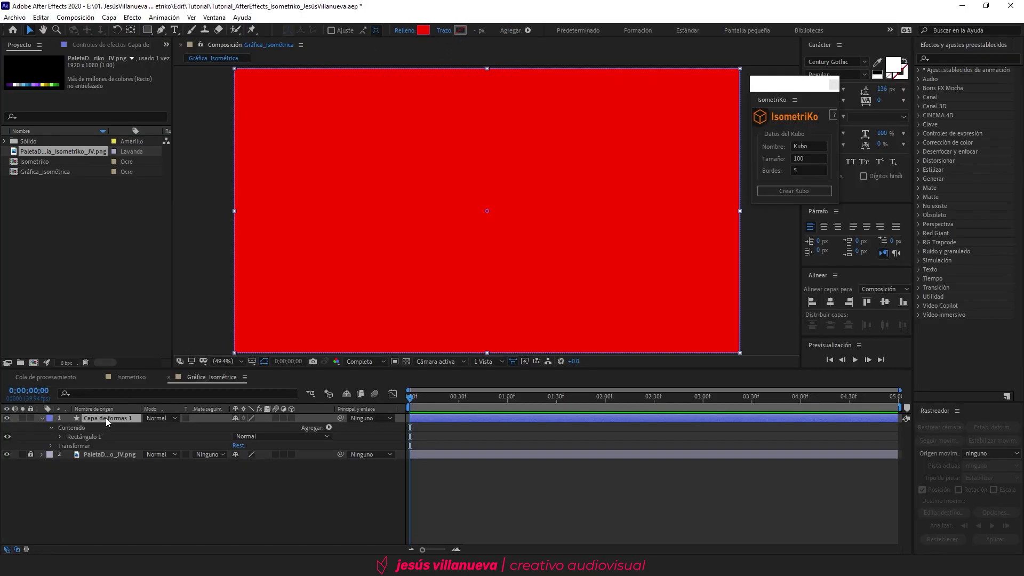
- Rename the new shape layer to 'Fondo'
left_click(105, 418)
key("Return")
type("Fondo")
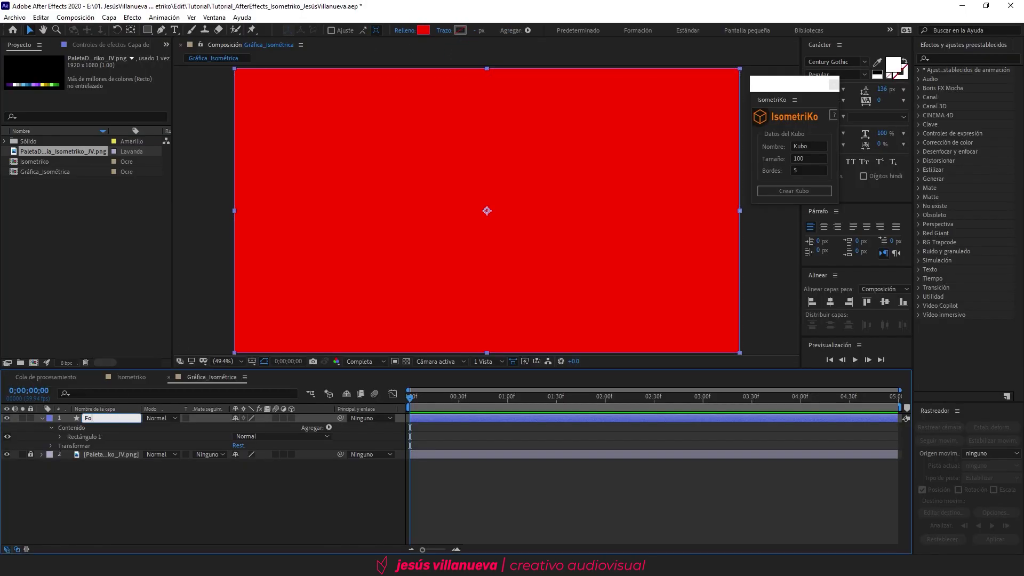
key("Return")
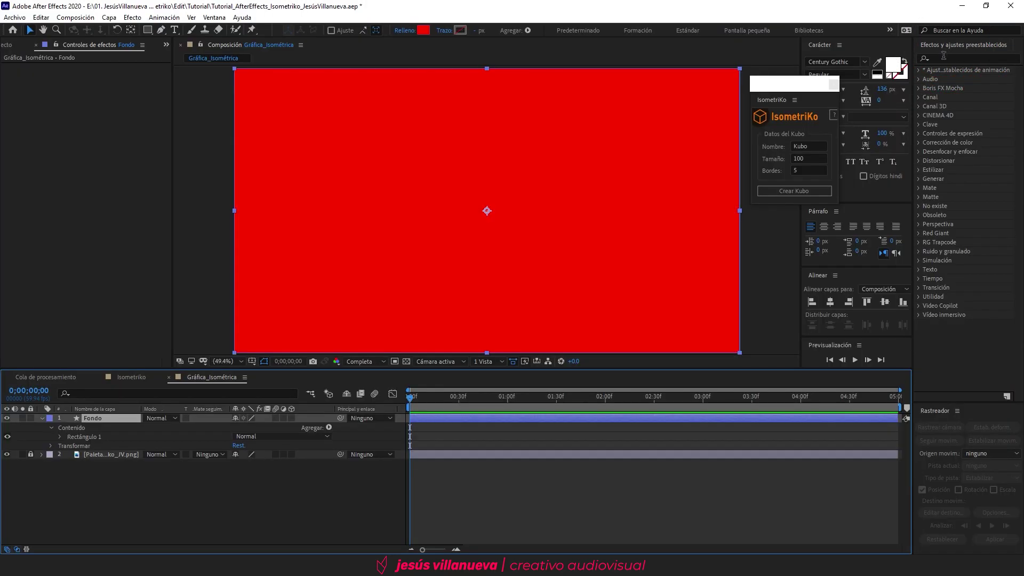
- Apply Gradación de degradado to Fondo and set its start point to 0,1080
left_click(944, 58)
type("degr")
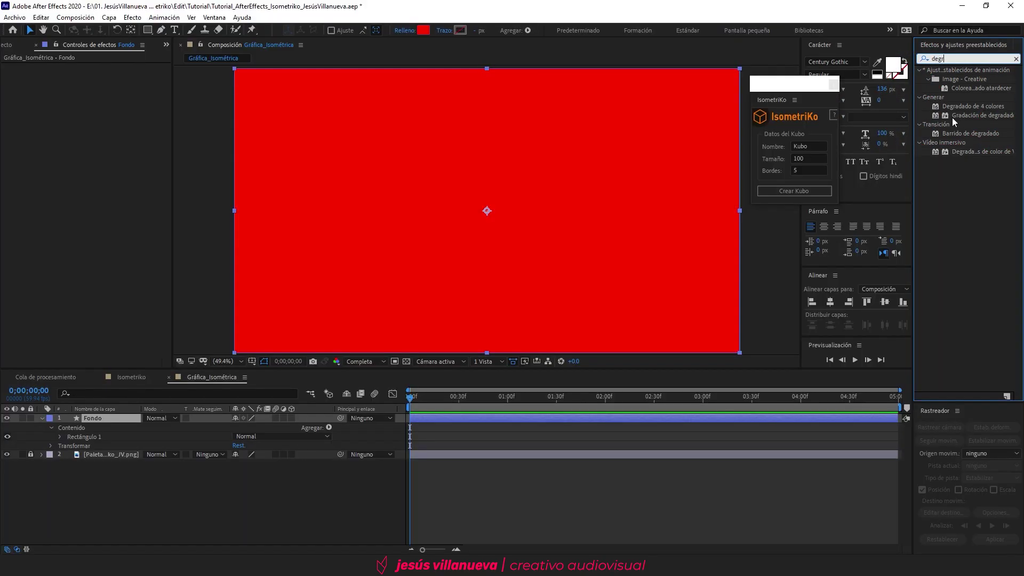
left_click_drag(952, 118, 101, 420)
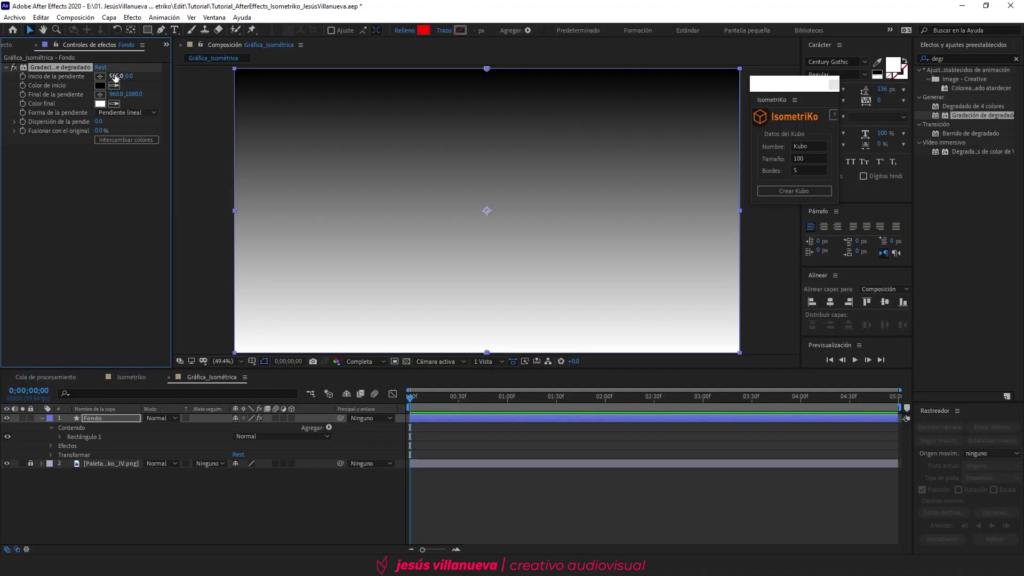
left_click(116, 76)
type("0")
key("Return")
left_click(124, 77)
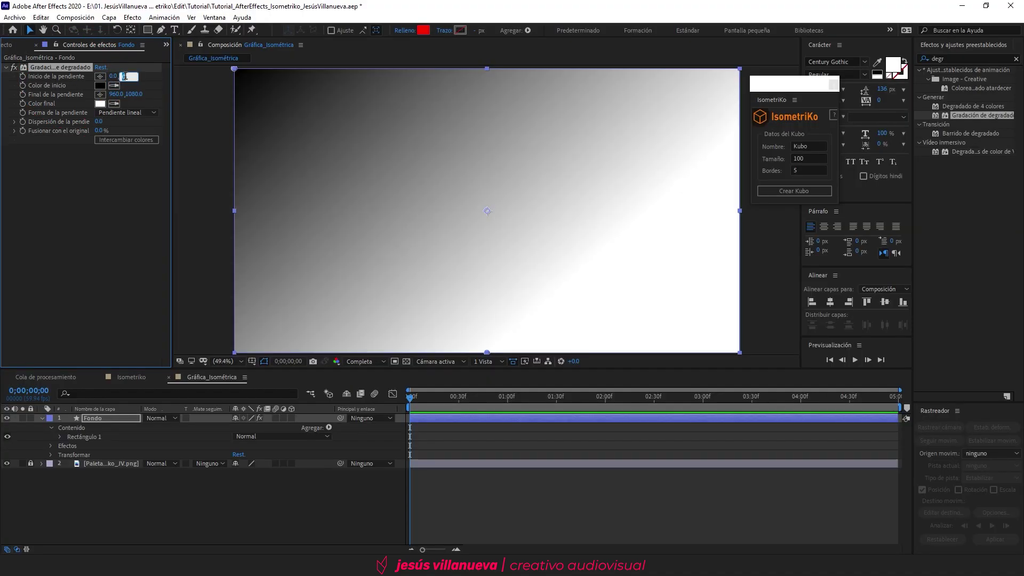
type("1080")
key("Return")
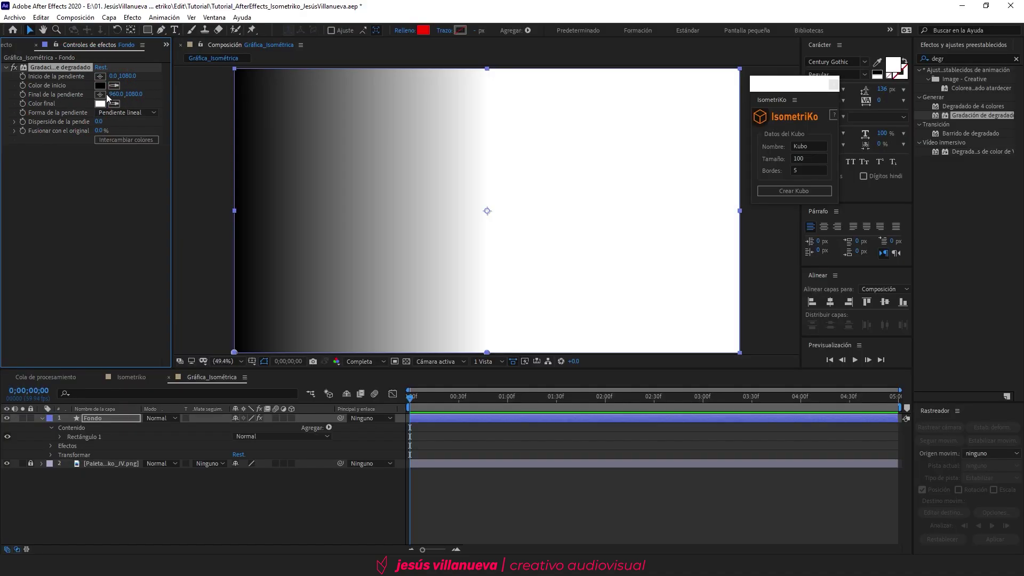
- Set the gradient end point to 1920,0 and move Fondo beneath the palette layer
left_click(114, 94)
type("1920")
key("Return")
left_click(142, 94)
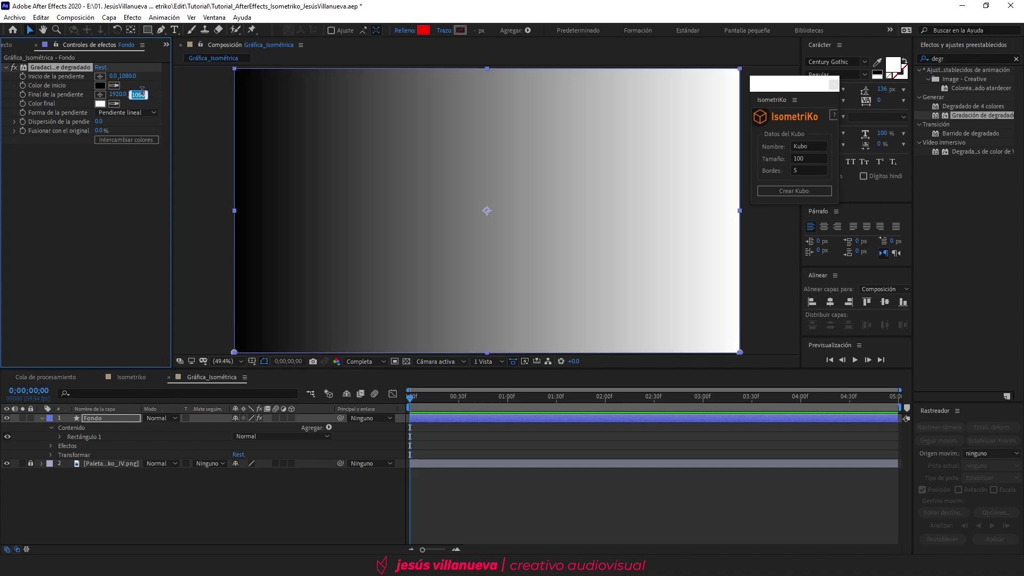
type("0")
key("Return")
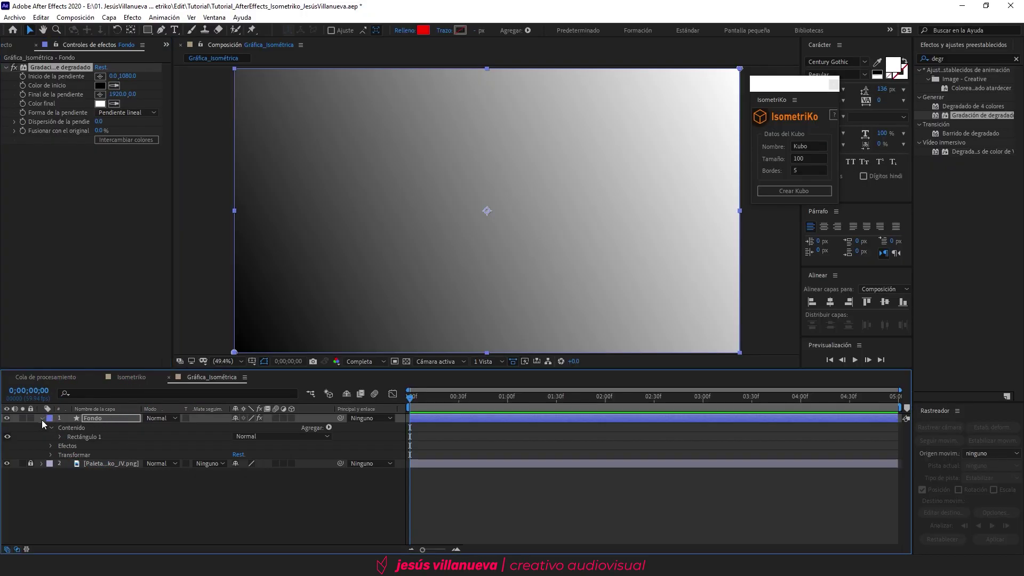
left_click(43, 418)
left_click_drag(107, 418, 104, 437)
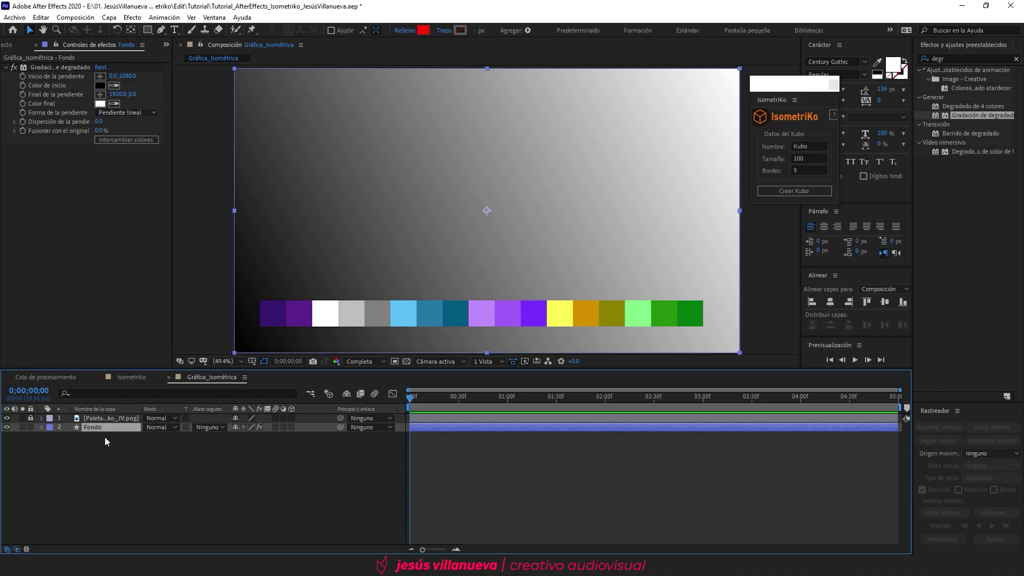
- Sample dark purple and purple from the palette as gradient colours, hide the palette, lock Fondo
left_click(113, 85)
left_click(281, 314)
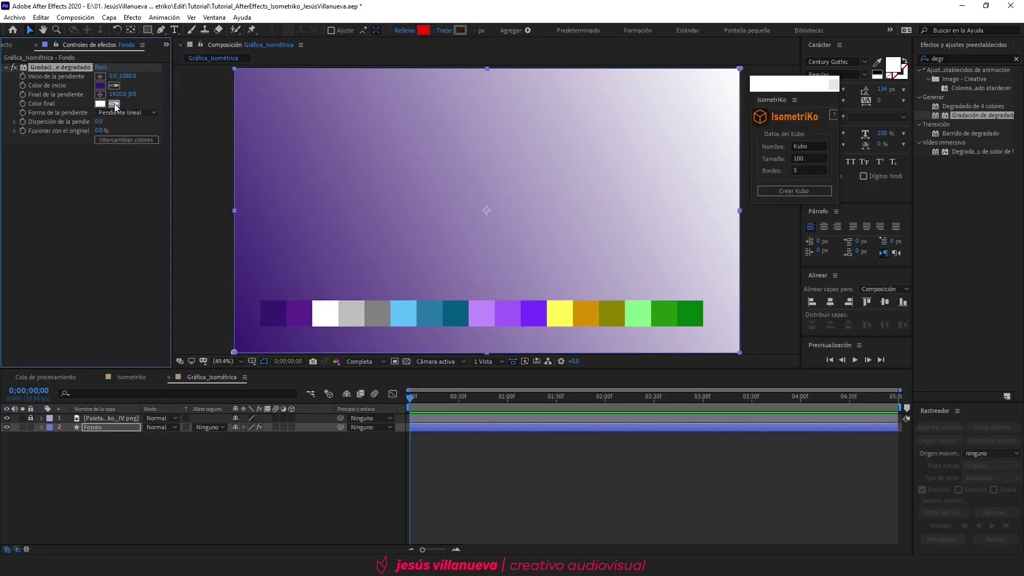
left_click(114, 105)
left_click(302, 314)
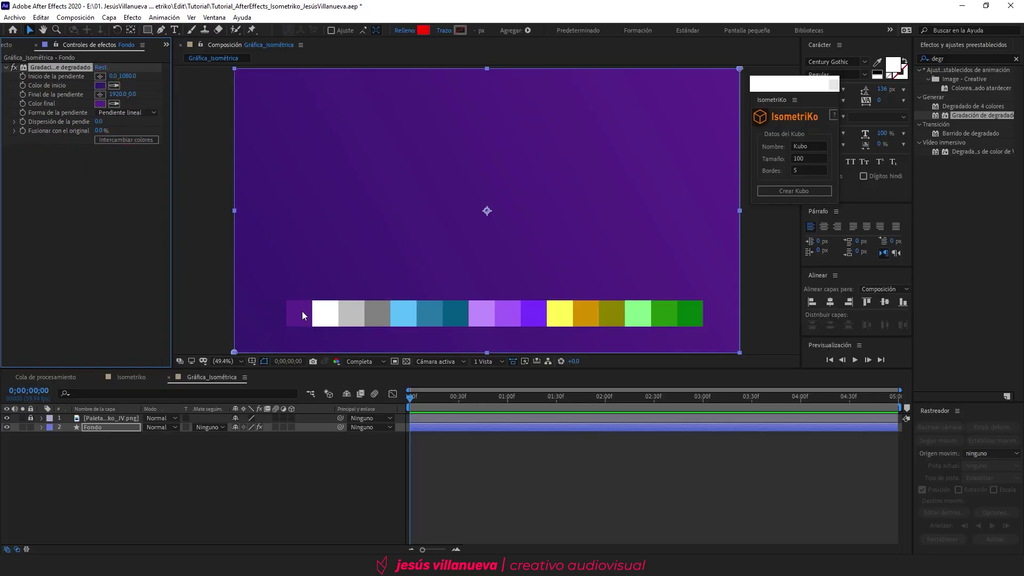
left_click(6, 418)
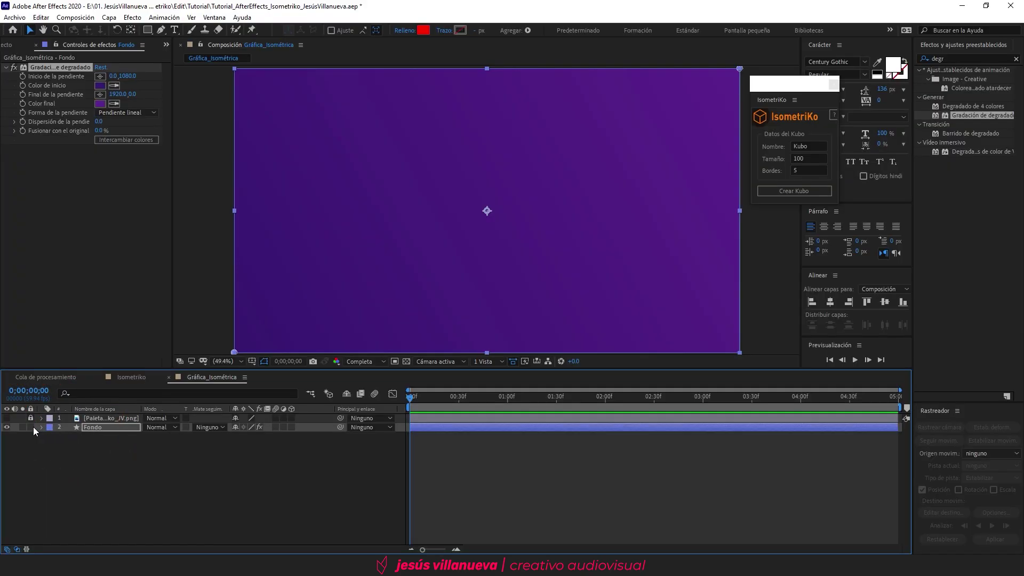
left_click(31, 427)
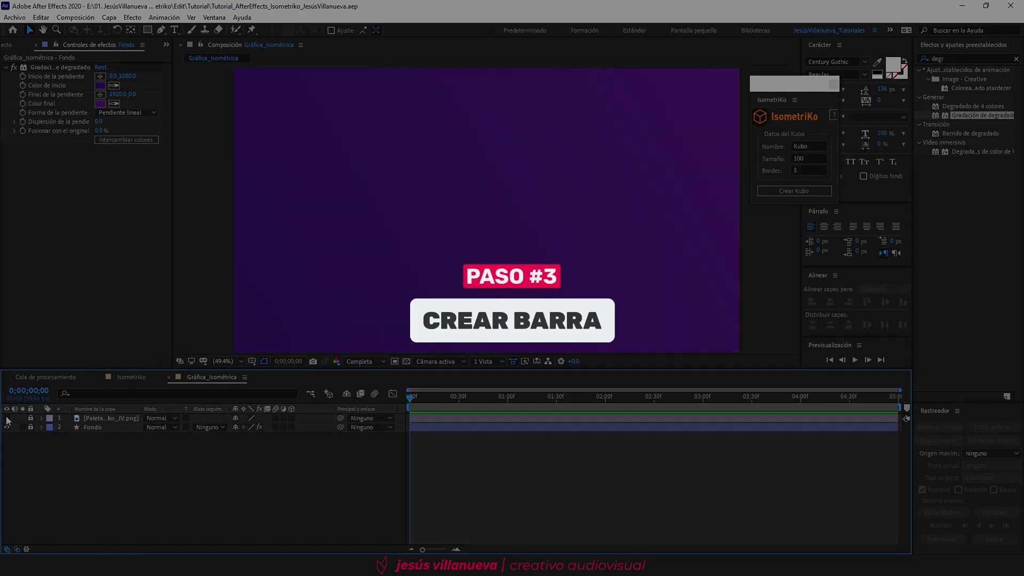
- Create an IsometriKo cube named Barra with 0 borders and place it above Fondo
left_click(7, 418)
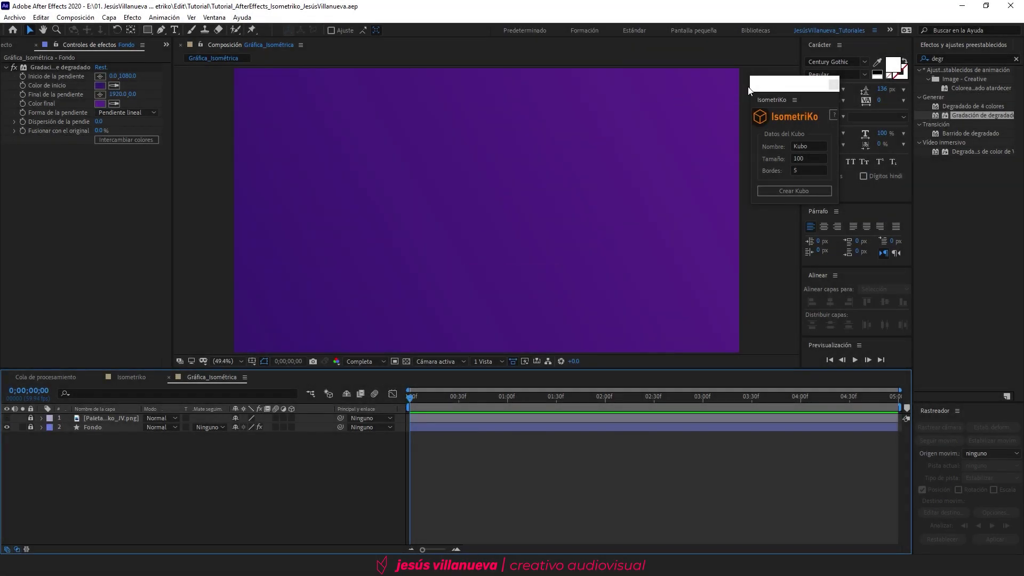
left_click_drag(780, 88, 717, 93)
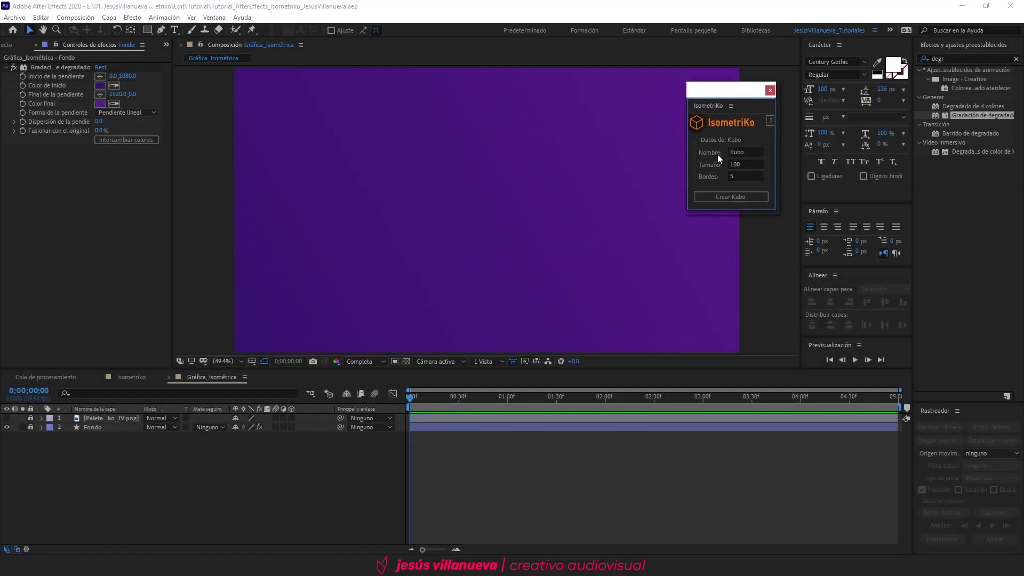
double_click(737, 152)
type("Barra")
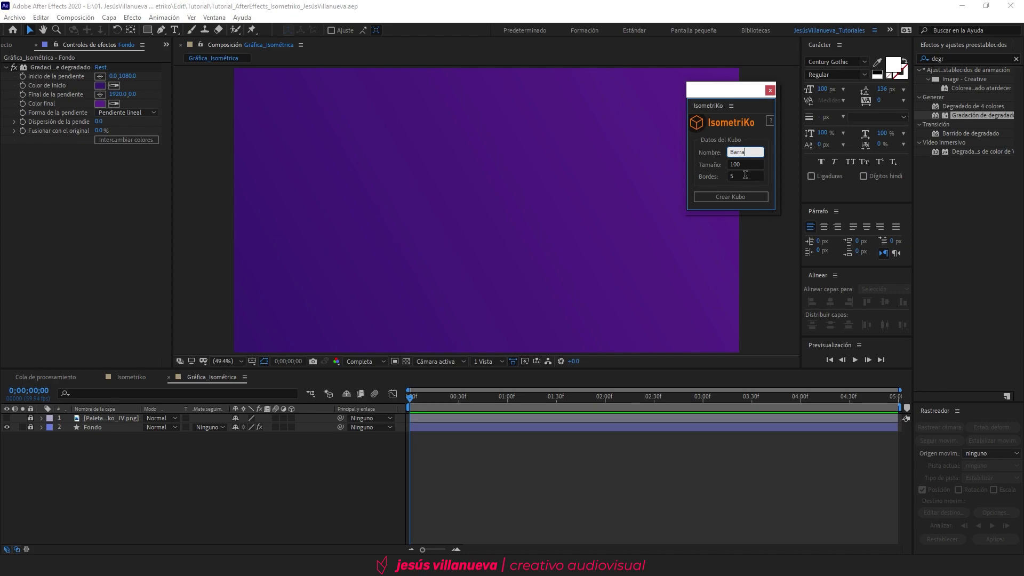
left_click(746, 175)
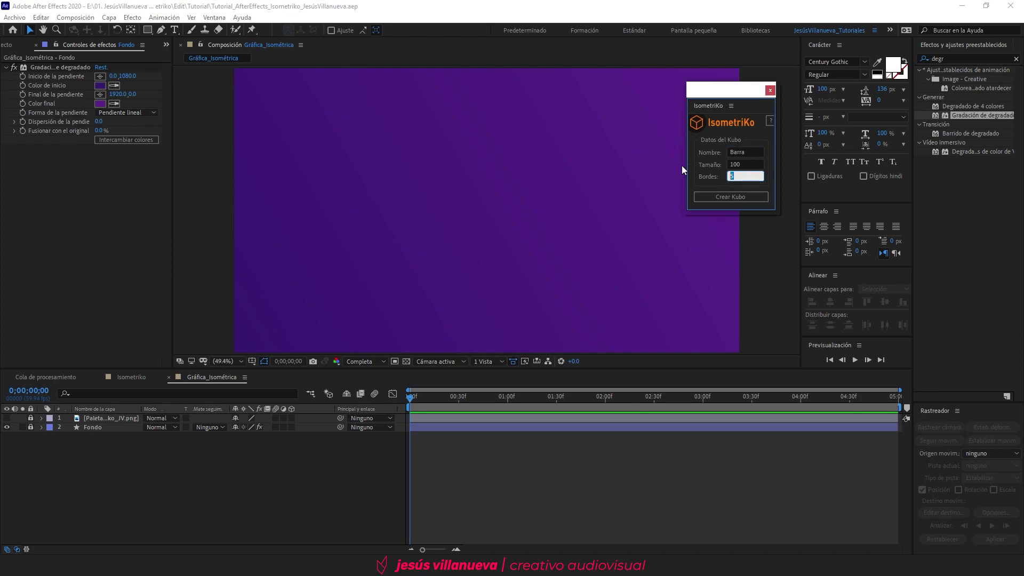
type("0")
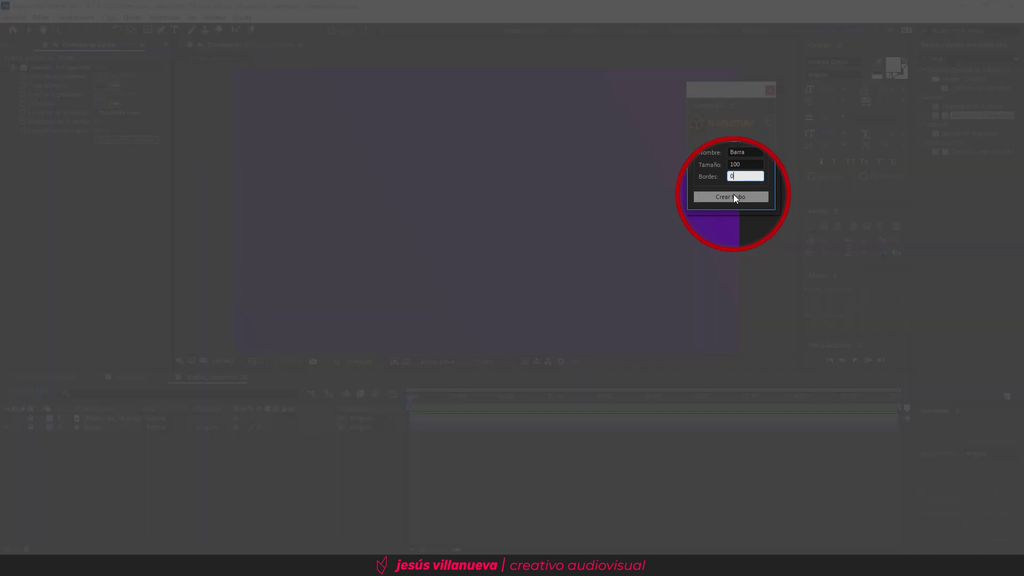
left_click(732, 196)
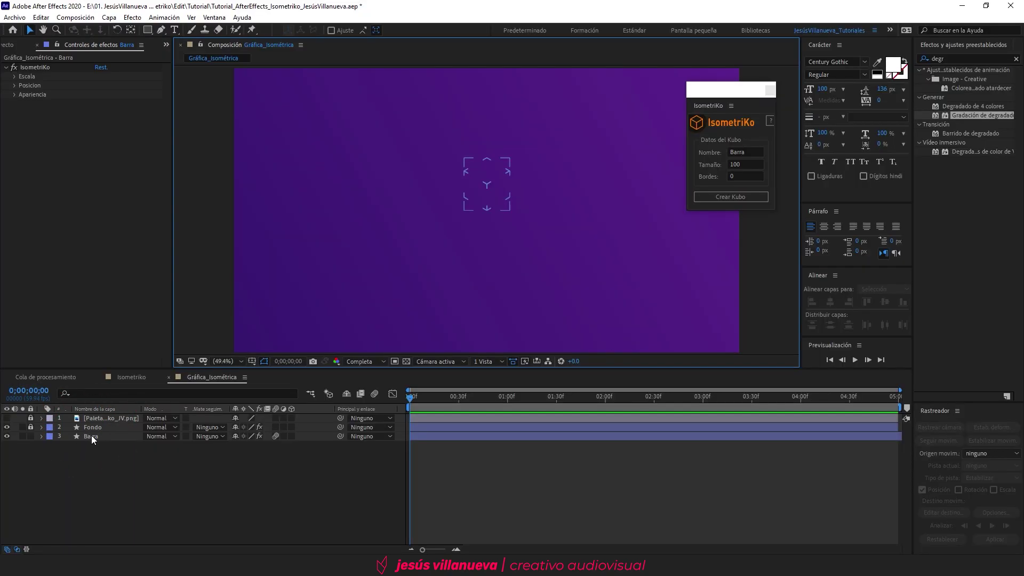
left_click_drag(92, 438, 97, 424)
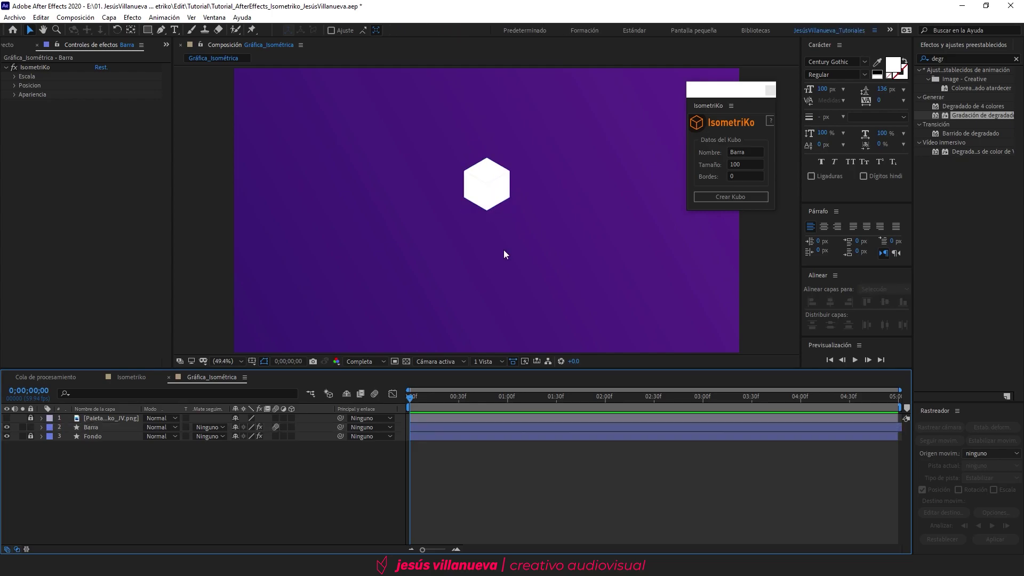
- Set the Barra cube's Posicion Y to -450
left_click(502, 186)
left_click(331, 176)
left_click(15, 86)
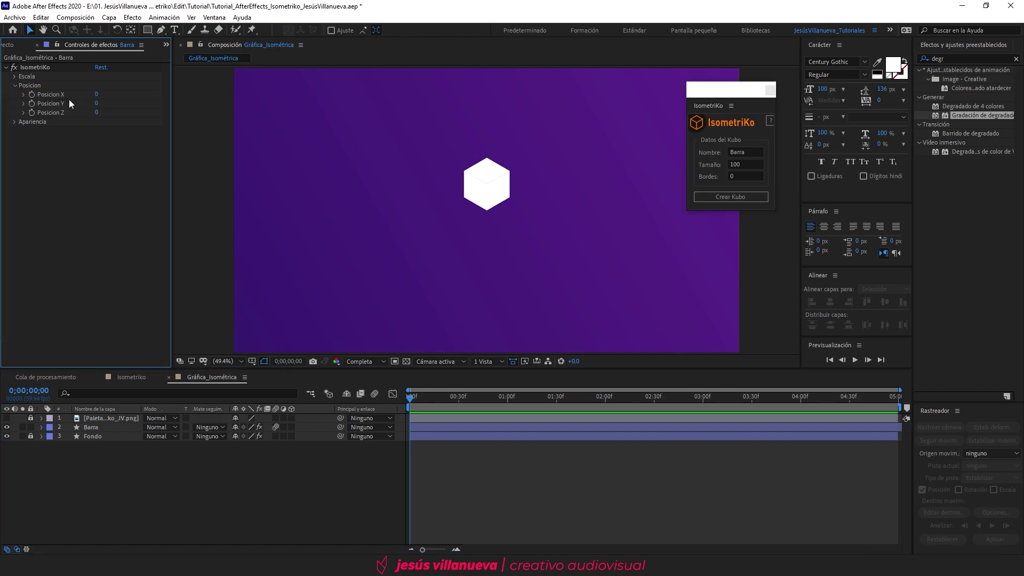
left_click(97, 104)
type("-45")
type("0")
key("Return")
left_click_drag(708, 94, 765, 94)
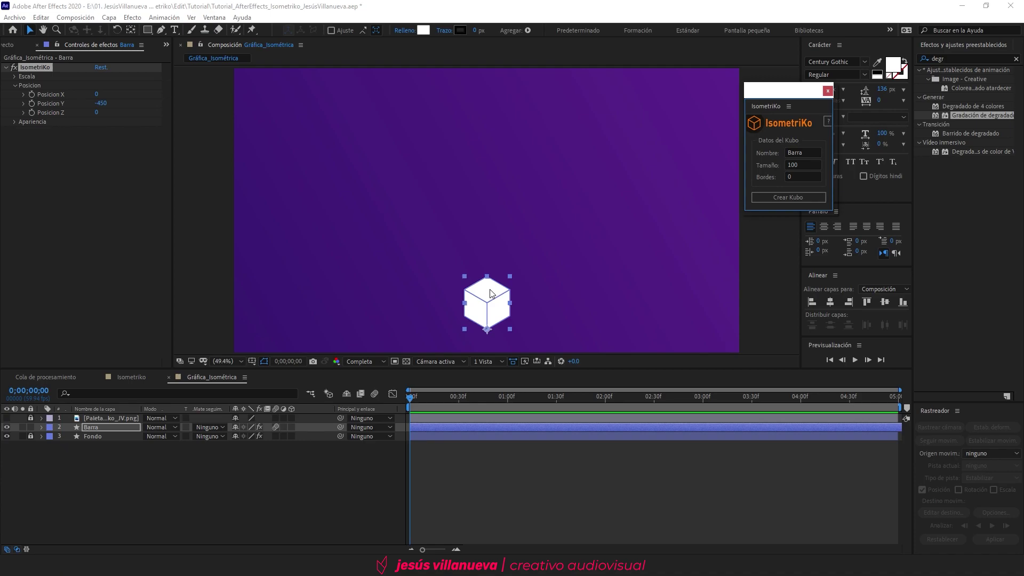
- Scale the cube to Escala X 150, Z 150 and Y 450
left_click(14, 77)
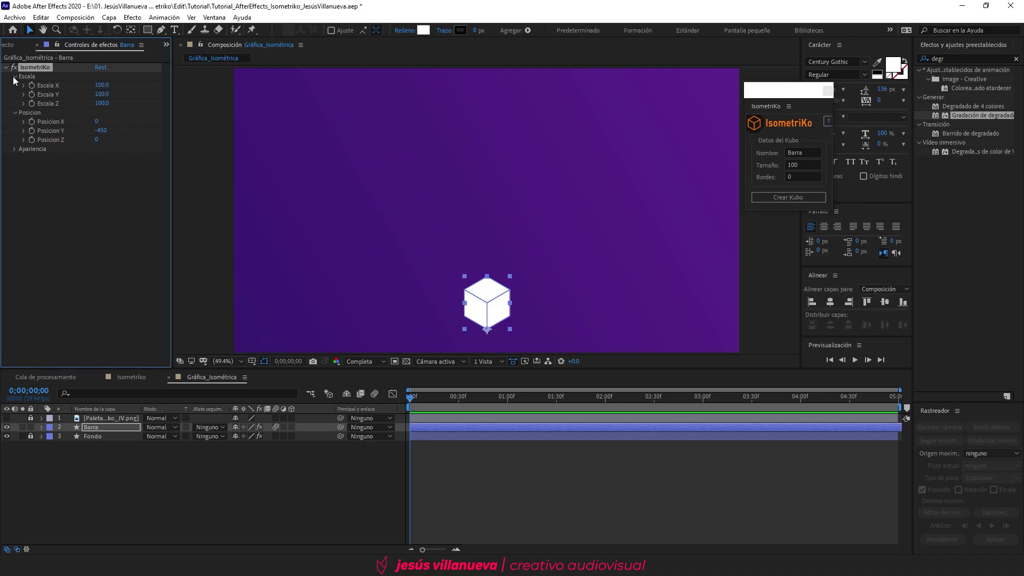
left_click(101, 85)
type("150")
key("Return")
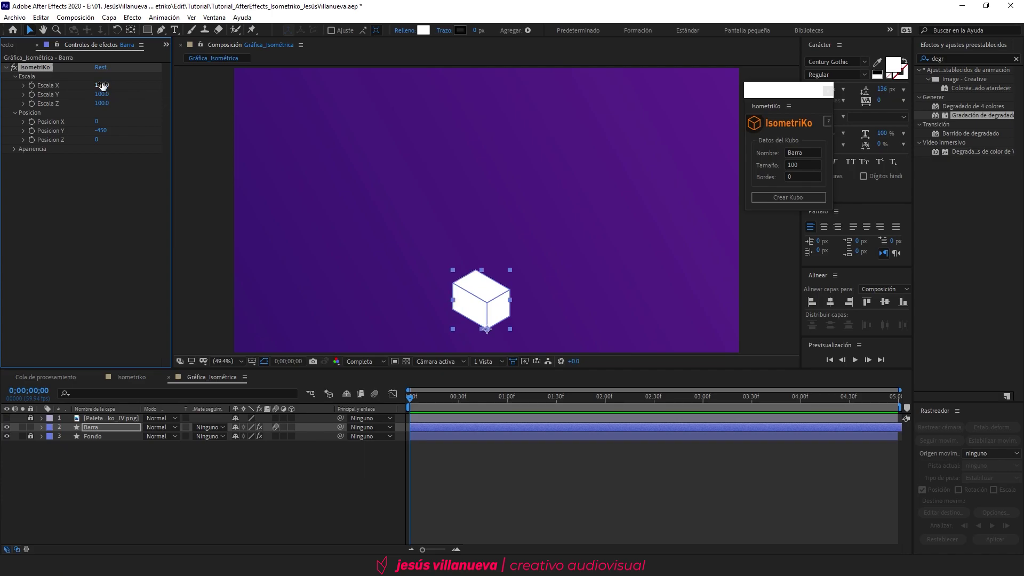
left_click(101, 103)
type("150")
key("Return")
left_click(103, 94)
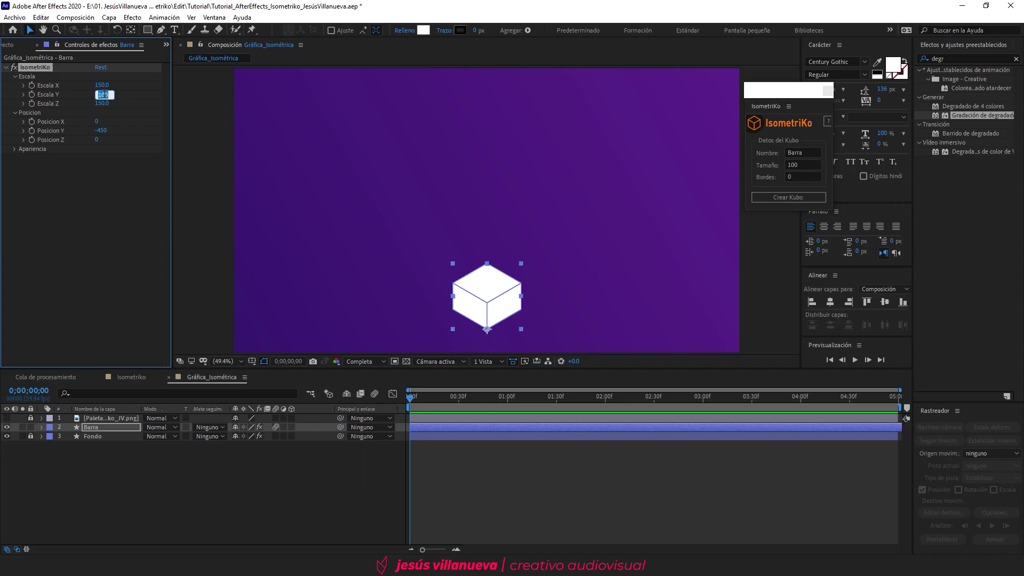
type("450")
key("Return")
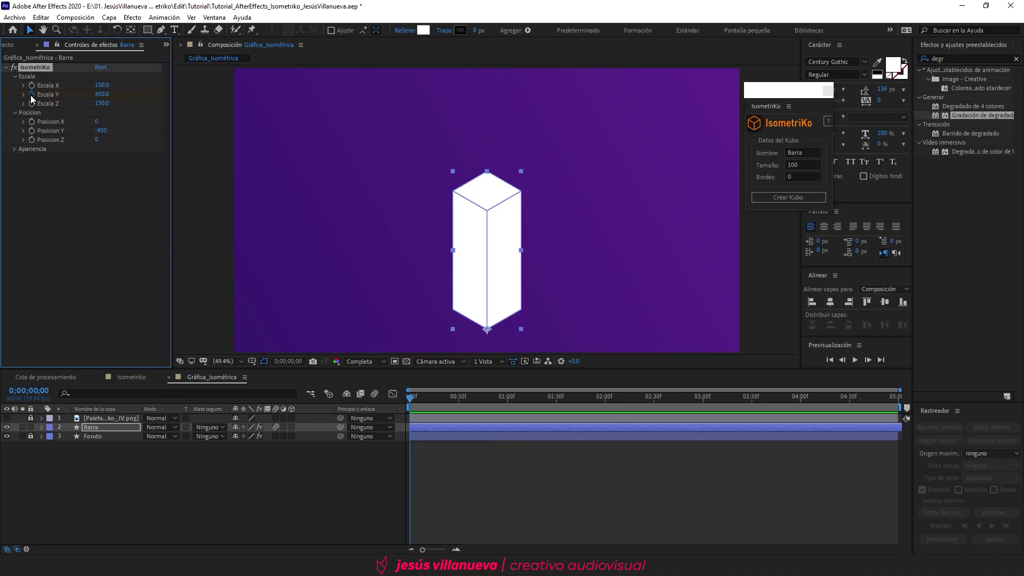
key("Page_Down")
key("Page_Down")
key("Page_Down")
key("Page_Down")
key("Page_Down")
key("Page_Down")
key("Page_Down")
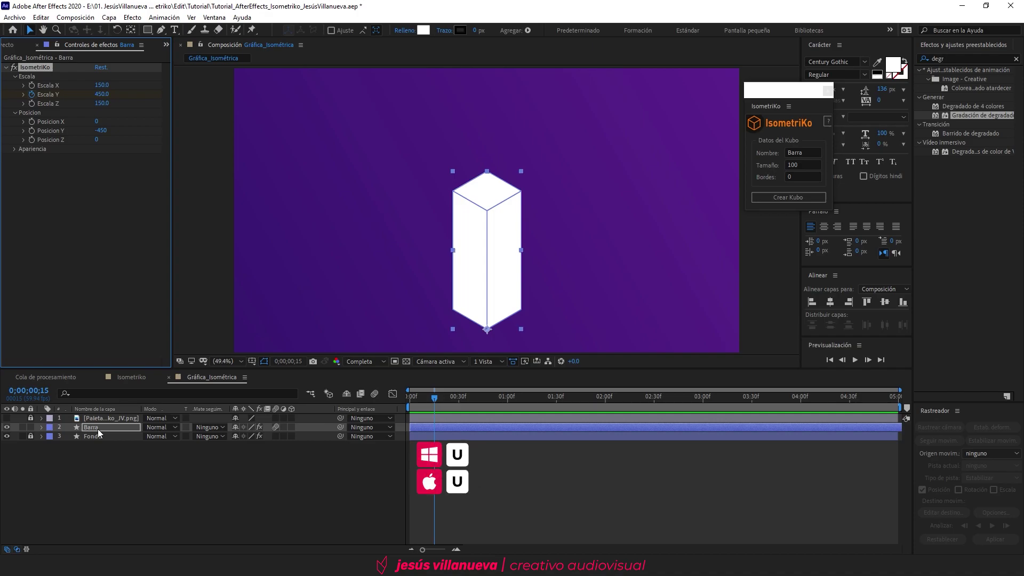
- Keyframe Escala Y at 450 on frame 15 and 0 on frame 0
key("u")
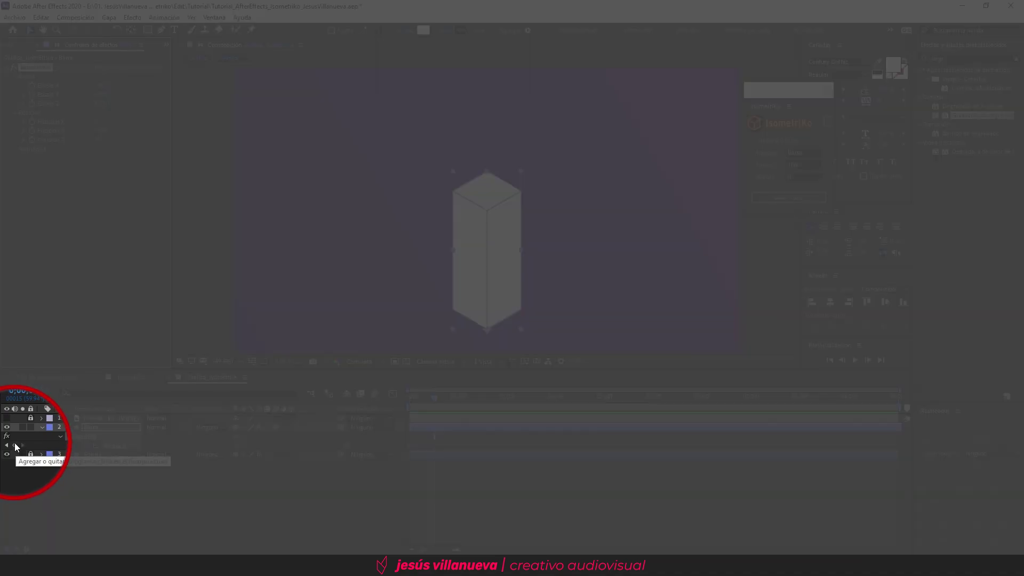
left_click(16, 446)
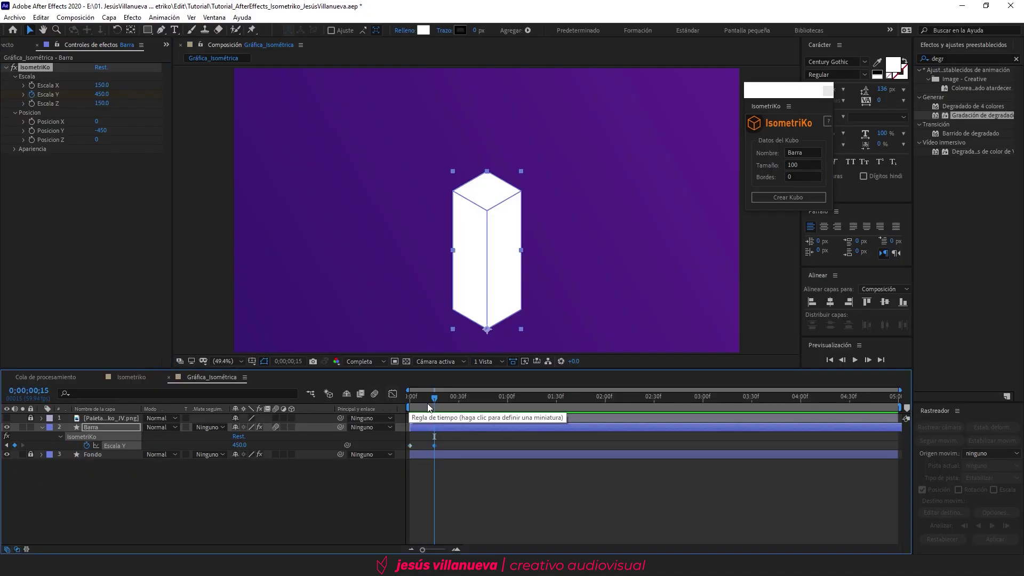
left_click_drag(429, 403, 410, 401)
left_click(239, 445)
type("150")
key("Return")
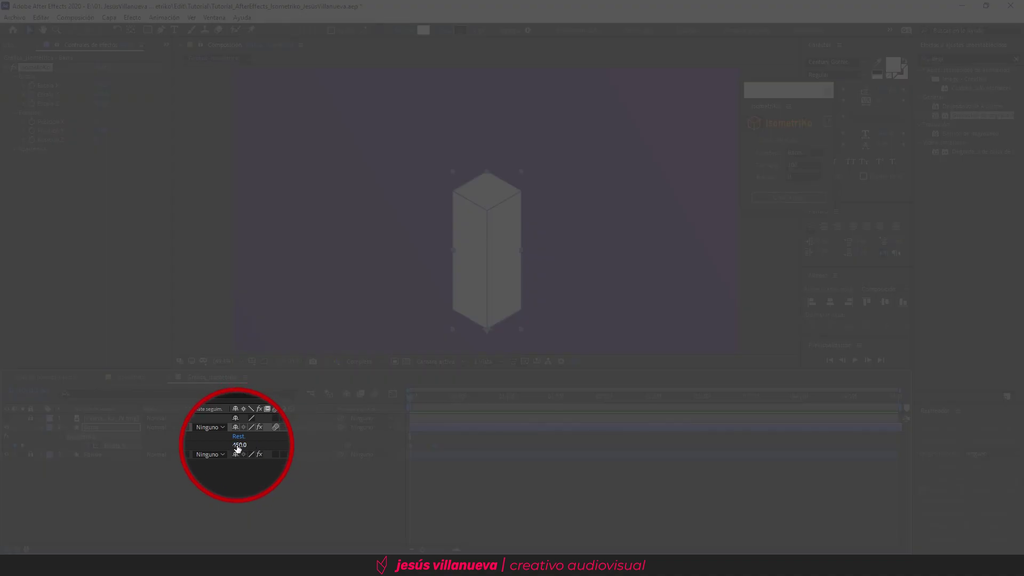
left_click(239, 446)
type("0")
key("Return")
- Apply Easy Ease to both Escala Y keyframes and preview the bar growing
key("space")
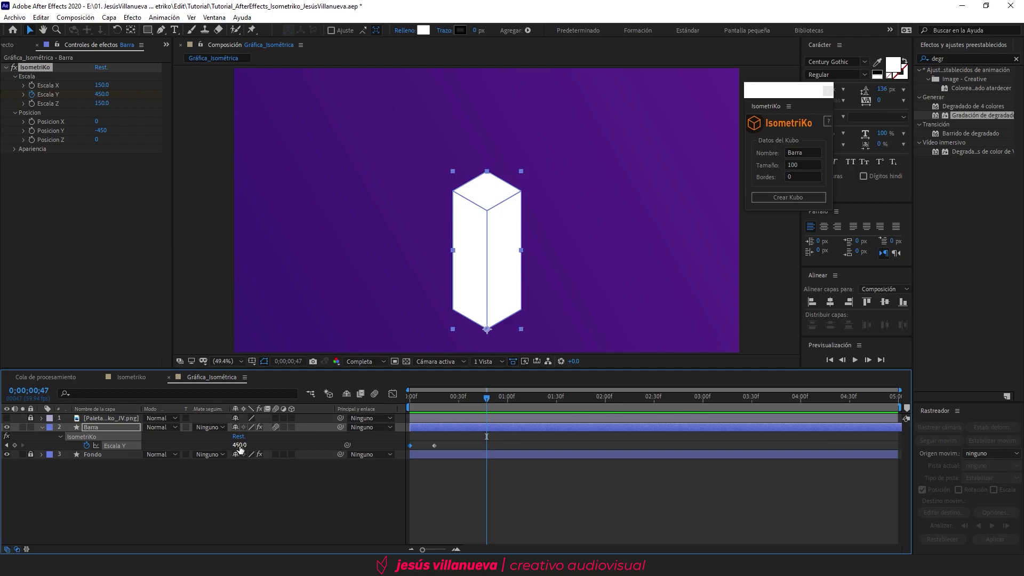
left_click_drag(446, 440, 406, 452)
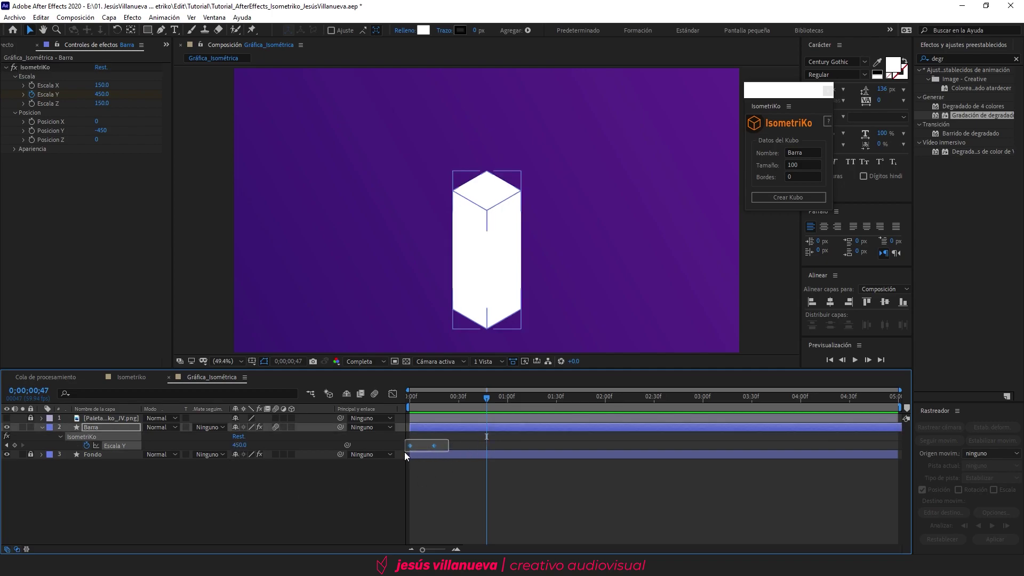
key("F9")
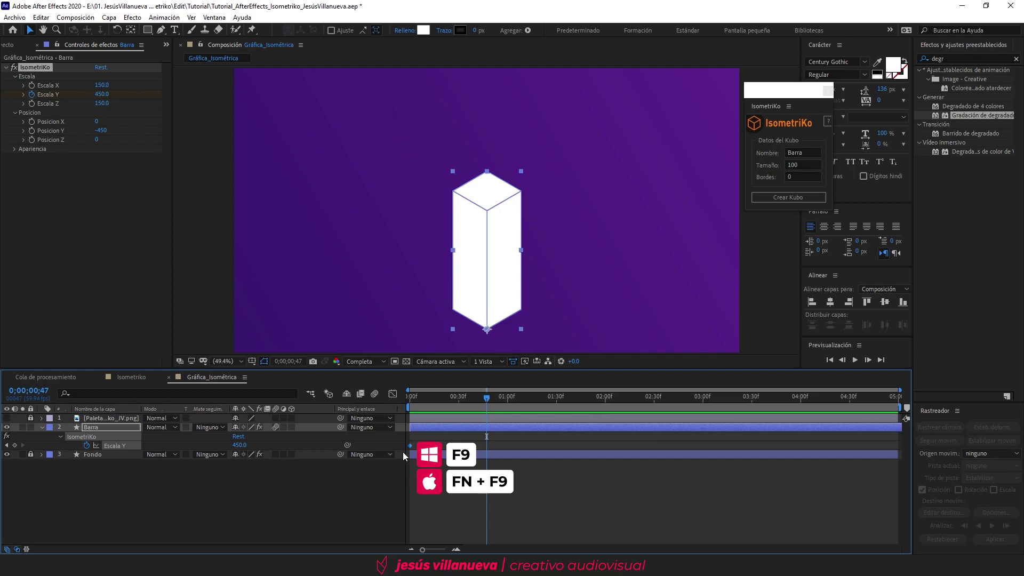
key("F9")
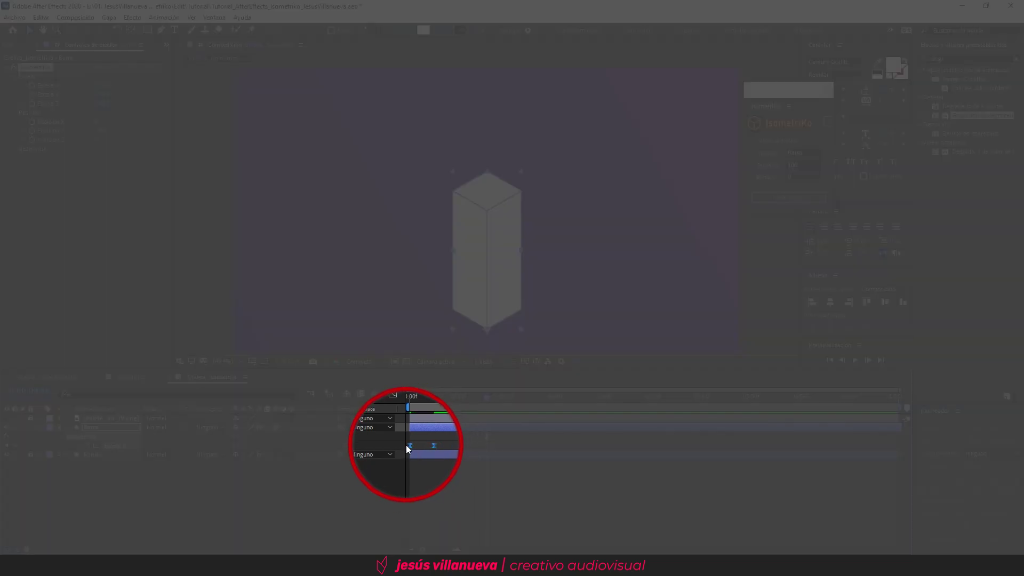
key("space")
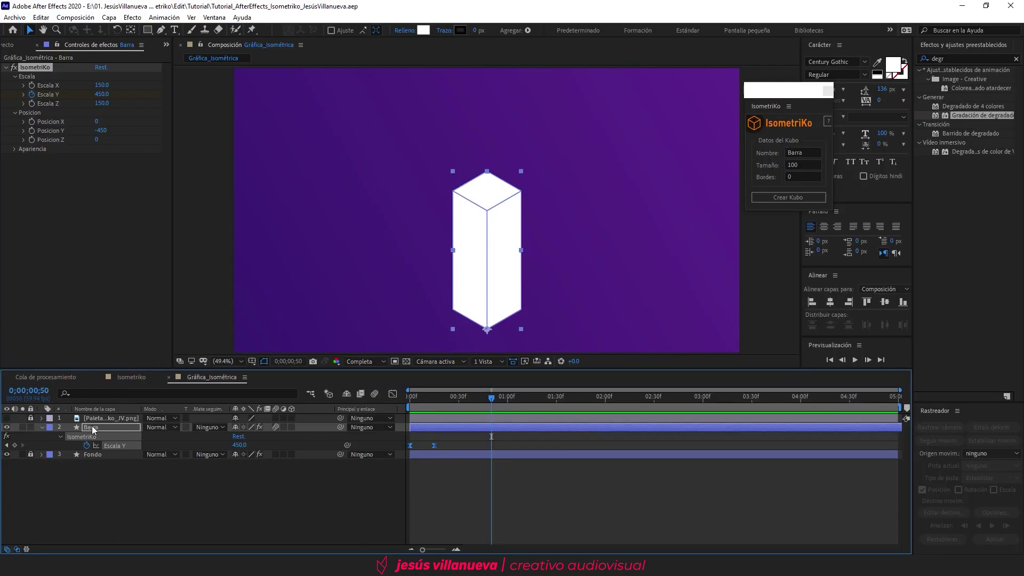
- Set Barra's Opacidad to 25%
left_click(93, 428)
key("t")
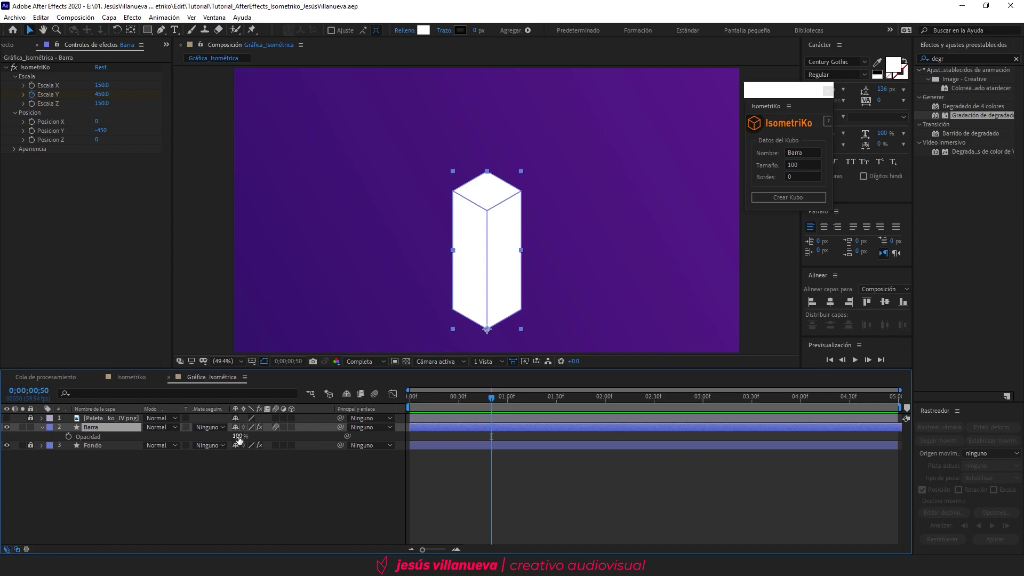
left_click(236, 436)
type("25")
key("Return")
left_click(239, 466)
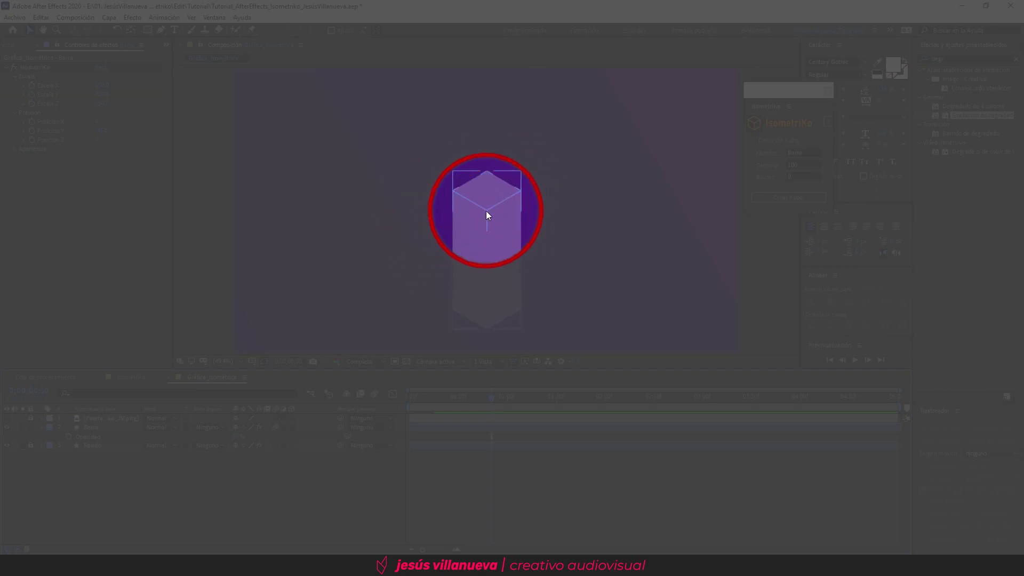
- Make the colour palette layer visible again
left_click(496, 205)
left_click(349, 487)
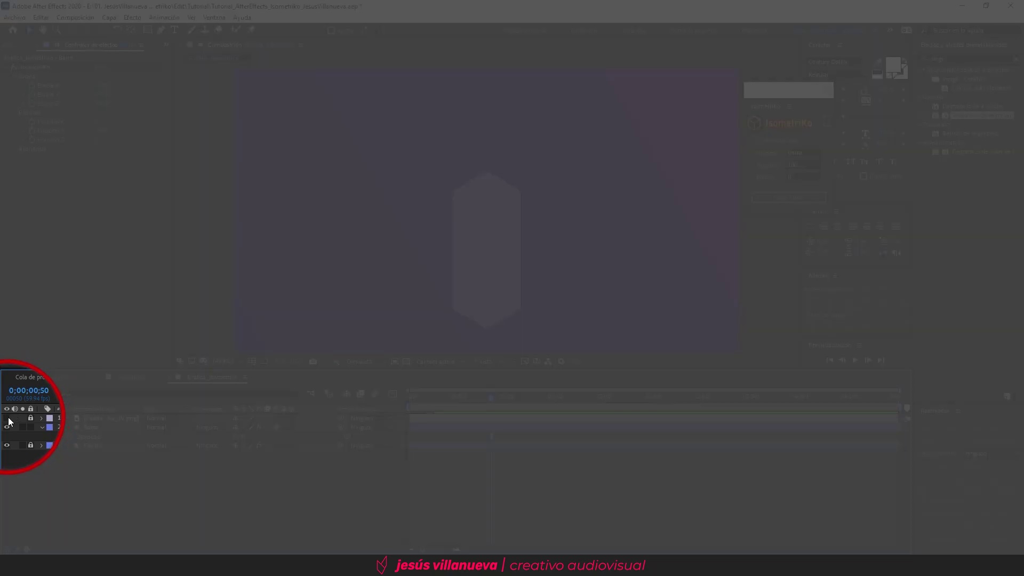
left_click(7, 419)
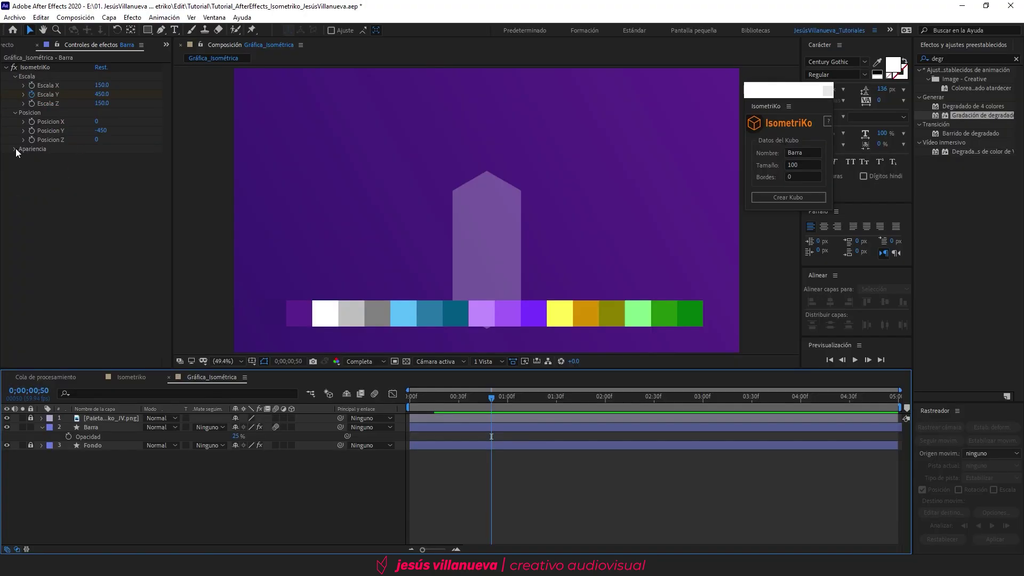
left_click(15, 149)
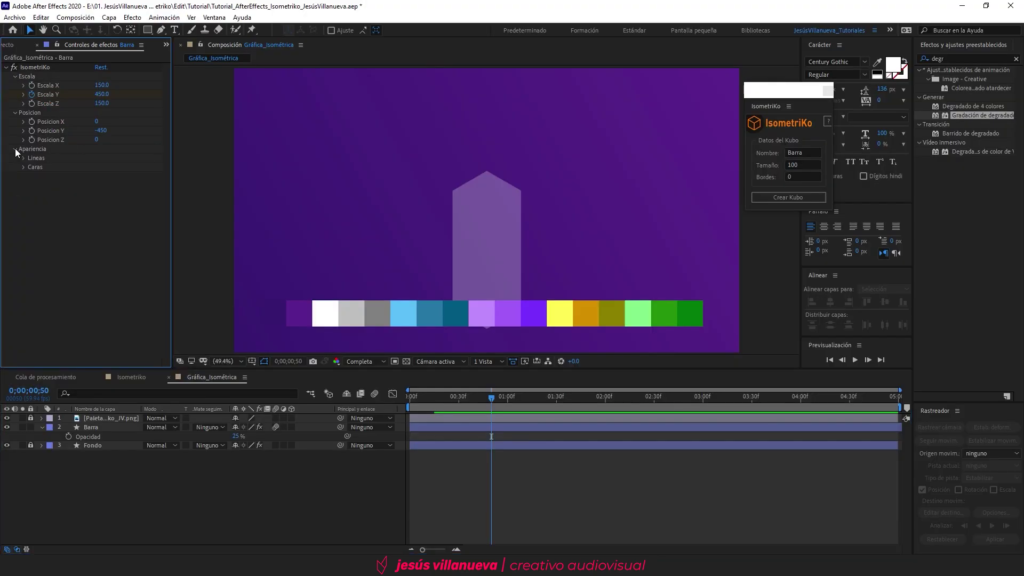
- Colour Cara A white, Cara B light grey and Cara C grey using the palette swatches
left_click(24, 167)
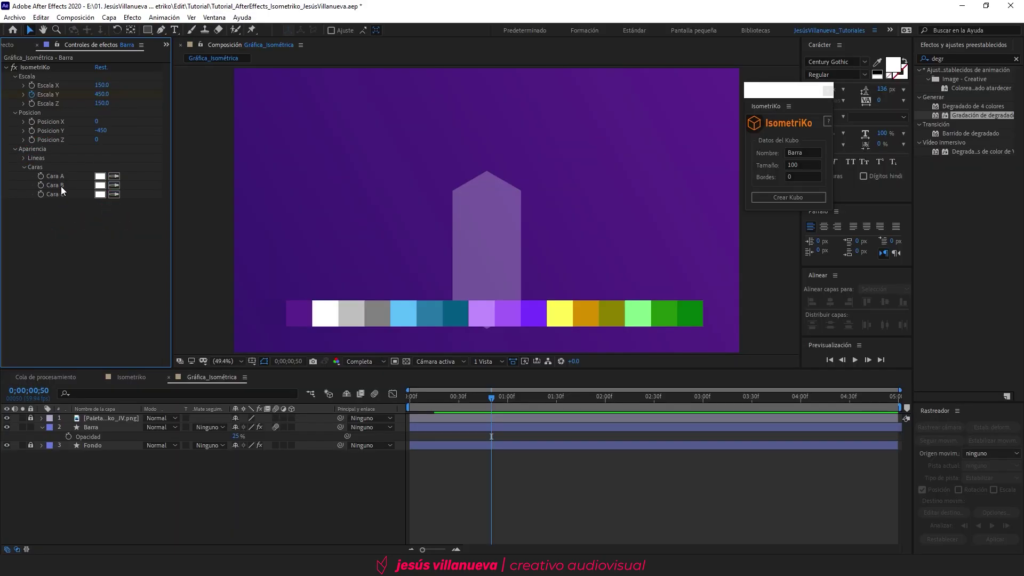
left_click(113, 176)
left_click(325, 312)
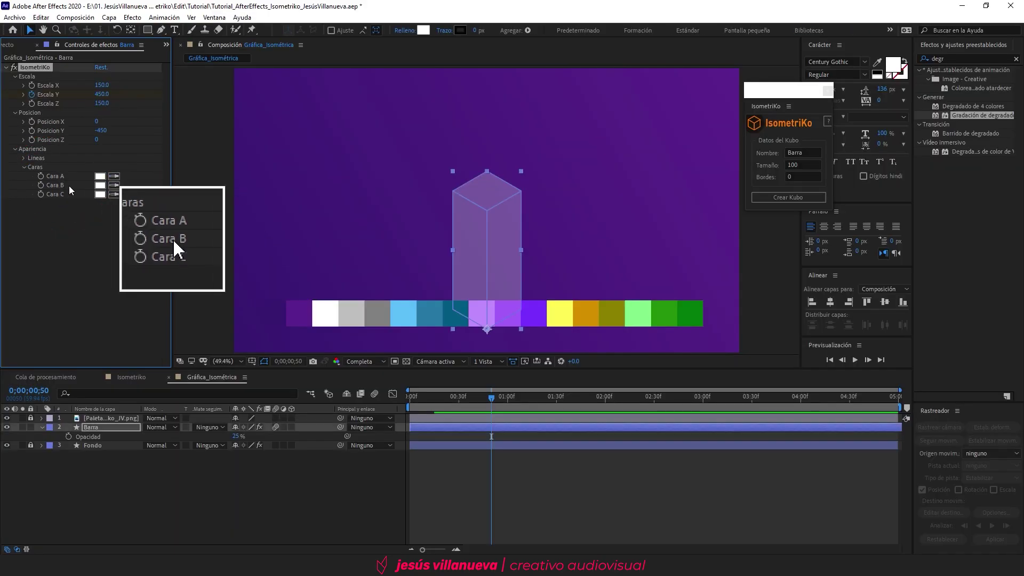
left_click(113, 185)
left_click(350, 313)
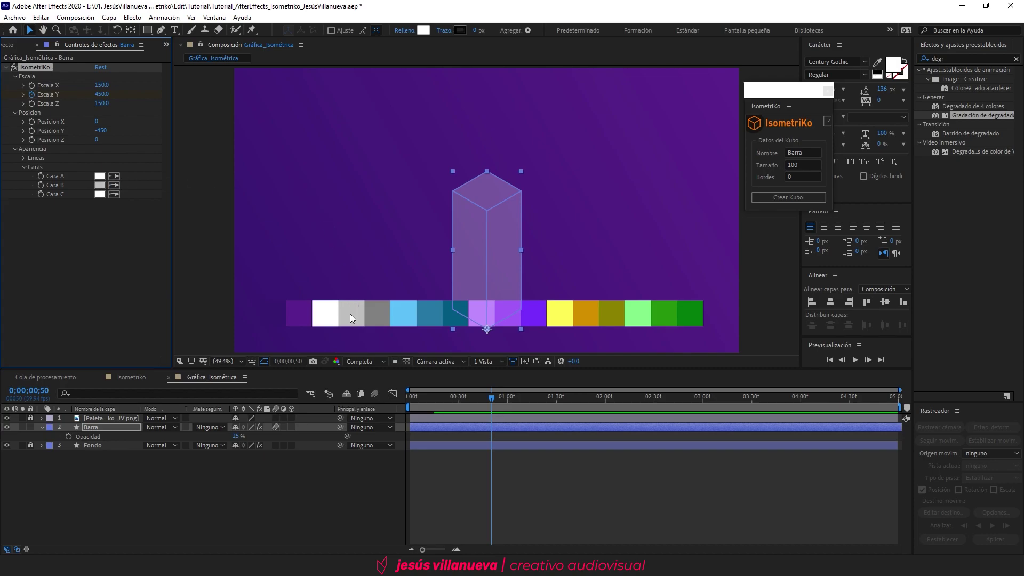
left_click(114, 195)
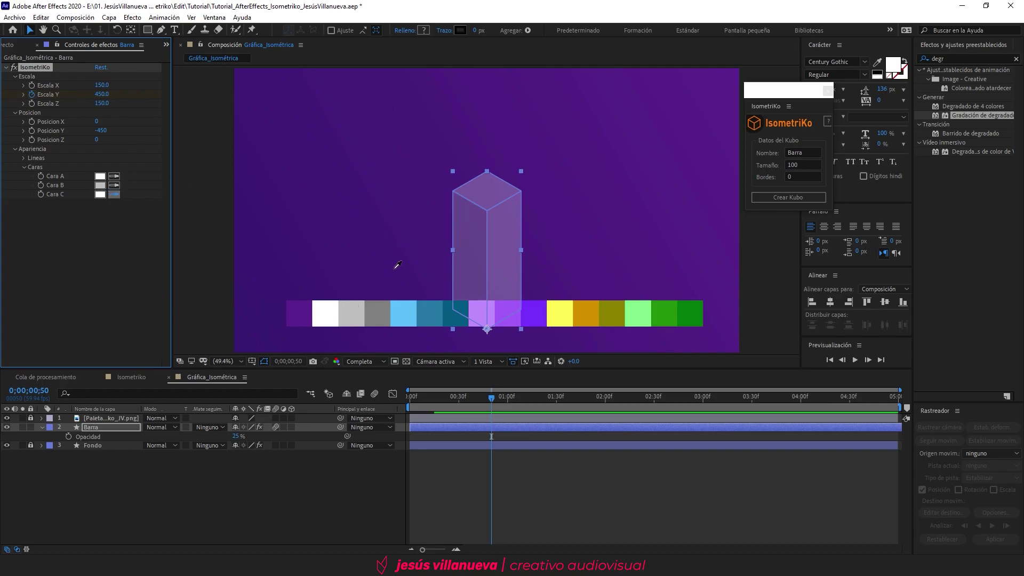
left_click(379, 312)
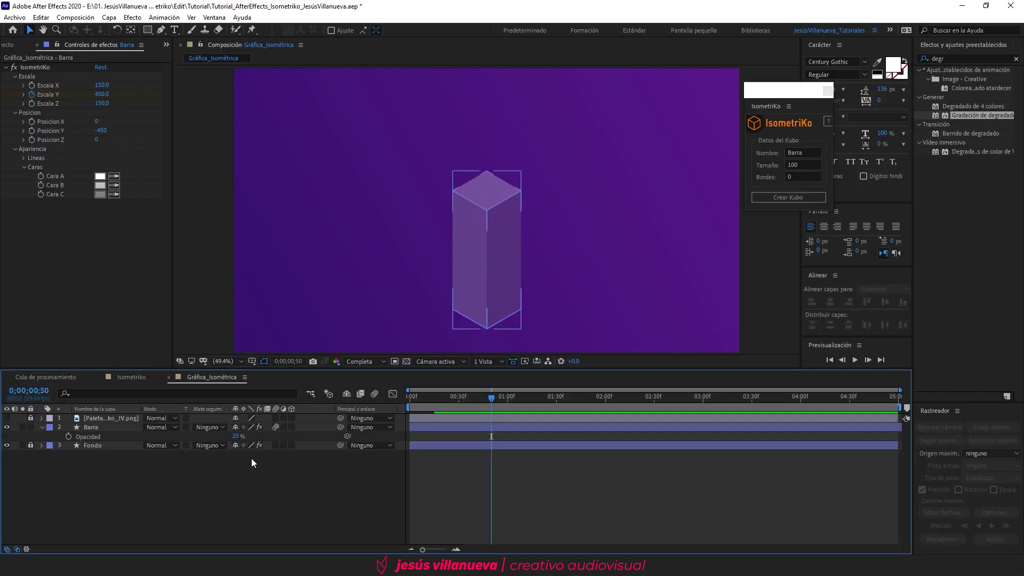
left_click(235, 484)
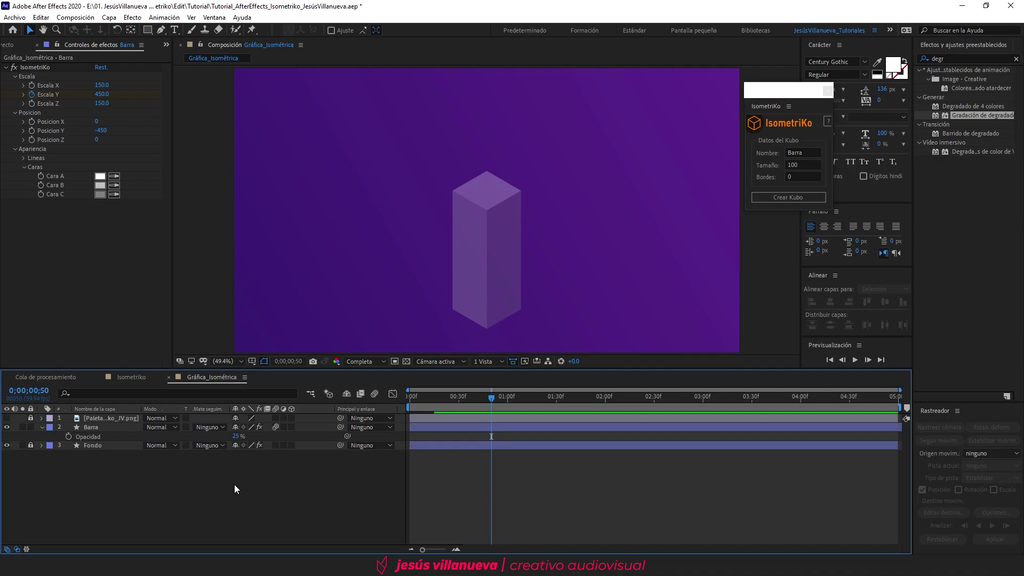
left_click(103, 427)
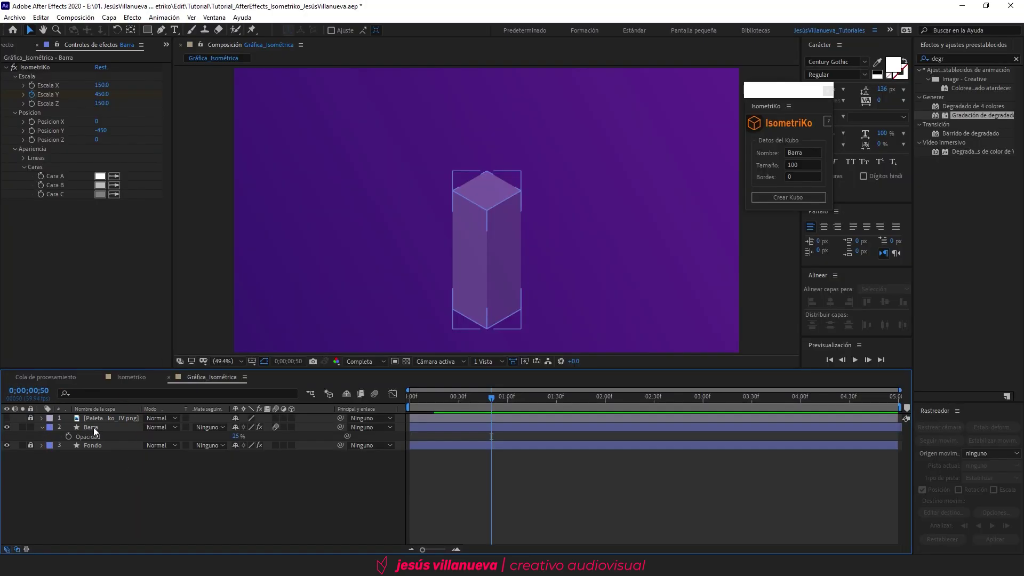
- Duplicate the Barra layer and rename the copy 'Barra_Glow'
left_click(94, 427)
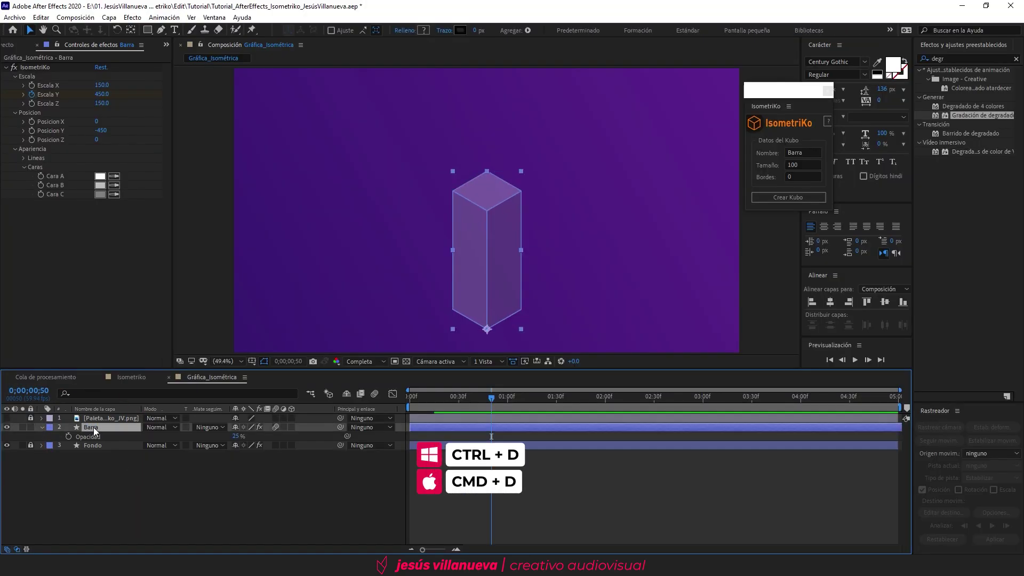
key("ctrl+d")
key("Return")
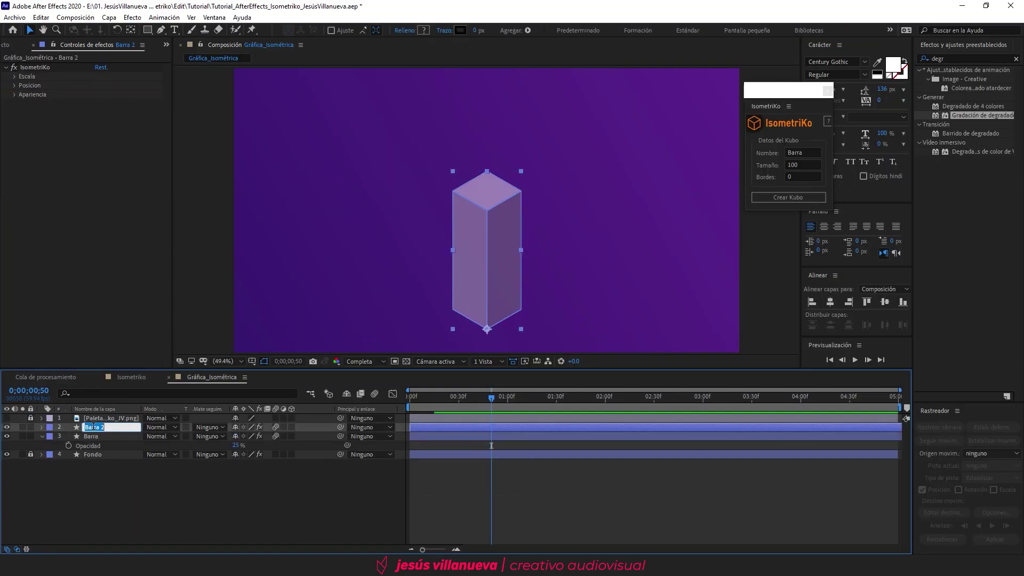
left_click(93, 428)
type("Glow")
key("Return")
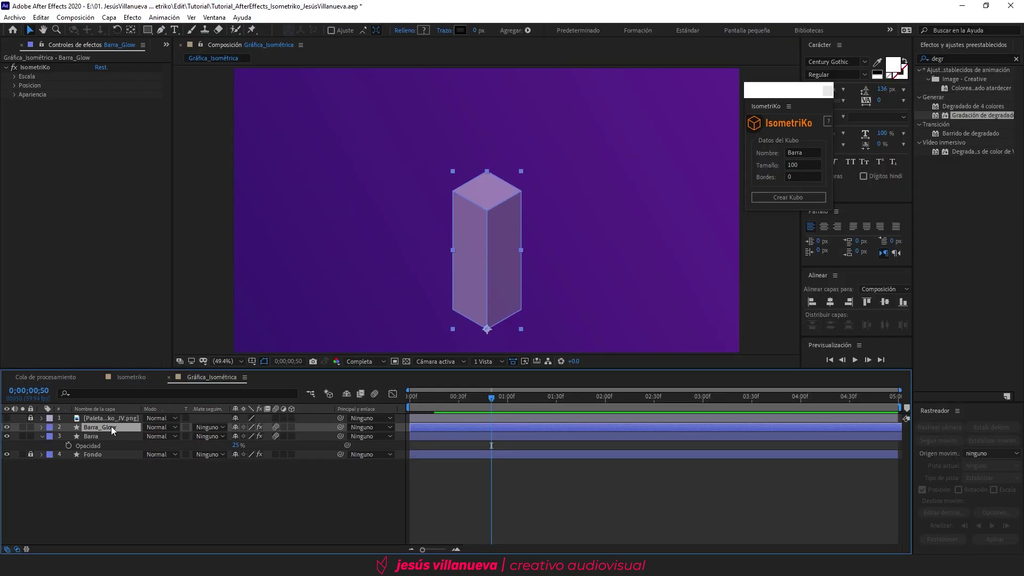
- Raise Barra_Glow's opacity to 100%
key("t")
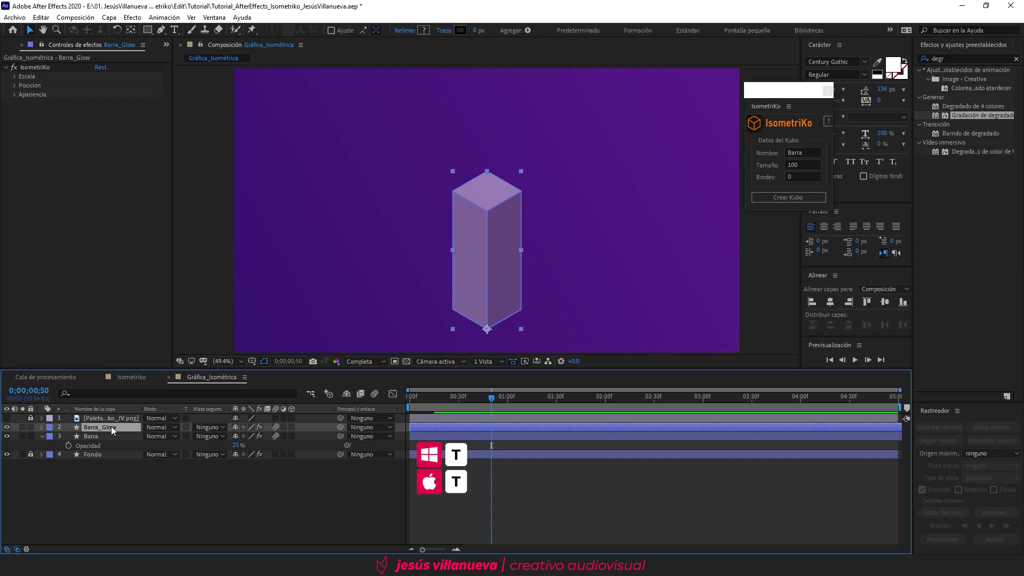
key("t")
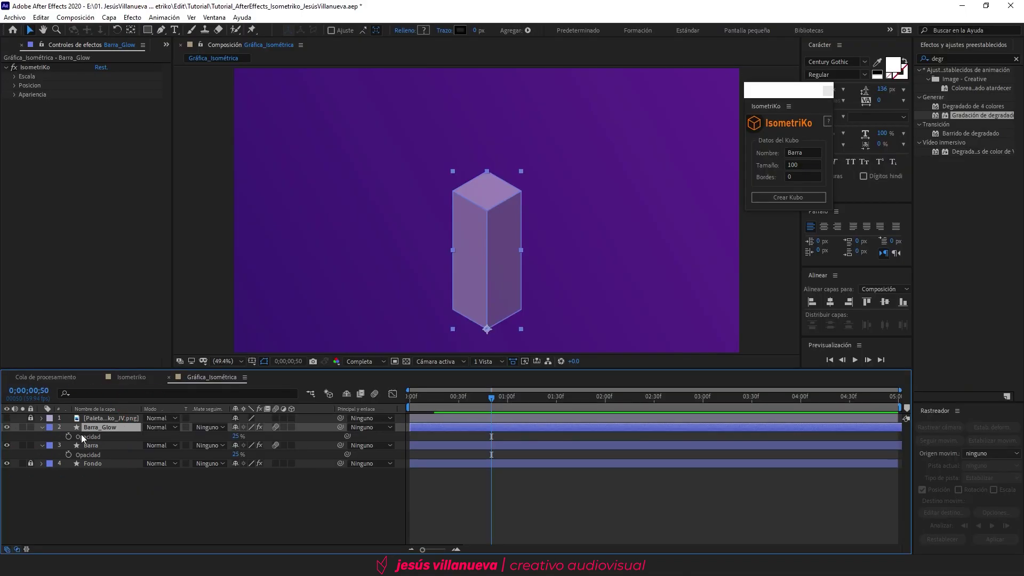
left_click_drag(233, 438, 340, 427)
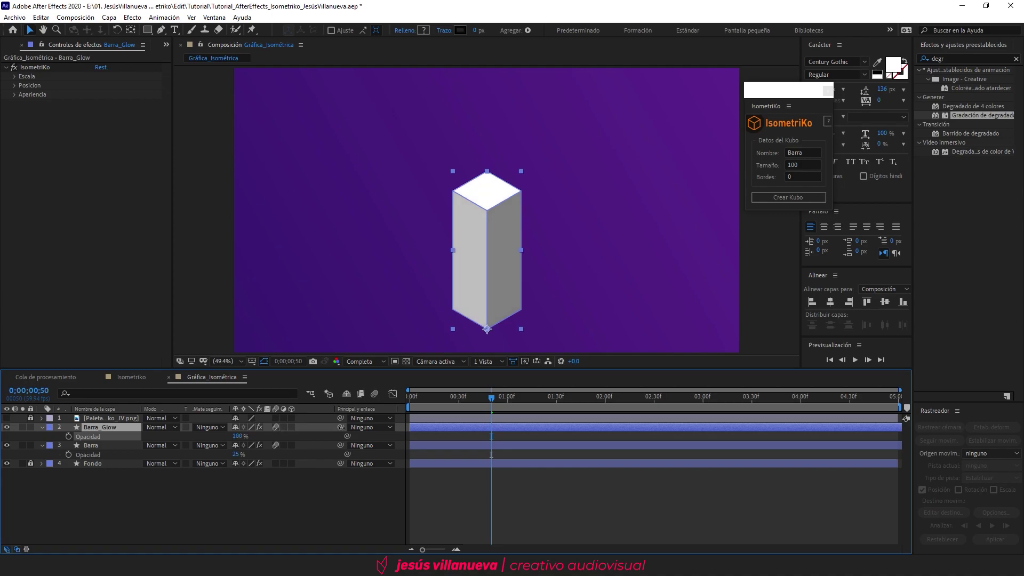
left_click(272, 495)
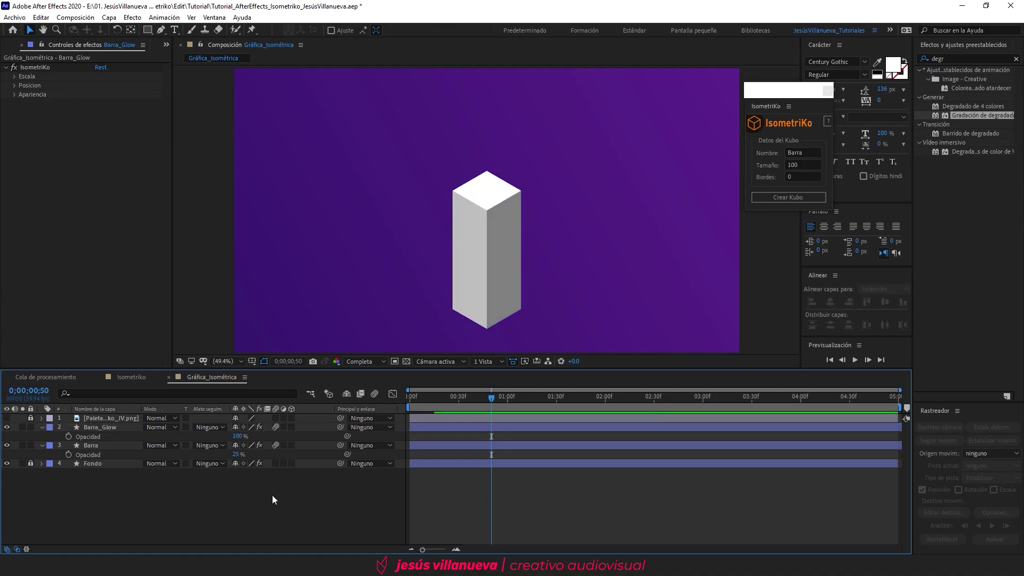
- Shift the Barra_Glow layer so it starts at the one-second mark
left_click(108, 427)
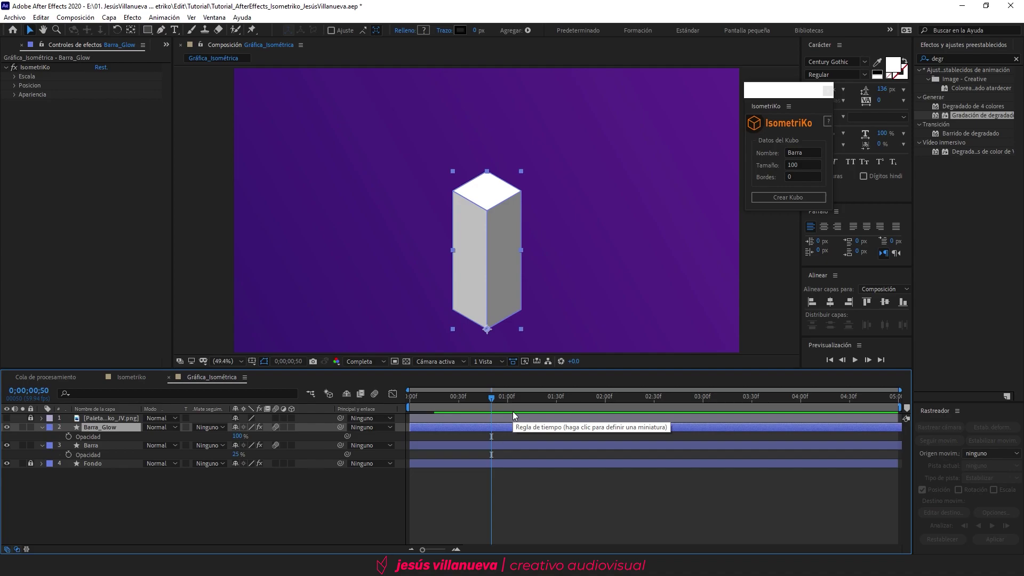
left_click(507, 404)
left_click_drag(433, 426, 527, 431)
key("u")
key("u")
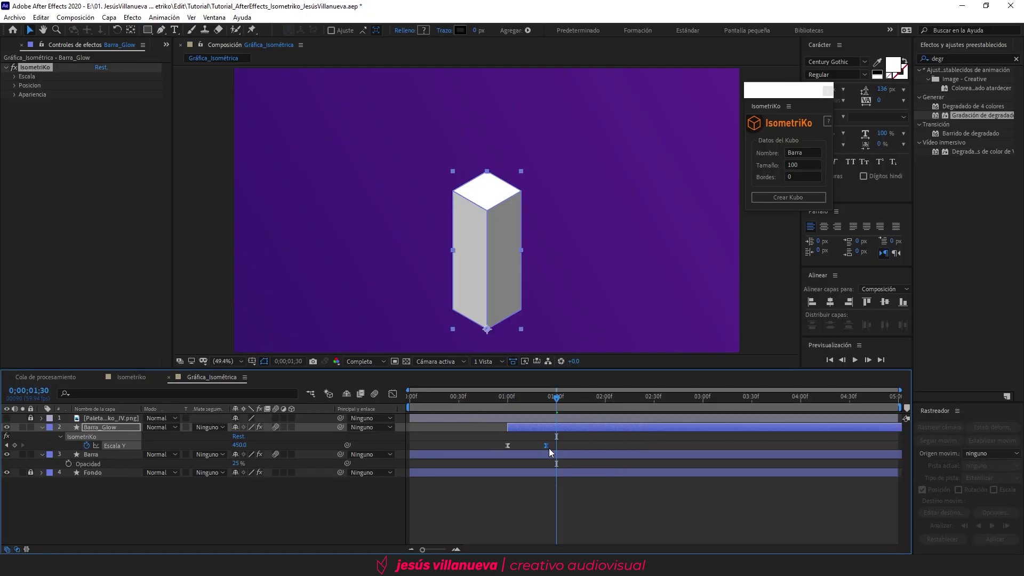
- Move the final Escala Y keyframe to 0;00;01;30 and preview the bar growing from frame 0
left_click_drag(532, 445, 556, 445)
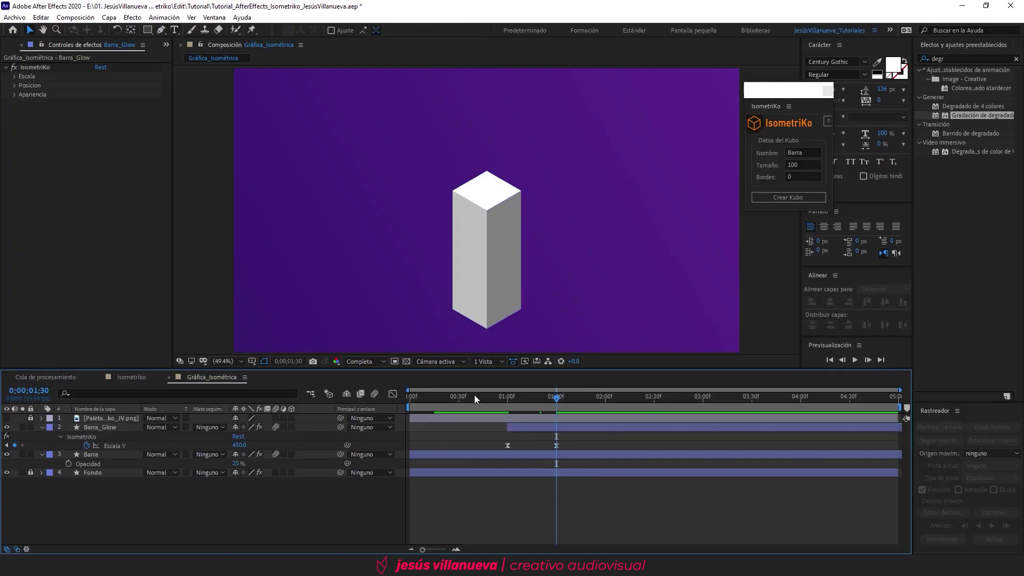
left_click_drag(474, 396, 392, 398)
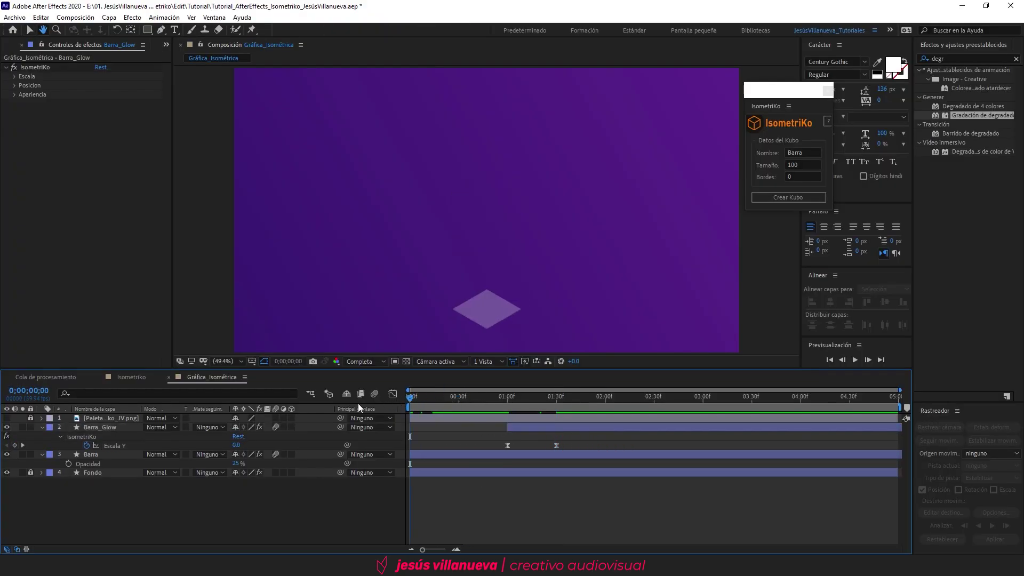
key("space")
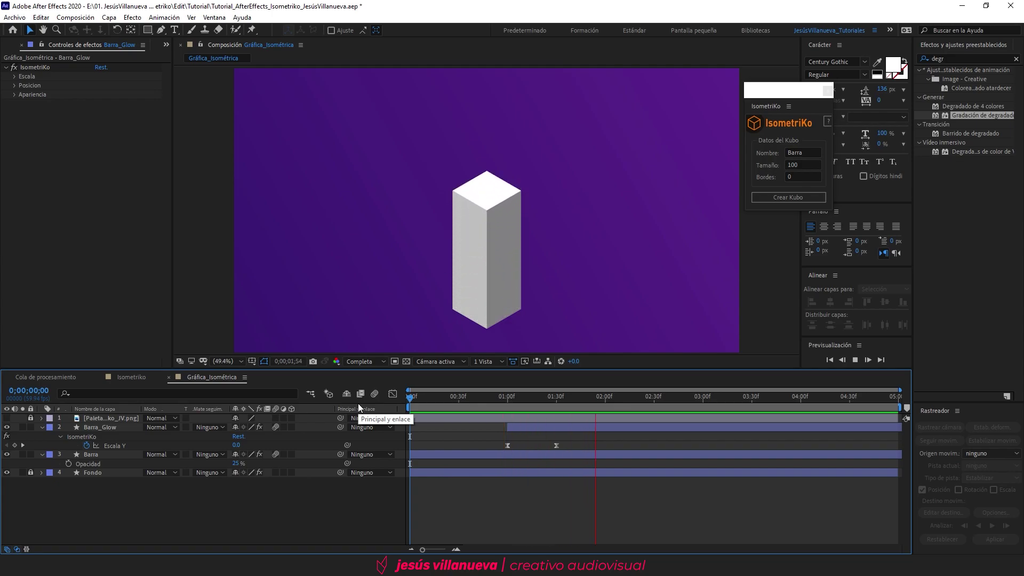
key("space")
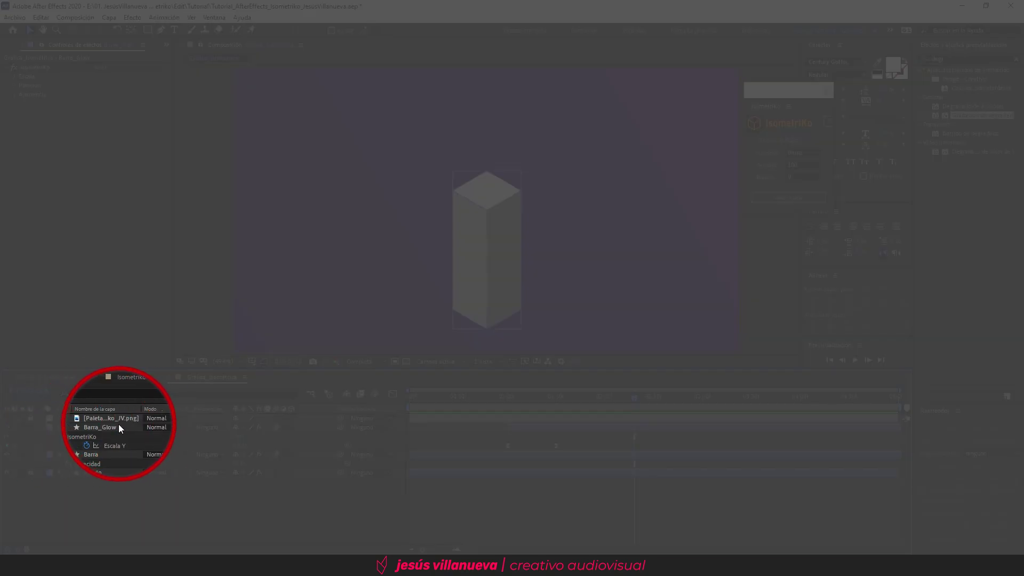
- Set Barra_Glow's Escala Y to 112.5 at the 0;00;01;30 keyframe
left_click(110, 427)
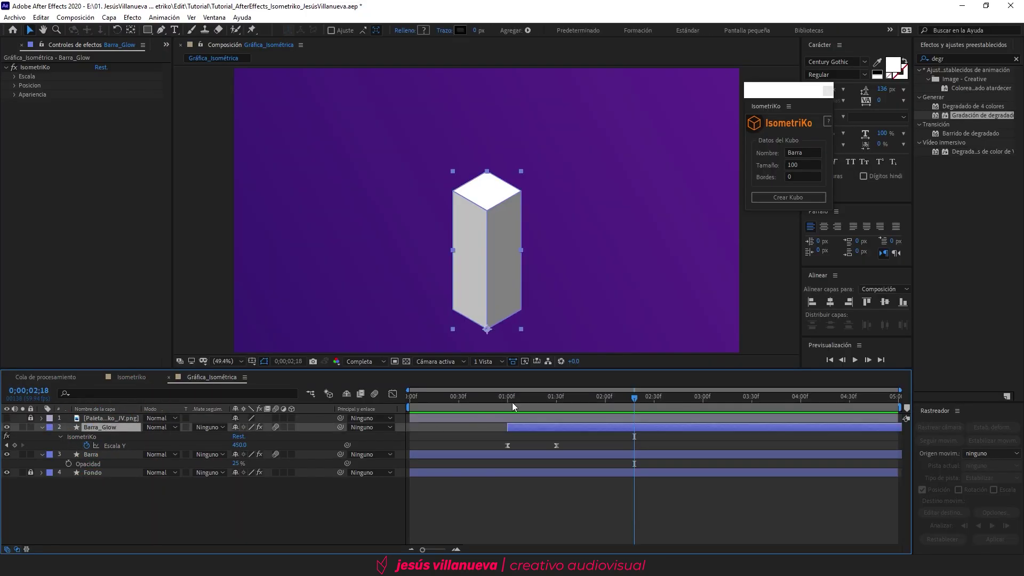
left_click(557, 399)
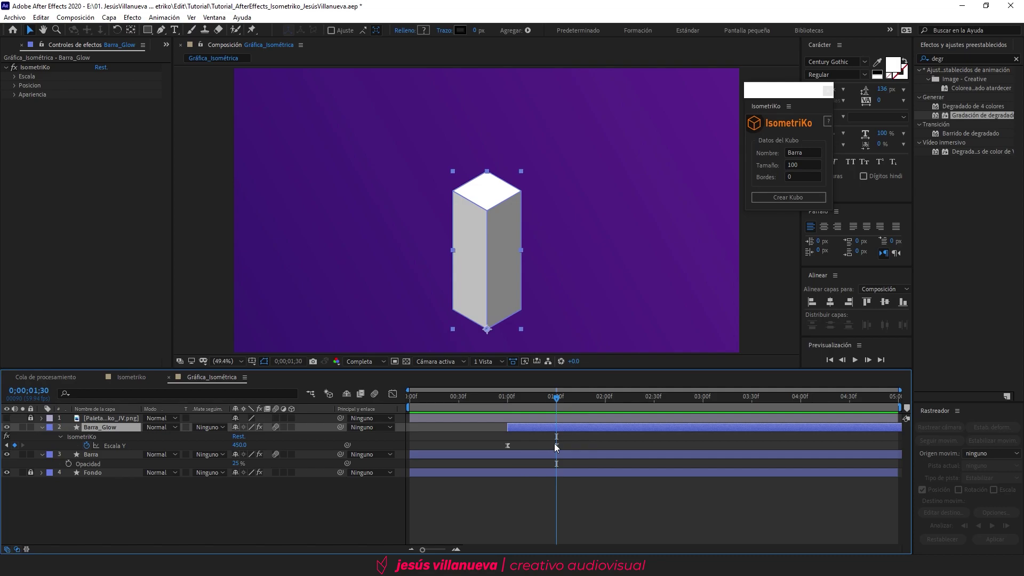
mouse_move(557, 447)
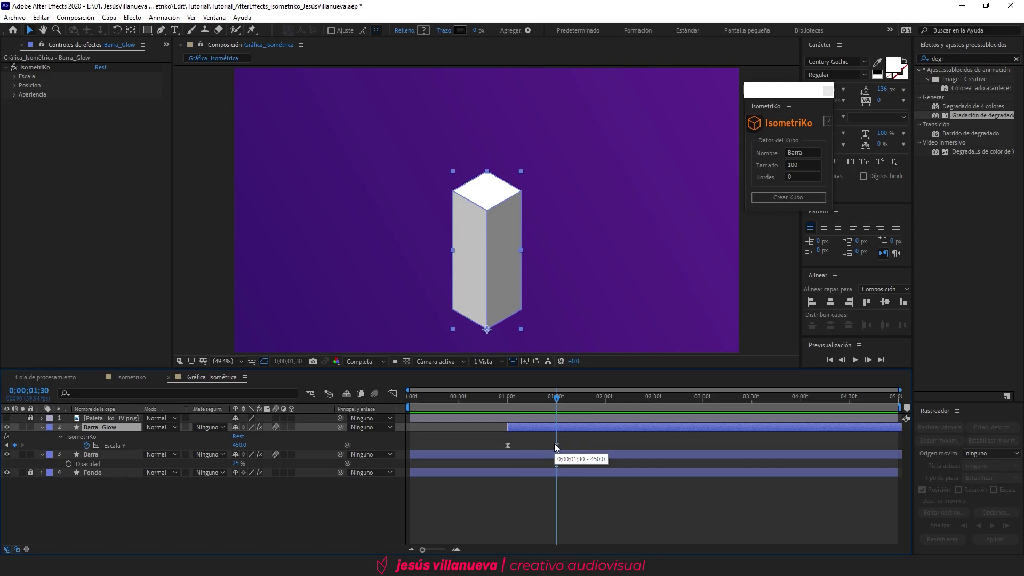
left_click(239, 445)
type("11")
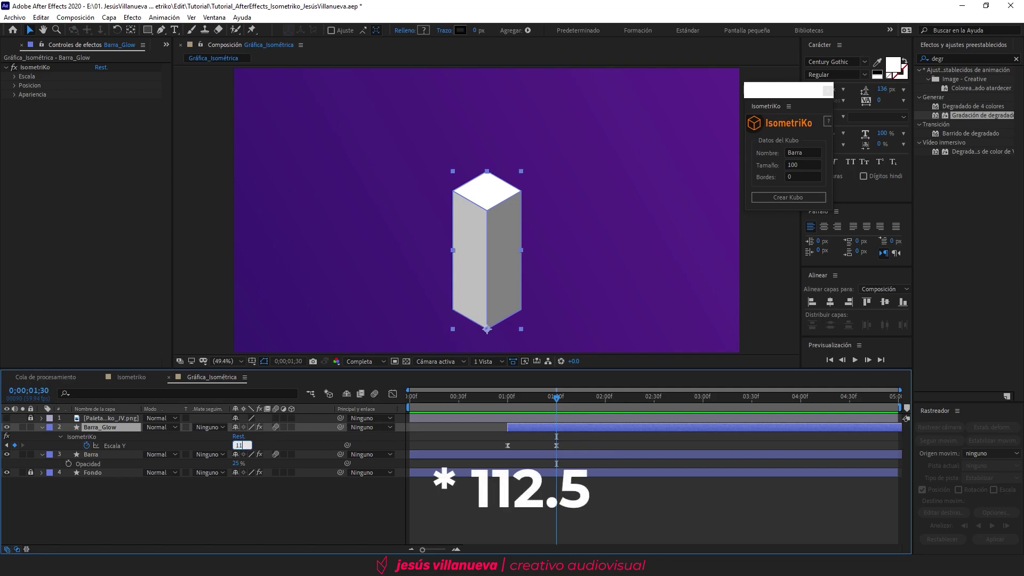
type("2.5")
left_click(258, 494)
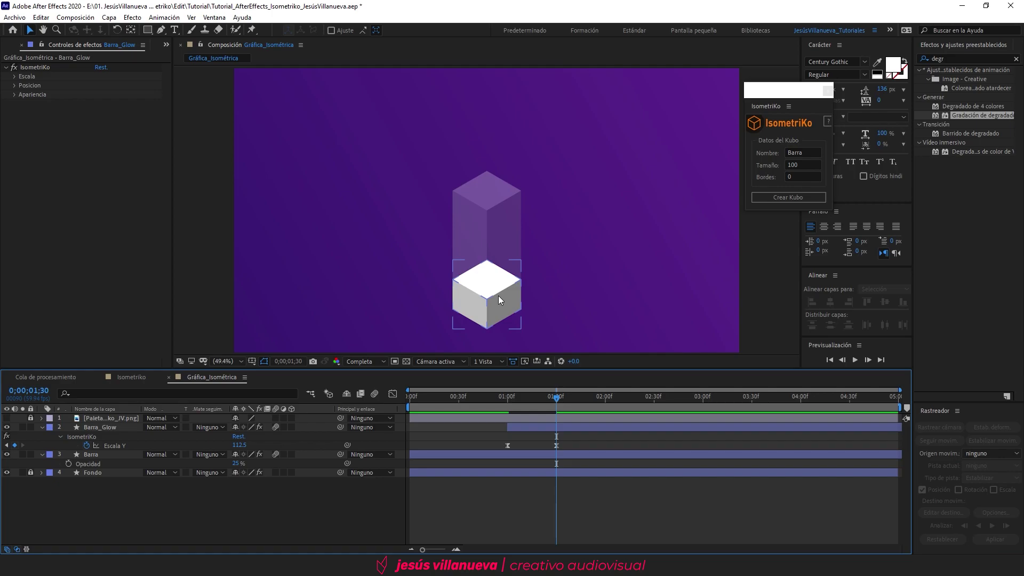
- Sample light blue, teal and dark teal from the palette for Cara A, B and C, then hide the palette
left_click(7, 419)
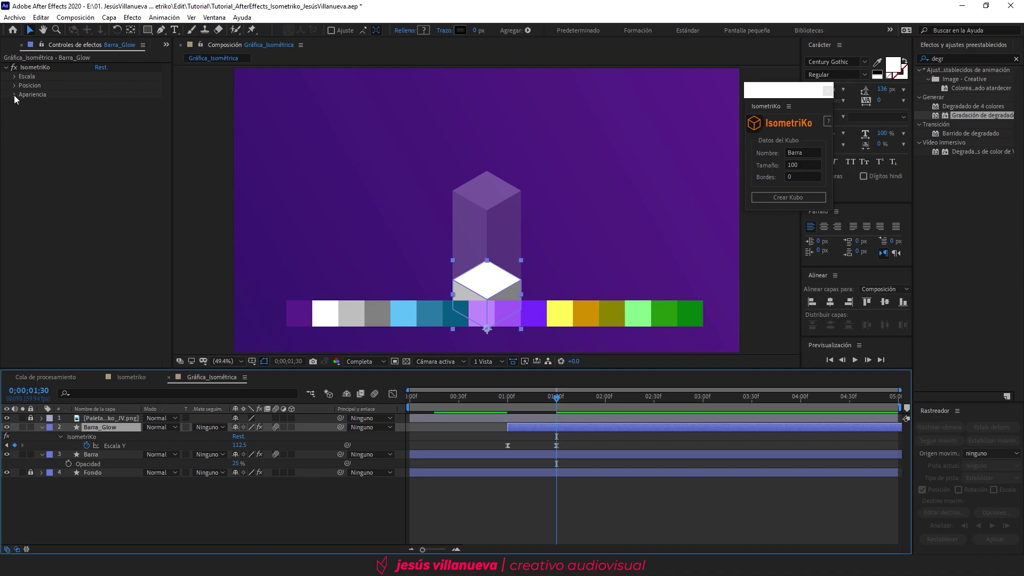
left_click(14, 95)
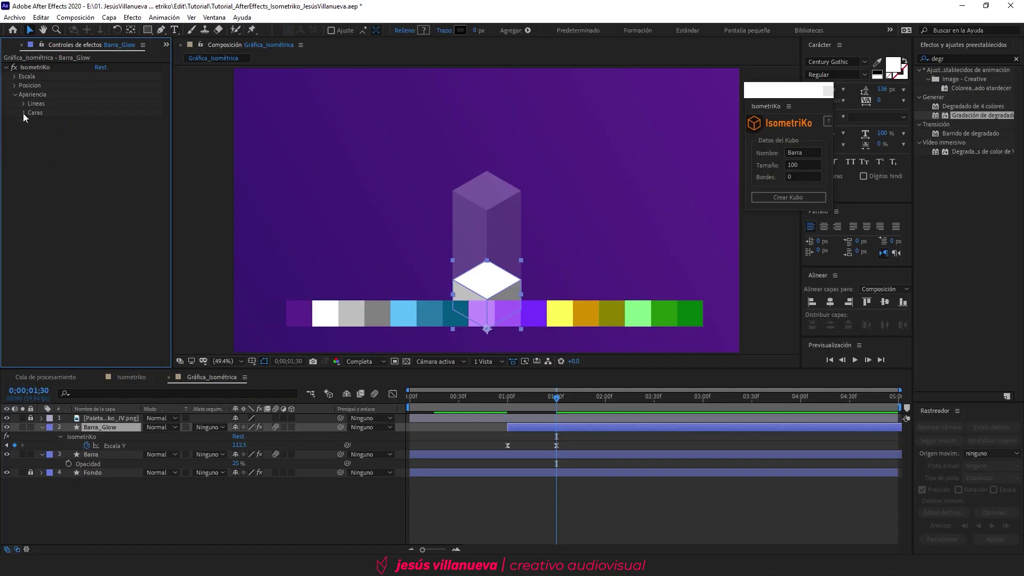
left_click(24, 113)
left_click(113, 122)
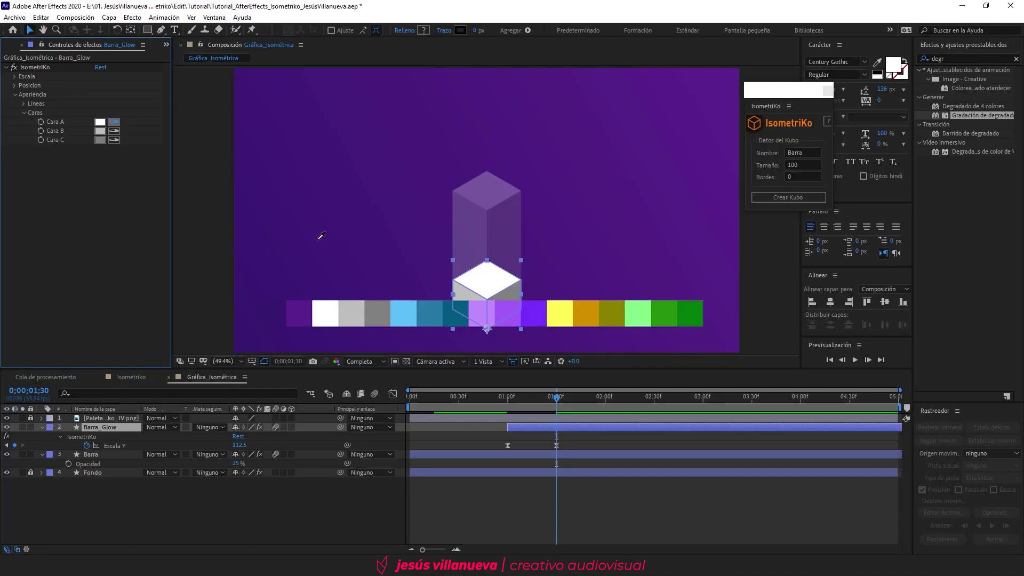
left_click(407, 311)
left_click(114, 130)
left_click(428, 310)
left_click(114, 139)
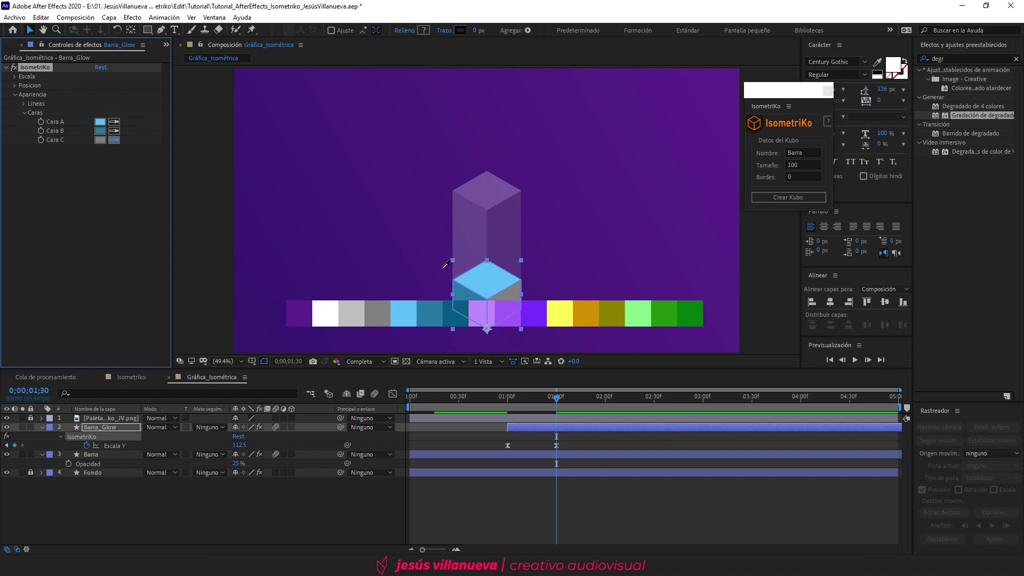
left_click(452, 319)
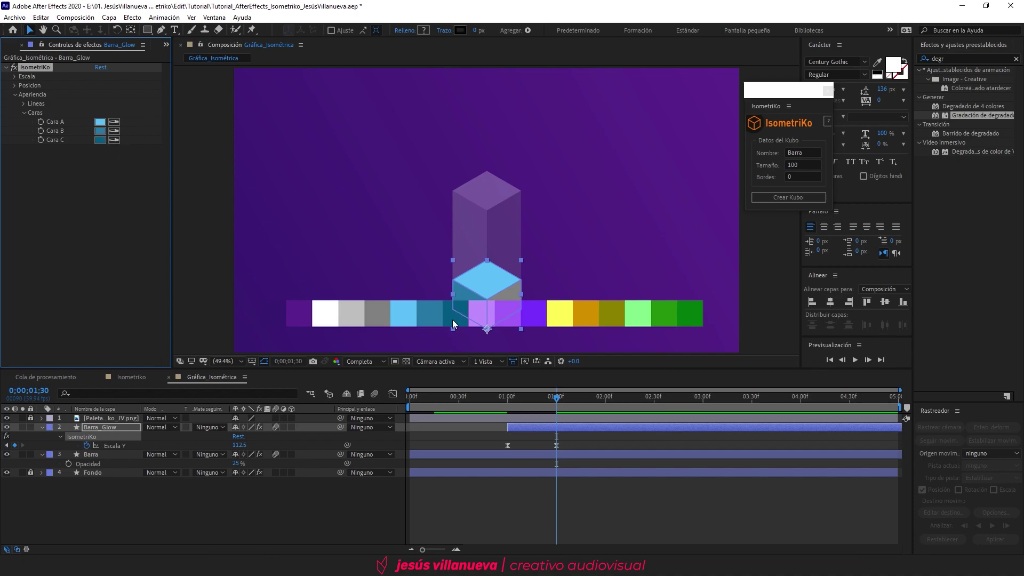
left_click(6, 418)
left_click(62, 526)
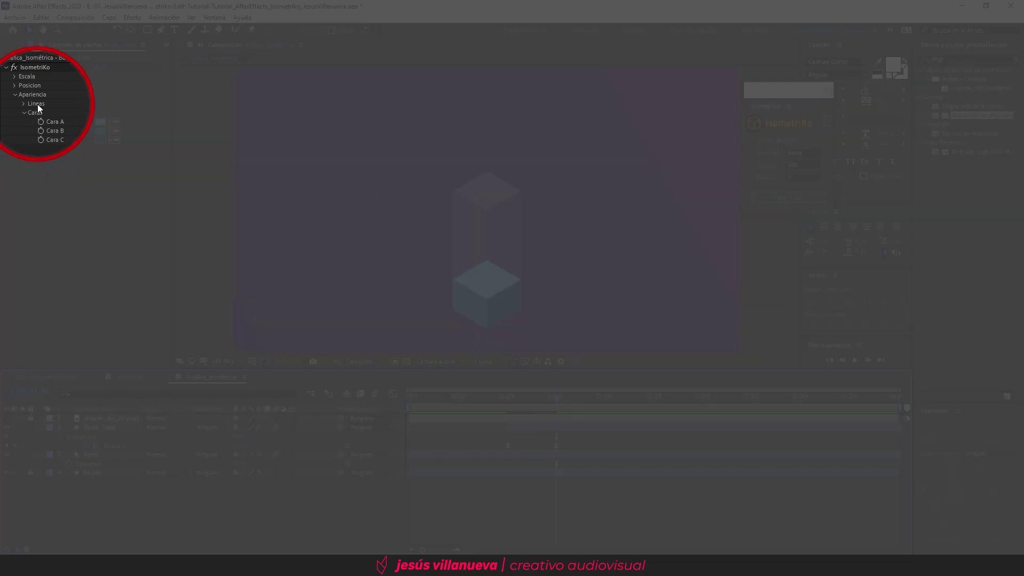
- Give the cube white FFFFFF outlines with a Lineas Grosor of 5
left_click(24, 105)
left_click(24, 103)
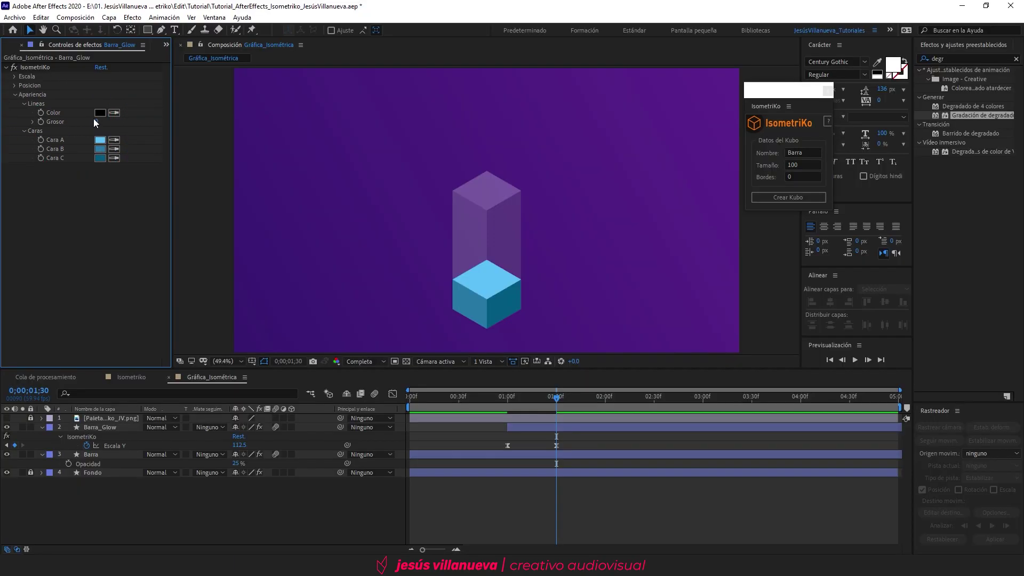
left_click(96, 121)
type("5")
key("Return")
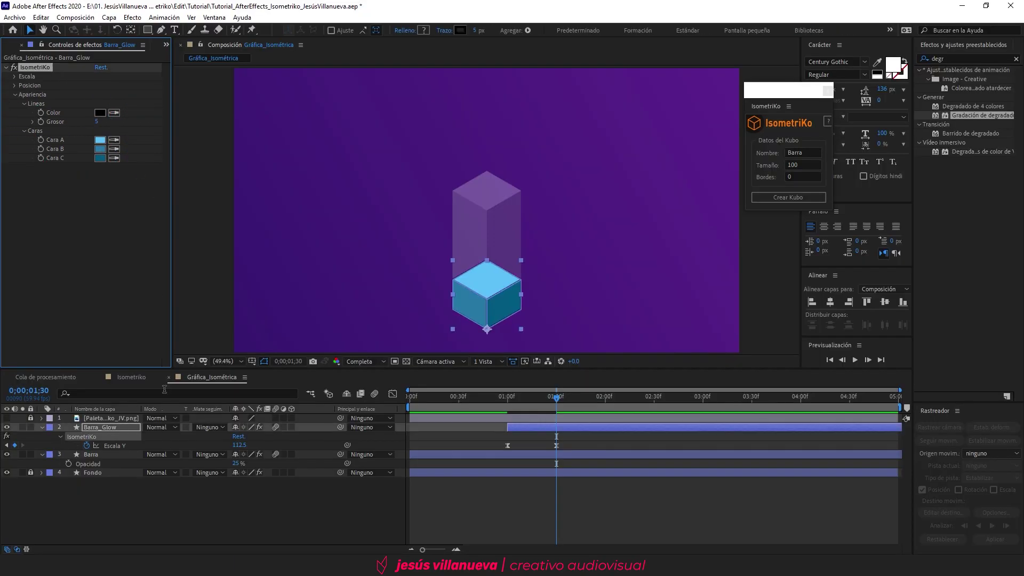
left_click(181, 503)
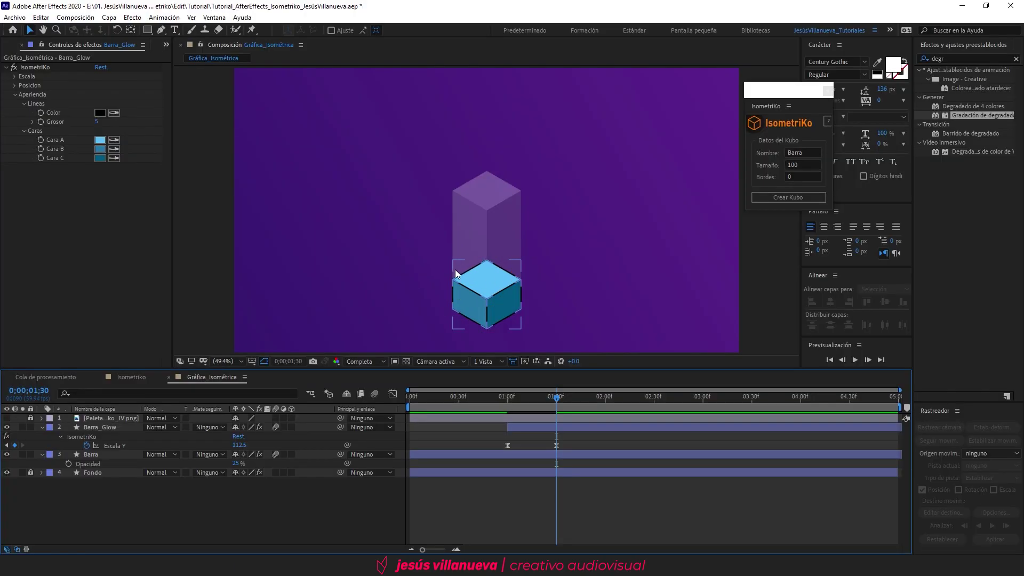
left_click(100, 112)
type("FFFFFF")
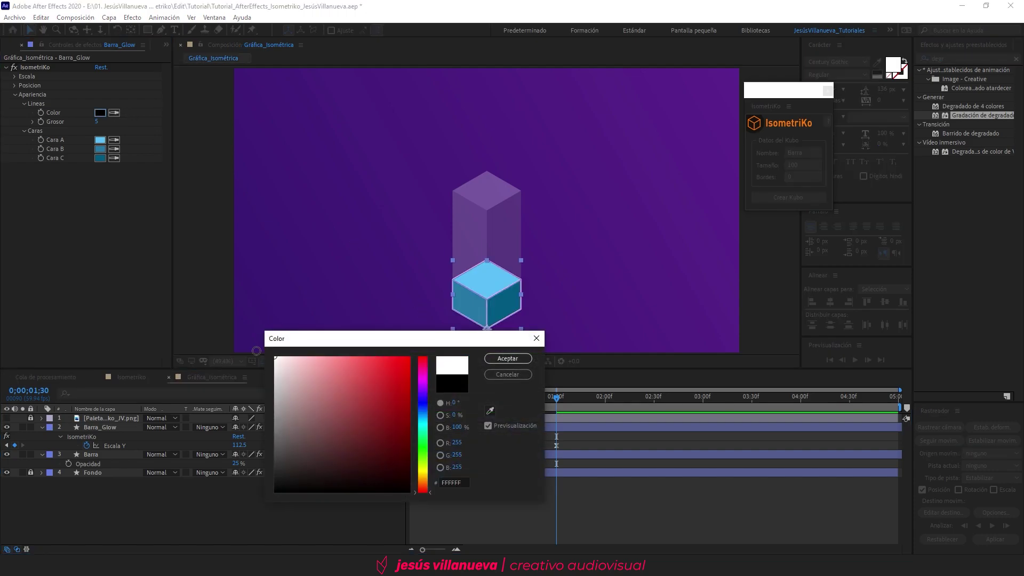
left_click(508, 358)
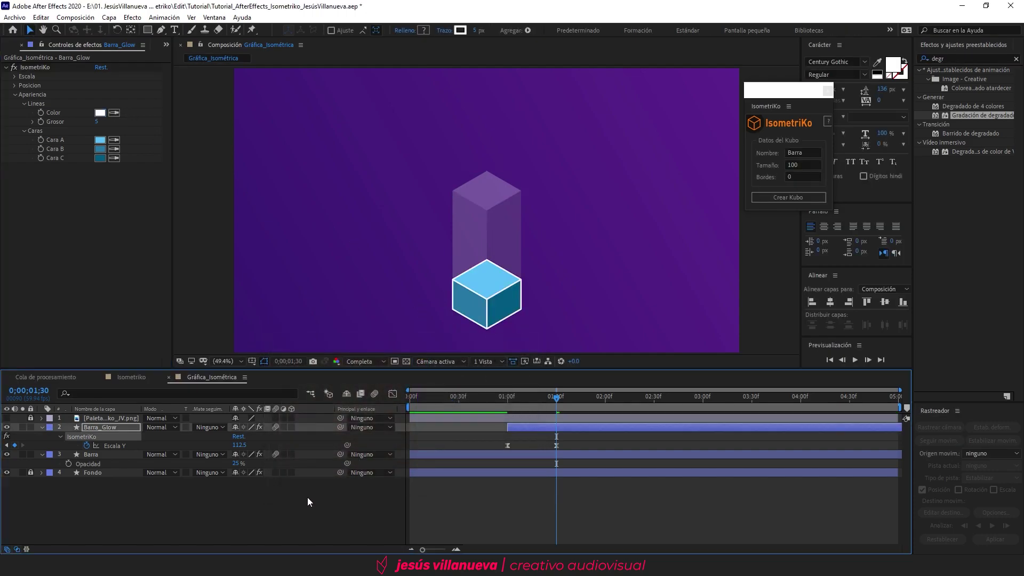
- Move the Barra_Glow layer below the Barra layer in the stack
left_click(142, 455)
left_click(97, 426)
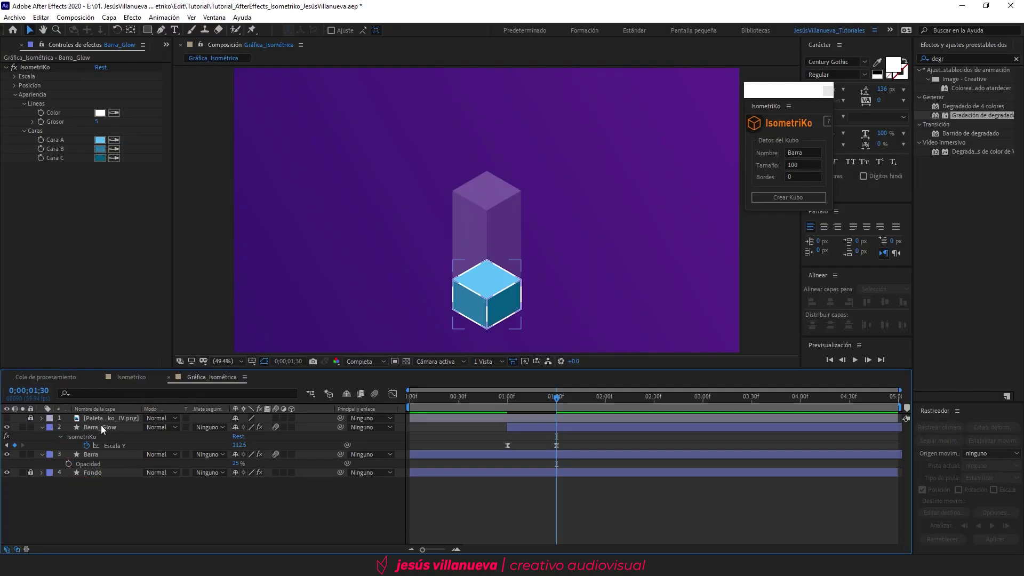
left_click_drag(101, 427, 101, 456)
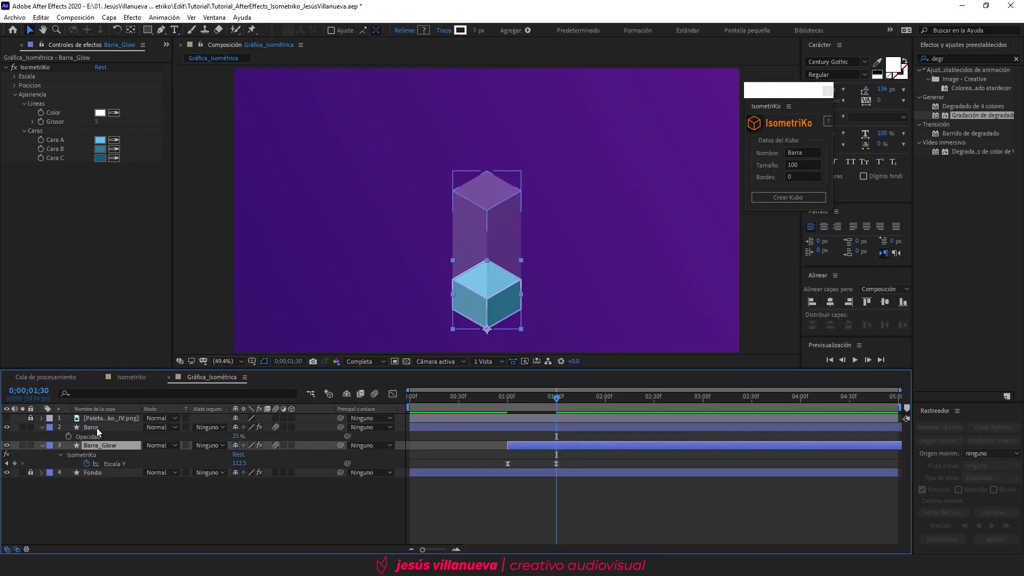
left_click(149, 508)
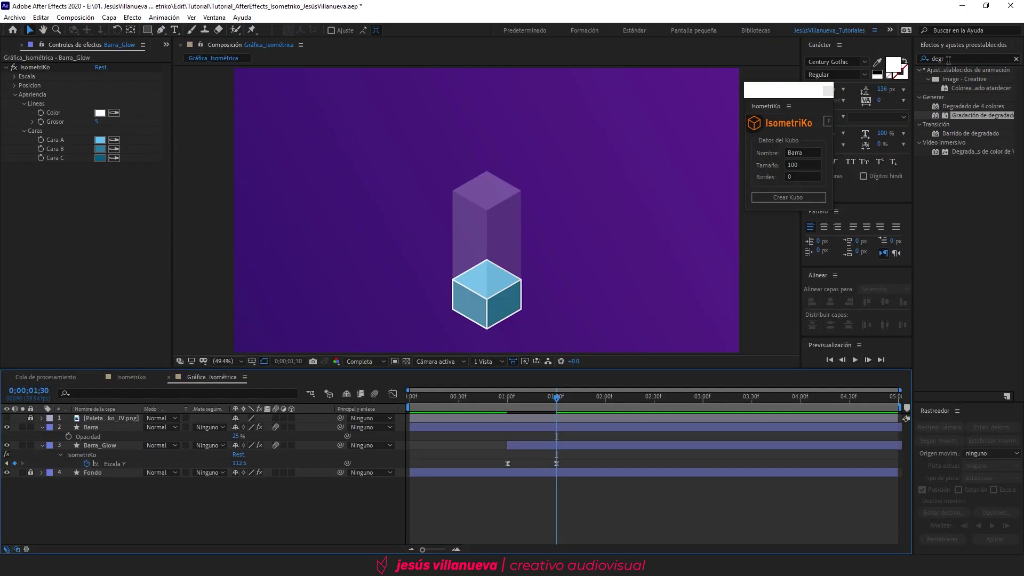
left_click(949, 60)
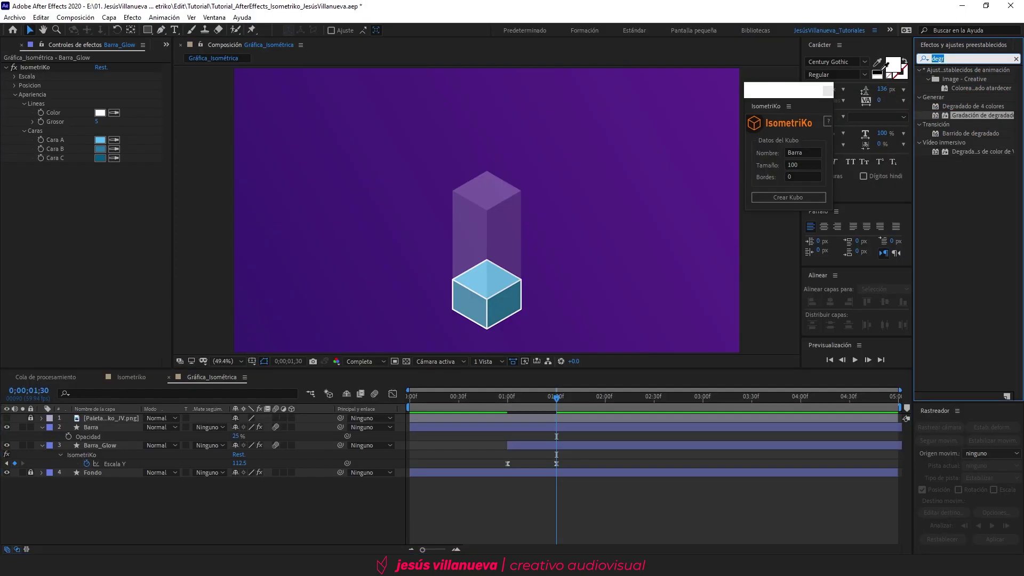
- Apply Resplandor to Barra_Glow, enlarge its glow radius to 50, and collapse the layer properties
type("respl")
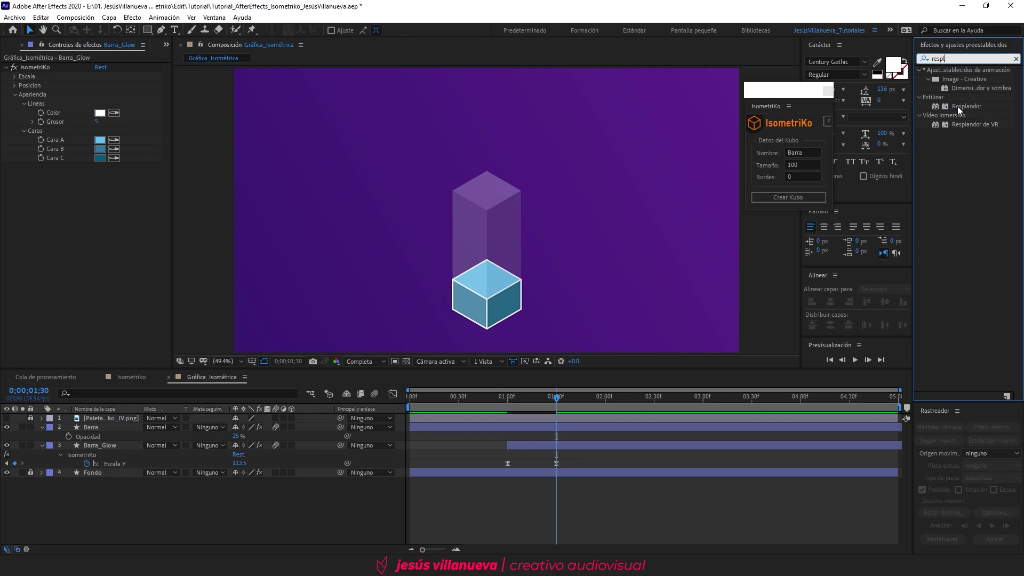
left_click_drag(958, 107, 94, 446)
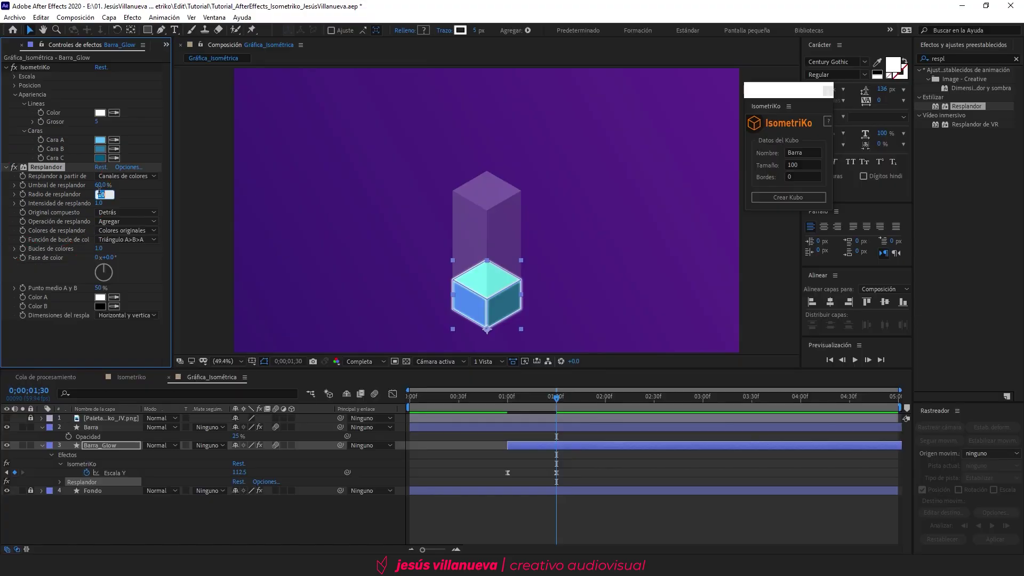
left_click_drag(99, 194, 104, 194)
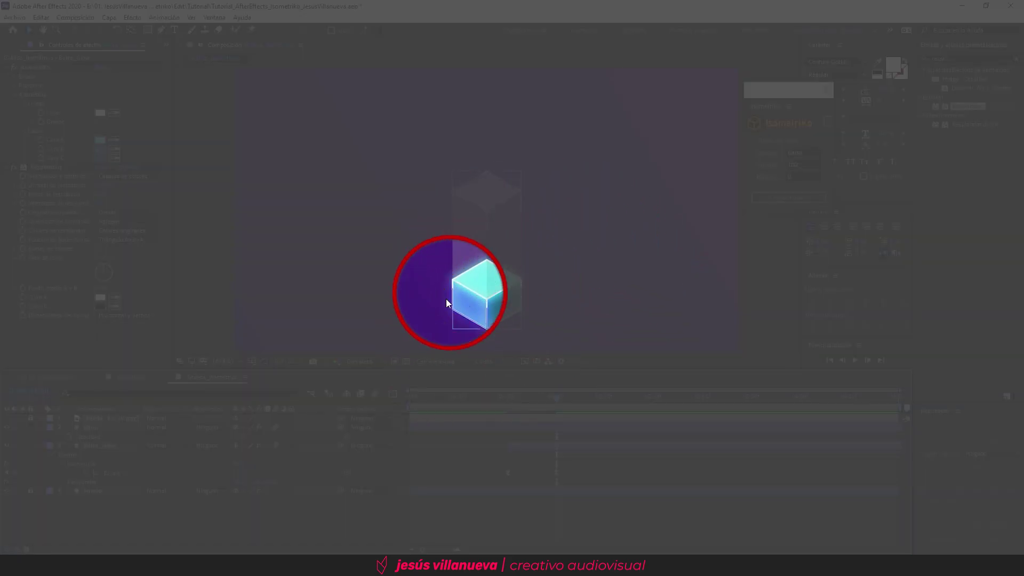
left_click(420, 450)
key("ctrl+grave")
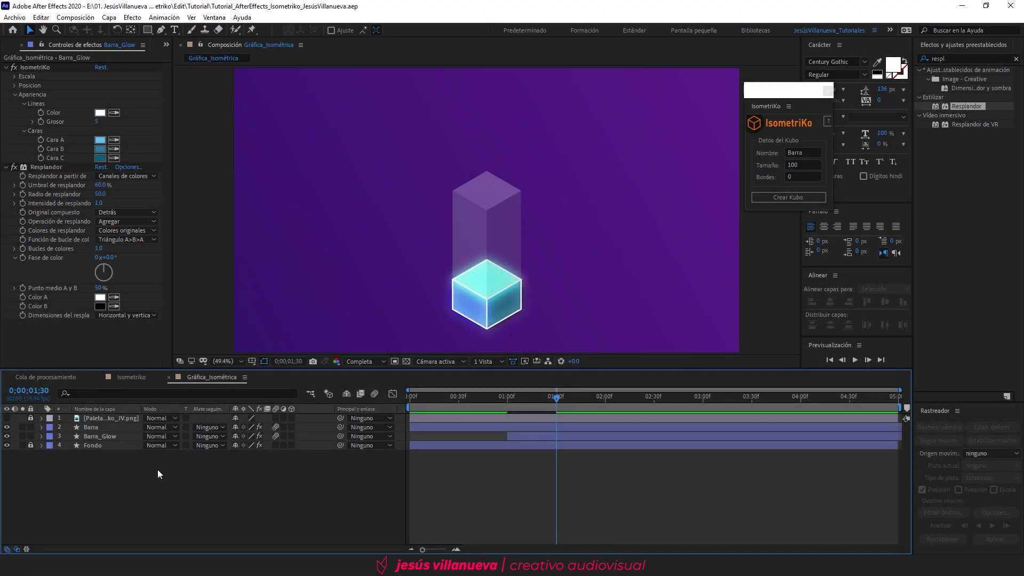
- Create a new text layer reading 0 above the cube
left_click(514, 315)
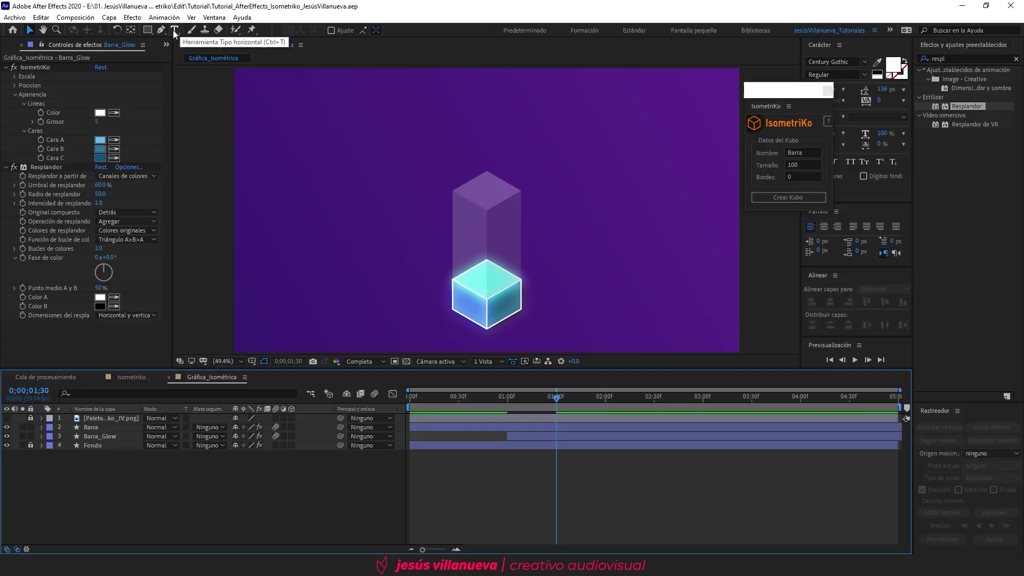
left_click(176, 30)
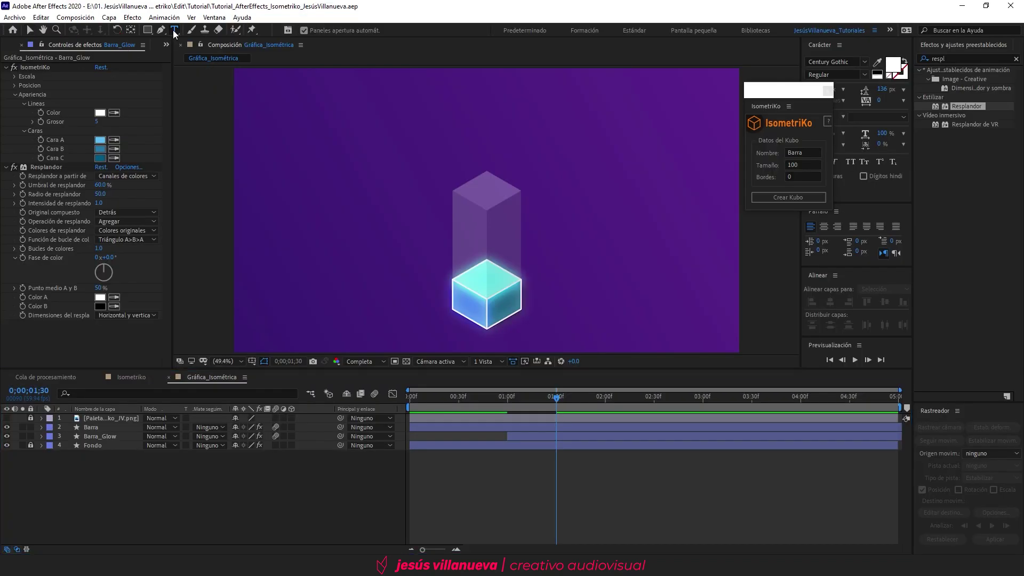
left_click(366, 156)
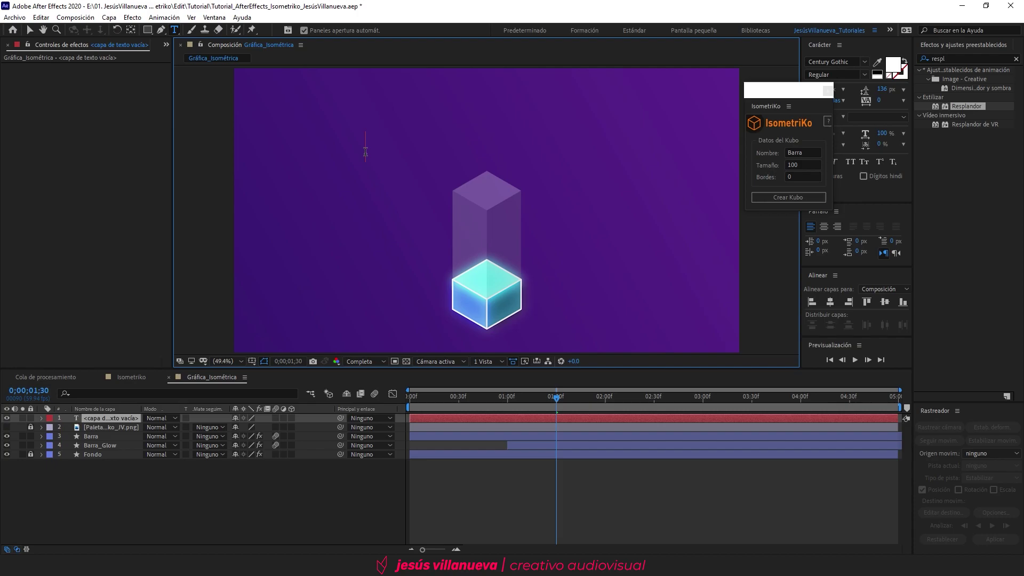
type("0")
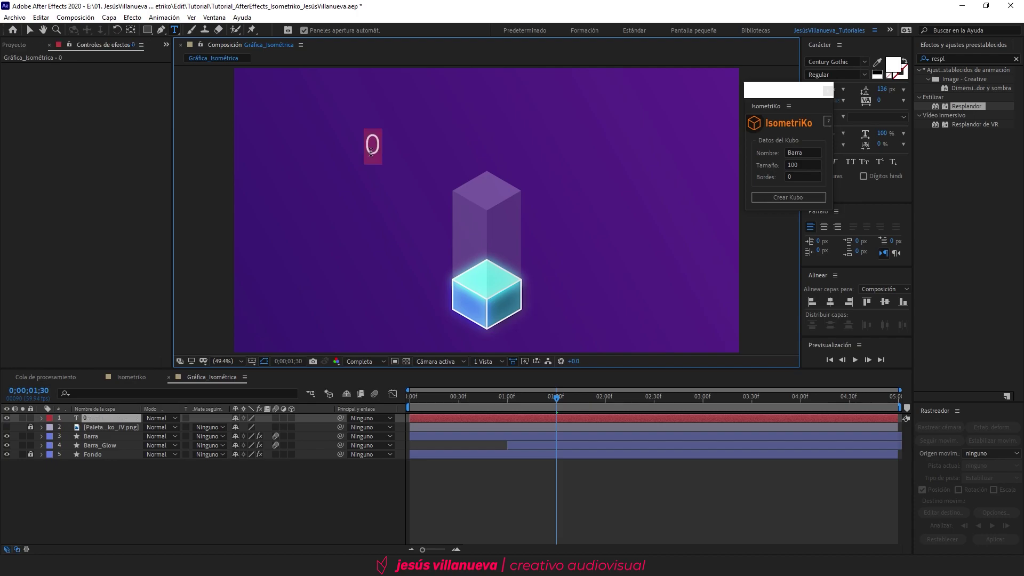
- Set the 0 text to Wellbutrin, 40 px, centre-aligned, and zoom the view to 200%
left_click(835, 62)
type("we")
left_click(868, 178)
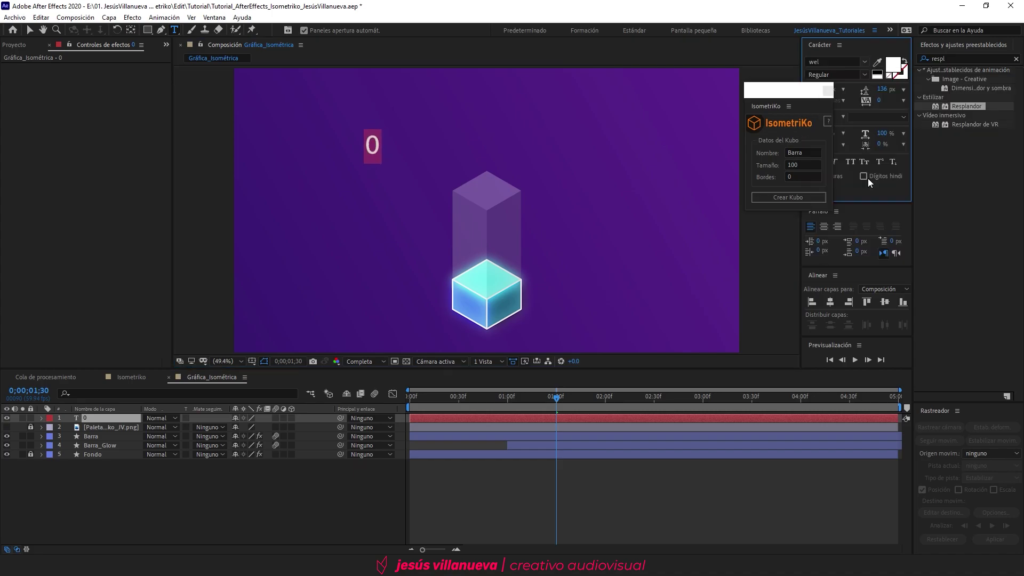
left_click_drag(811, 103, 772, 91)
left_click(823, 89)
type("40")
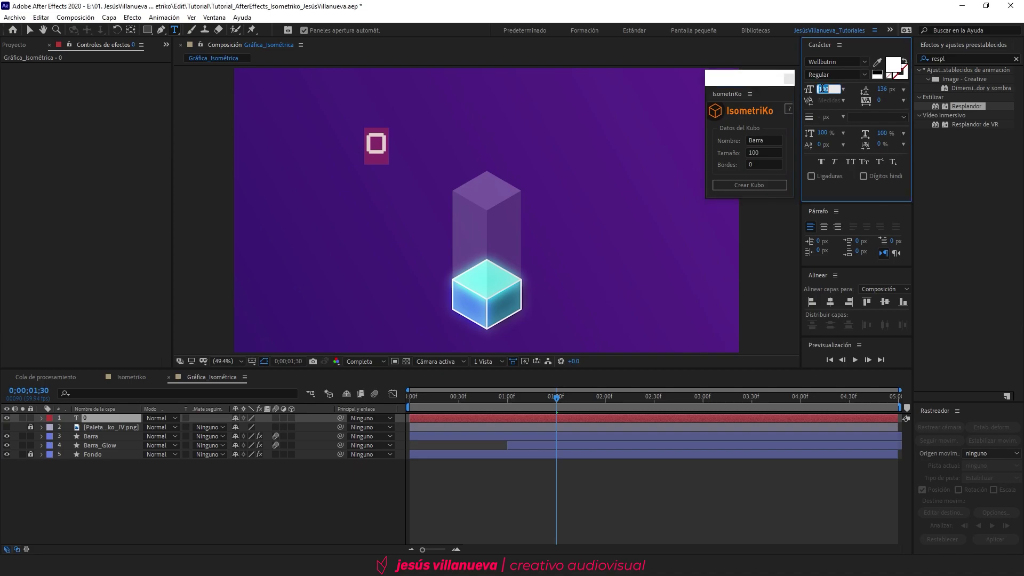
key("Return")
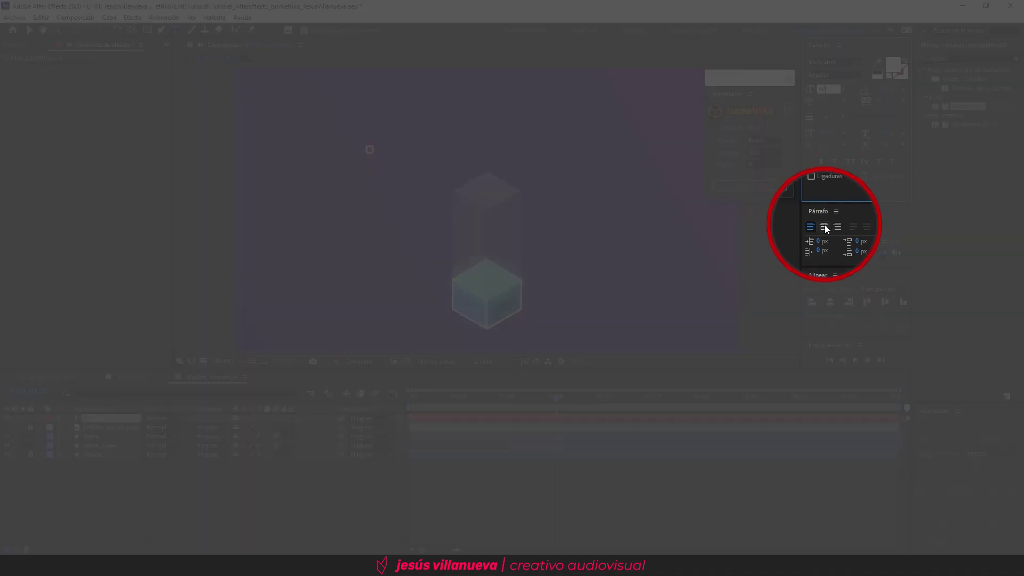
left_click(825, 227)
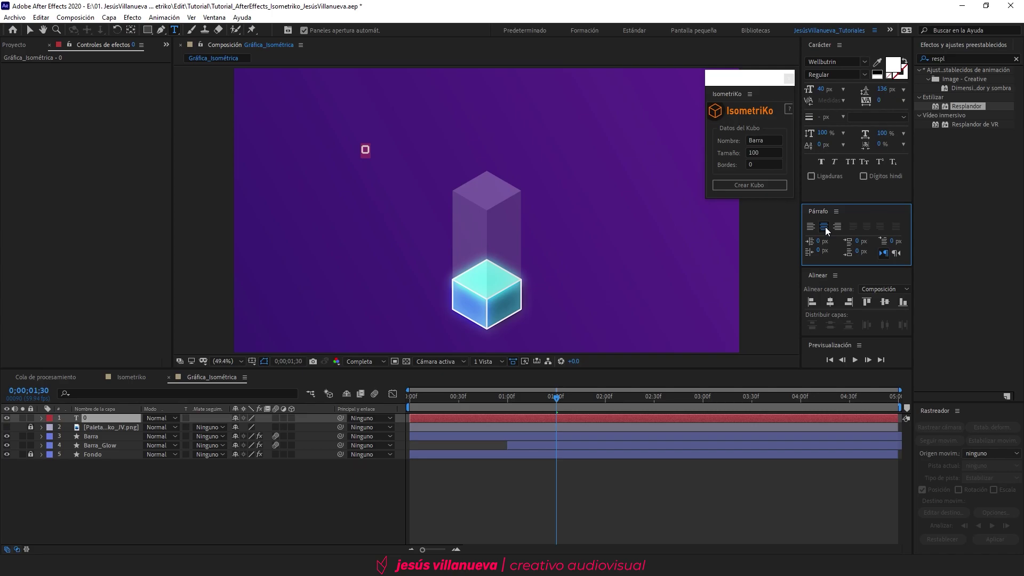
left_click(29, 30)
key("period")
key("period")
key("period")
key("period")
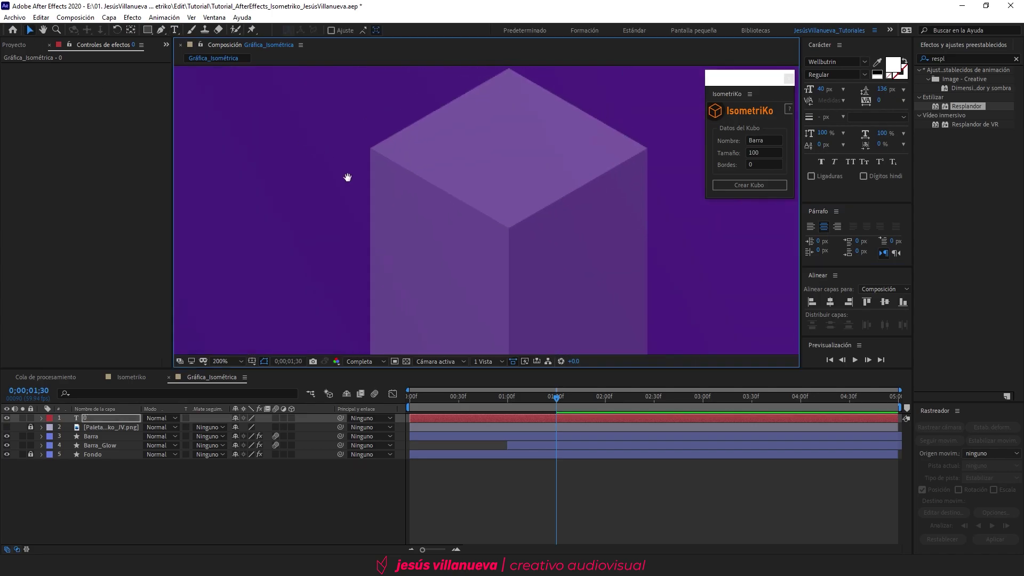
- Reveal the 0 layer's Source Text property and search 'desl' in Effects & Presets
left_click_drag(335, 169, 552, 215)
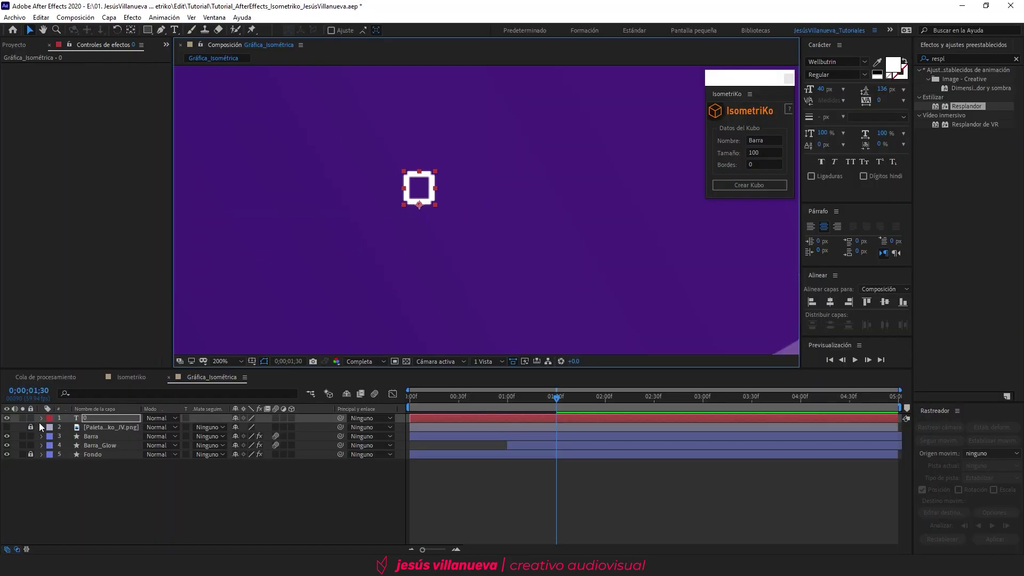
left_click(42, 418)
left_click(51, 428)
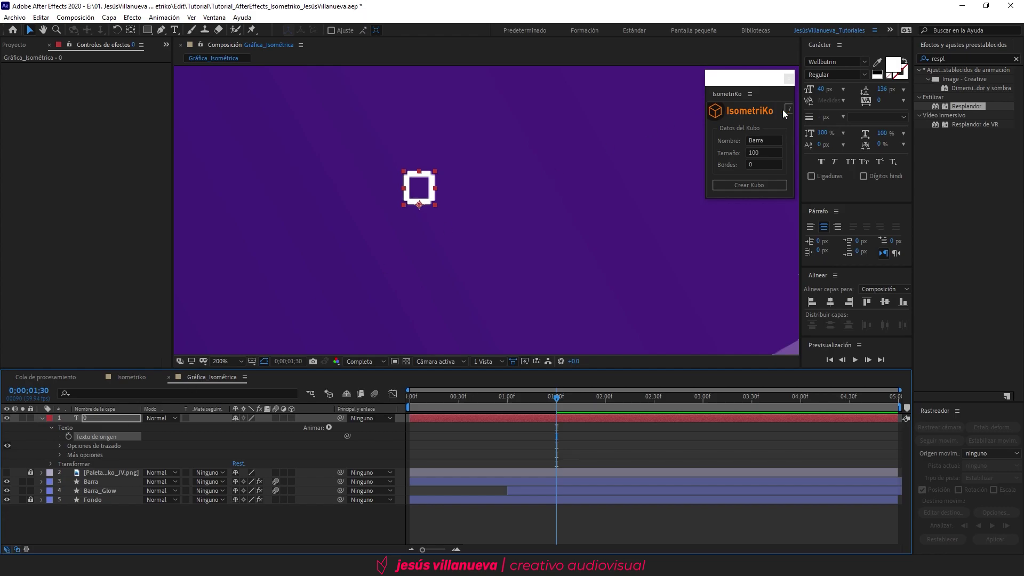
double_click(962, 59)
type("desl")
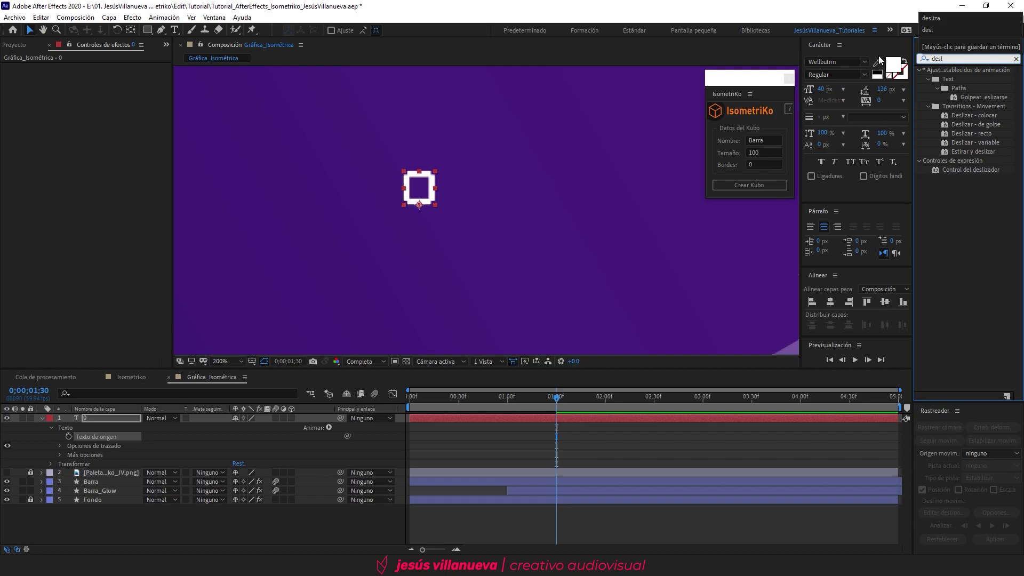
- Apply Control del deslizador to the 0 layer and pick-whip Source Text to its Deslizador
left_click(963, 161)
left_click_drag(969, 168, 90, 418)
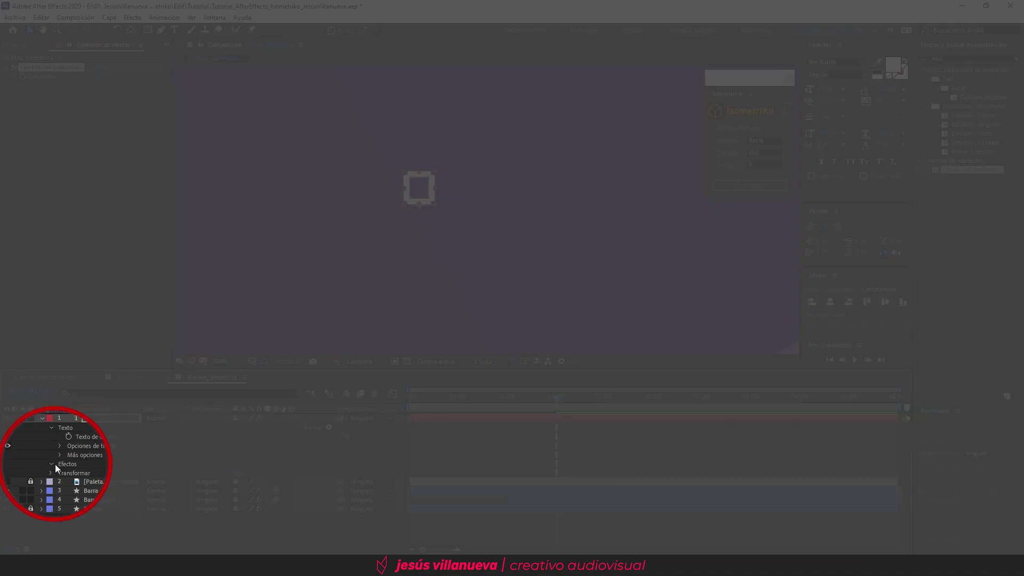
left_click(51, 464)
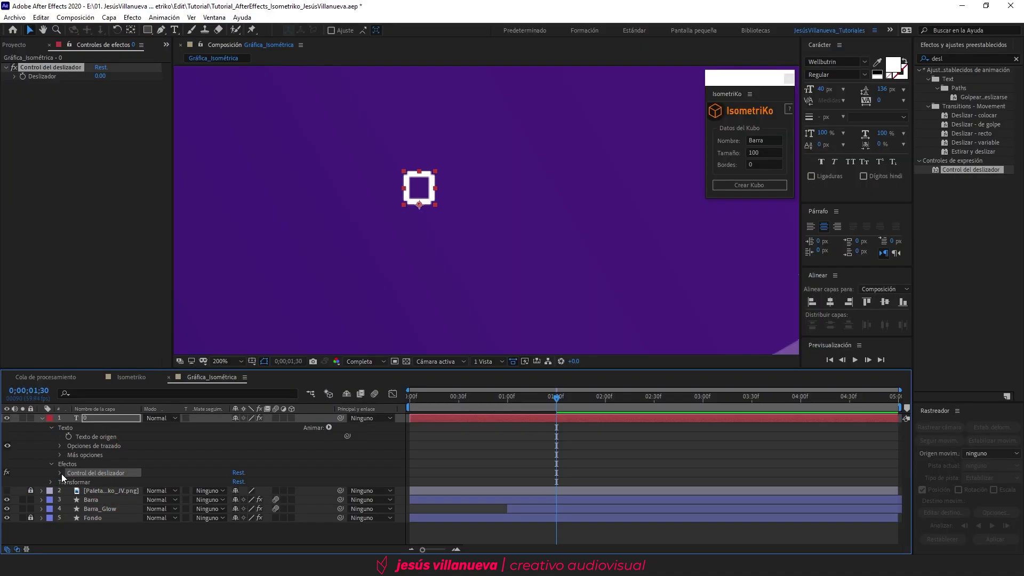
left_click(60, 473)
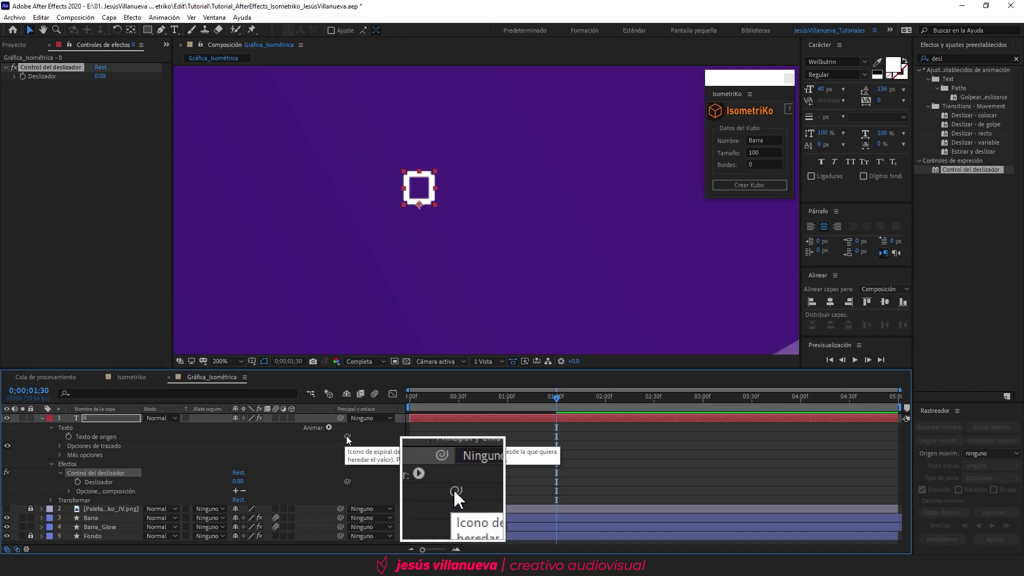
left_click_drag(347, 437, 101, 481)
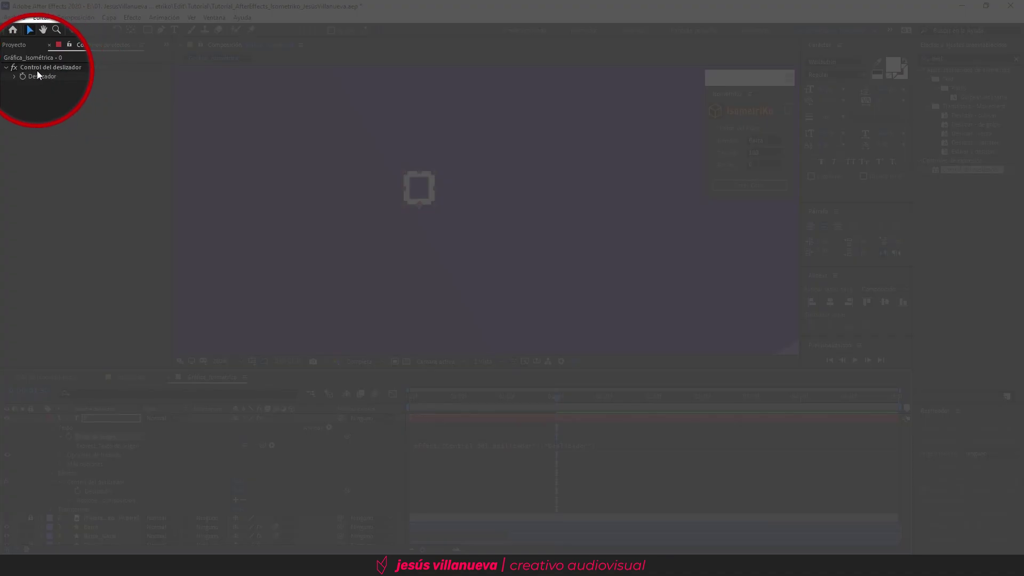
- Keyframe the Deslizador from 0 at frame 0 to 25 at 30 frames
left_click_drag(99, 76, 125, 78)
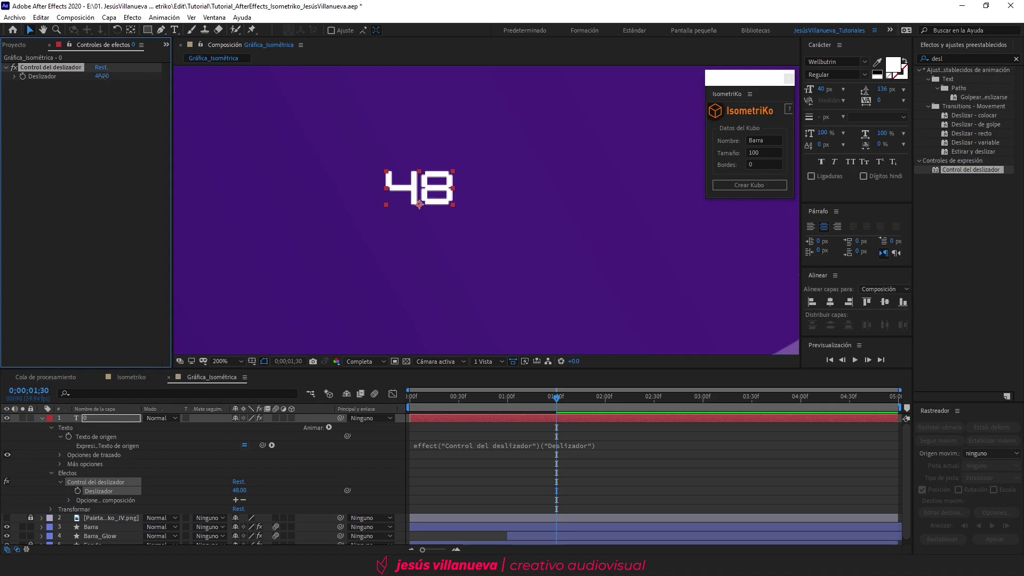
left_click(101, 76)
type("0")
key("Return")
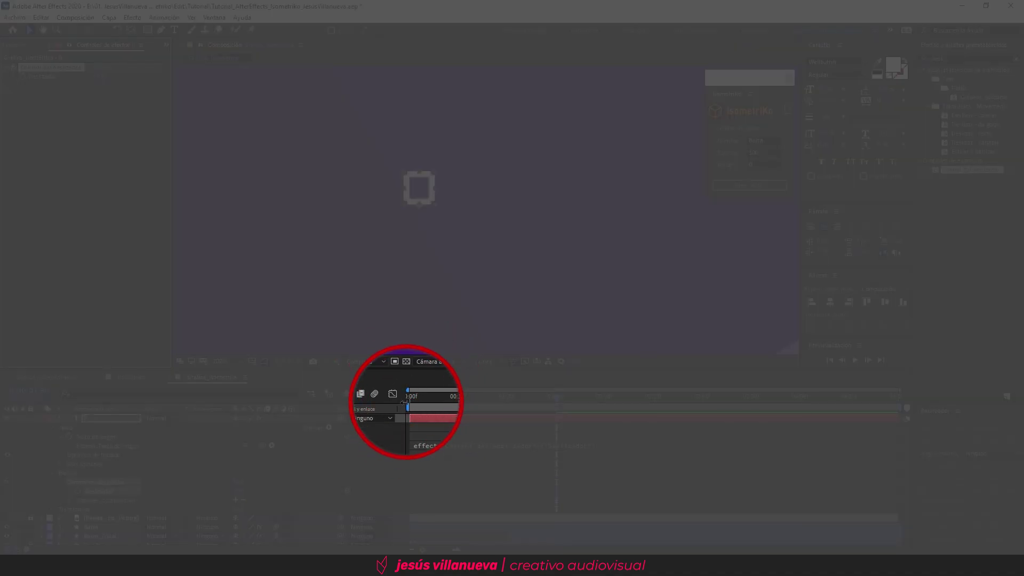
key("Home")
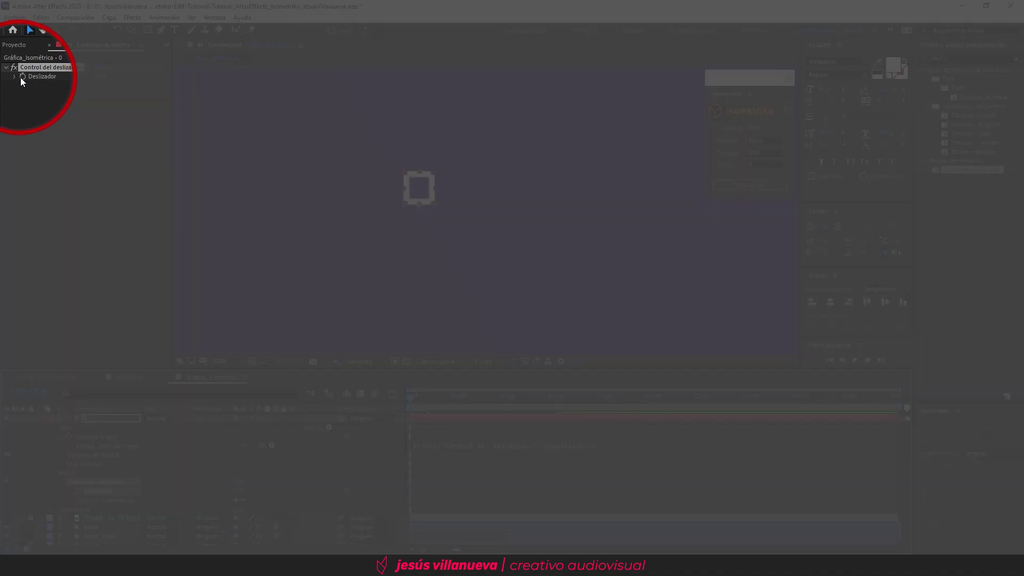
left_click(23, 76)
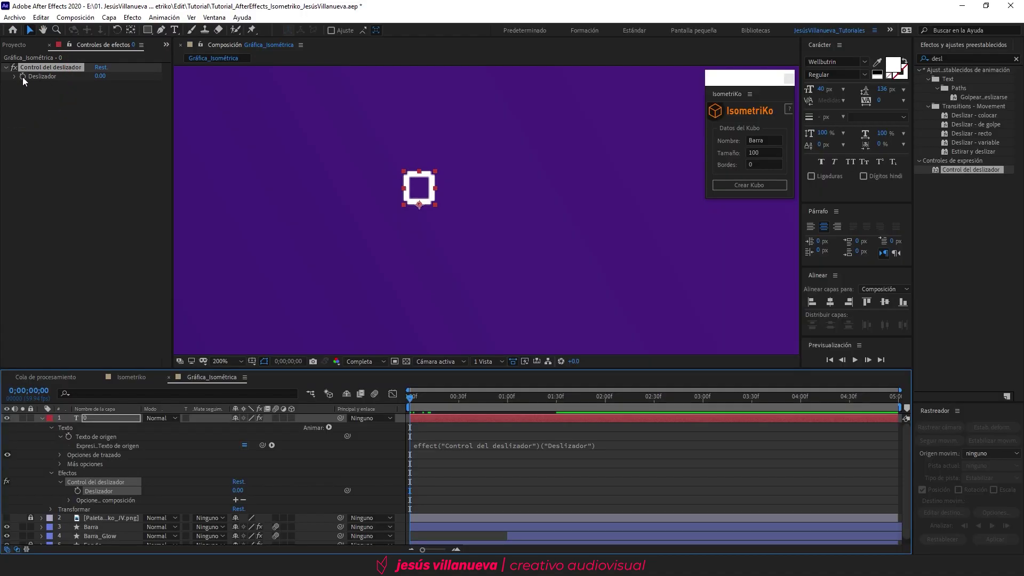
left_click(459, 399)
left_click(99, 76)
type("25")
key("Return")
- Preview the counter, stopping at frame 14, and nudge the number text left
left_click(410, 398)
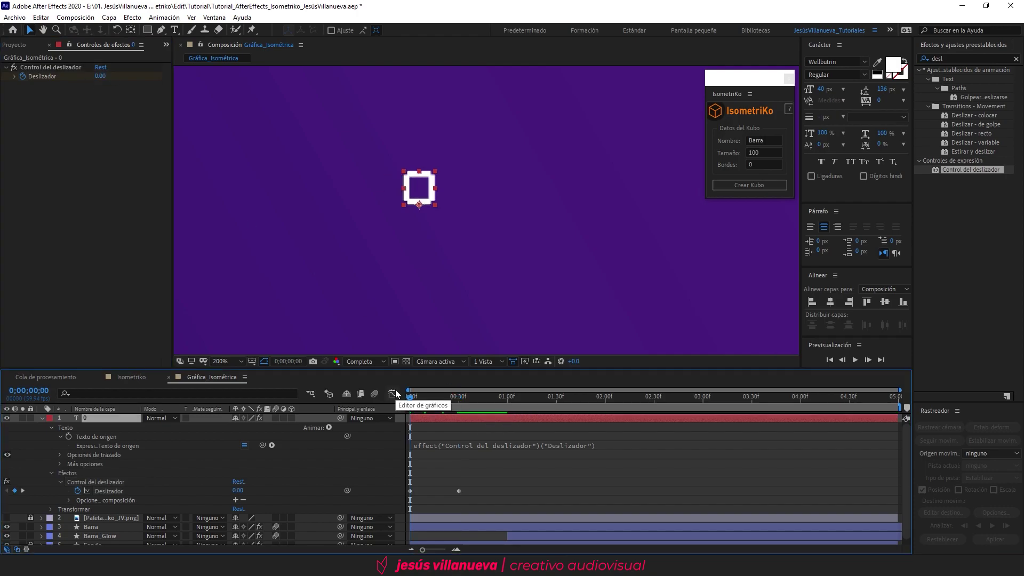
key("space")
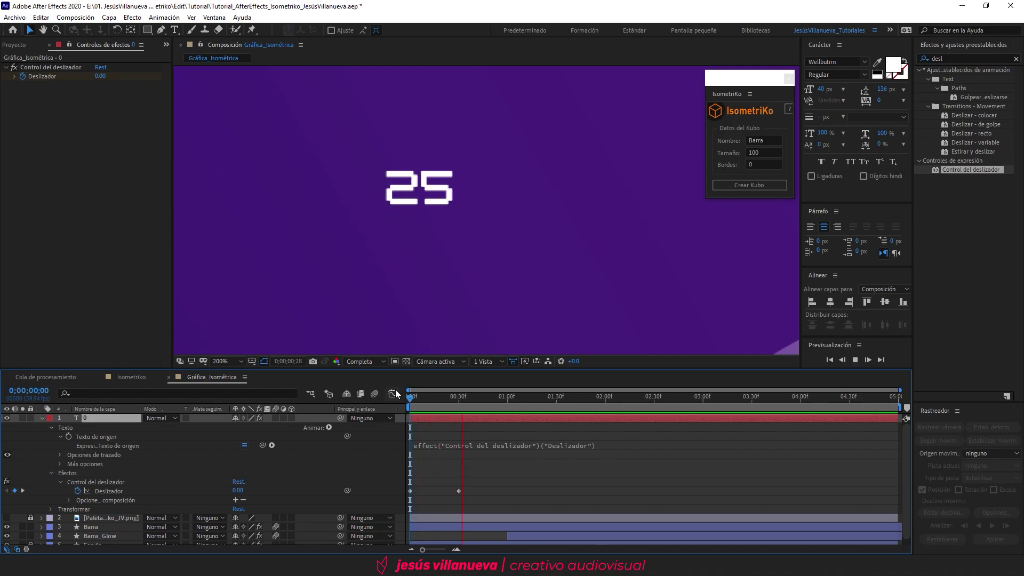
left_click(434, 402)
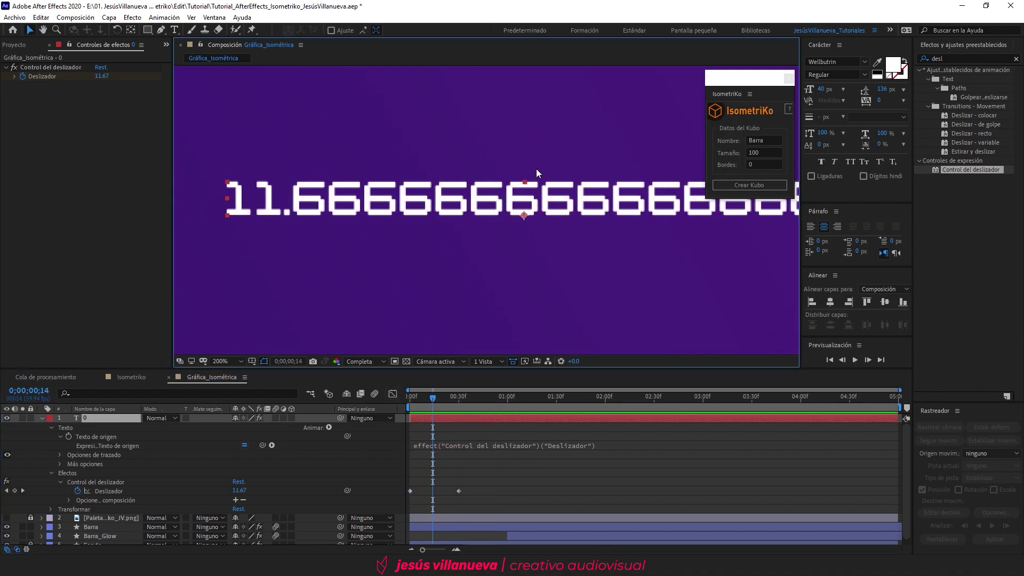
left_click_drag(577, 203, 550, 210)
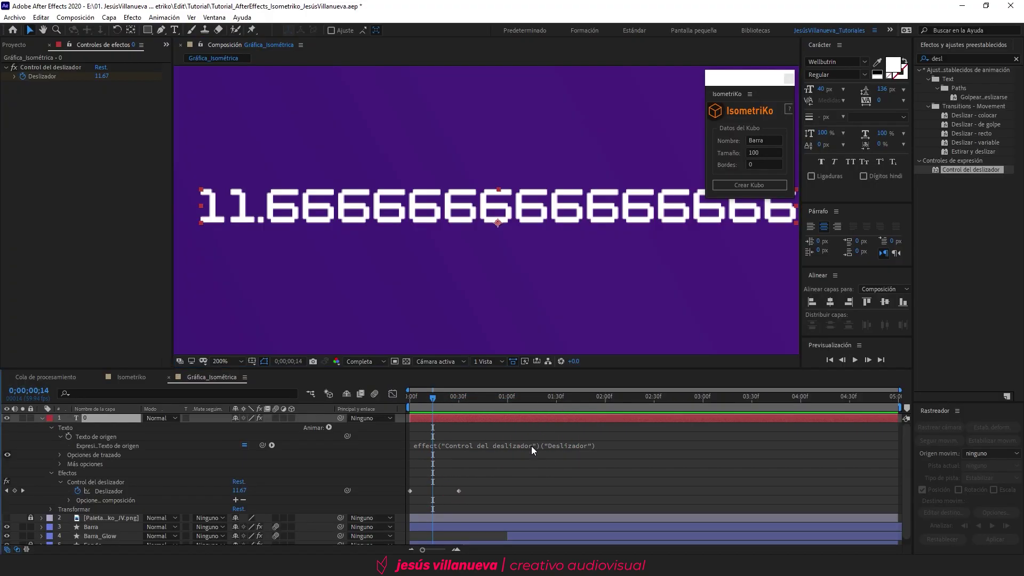
left_click(531, 446)
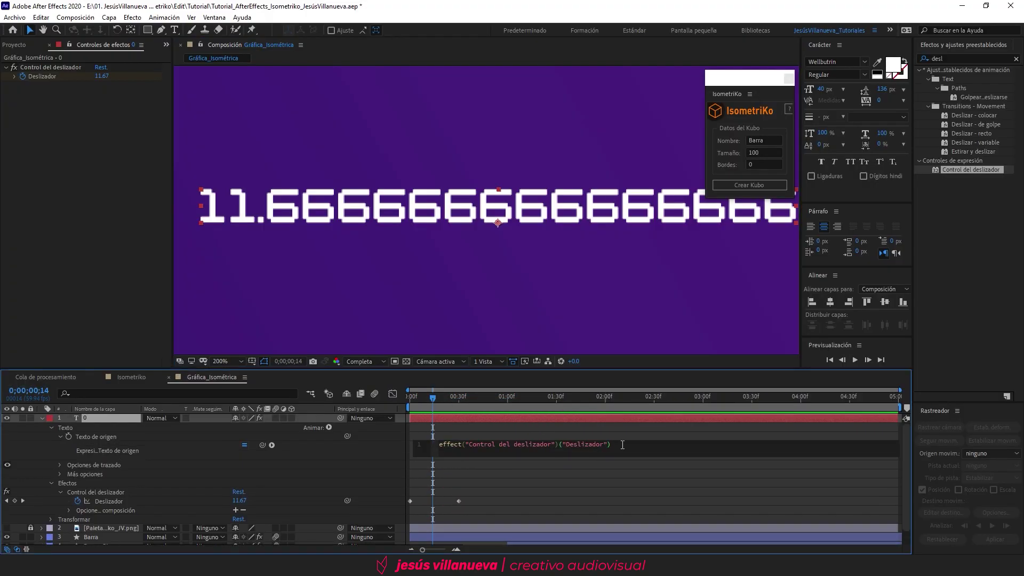
- Append .value.toFixed(0) + "%" to the Source Text expression and return to frame 0
type(".")
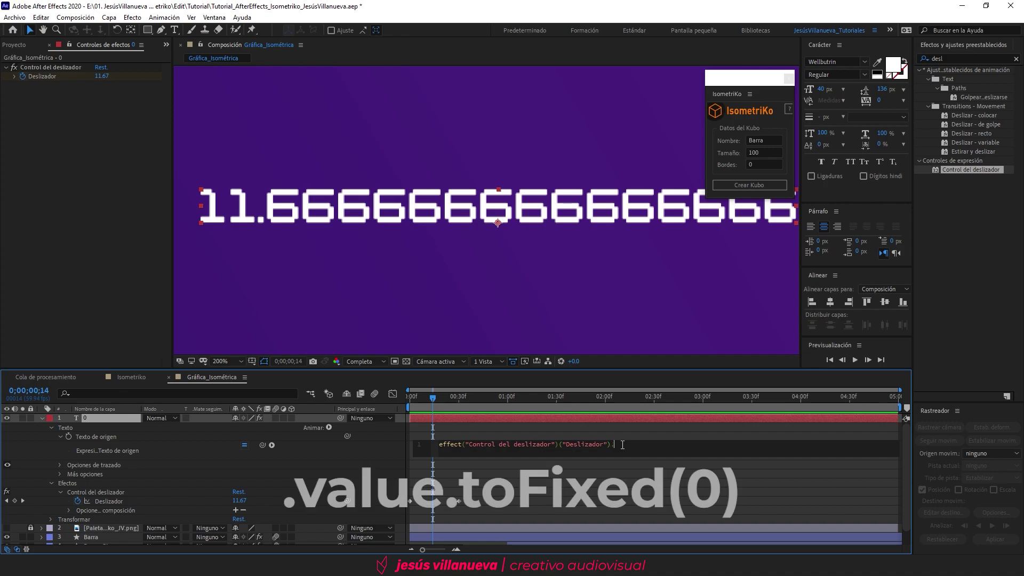
type("value.t")
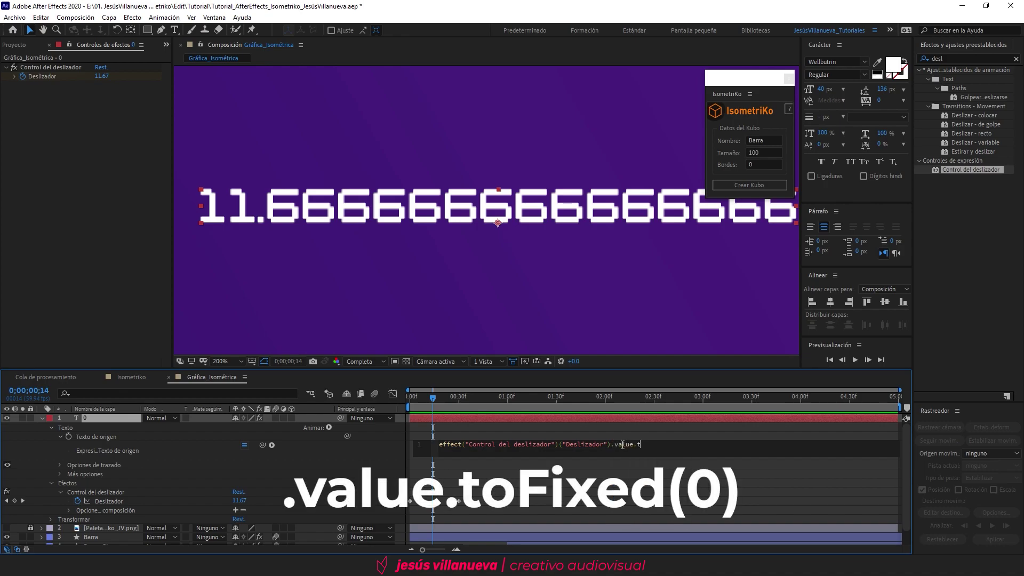
type("oFixed(")
type("0) +")
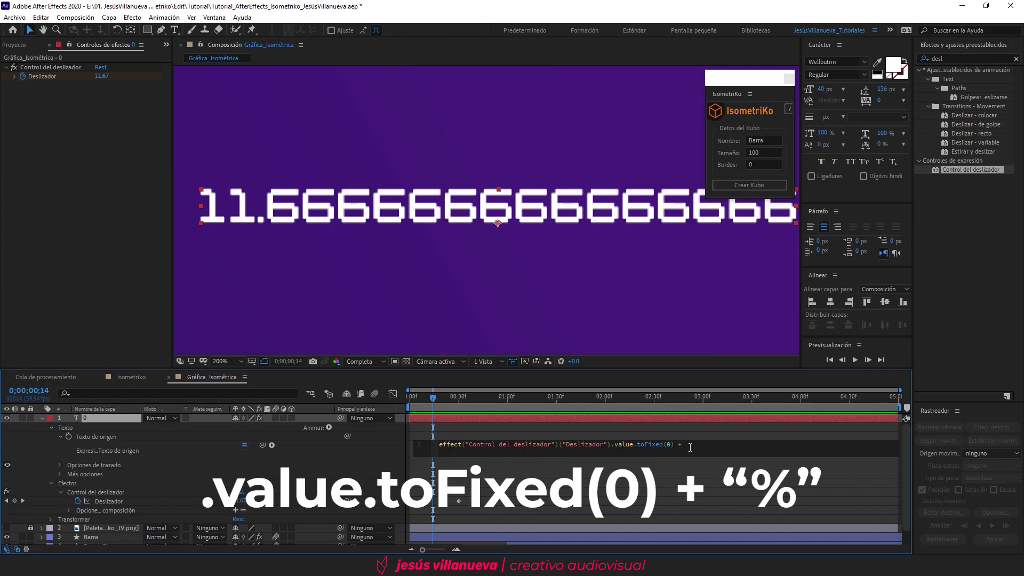
type("\"")
type("%")
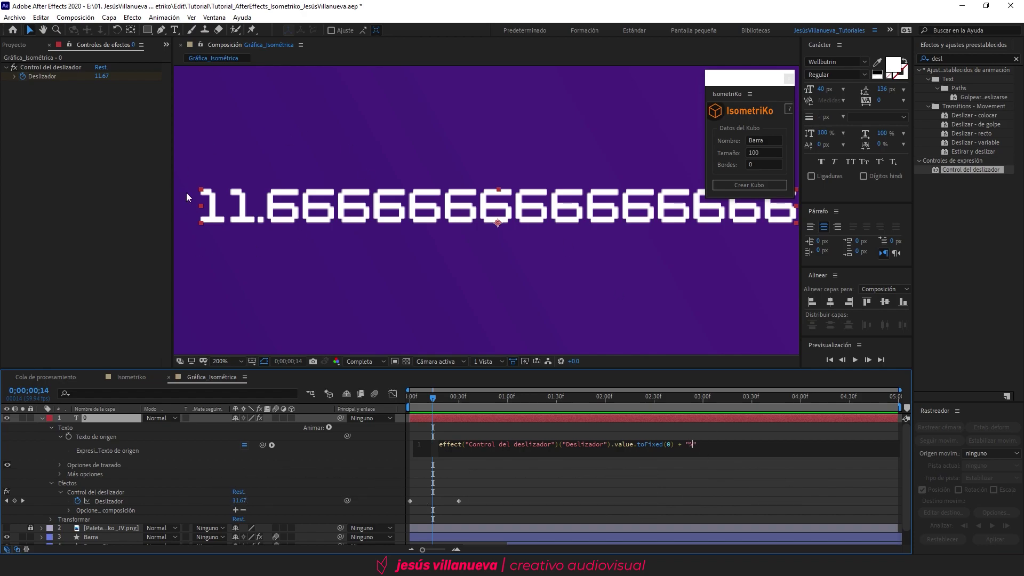
left_click(659, 485)
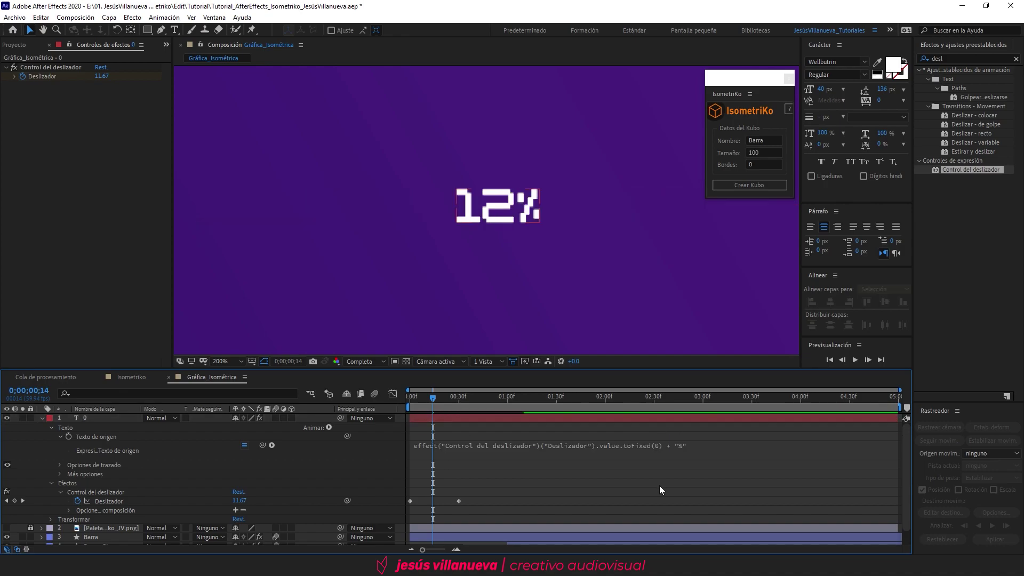
left_click_drag(446, 402, 395, 397)
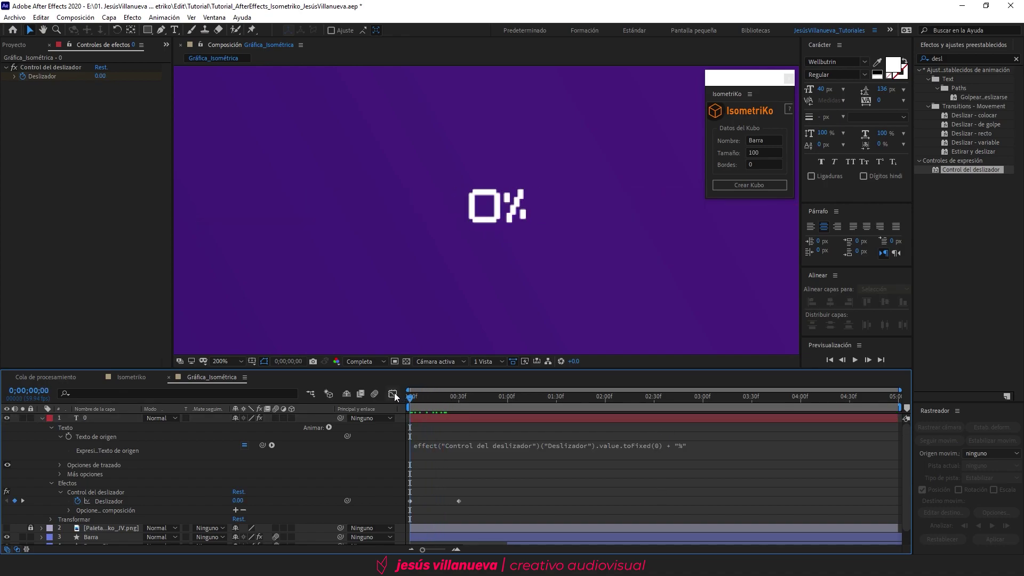
- Preview the percentage counter, then apply Easy Ease to both Deslizador keyframes
key("space")
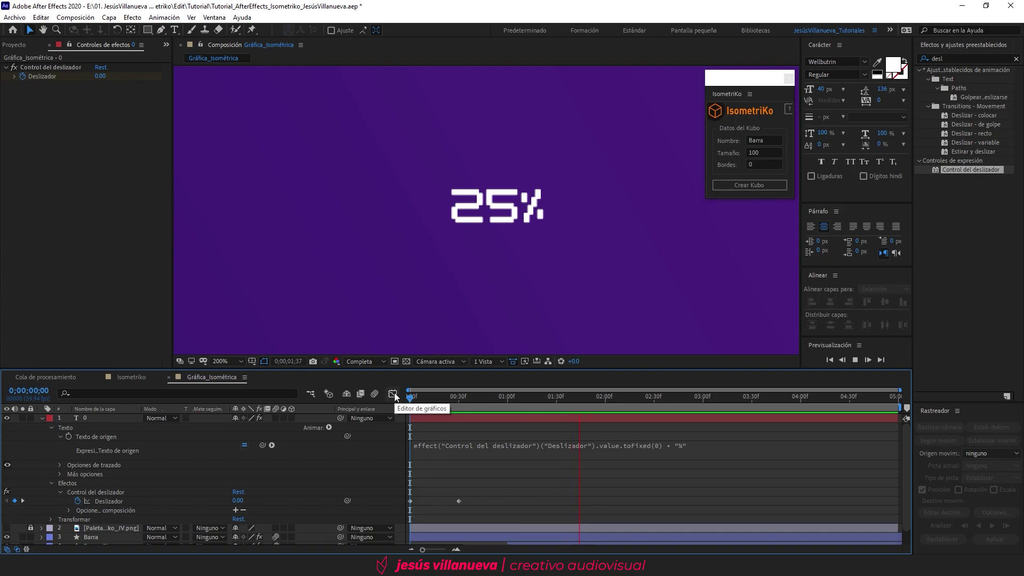
key("space")
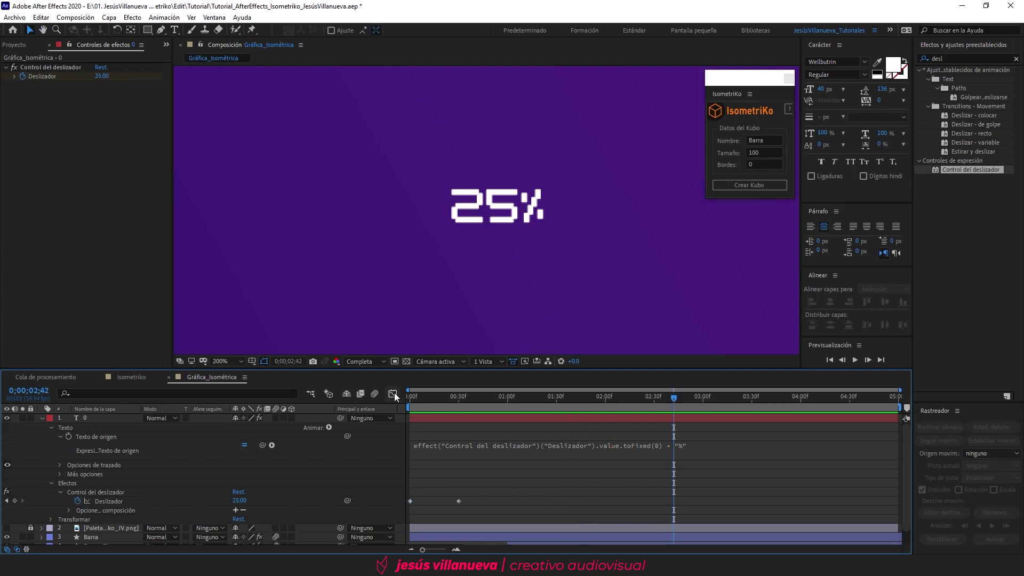
left_click_drag(487, 495, 404, 508)
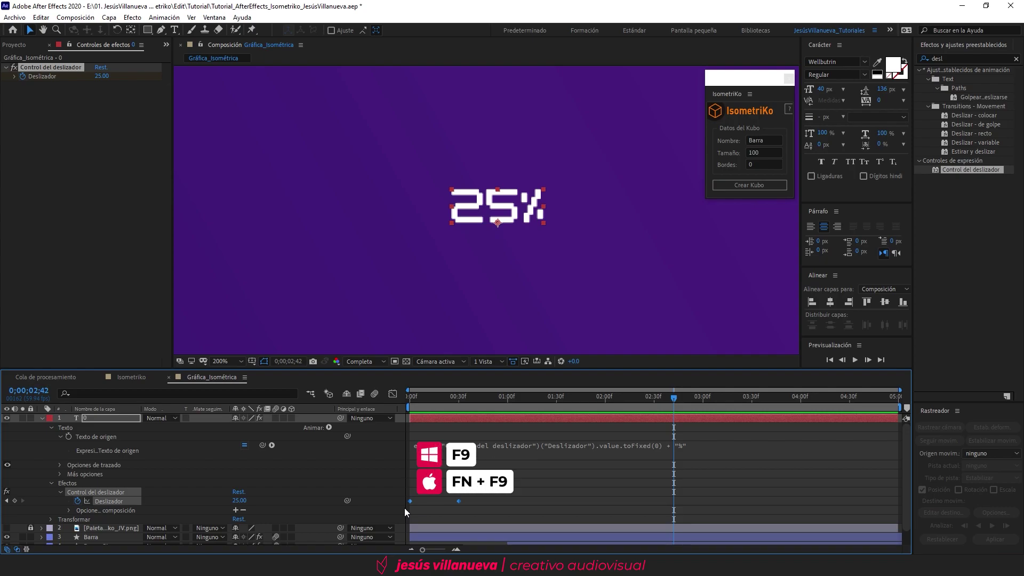
key("F9")
left_click(501, 473)
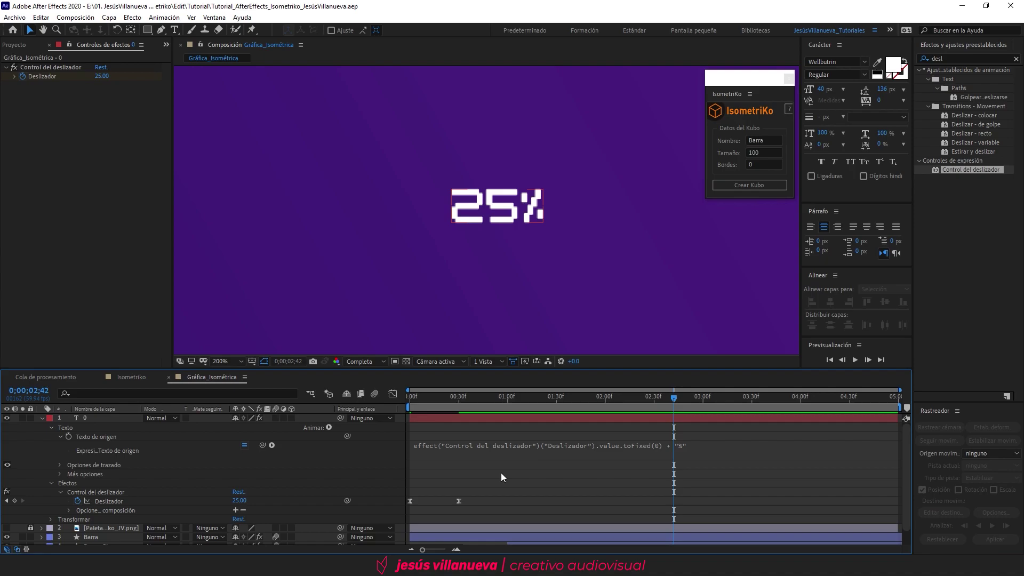
- Fit the composition in the viewer and trim Barra_Glow to start at 1;00
left_click(224, 361)
left_click(241, 183)
left_click(41, 418)
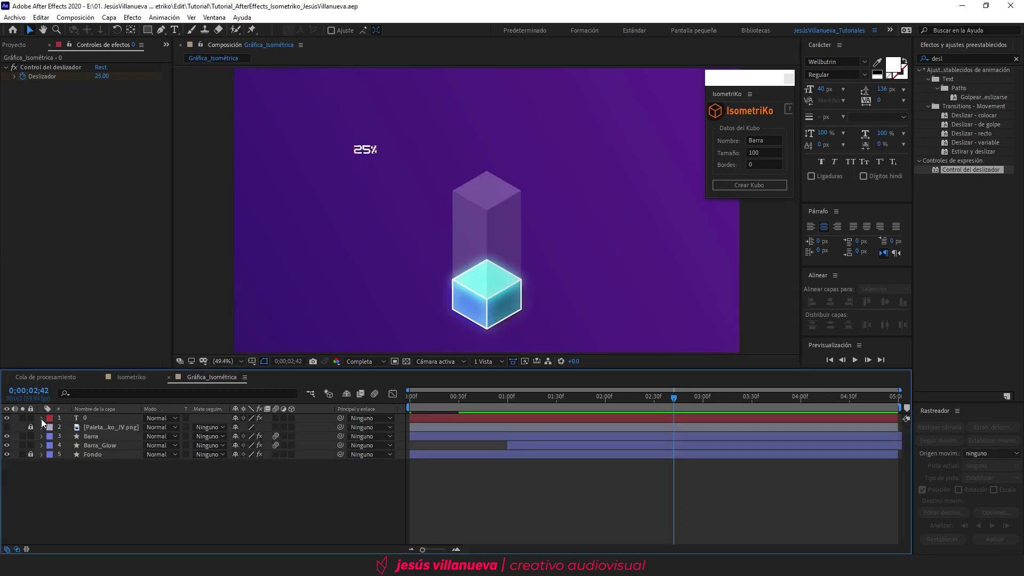
left_click(98, 447)
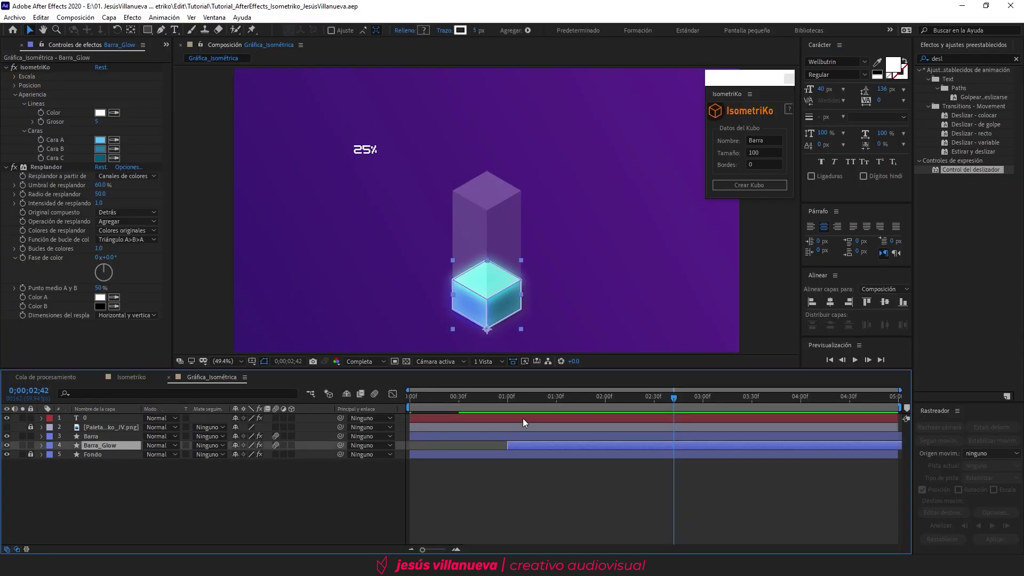
left_click(506, 397)
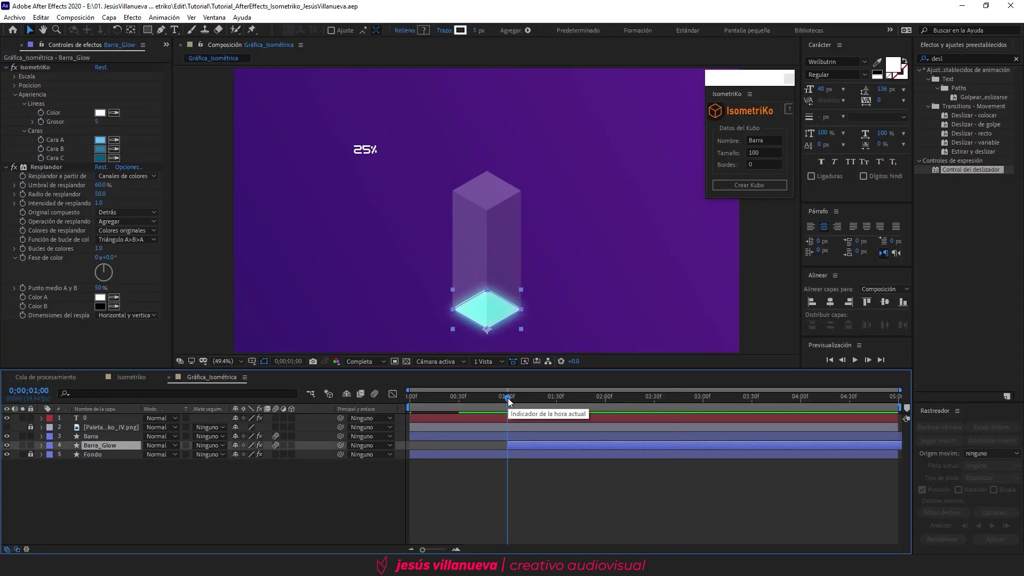
key("alt+bracketleft")
- Preview, then trim the percentage text layer 0 to start at 1;15
key("space")
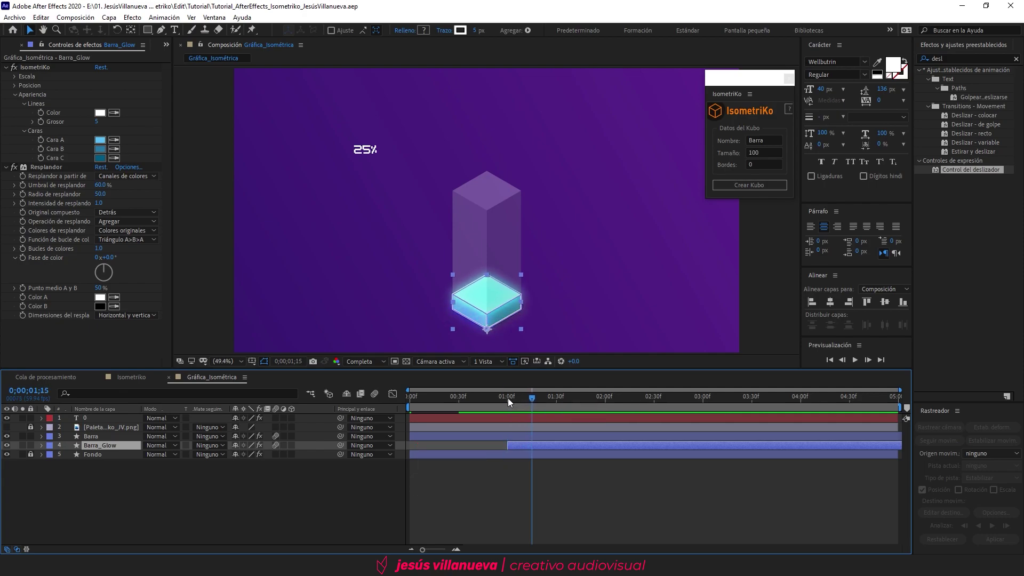
left_click(424, 418)
key("alt+bracketleft")
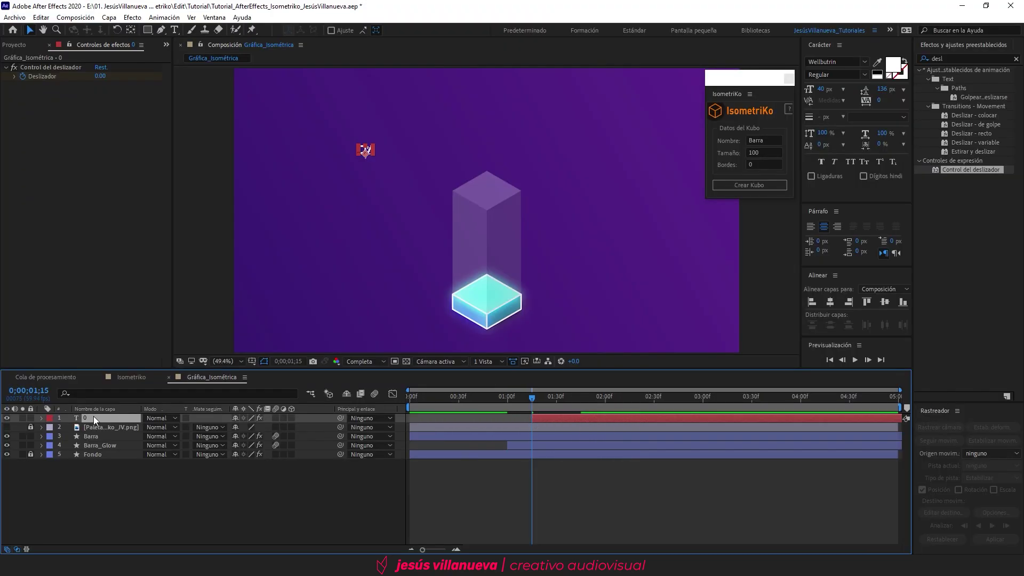
- Move text layer 0 below the palette PNG and centre it horizontally and vertically
left_click_drag(94, 417, 97, 433)
type("trans")
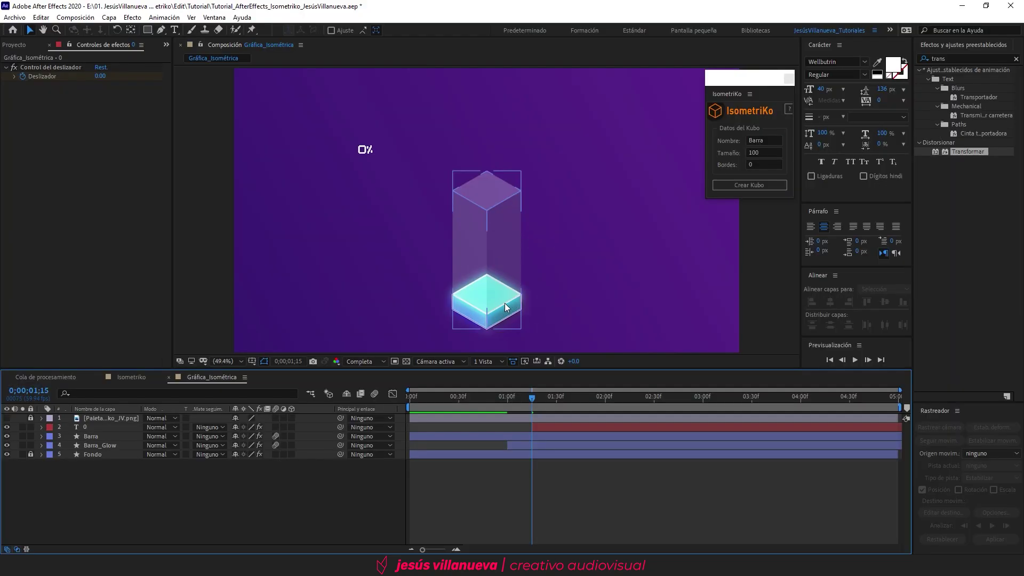
left_click(126, 455)
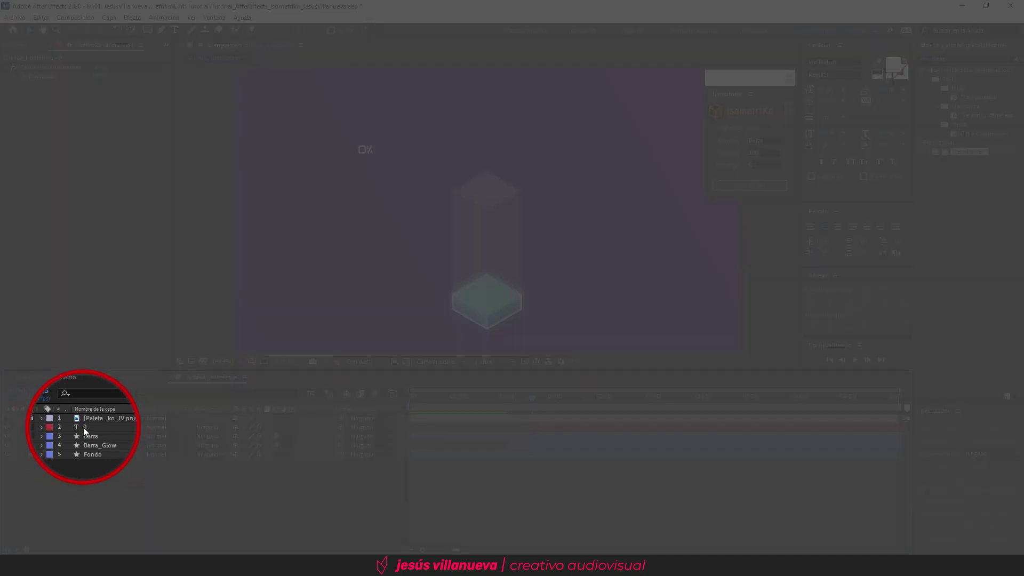
left_click(89, 428)
key("Return")
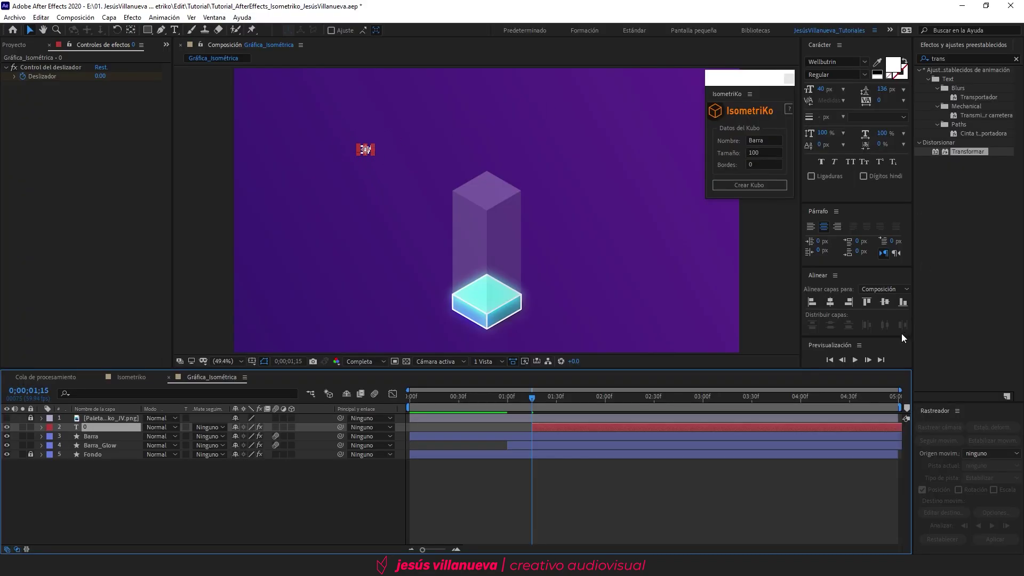
left_click(831, 303)
left_click(885, 302)
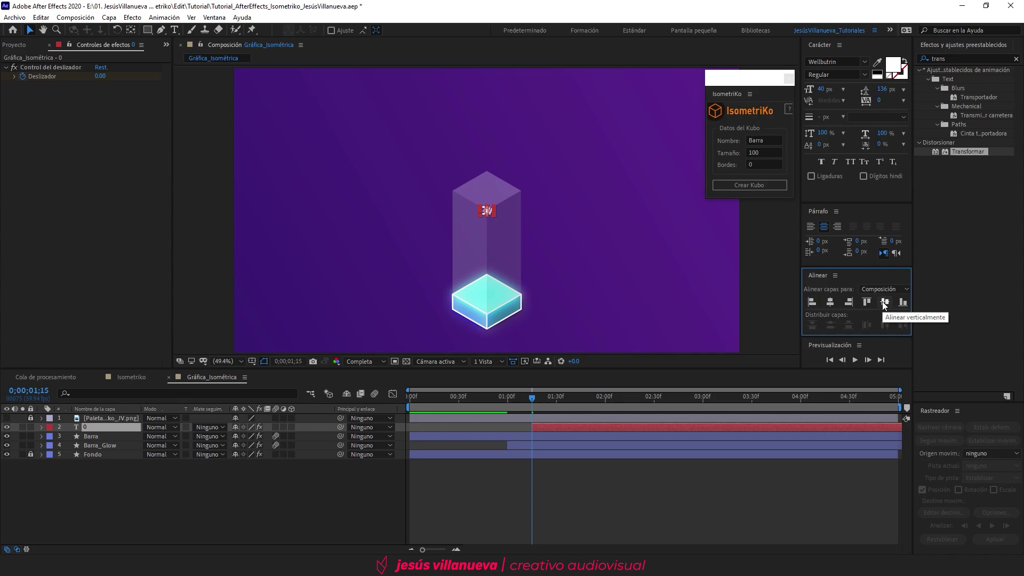
- Search 'tran' in Effects & Presets and apply Transformar to the text layer
left_click(597, 191)
left_click(951, 58)
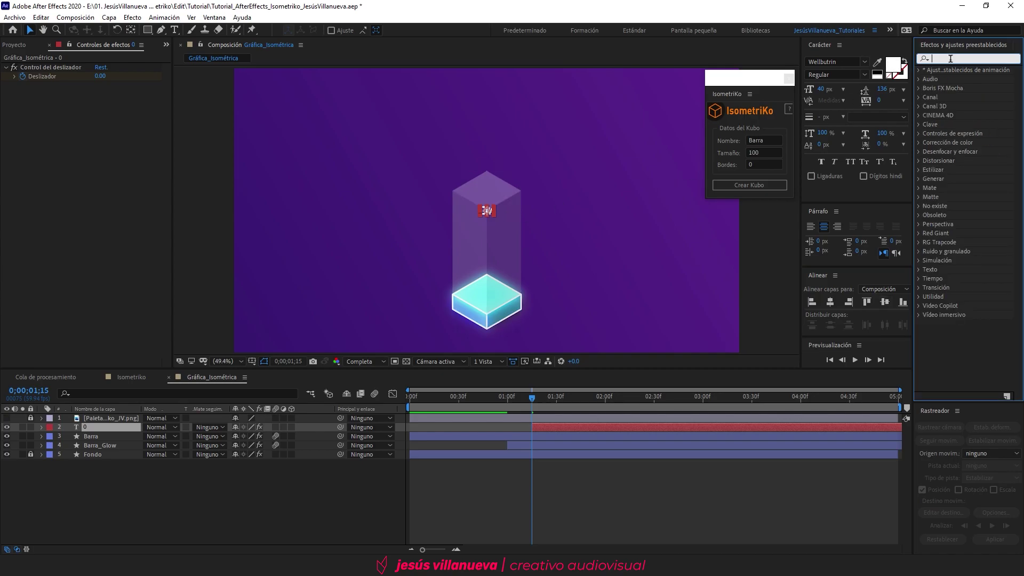
type("tran")
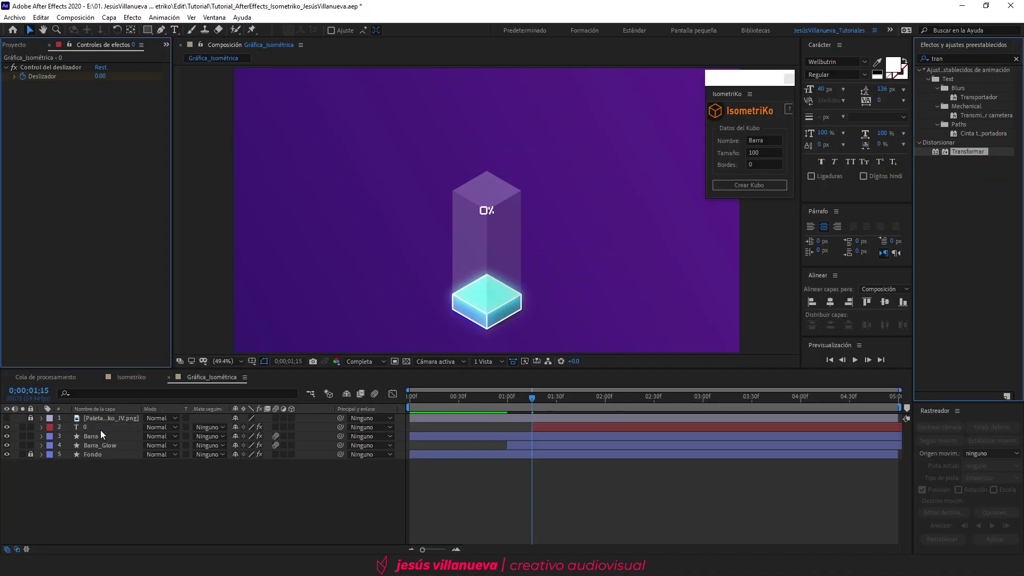
left_click_drag(957, 151, 101, 427)
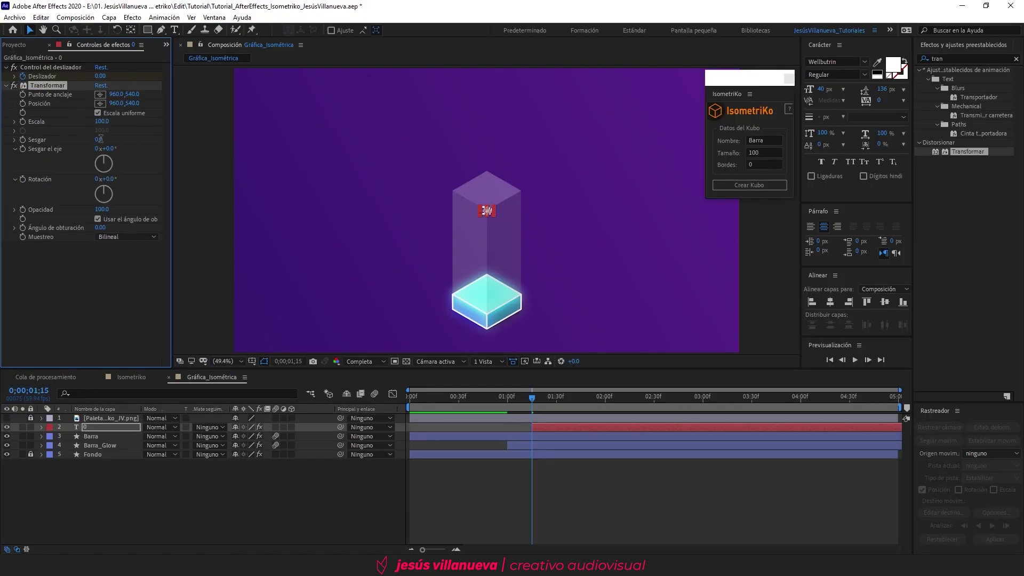
- Set the Transformar skew (Sesgar) of the counter text to -30
left_click(99, 139)
type("-30")
key("Return")
left_click(164, 493)
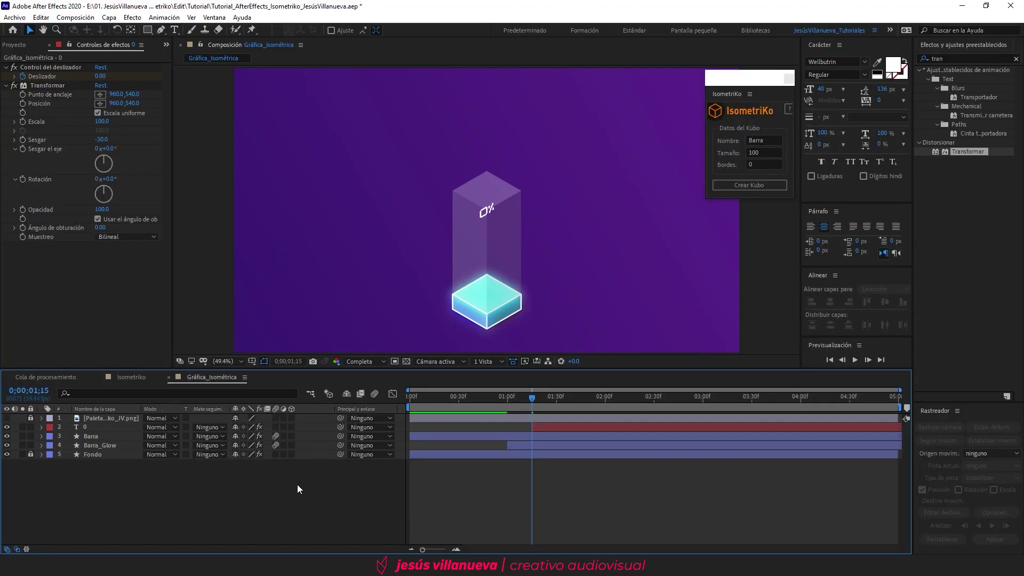
- Position the counter at 1031,916 on the cube's face and preview from 0;00
left_click(100, 103)
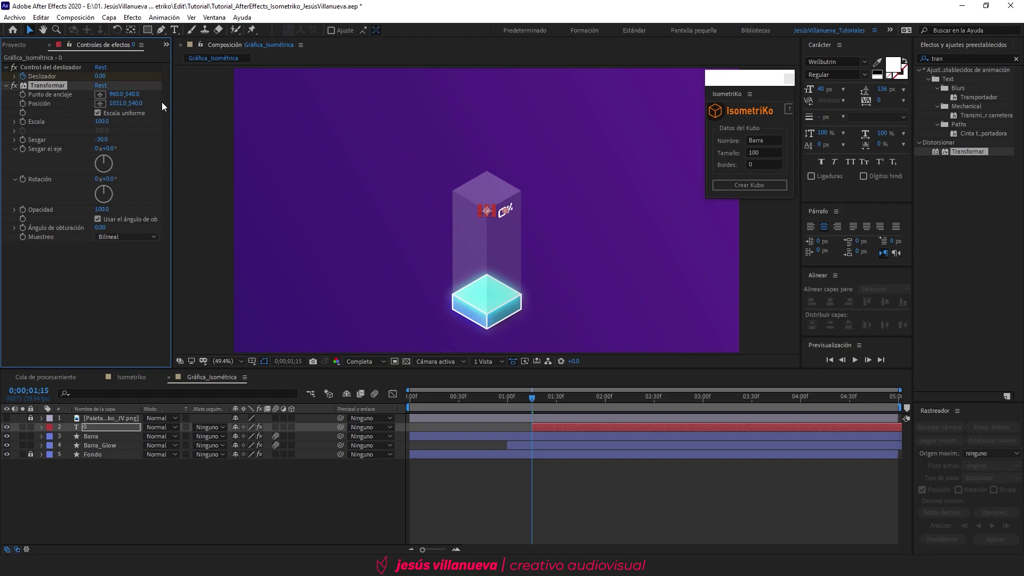
left_click(505, 309)
left_click(233, 477)
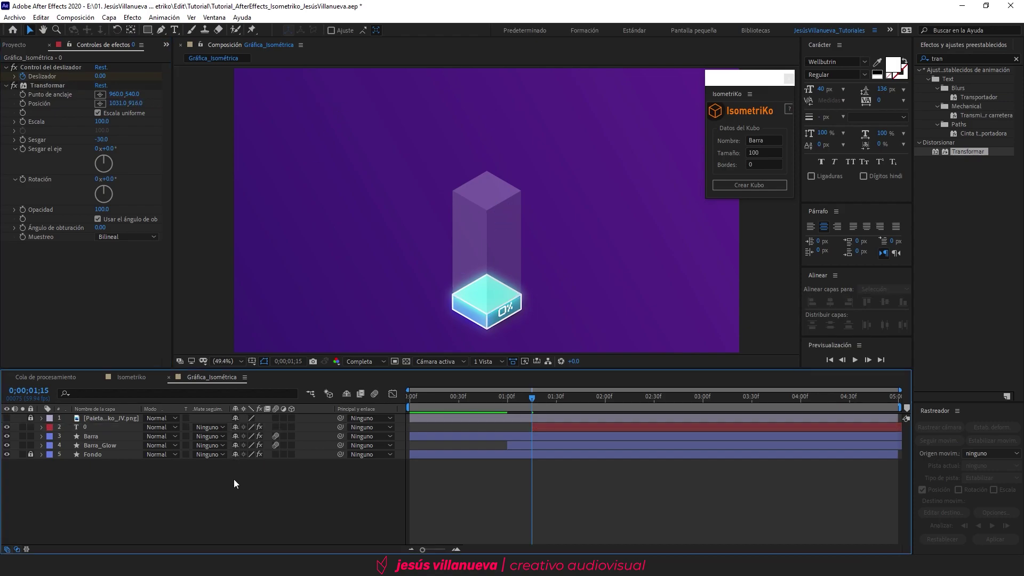
left_click_drag(433, 401, 338, 402)
key("space")
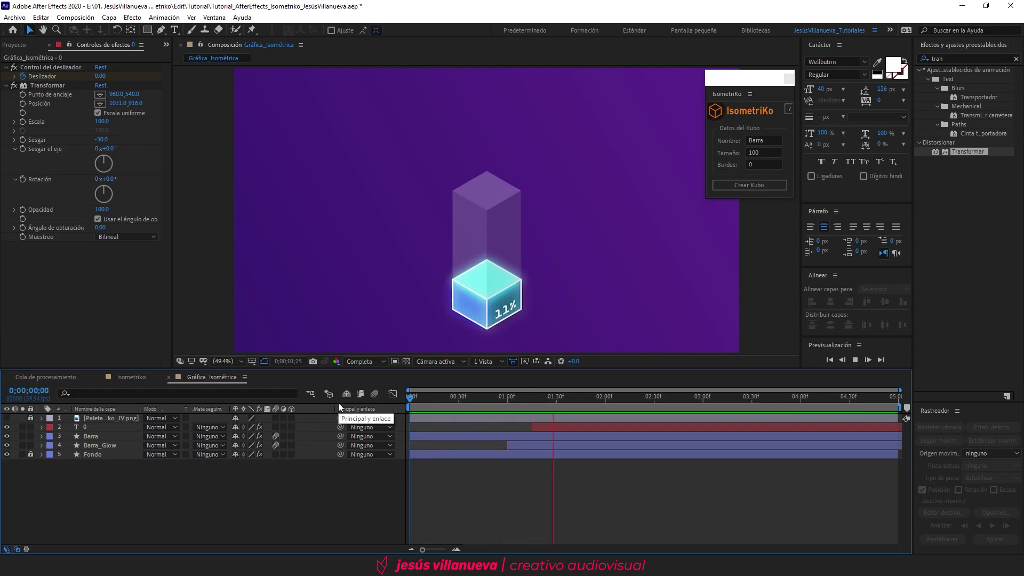
- Parent the percentage text and Barra_Glow layers to Barra
key("space")
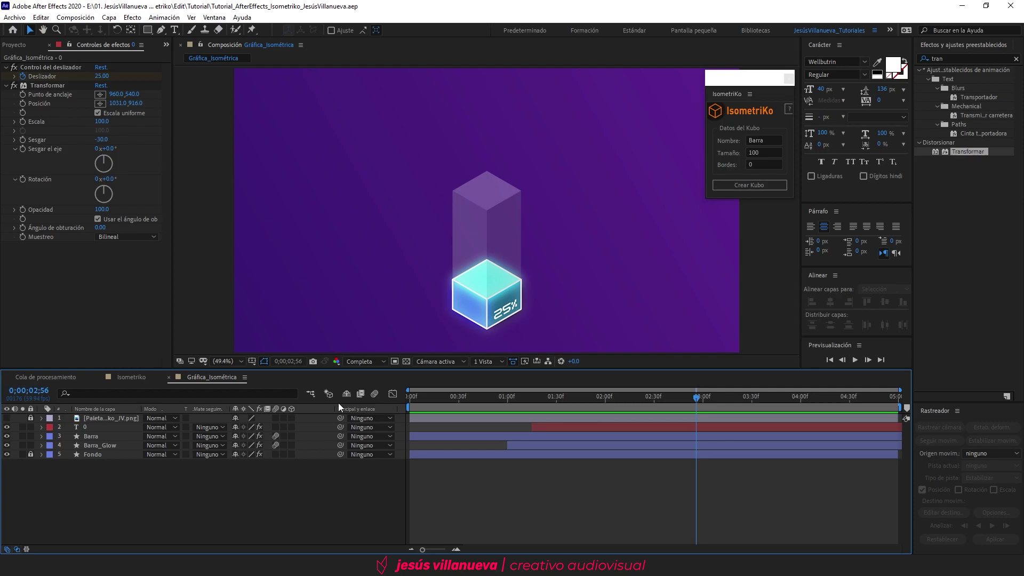
left_click(115, 427)
left_click(117, 444, "ctrl")
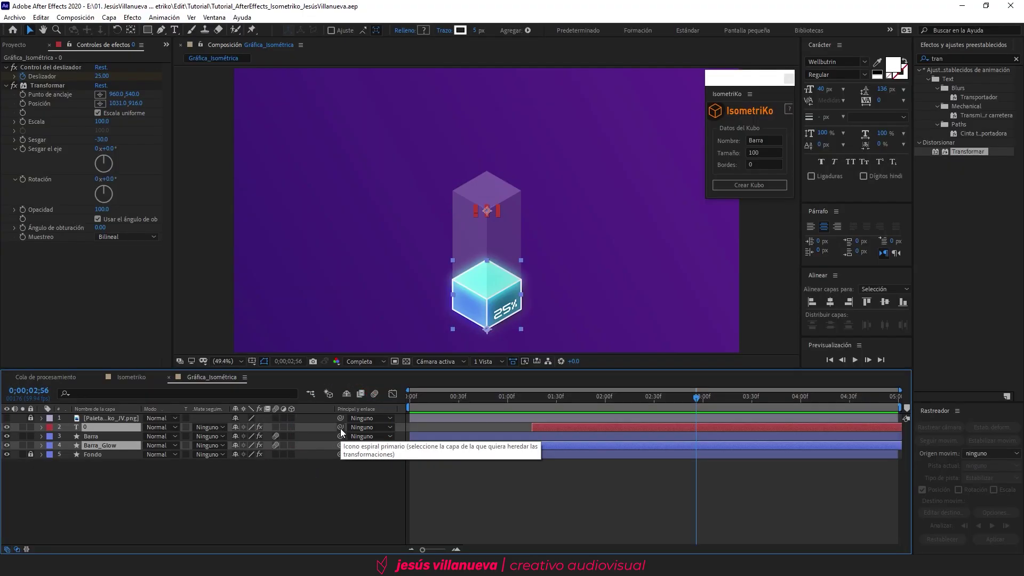
left_click_drag(341, 427, 93, 435)
left_click(97, 441)
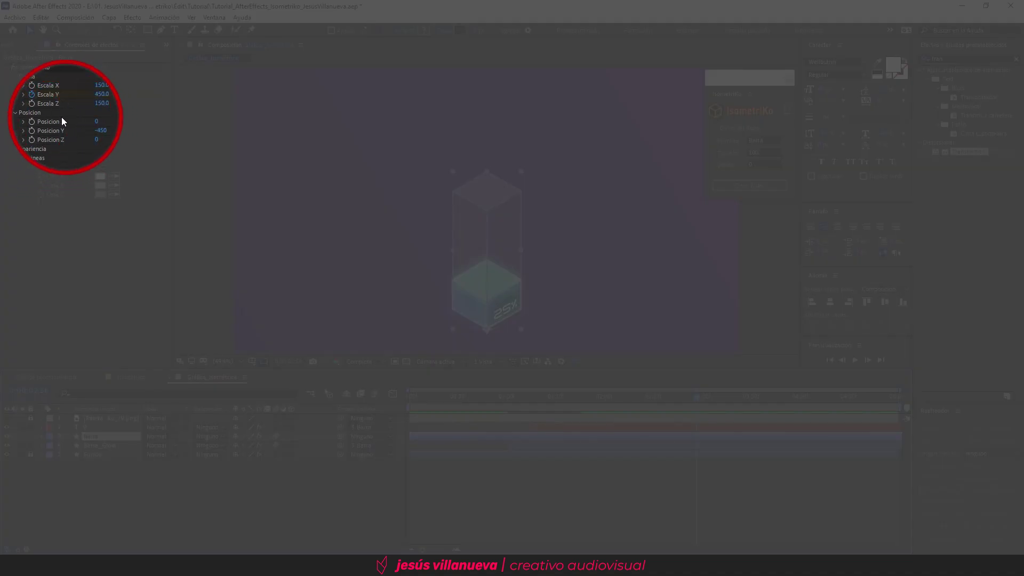
- Set the IsometriKo bar's Posicion Y to -420 and reset Posicion X to 0
left_click_drag(97, 121, 100, 130)
mouse_move(122, 139)
left_mouse_down()
mouse_move(104, 114)
mouse_move(478, 235)
left_mouse_up()
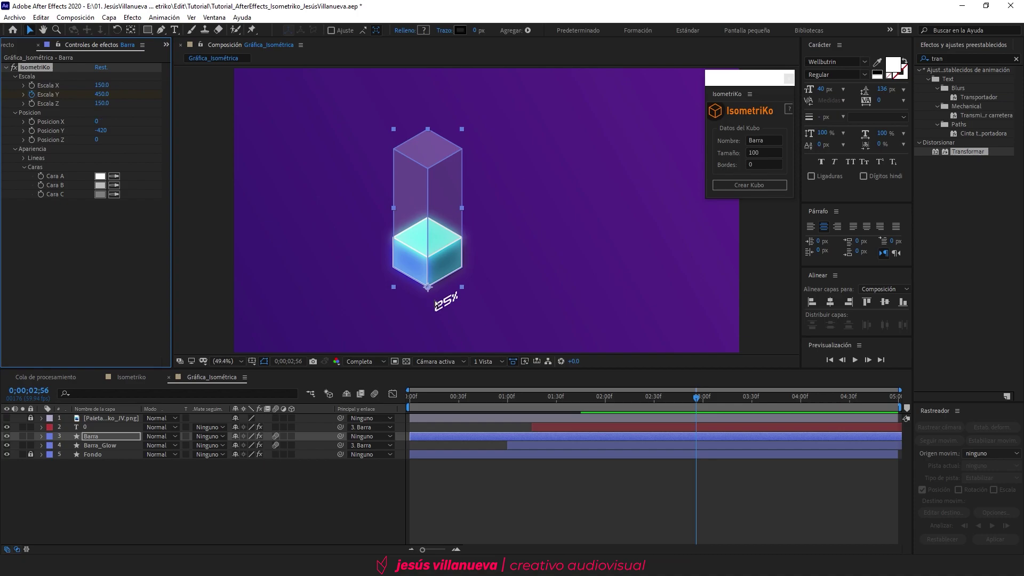
key("ctrl+z")
left_click(197, 521)
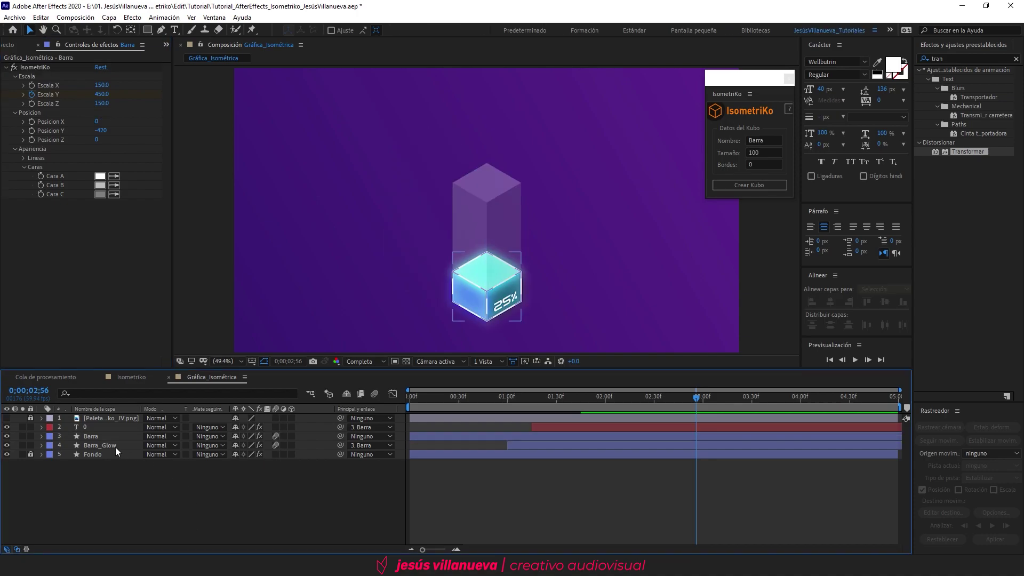
left_click(101, 443)
- Duplicate the text, Barra and Barra_Glow layers and move the copies just above Fondo
left_click(102, 427, "shift")
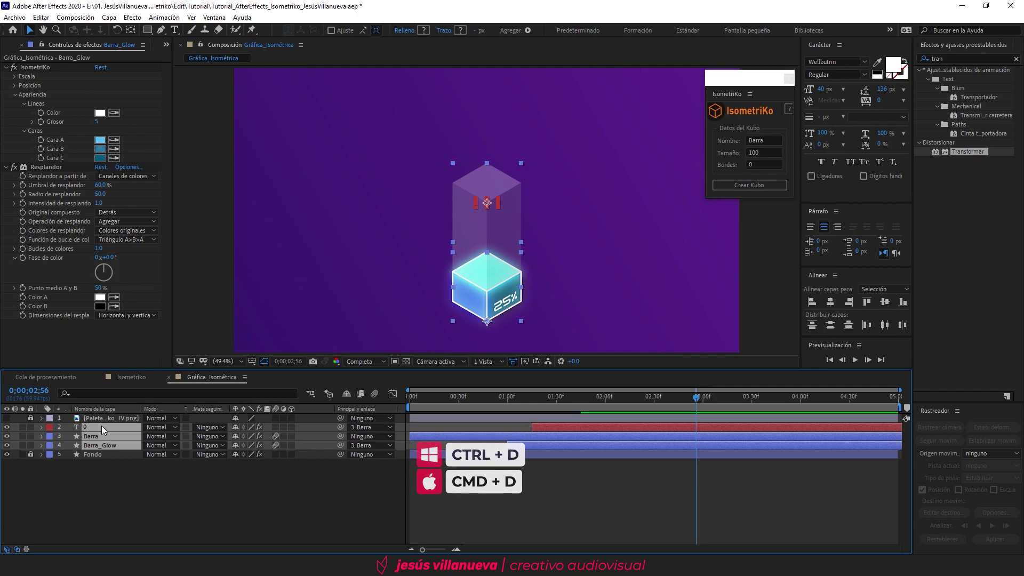
key("ctrl+d")
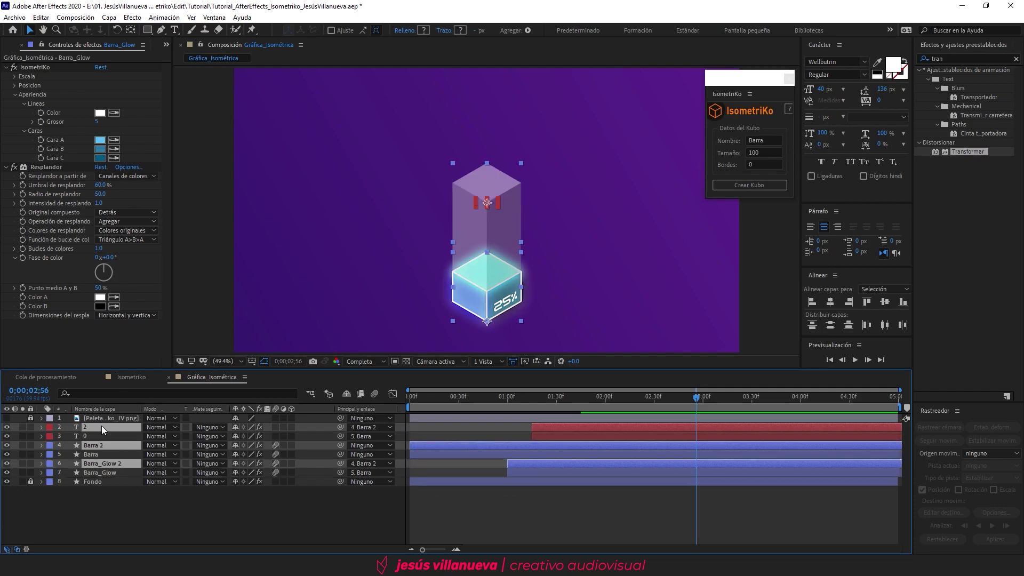
left_click_drag(101, 426, 116, 476)
left_click(108, 426)
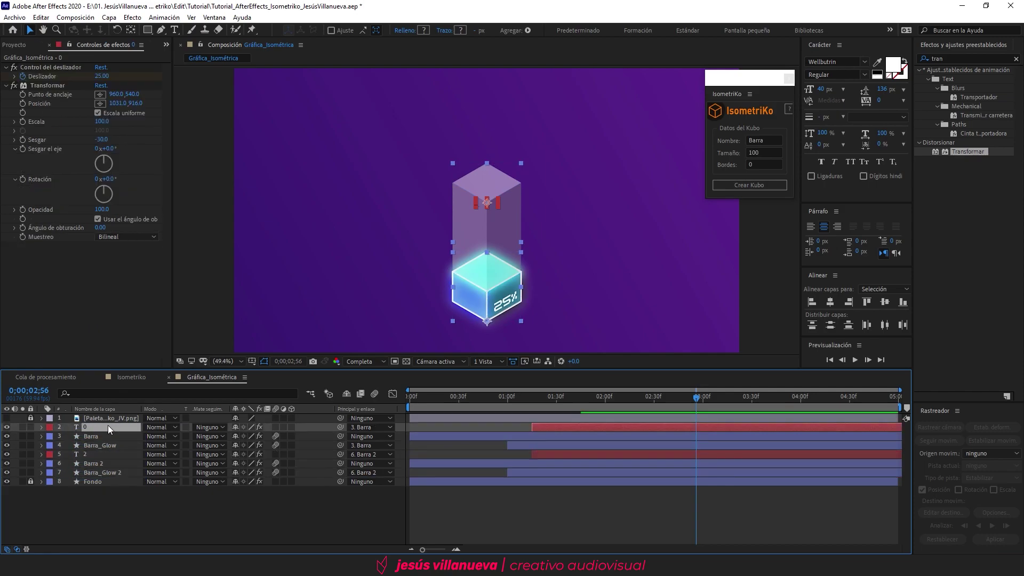
left_click(110, 446, "shift")
left_click(108, 454)
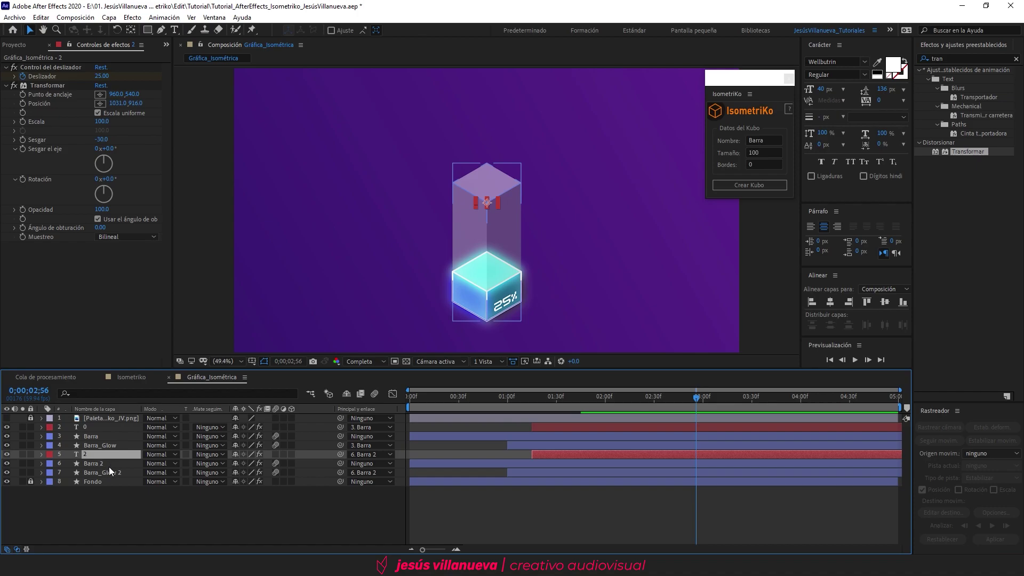
left_click(110, 464, "shift")
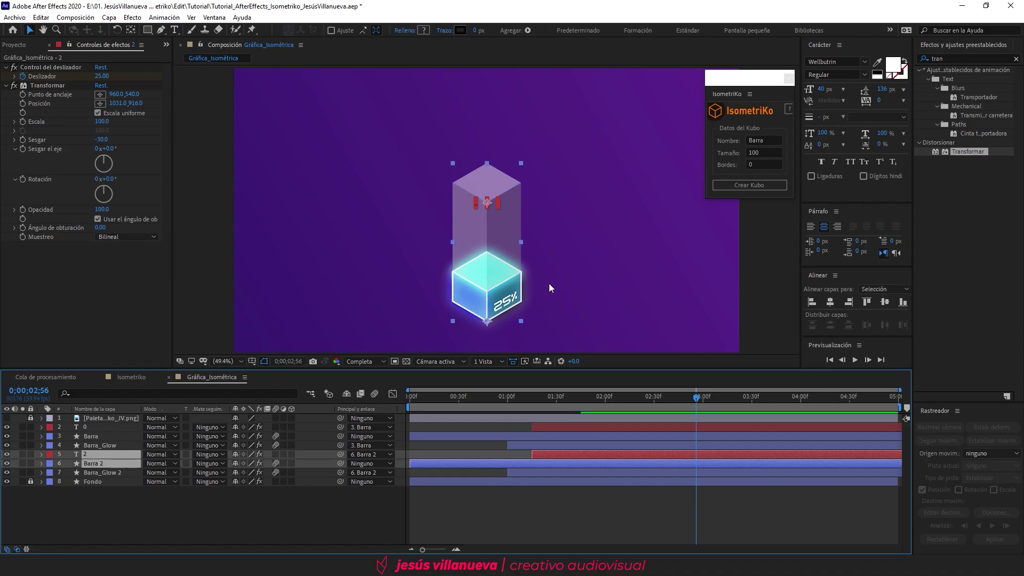
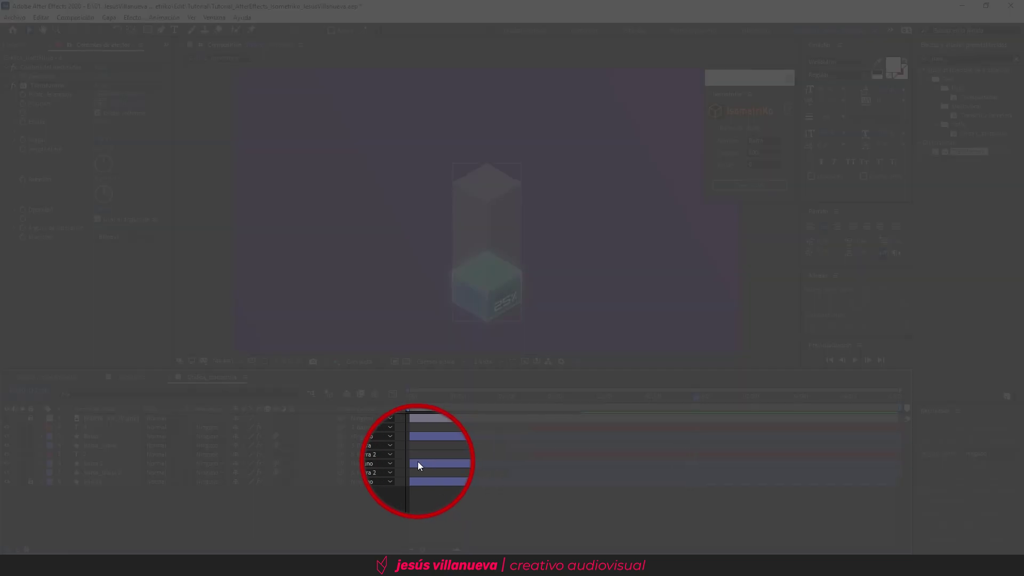
- Preview the animation, then delay the second bar's layers (2, Barra 2, Barra_Glow 2) to start later
left_click(431, 464)
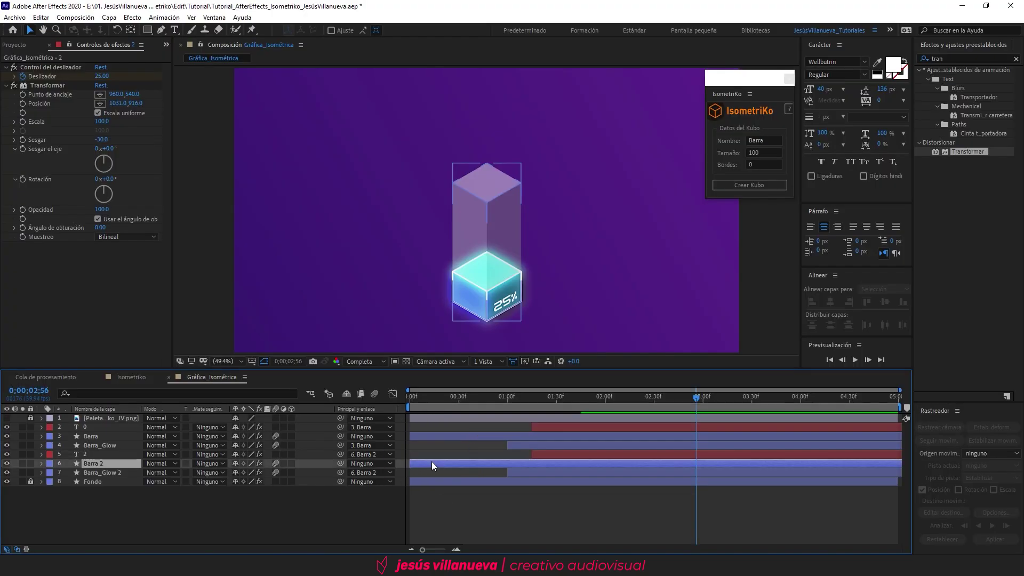
left_click_drag(432, 398, 404, 400)
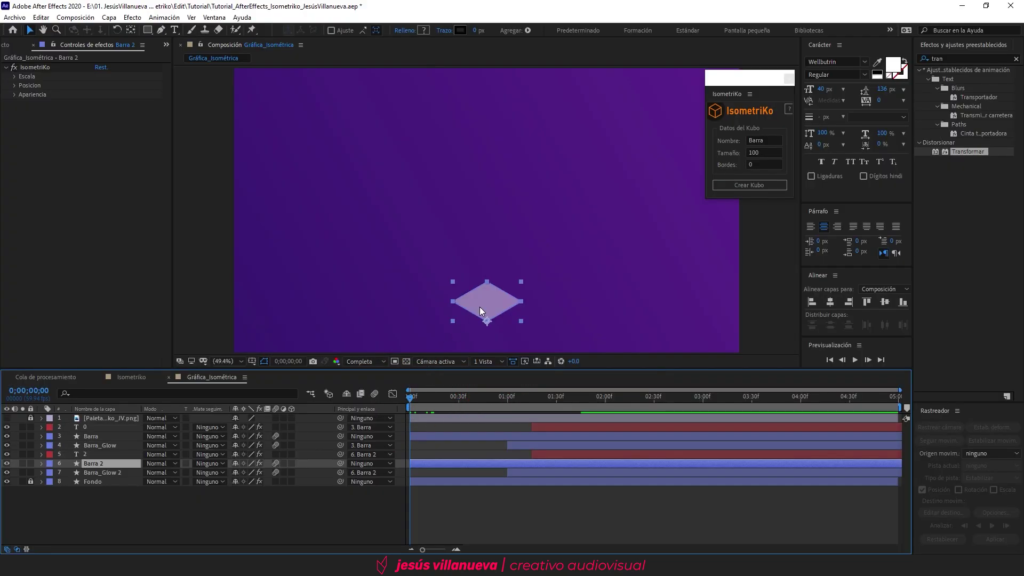
key("space")
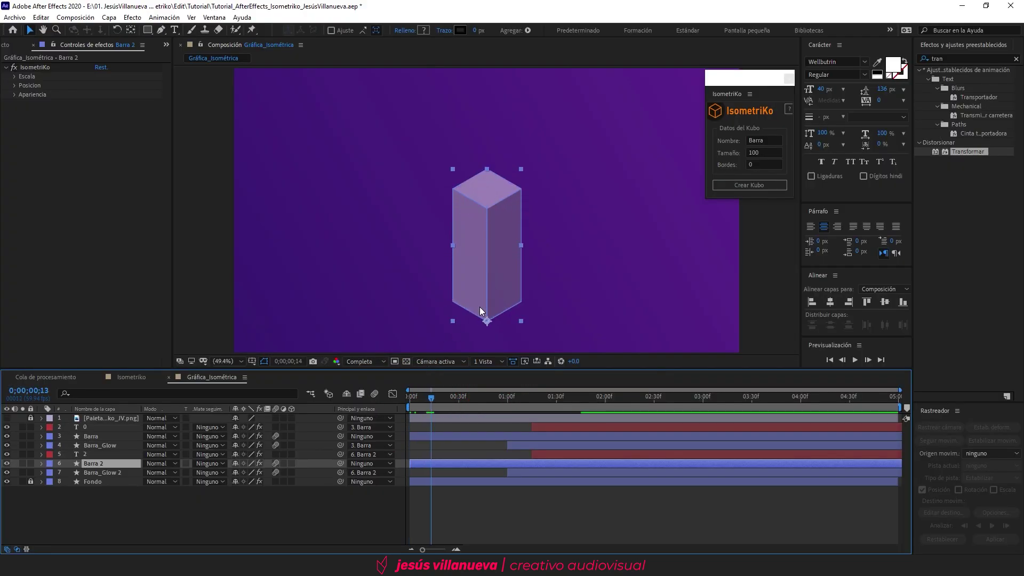
left_click(102, 472)
left_click(101, 456, "shift")
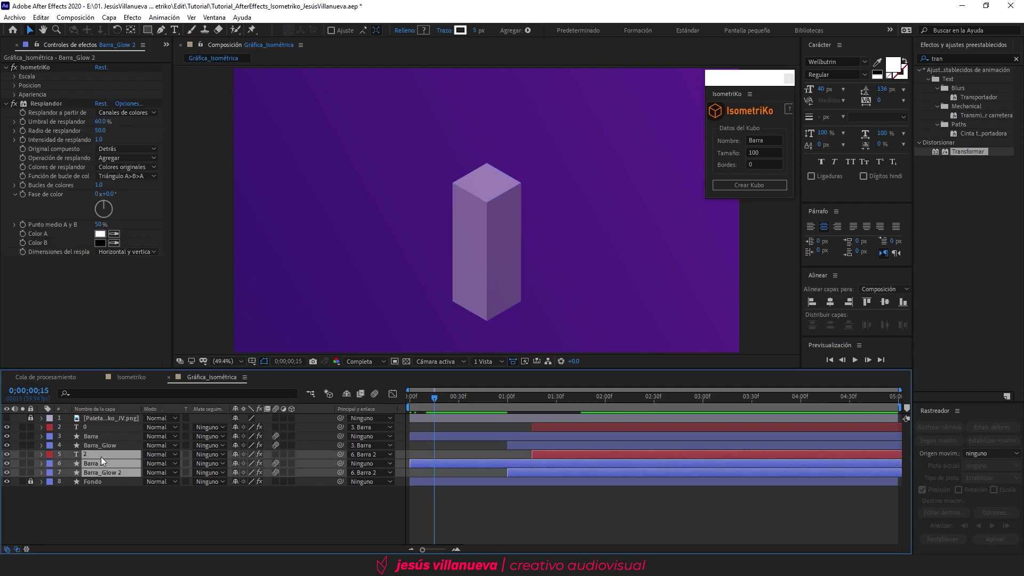
left_click_drag(447, 463, 463, 462)
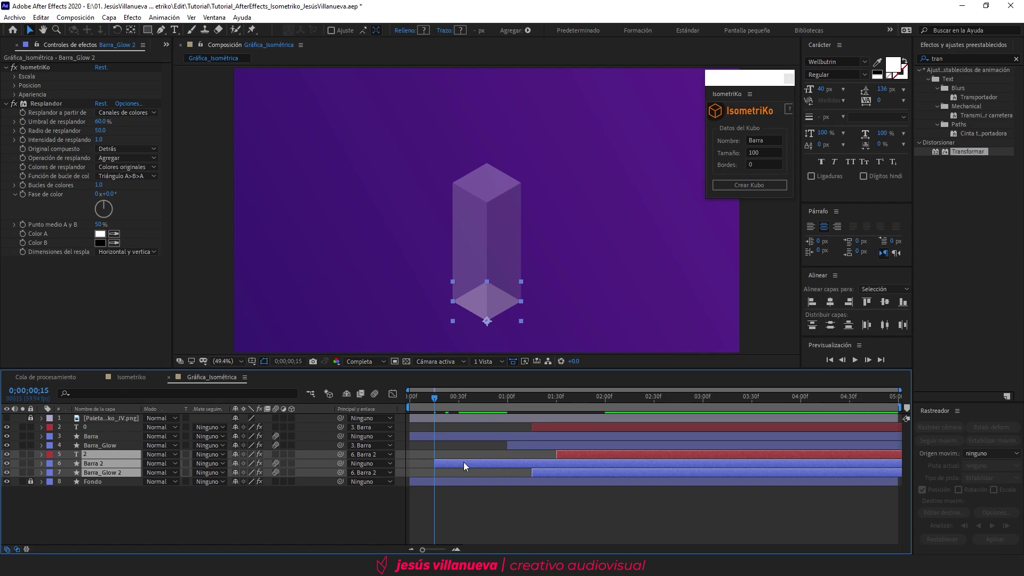
left_click(142, 522)
- Set Barra 2's IsometriKo Posicion Z to 200 and scrub to watch it grow beside the first bar
left_click(110, 463)
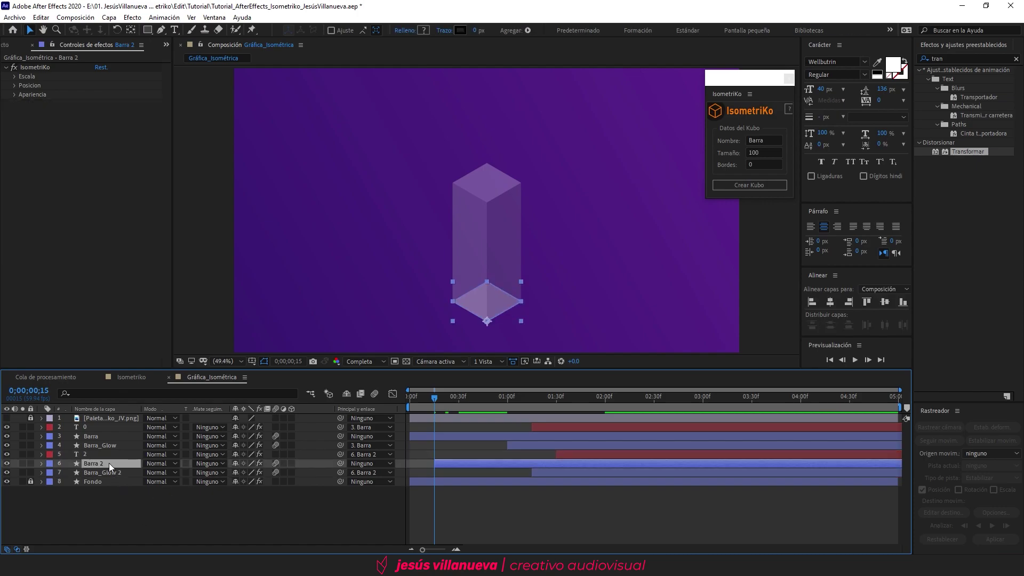
left_click(14, 86)
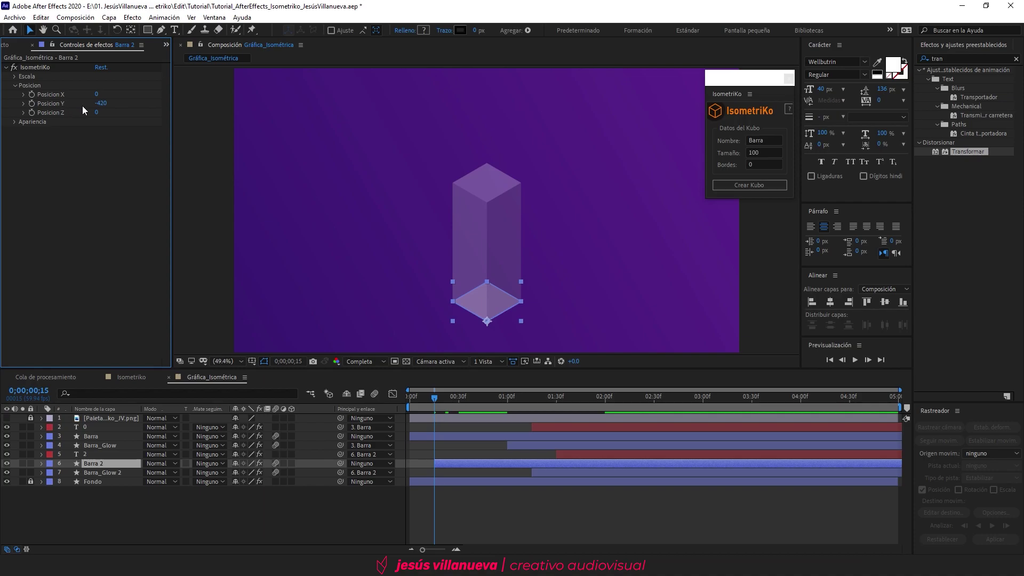
key("Home")
left_click(97, 112)
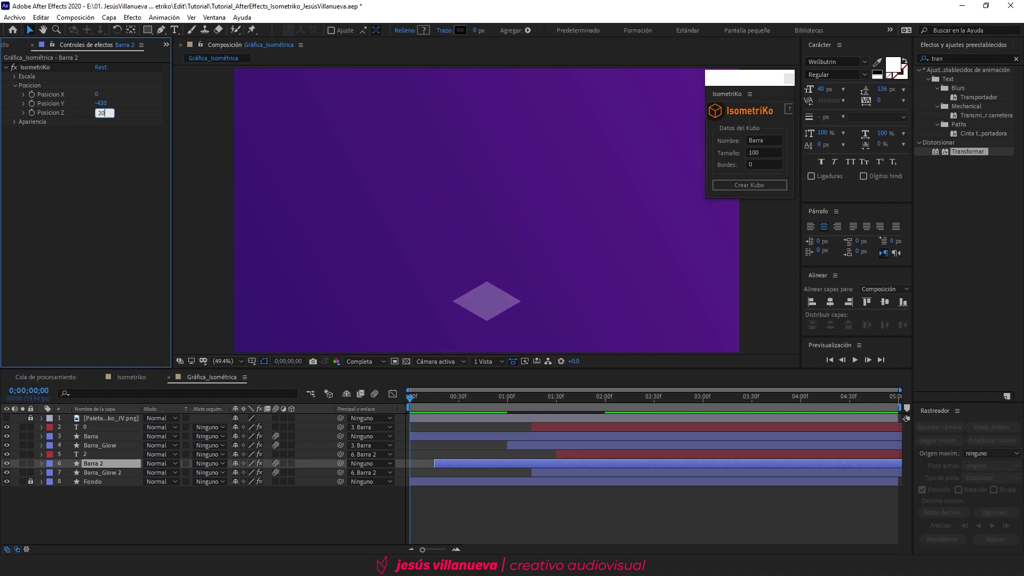
type("0")
key("Return")
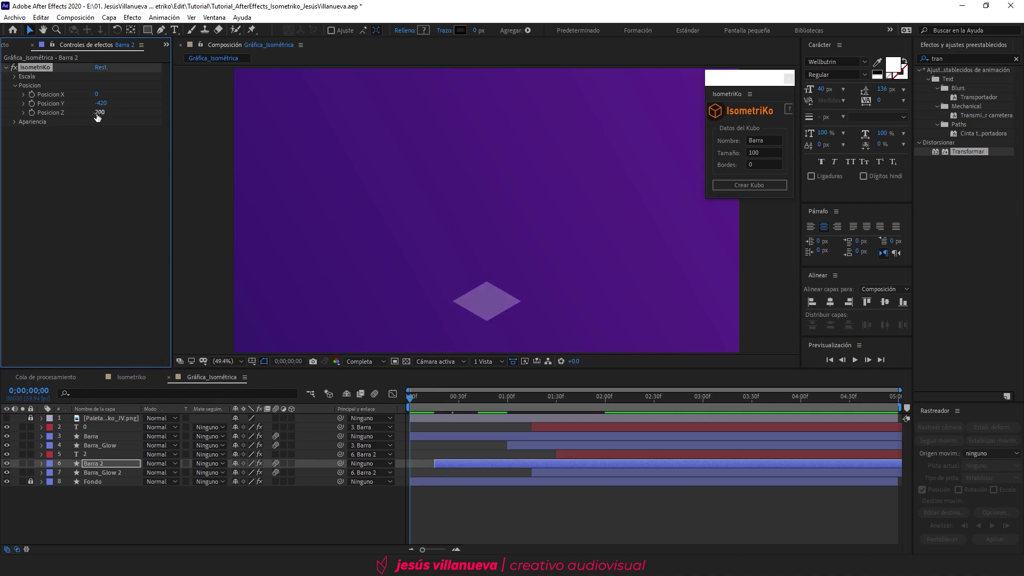
left_click(437, 400)
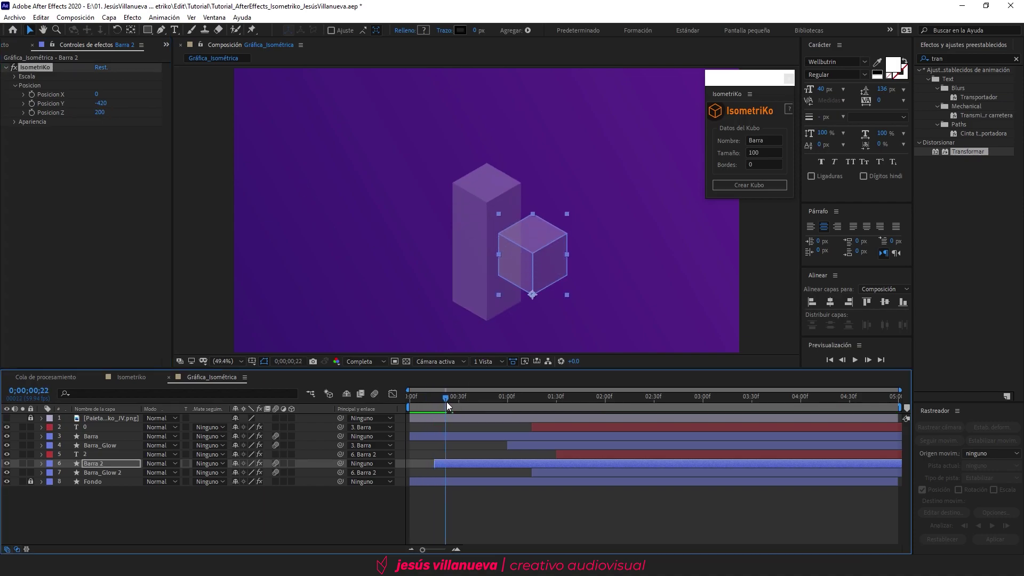
left_click_drag(437, 400, 463, 405)
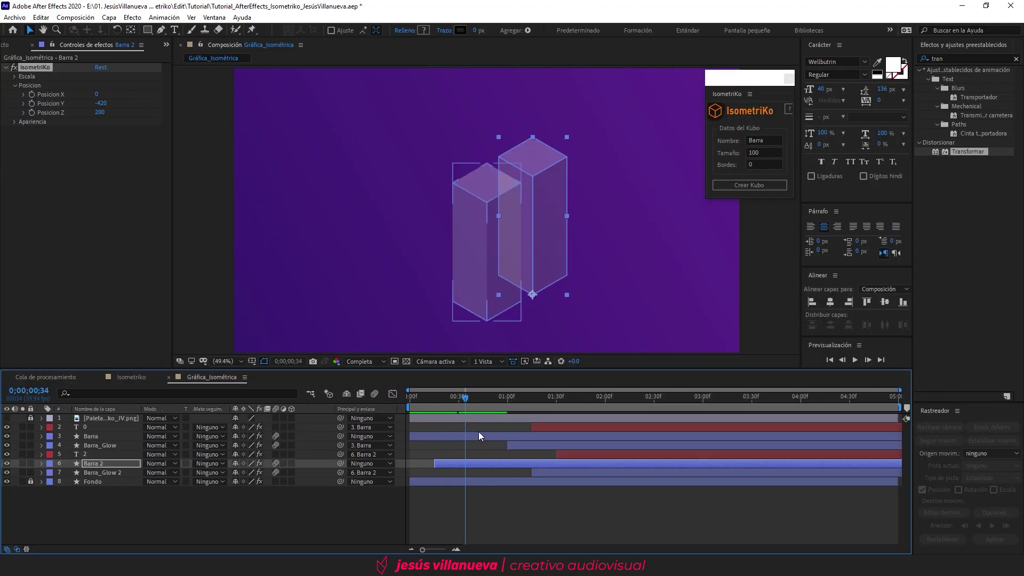
- Show the palette and colour Barra_Glow 2's faces A, B, C lavender, purple and violet
left_click_drag(479, 400, 612, 420)
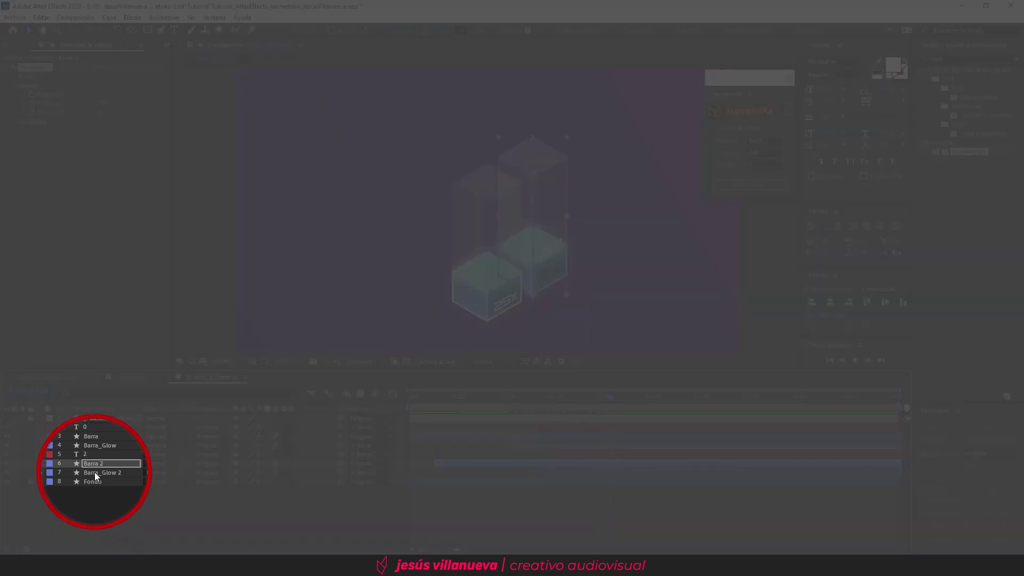
left_click(107, 473)
left_click(6, 418)
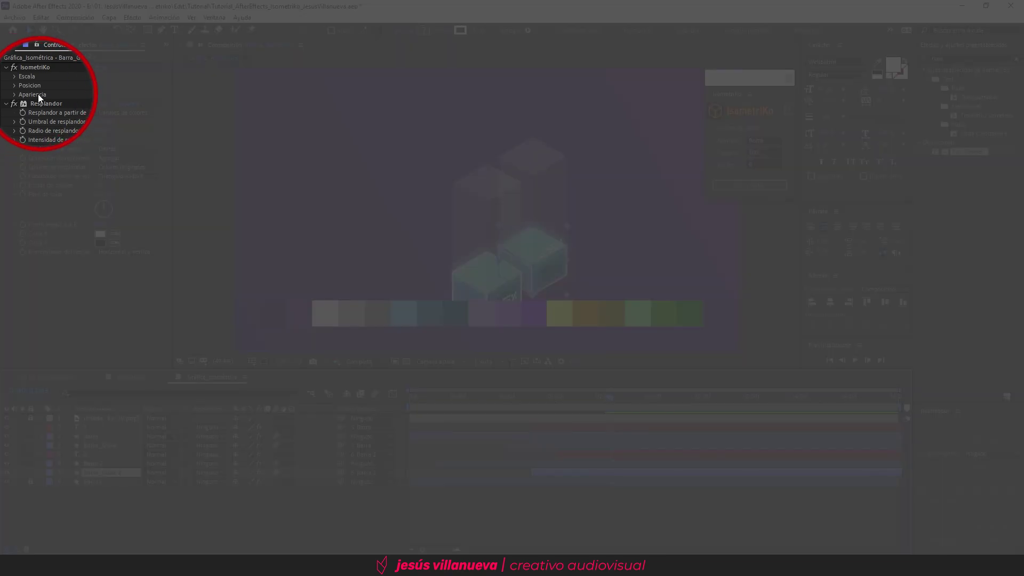
left_click(16, 94)
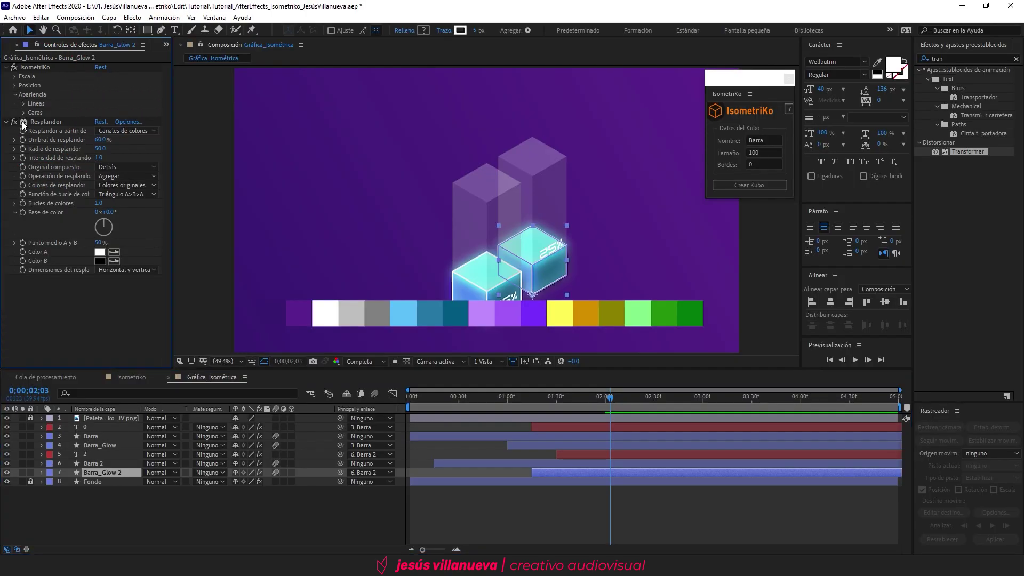
left_click(24, 113)
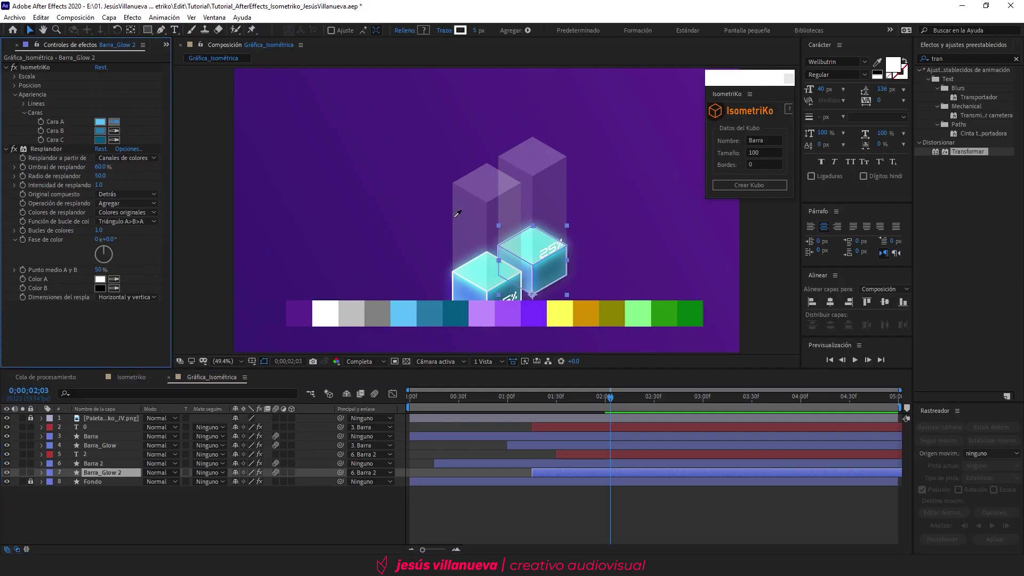
left_click(489, 318)
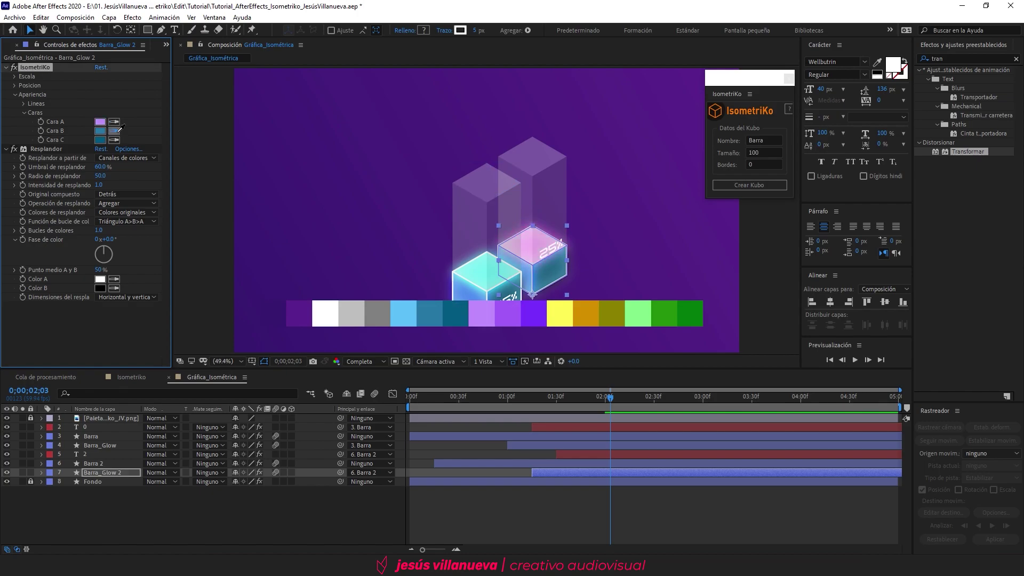
left_click(506, 313)
left_click(536, 315)
- Reveal label layer 2's keyframed Deslizador and move to its keyframe
left_click(96, 521)
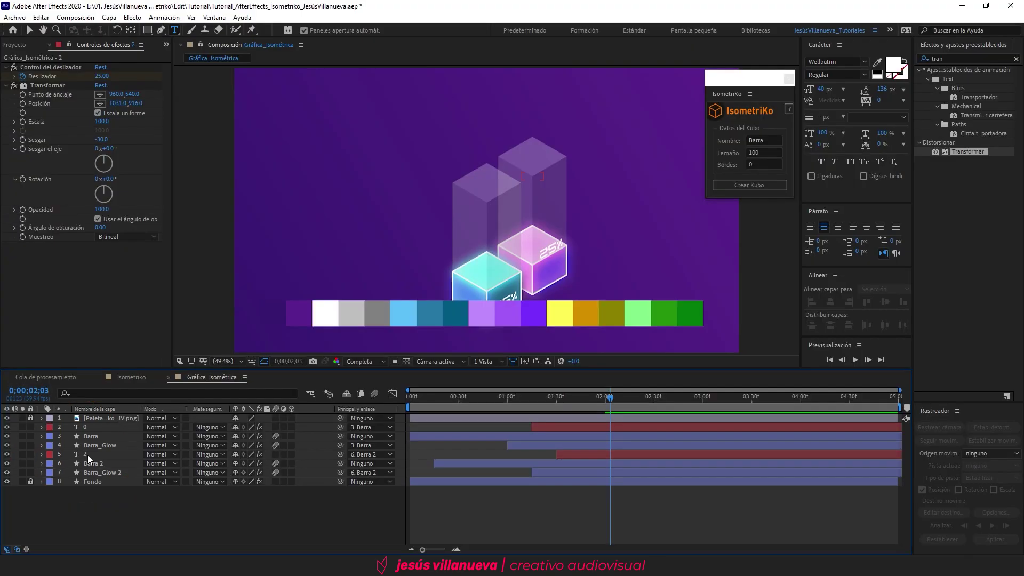
left_click(88, 456)
key("u")
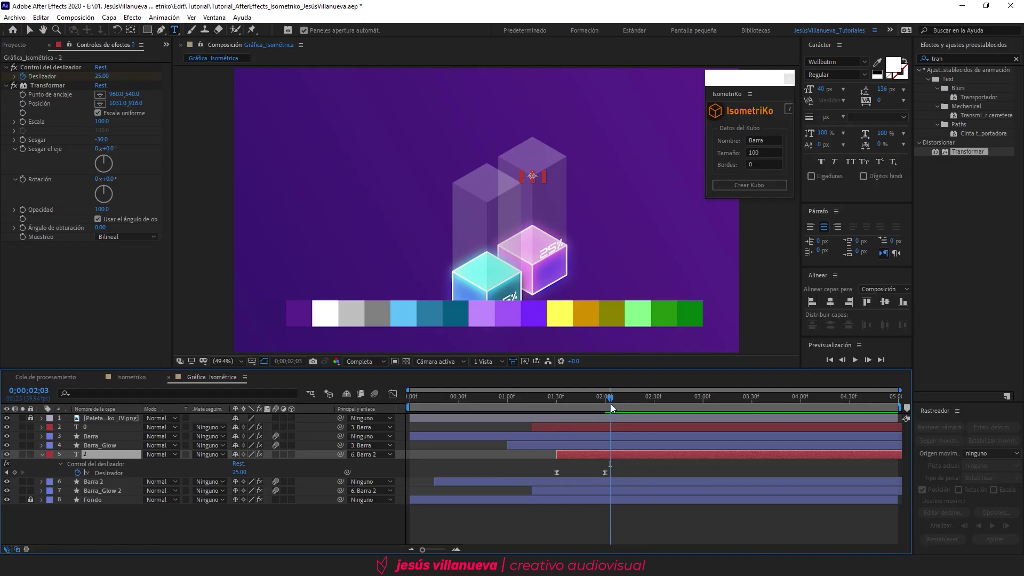
left_click_drag(610, 404, 606, 401)
- Set layer 2's Deslizador keyframe to 50 and move the 50% label lower
left_click(102, 77)
type("50")
key("Return")
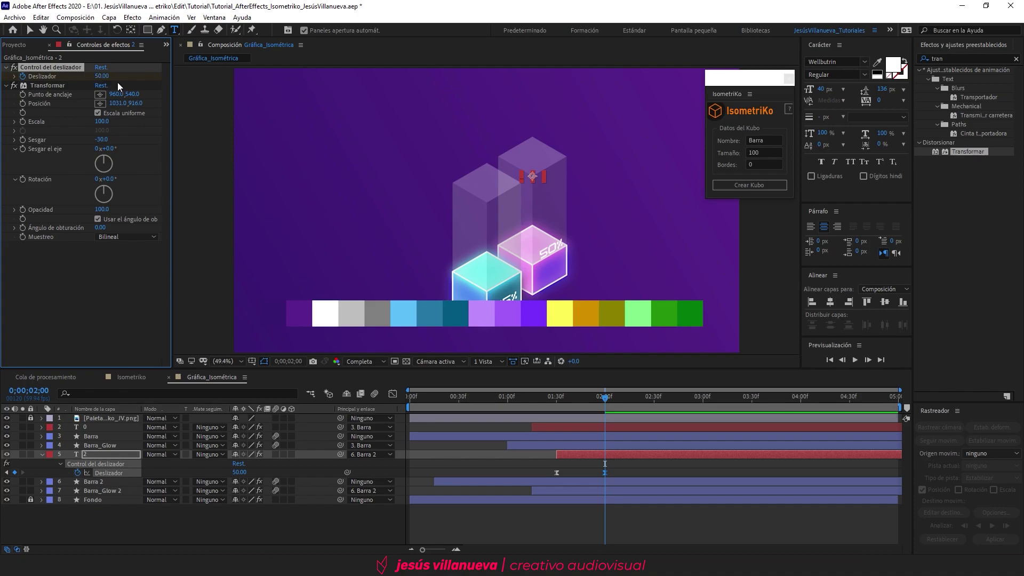
left_click_drag(137, 107, 191, 111)
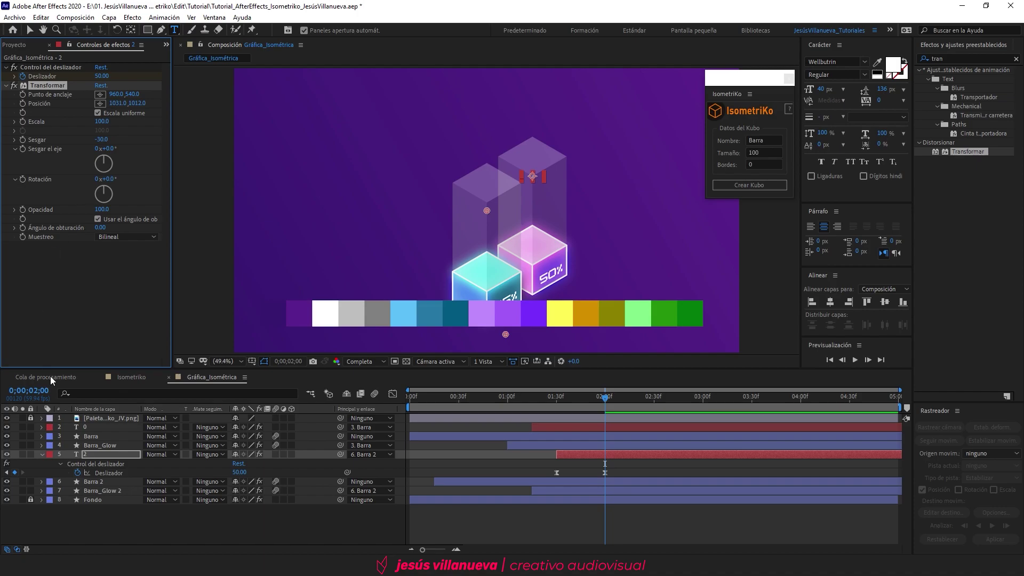
- Set Barra_Glow 2's Escala Y keyframe to 225
left_click(111, 491)
key("u")
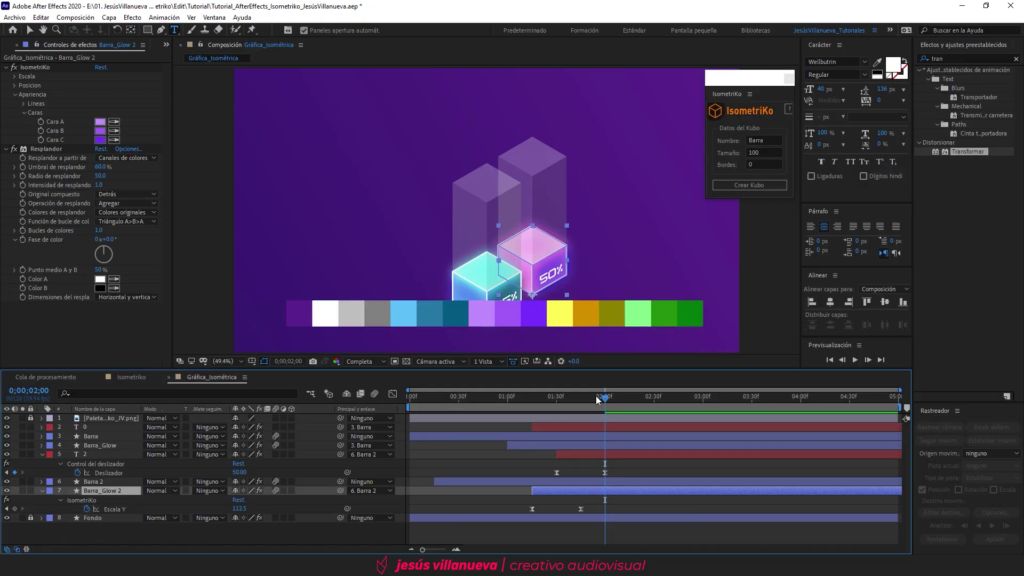
left_click_drag(597, 398, 582, 398)
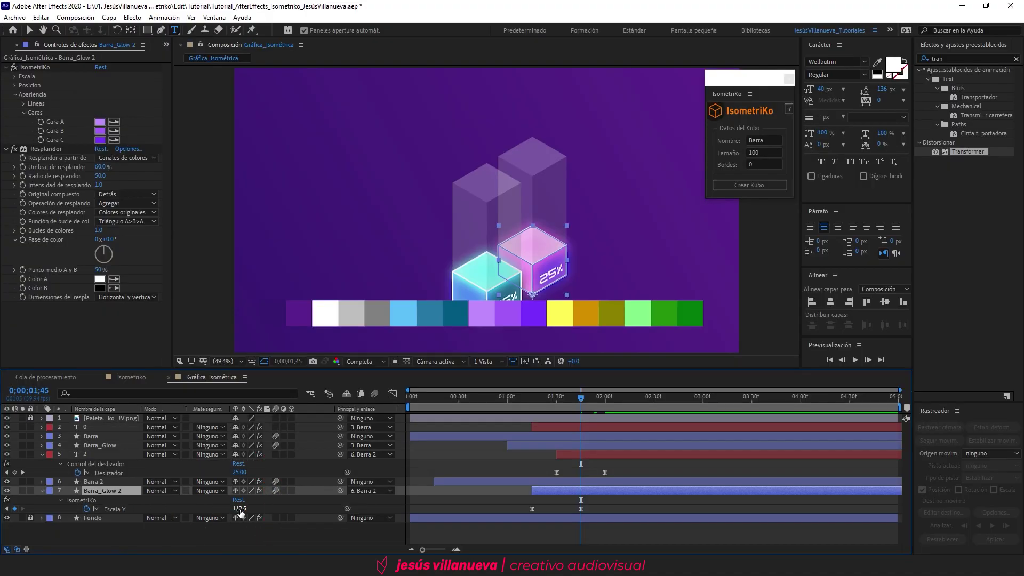
left_click(240, 509)
type("225")
key("Return")
- Collapse the layer properties and hide the colour palette layer
left_click(250, 537)
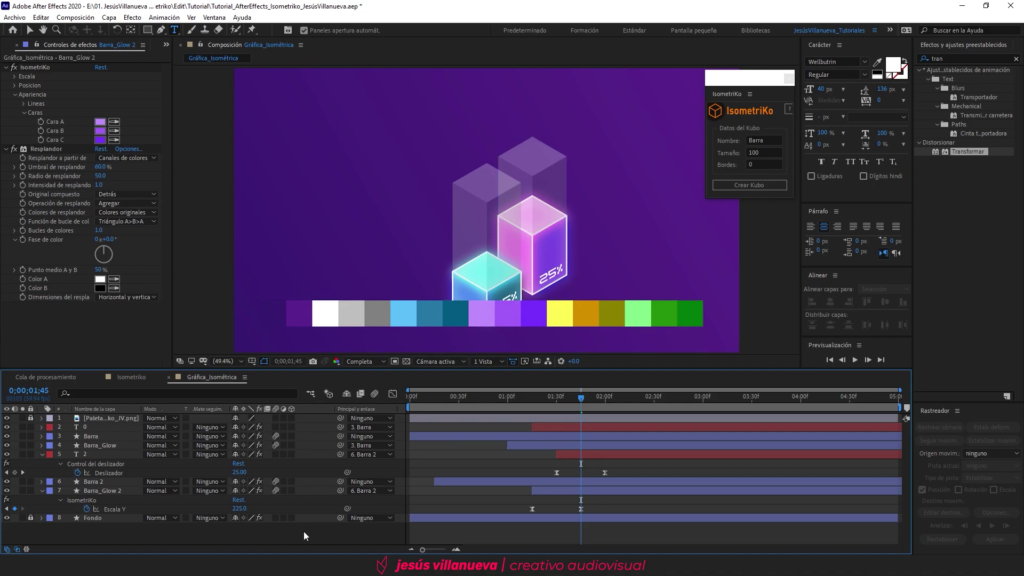
key("u")
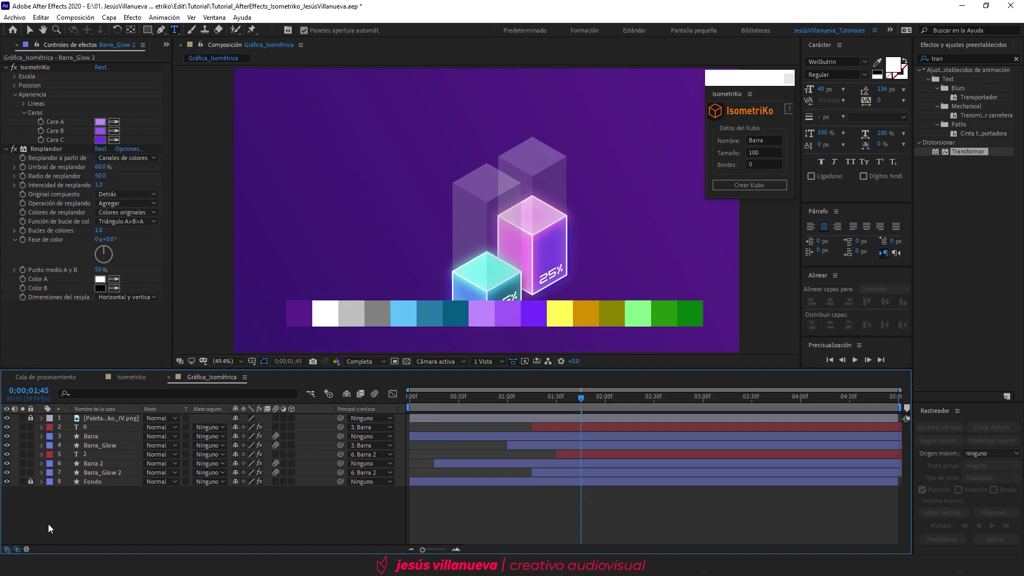
left_click(6, 417)
left_click(88, 471)
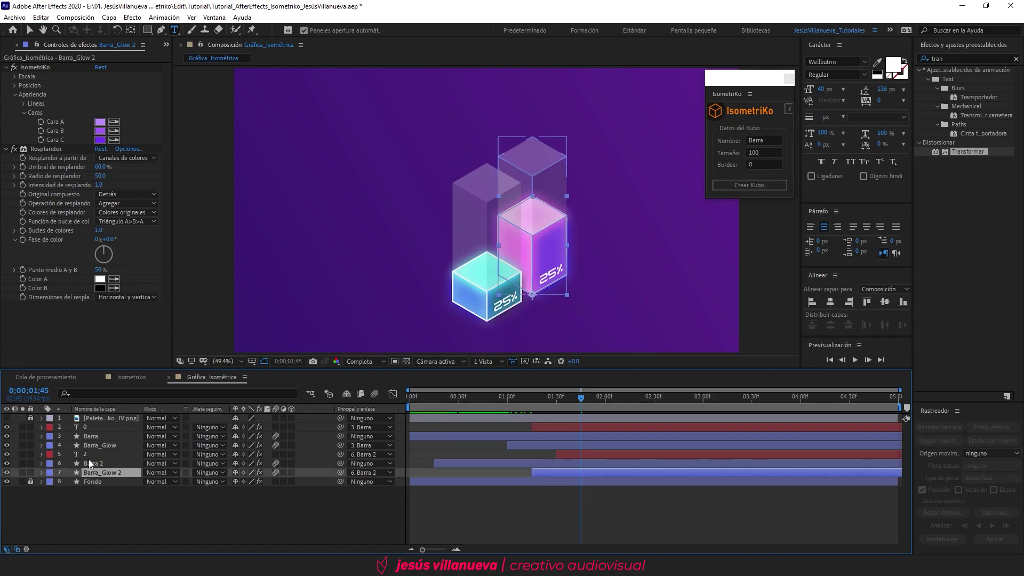
- Duplicate the second bar's three layers, place the copies above Fondo, and preview
left_click(88, 456, "shift")
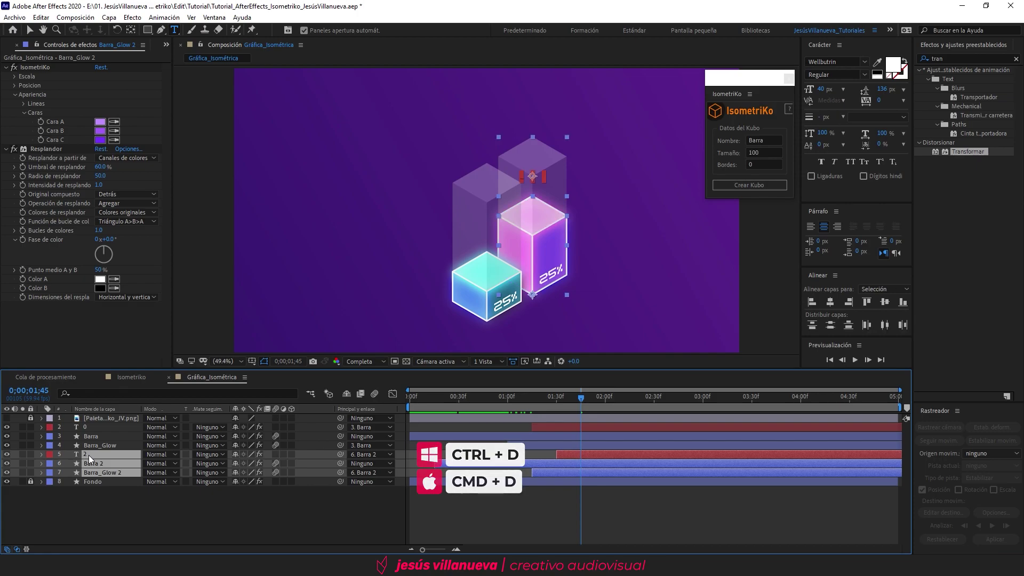
key("ctrl+d")
left_click_drag(100, 490, 102, 501)
left_click(435, 397)
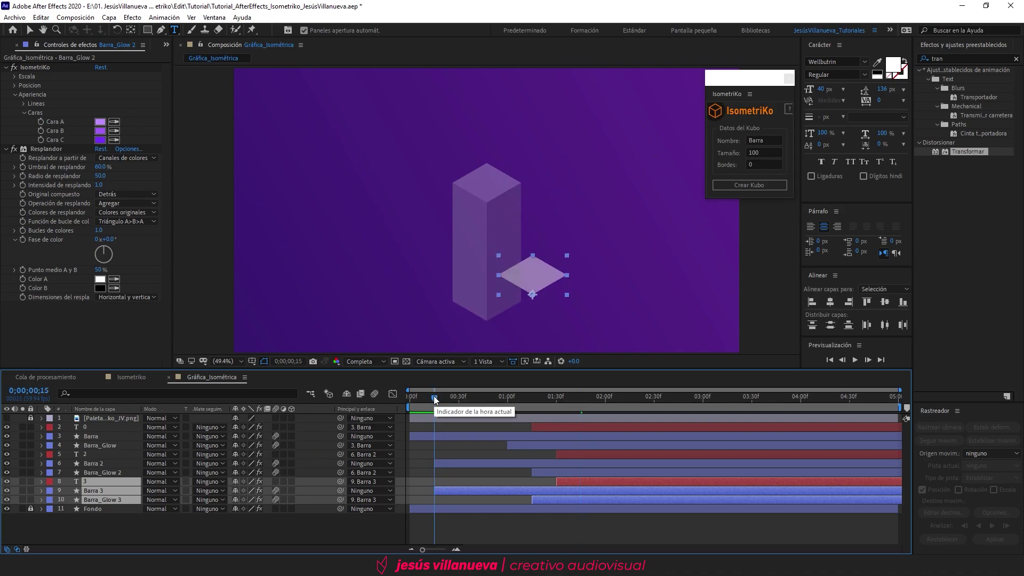
key("space")
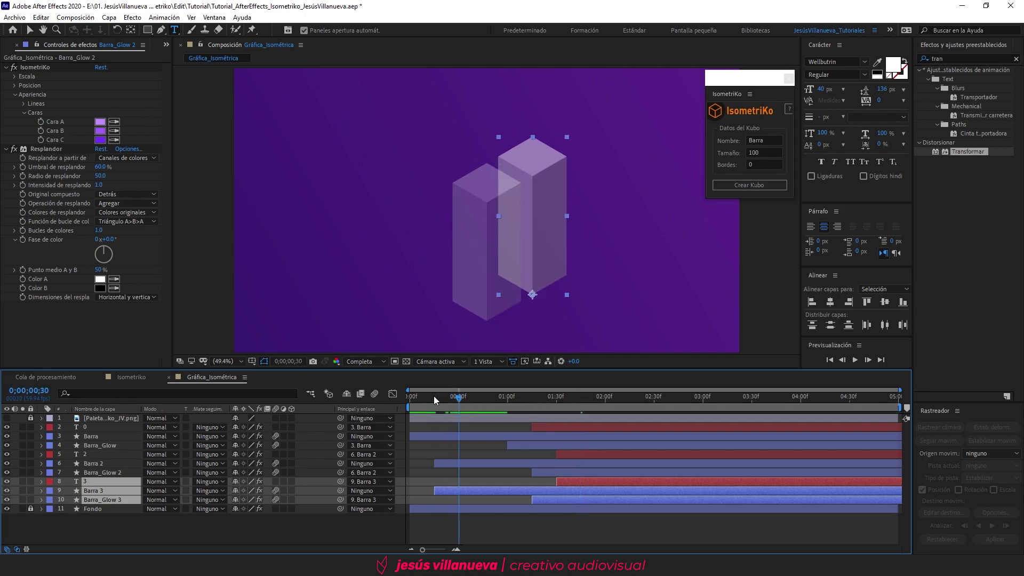
- Delay the third bar's layers and set Barra 3's Posicion Z to 400
left_click_drag(477, 490, 501, 489)
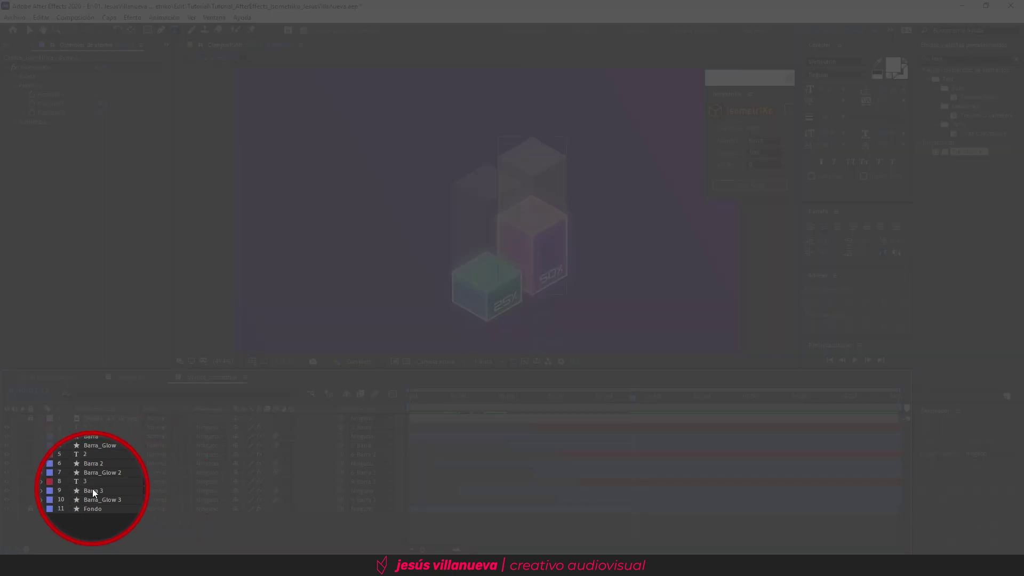
left_click(93, 491)
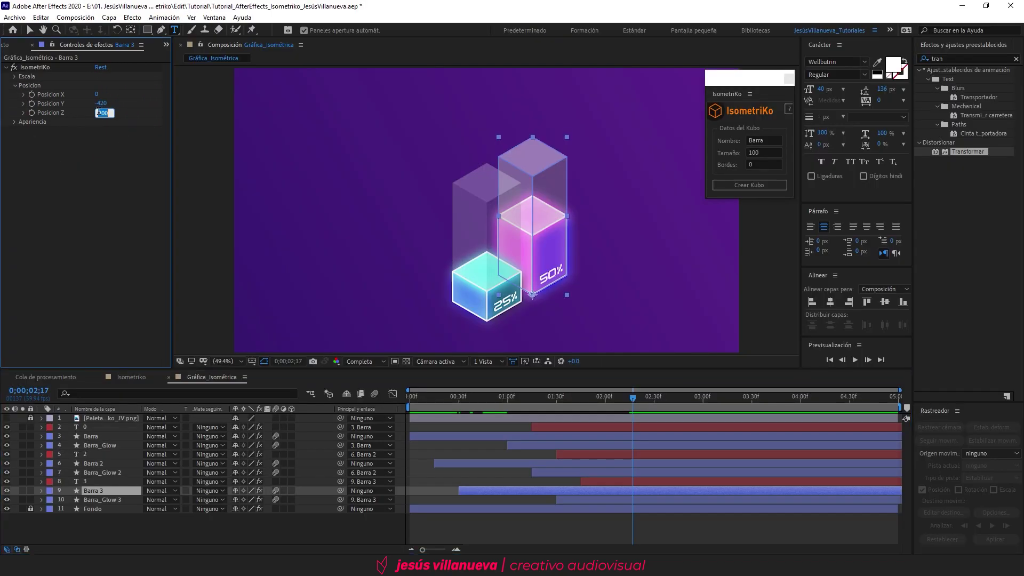
left_click(99, 112)
type("40")
key("Return")
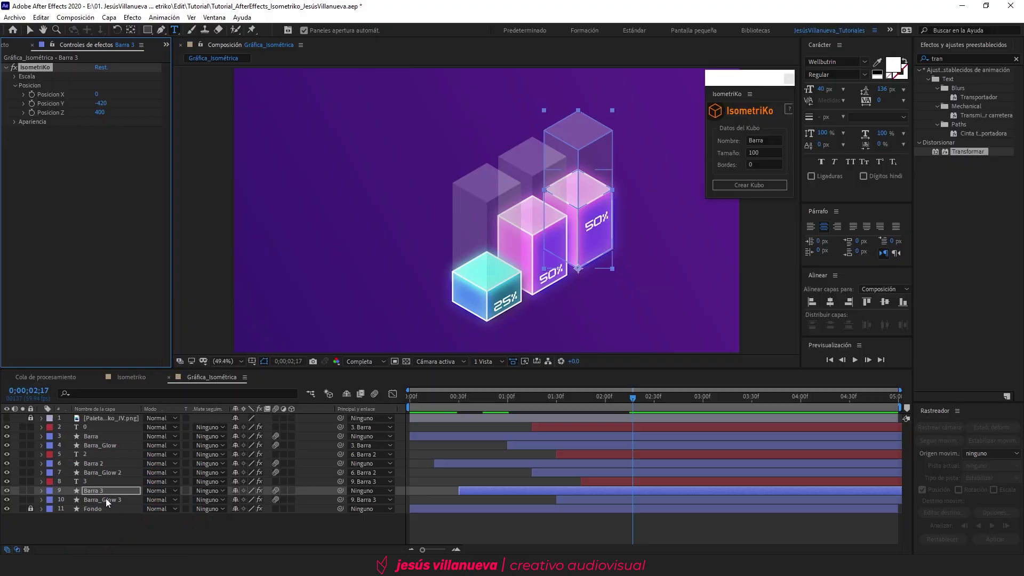
left_click(106, 498)
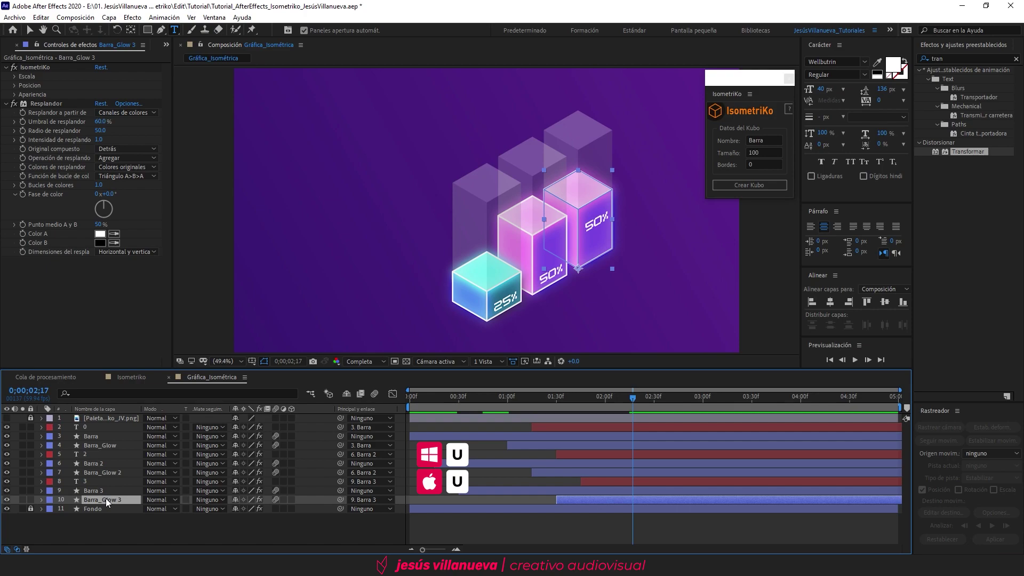
- Set Barra_Glow 3's final Escala Y keyframe to 337.5
key("u")
left_click(607, 400)
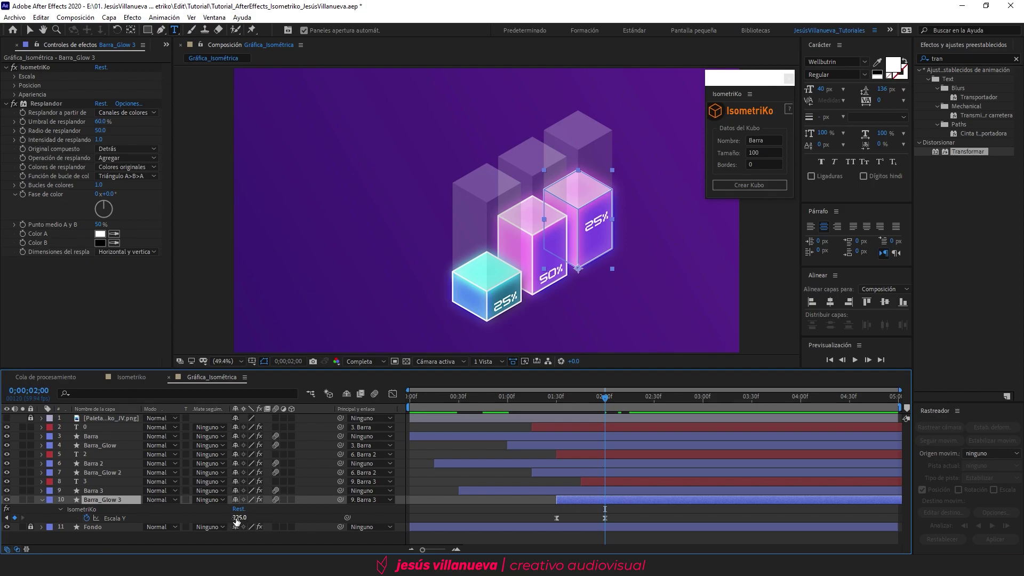
left_click(237, 519)
type("37.5")
key("Return")
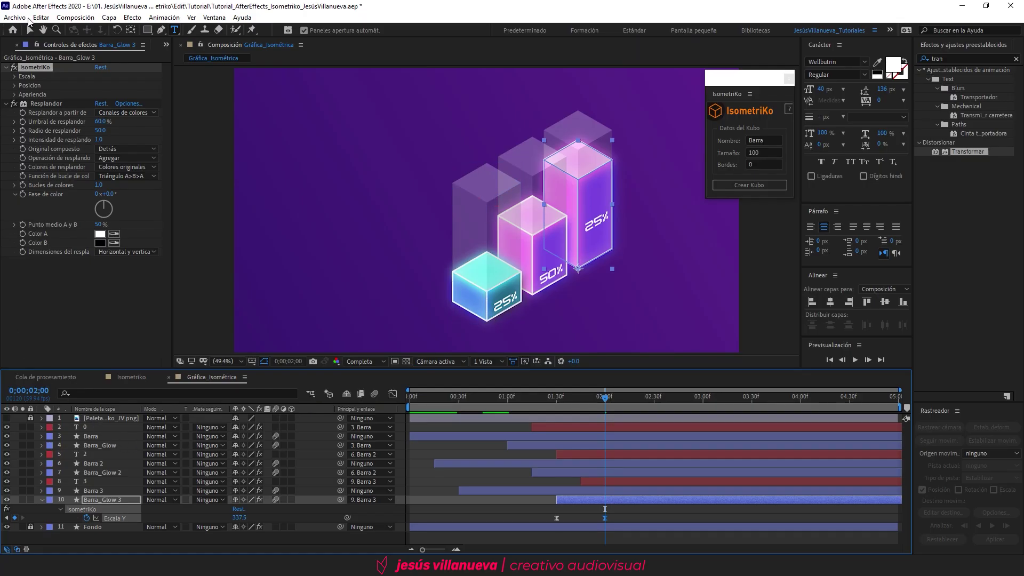
- Eyedrop yellow, orange and olive from the palette for the third cube's faces A, B, C
left_click(14, 95)
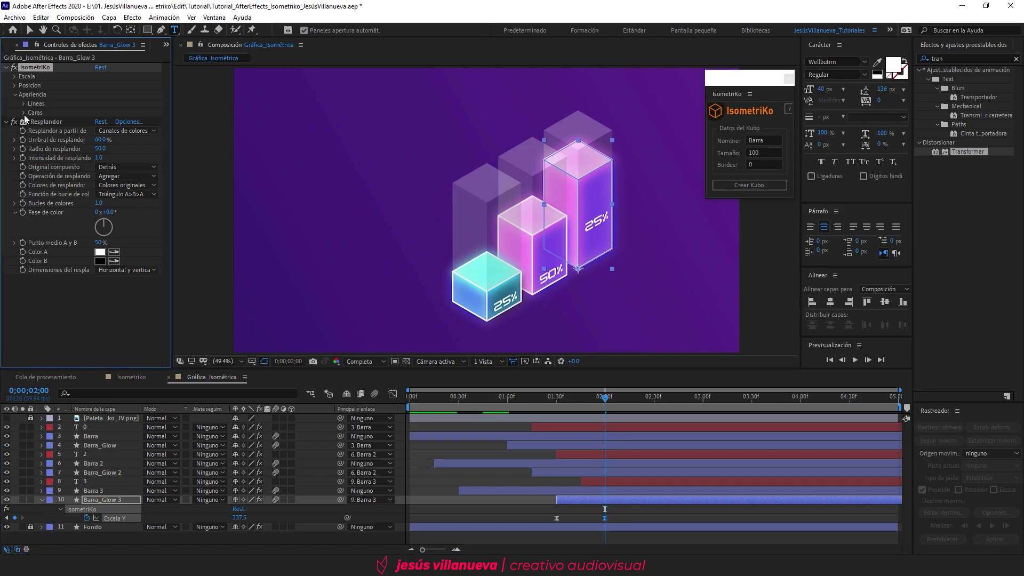
left_click(23, 114)
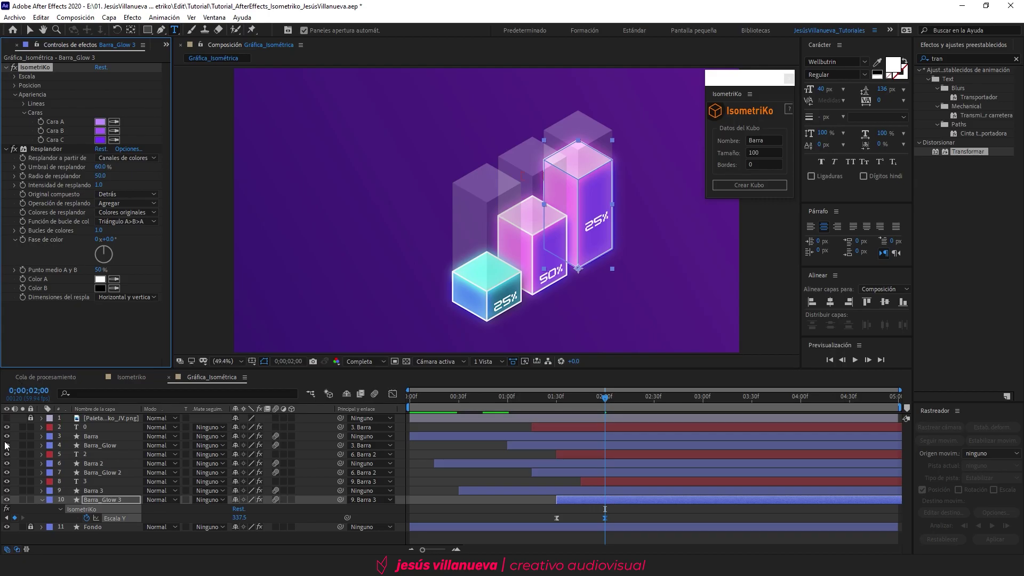
left_click(7, 418)
left_click(114, 122)
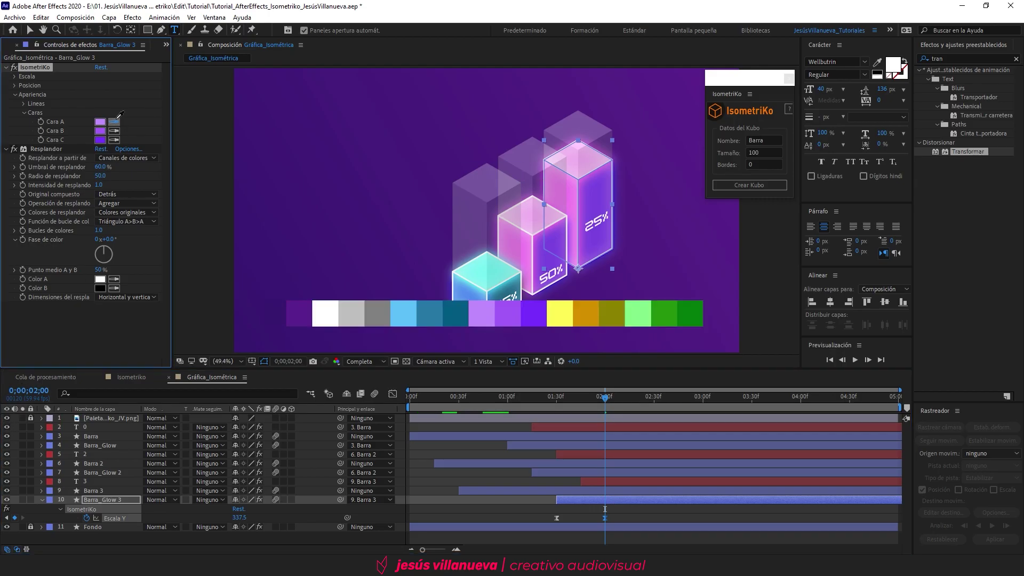
left_click(570, 316)
left_click(114, 130)
left_click(591, 307)
left_click(113, 140)
left_click(613, 312)
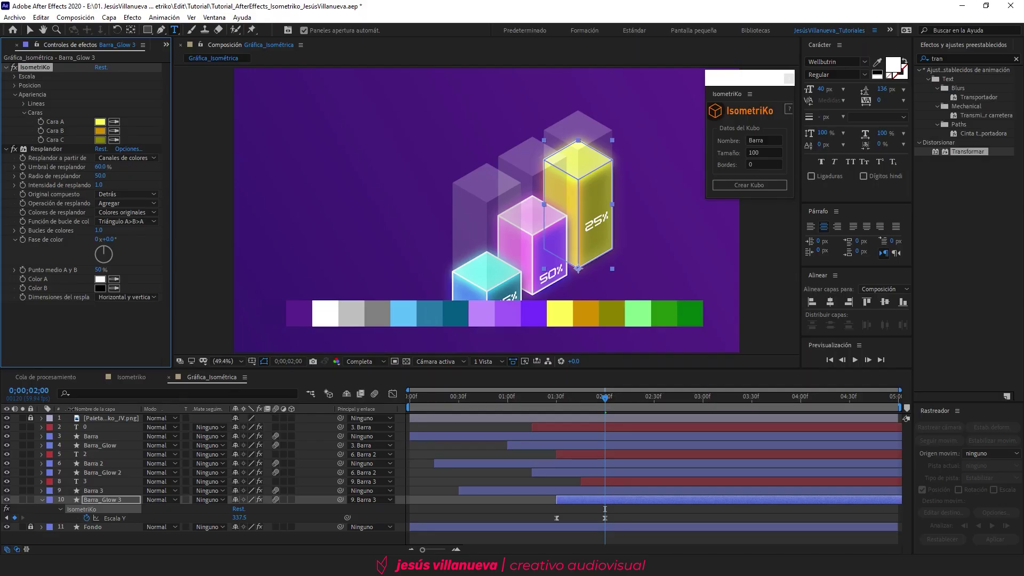
left_click(6, 418)
- Set label layer 3's Deslizador to 75, lower the label, and select the third bar's layers
left_click(84, 479)
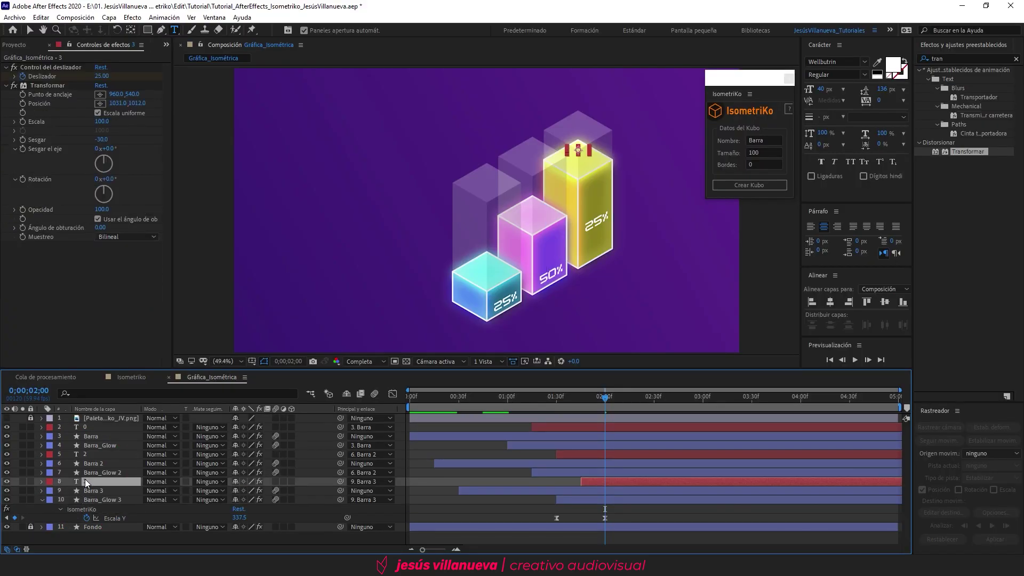
key("u")
left_click(629, 398)
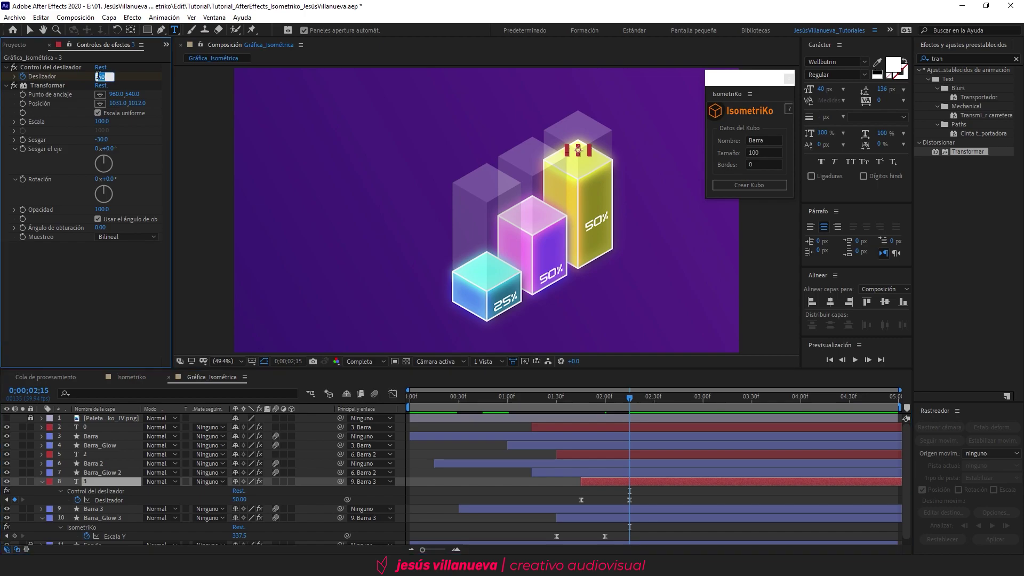
type("75")
key("Return")
left_click_drag(136, 103, 192, 107)
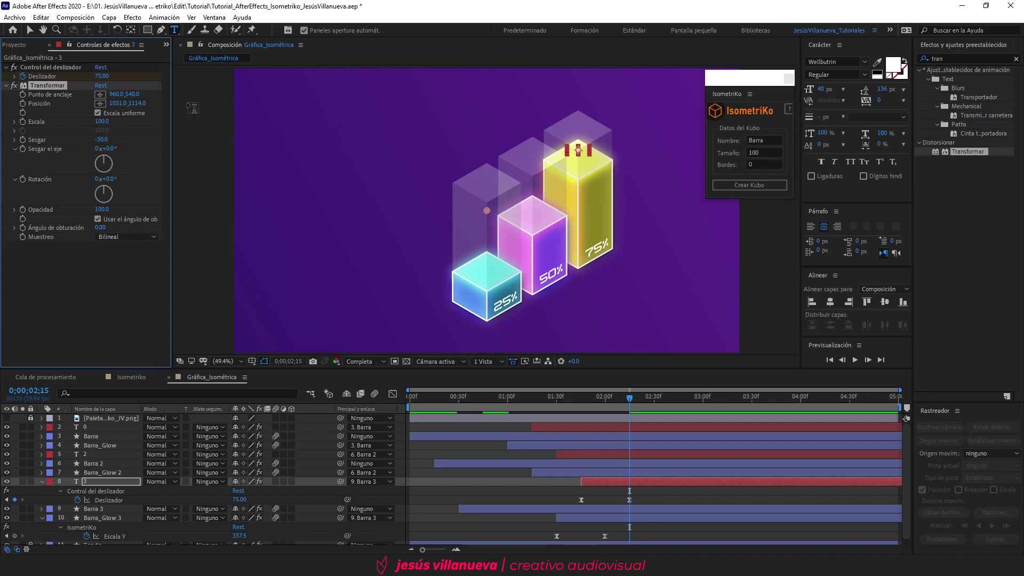
key("u")
left_click(110, 499)
left_click(105, 481, "shift")
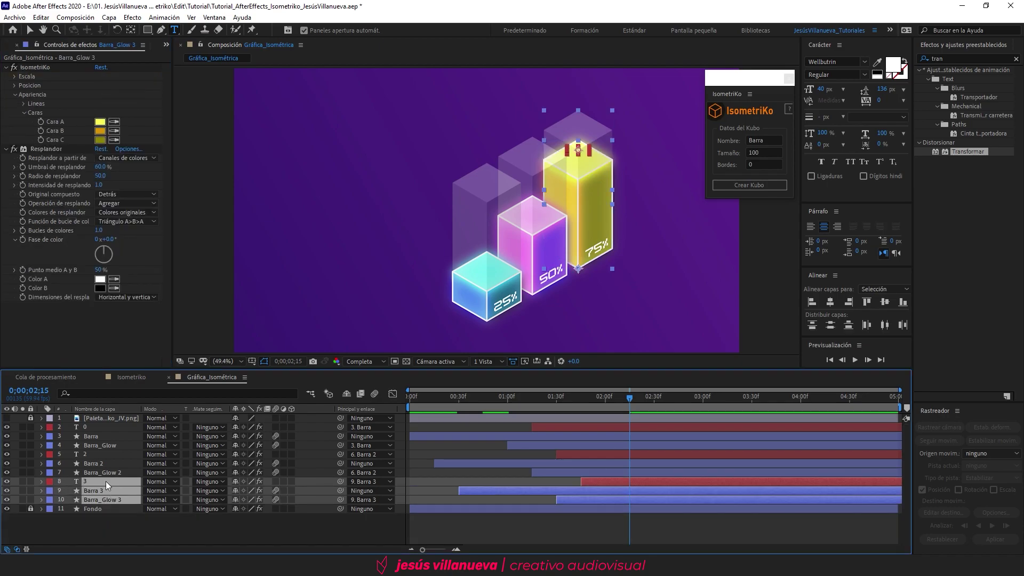
- Duplicate the third bar's layers, place them above Fondo, and delay them to start at 0:45
key("ctrl+d")
left_click_drag(105, 481, 103, 531)
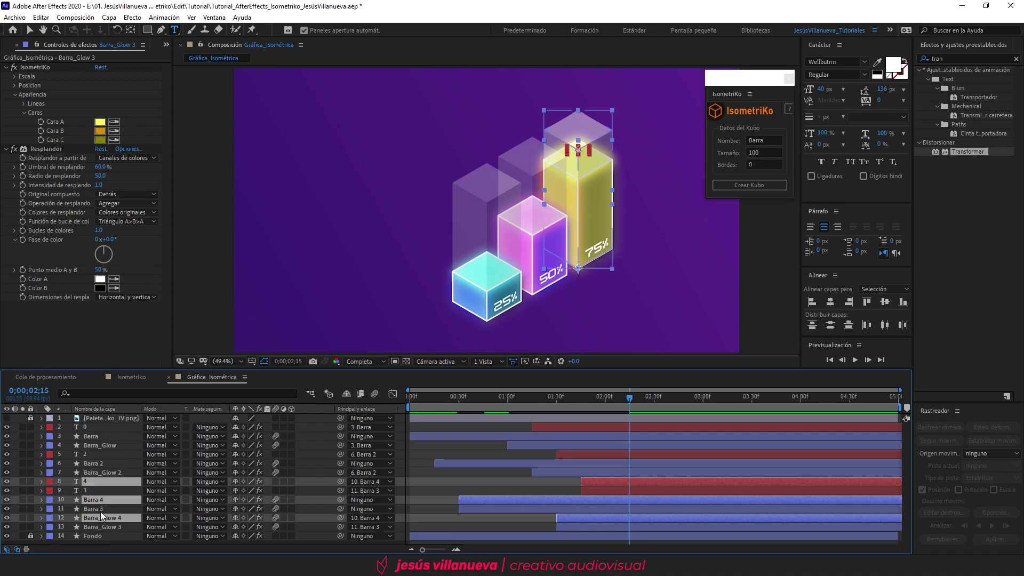
left_click(460, 398)
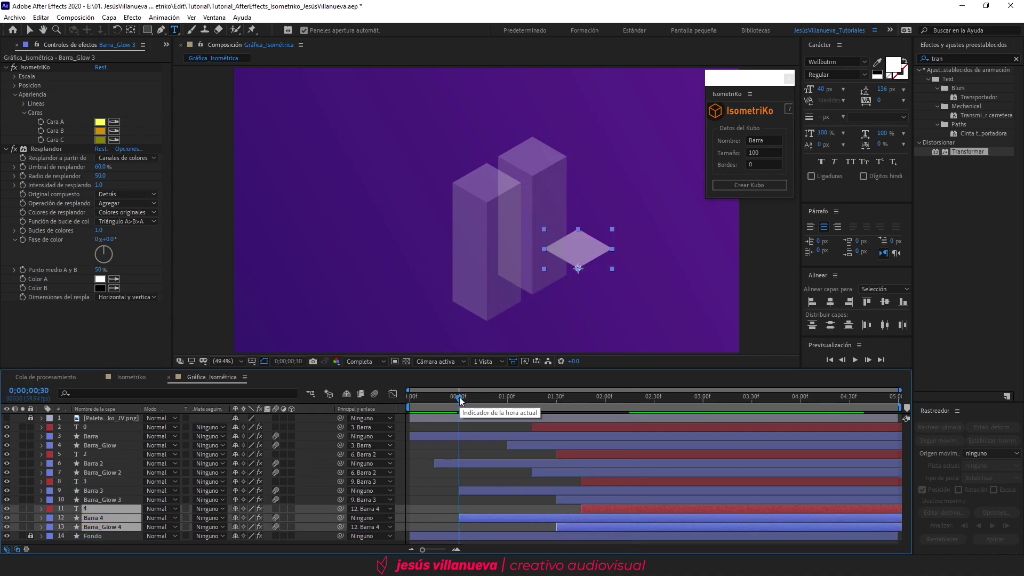
key("space")
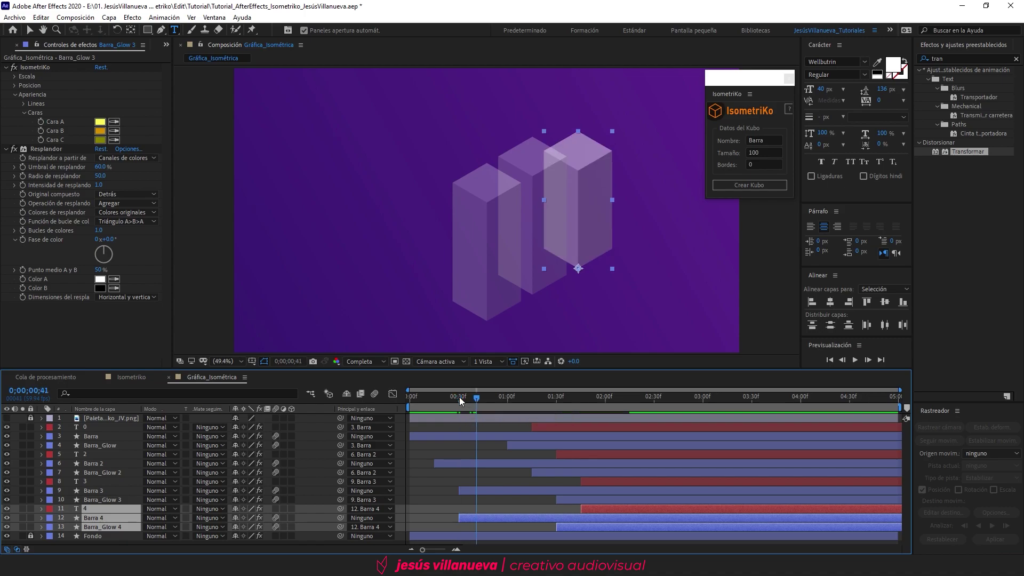
left_click_drag(475, 519, 494, 519)
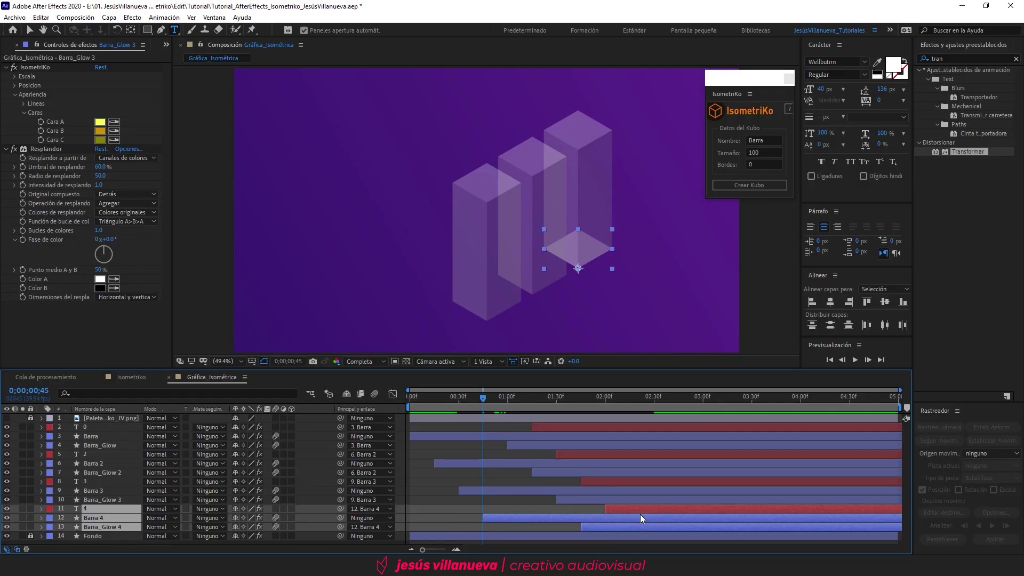
- Set Barra 4's IsometriKo Posicion Z to 600
key("v")
left_click(634, 516)
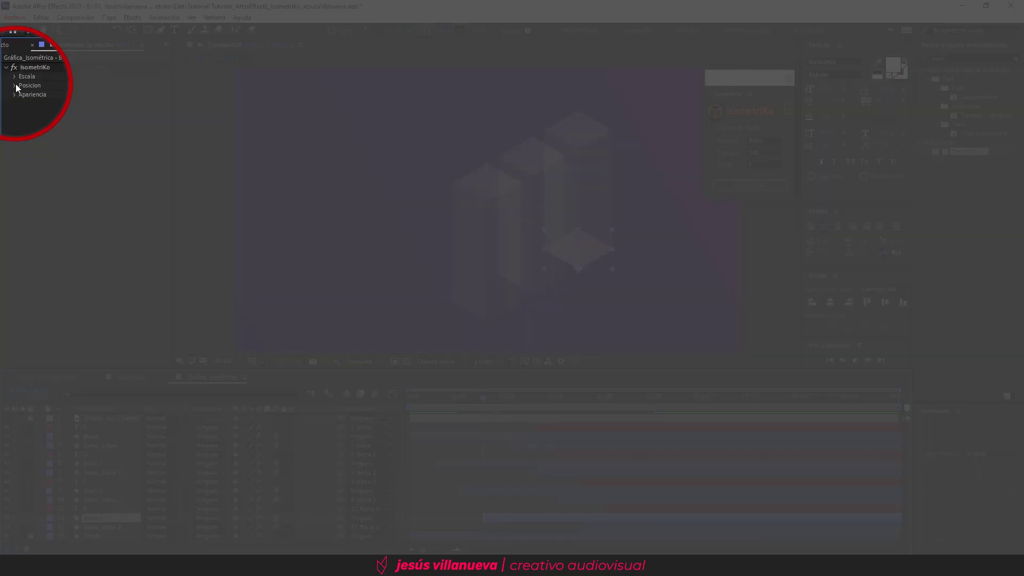
left_click(15, 86)
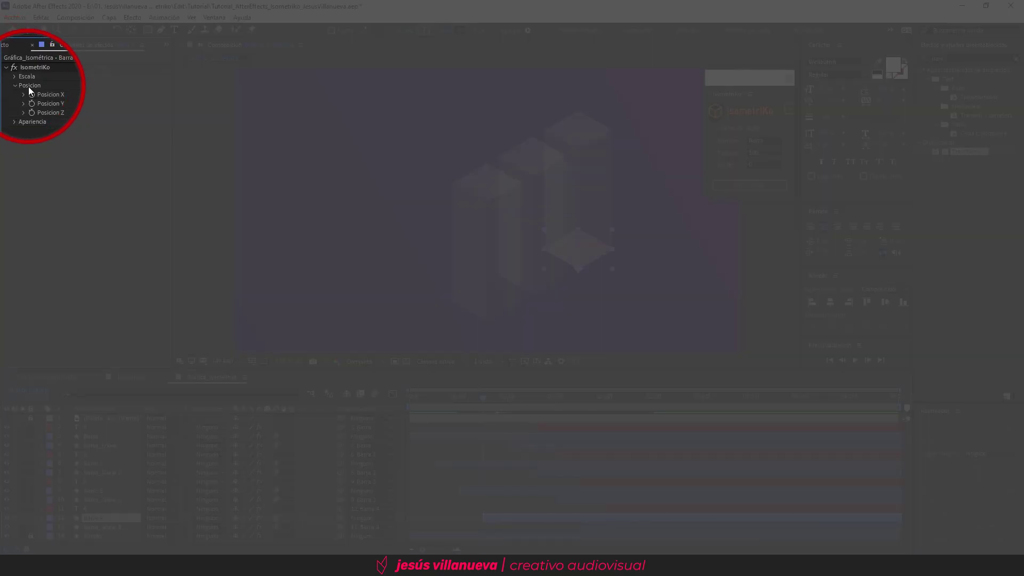
left_click(100, 111)
type("600")
key("Return")
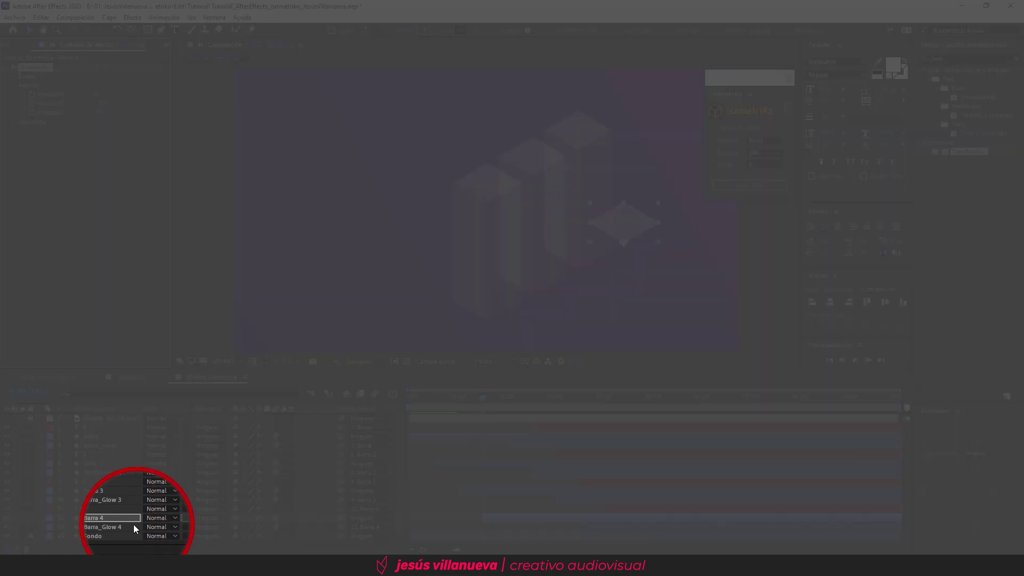
left_click(107, 527)
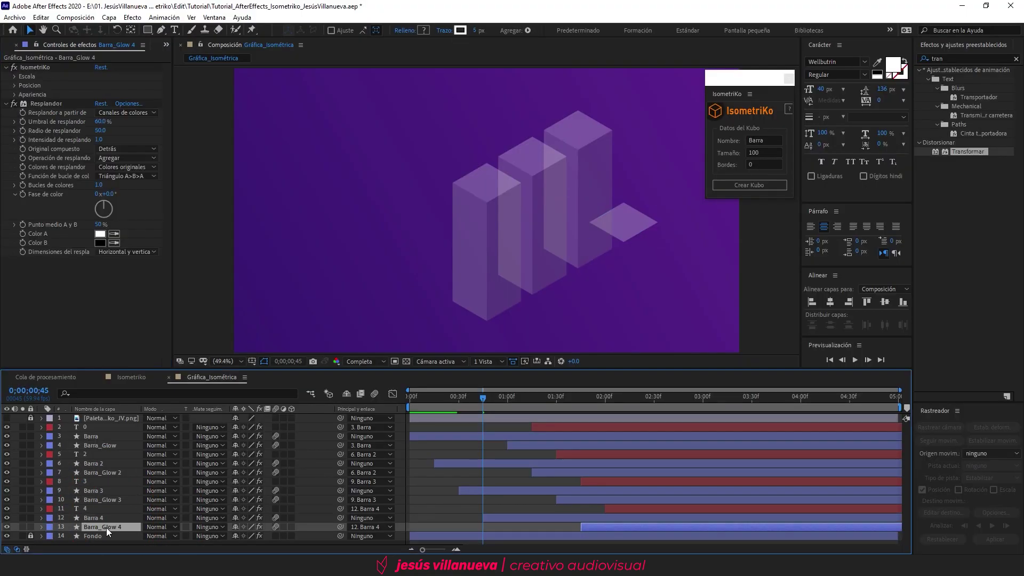
- Set Barra_Glow 4's Escala Y keyframe to 450
key("u")
left_click_drag(599, 398, 629, 396)
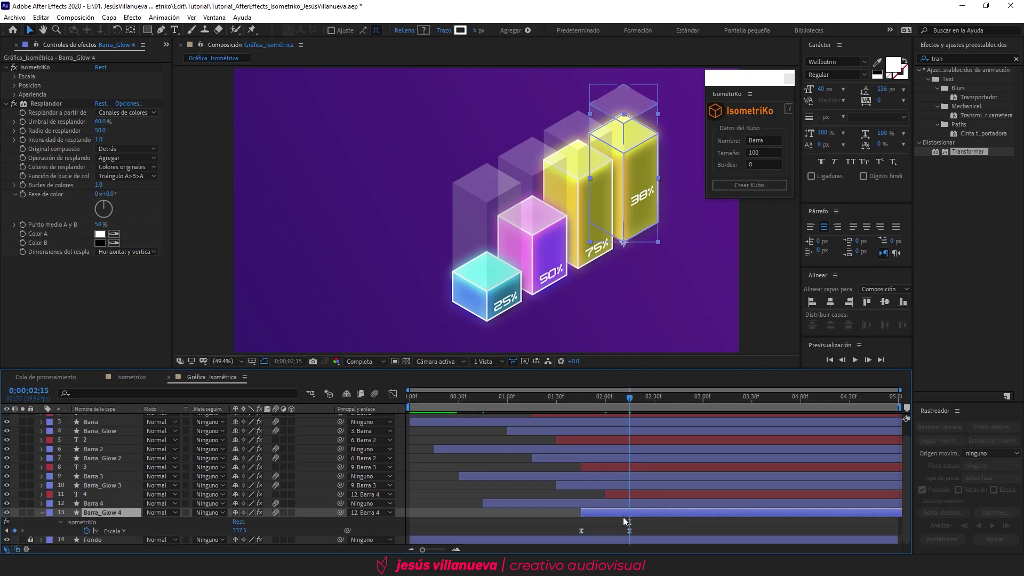
scroll(123, 528, "down", 1)
left_click(239, 530)
type("450")
key("Return")
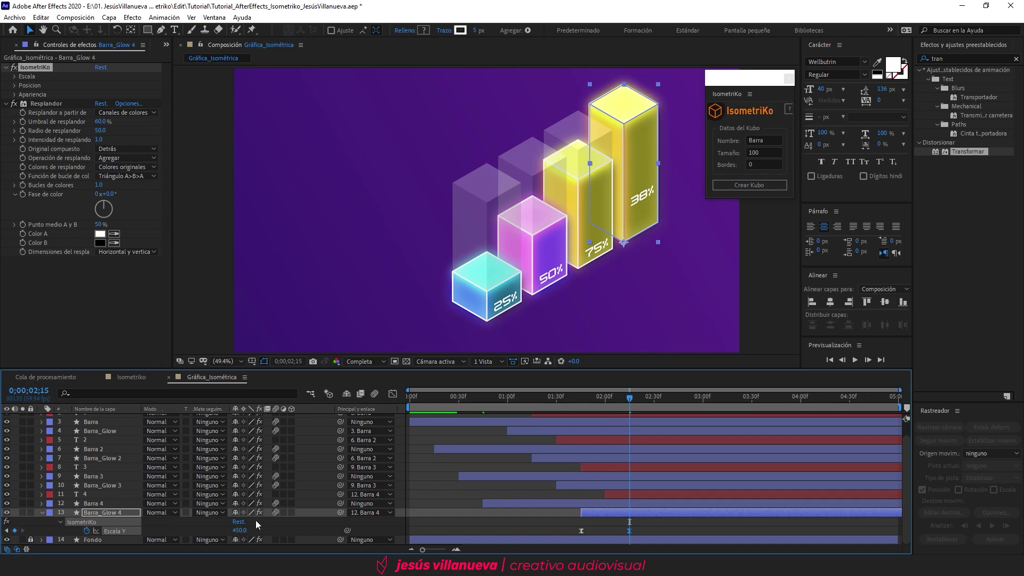
- Sample light, medium and dark green from the palette for the fourth cube's faces A, B, C
left_click(15, 95)
left_click(23, 112)
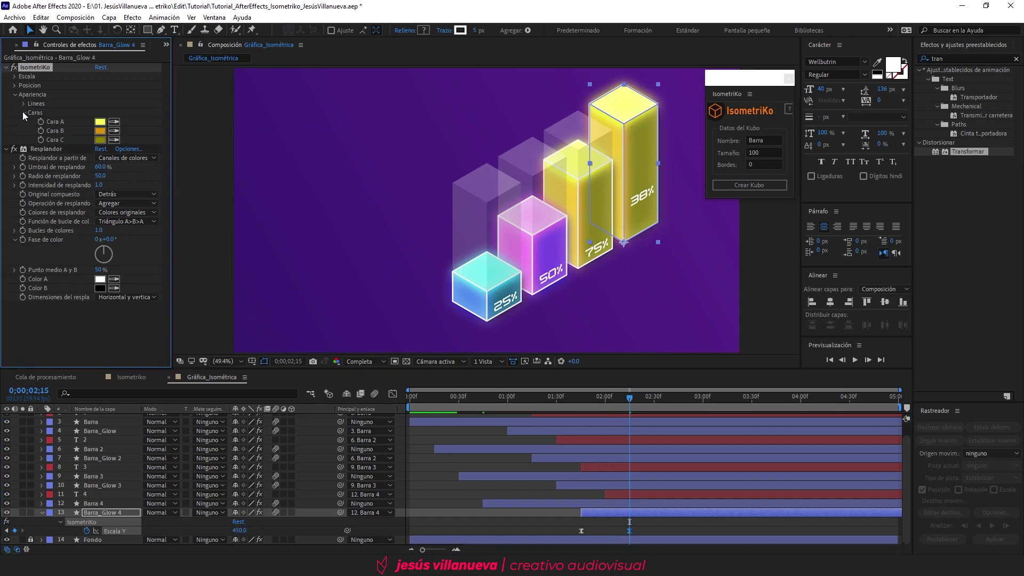
left_click(115, 121)
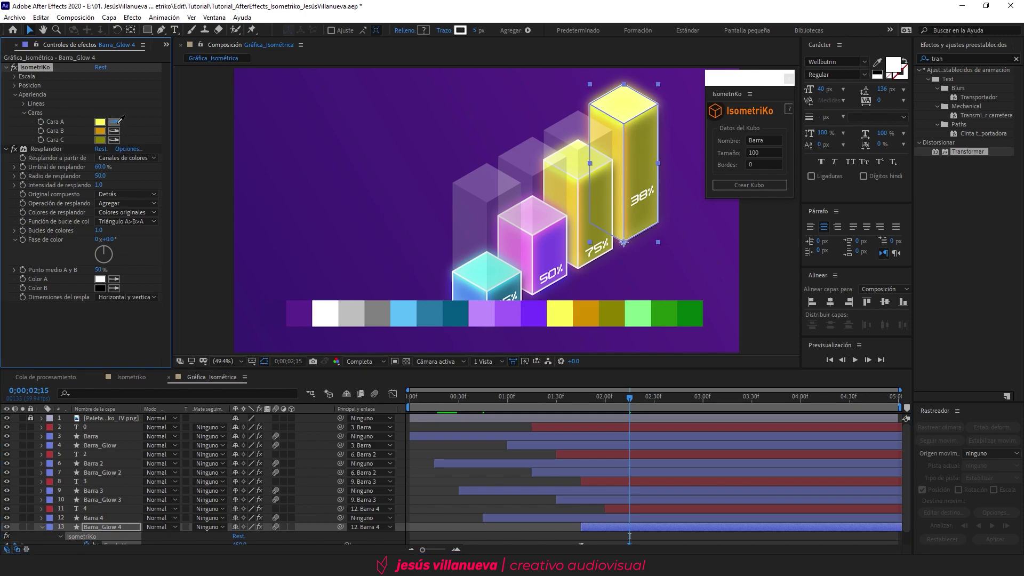
left_click(651, 315)
left_click(114, 131)
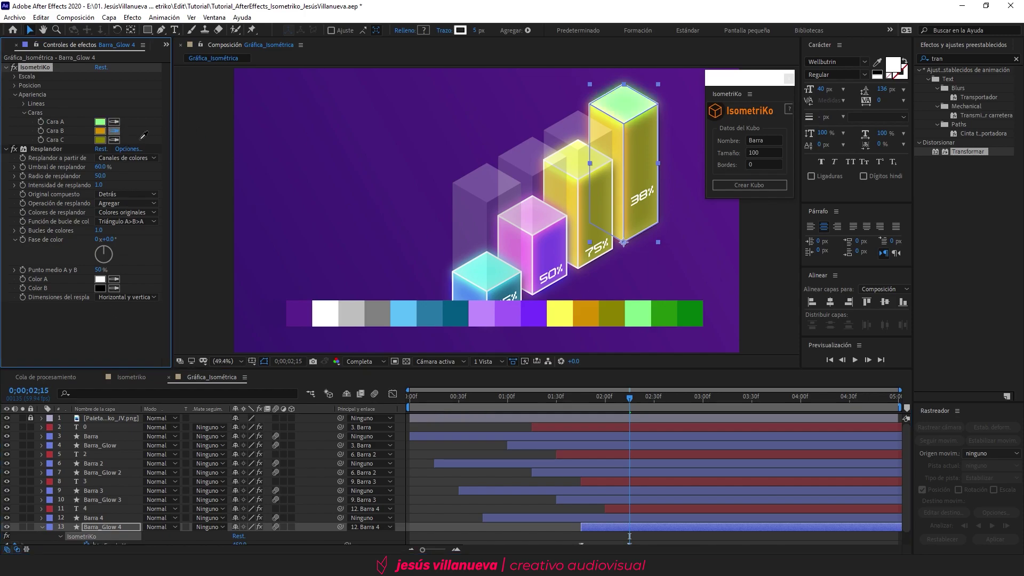
left_click(670, 308)
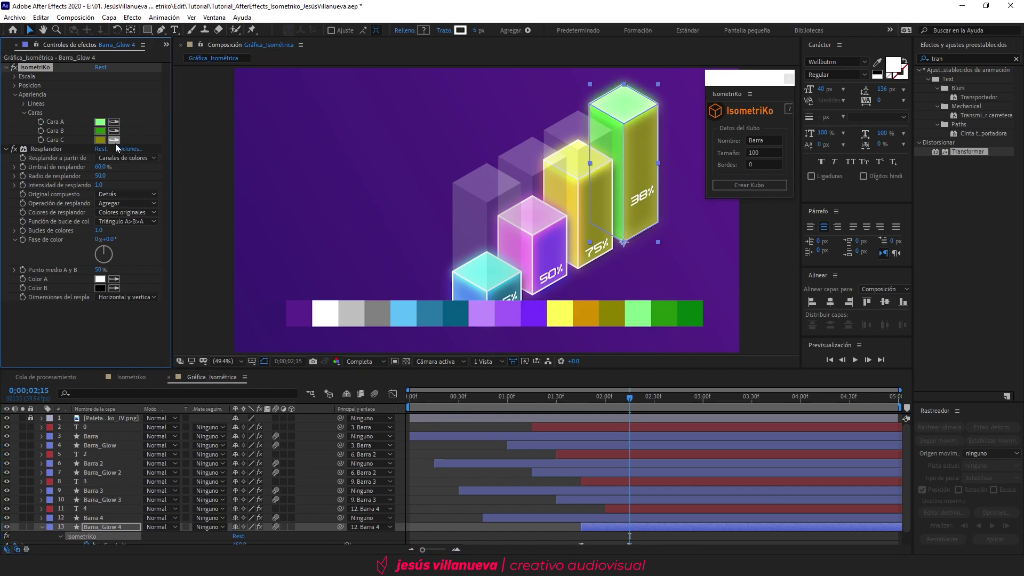
left_click(691, 309)
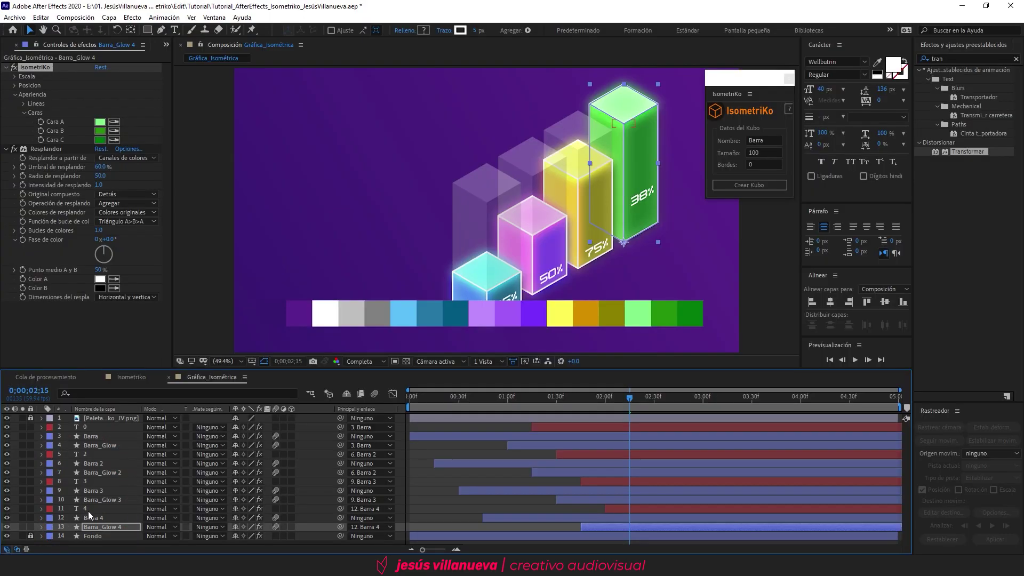
left_click(88, 512)
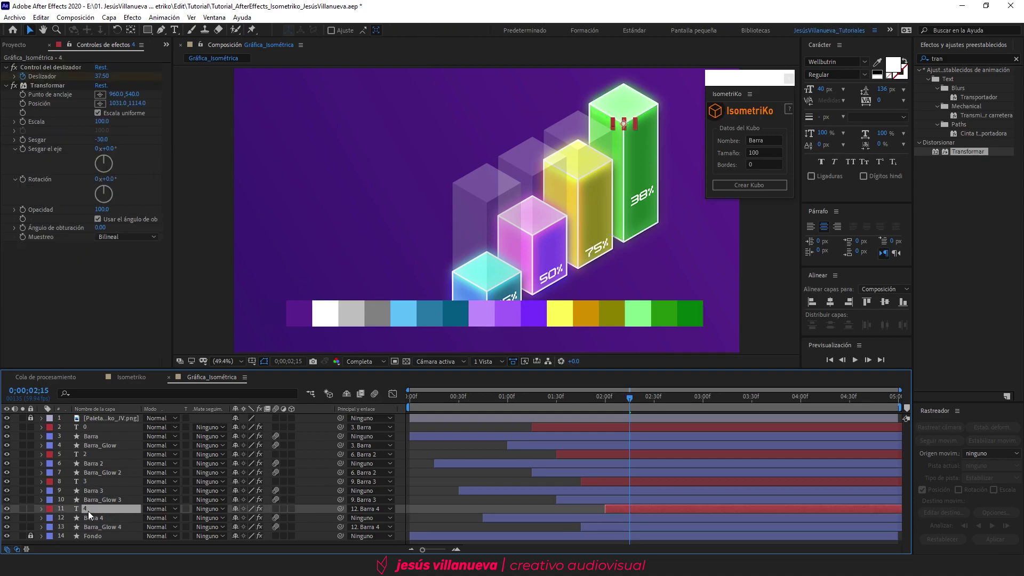
- Set label layer 4's final Deslizador keyframe to 100
key("u")
left_click_drag(638, 397, 655, 397)
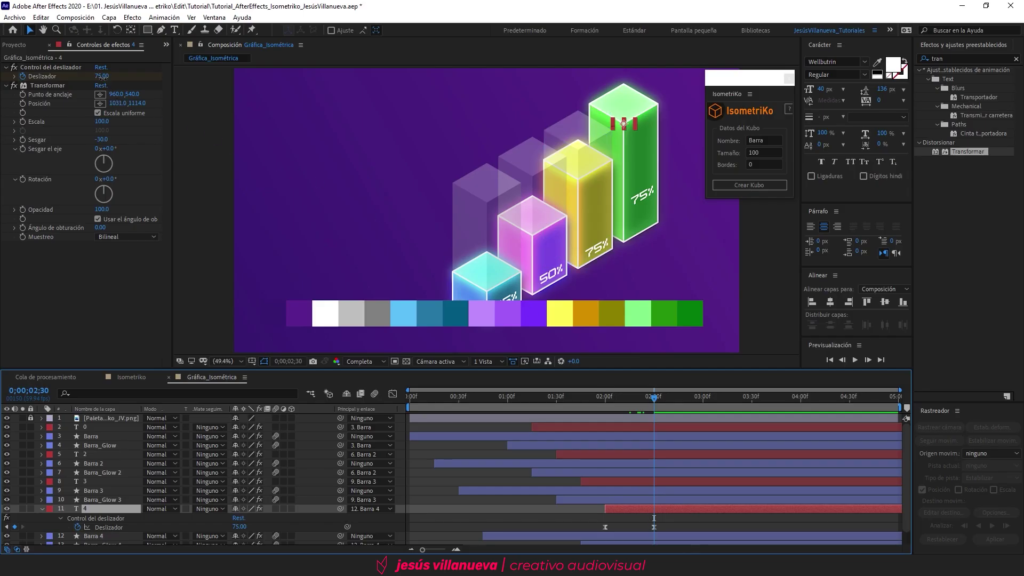
left_click(102, 77)
type("100")
key("Return")
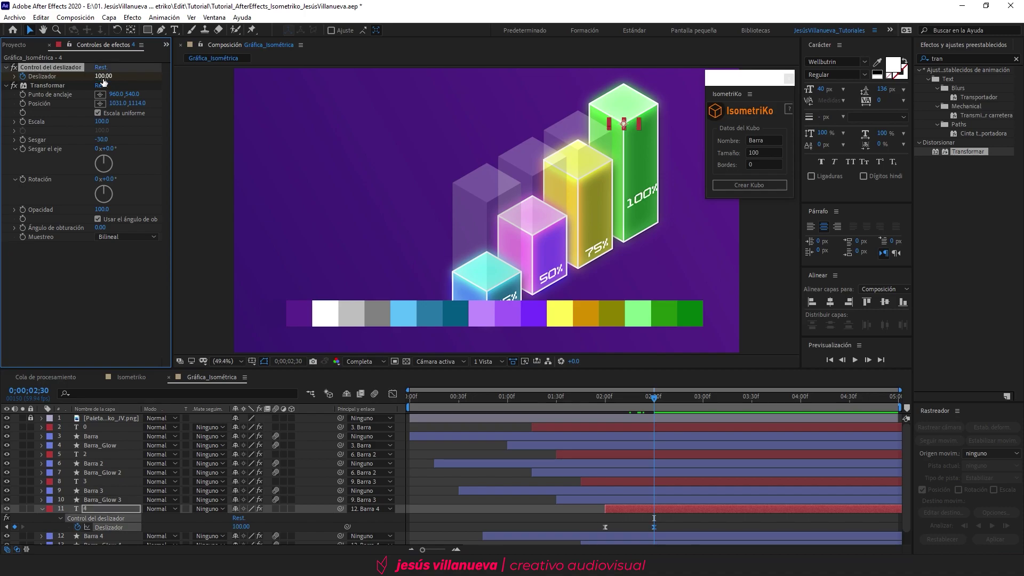
- Hide the colour palette reference and preview the four-bar animation from the start
left_click(48, 85)
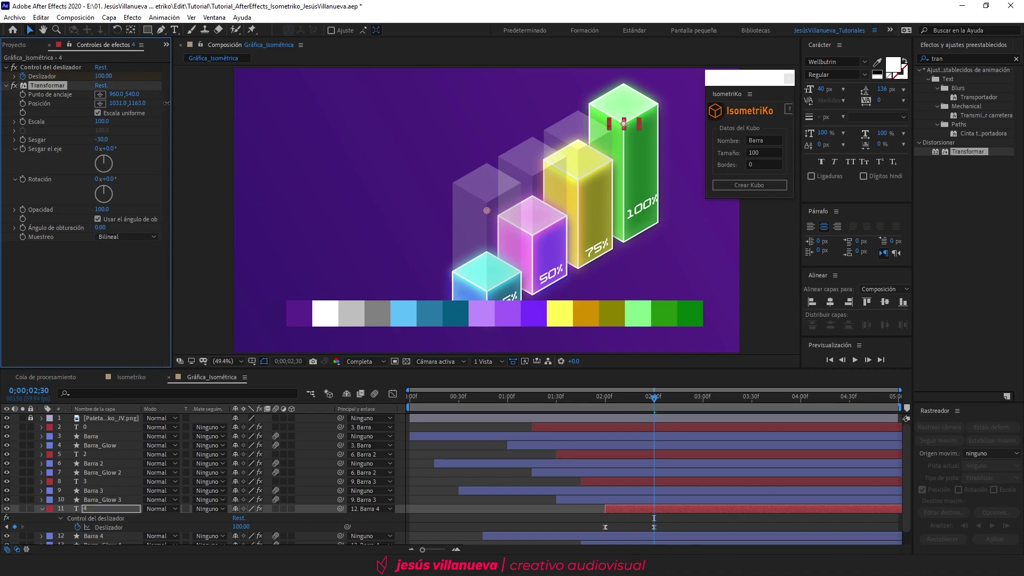
left_click(7, 418)
left_click(43, 509)
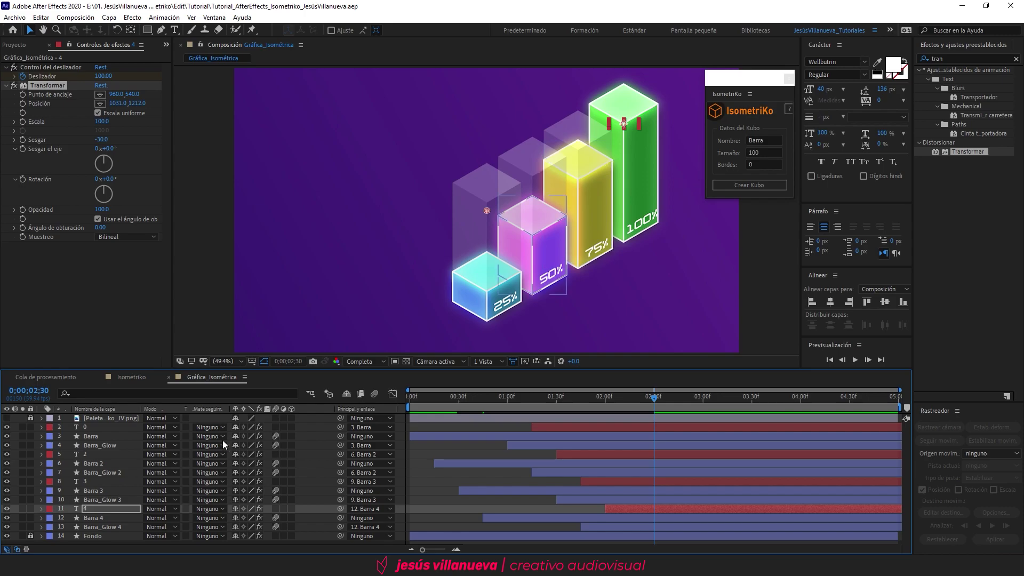
key("Home")
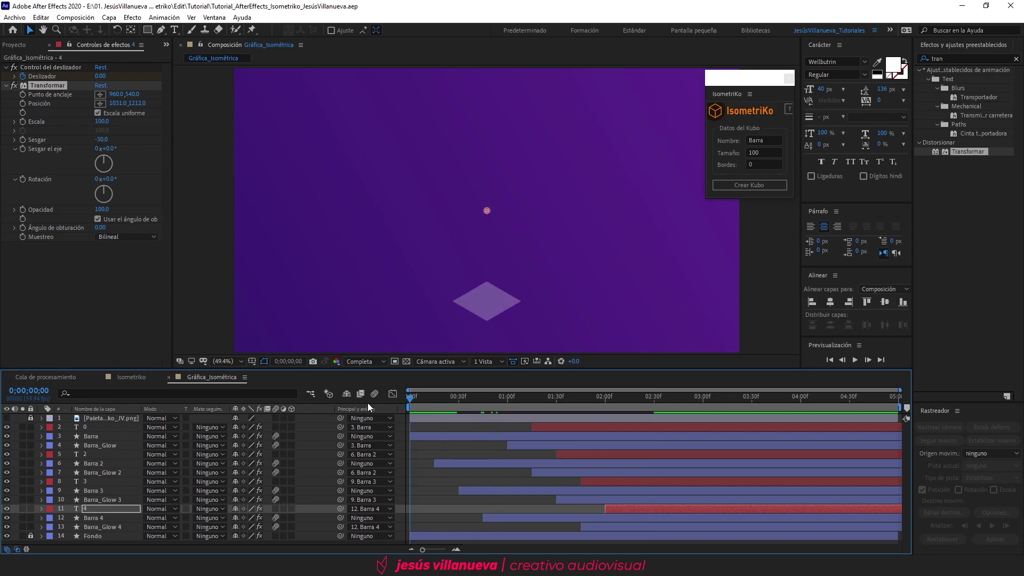
key("space")
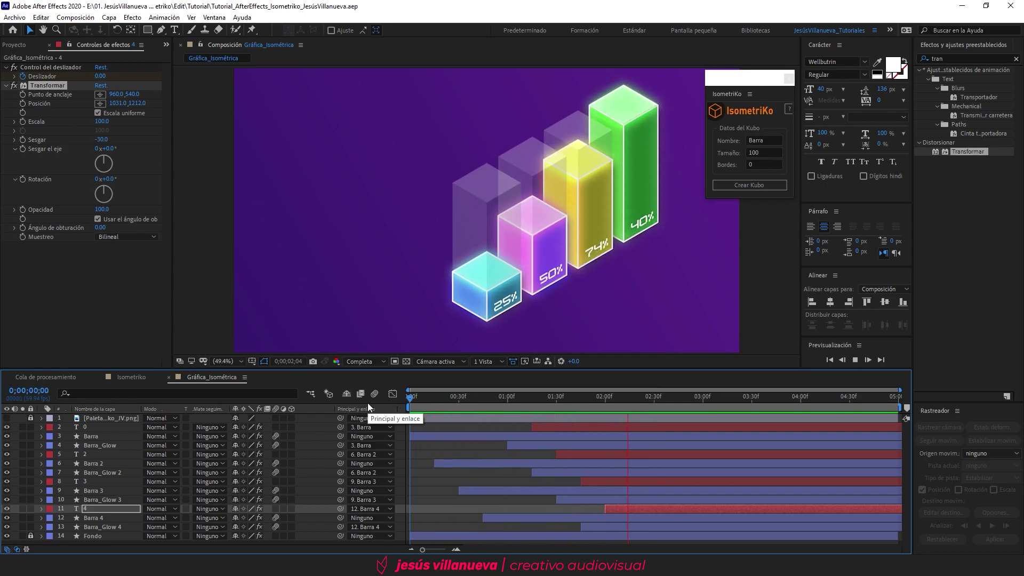
key("space")
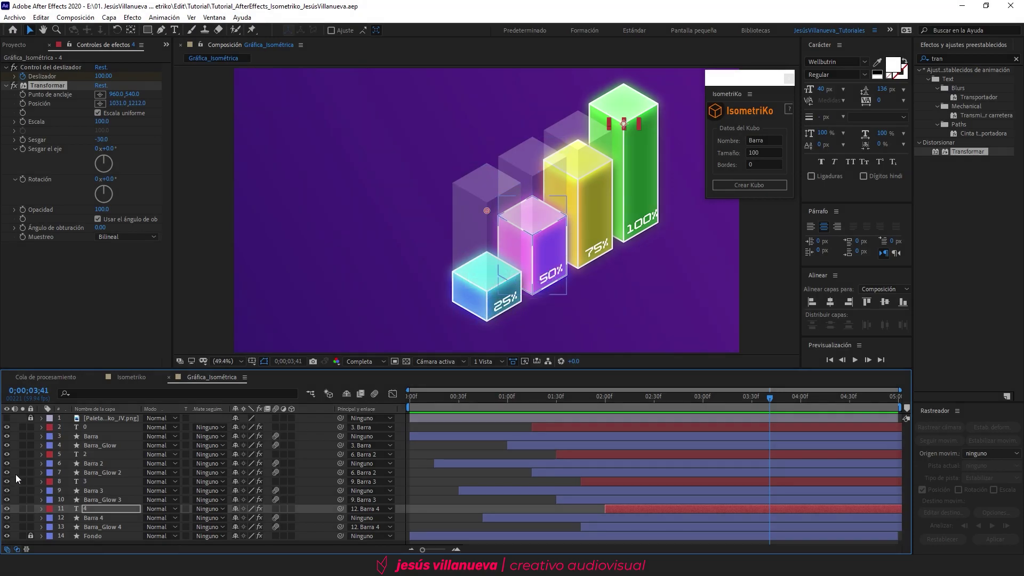
key("F2")
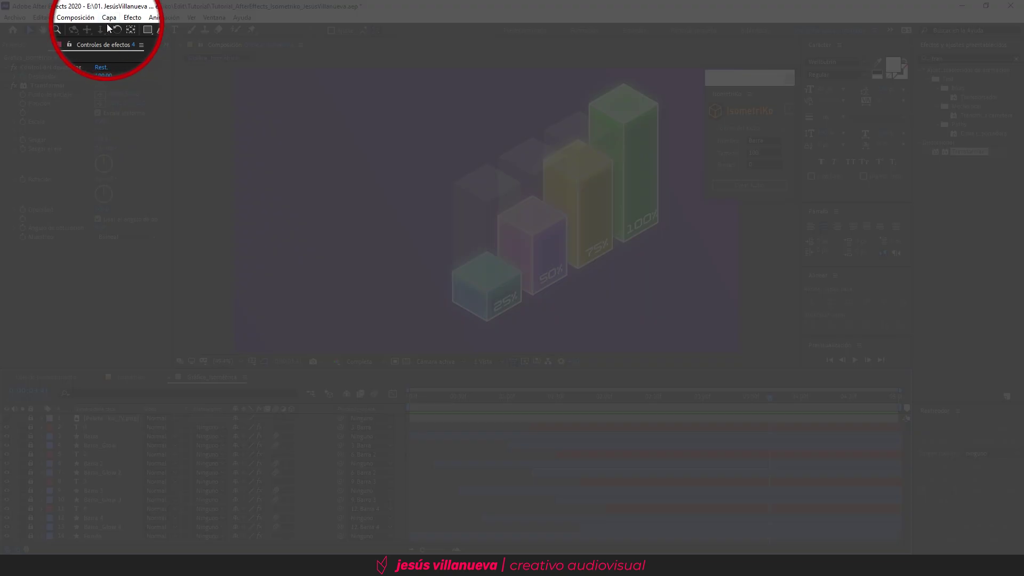
- Create a black 1920×1080 solid named Cuadrícula via Capa > Nuevo > Sólido
left_click(108, 18)
mouse_move(254, 31)
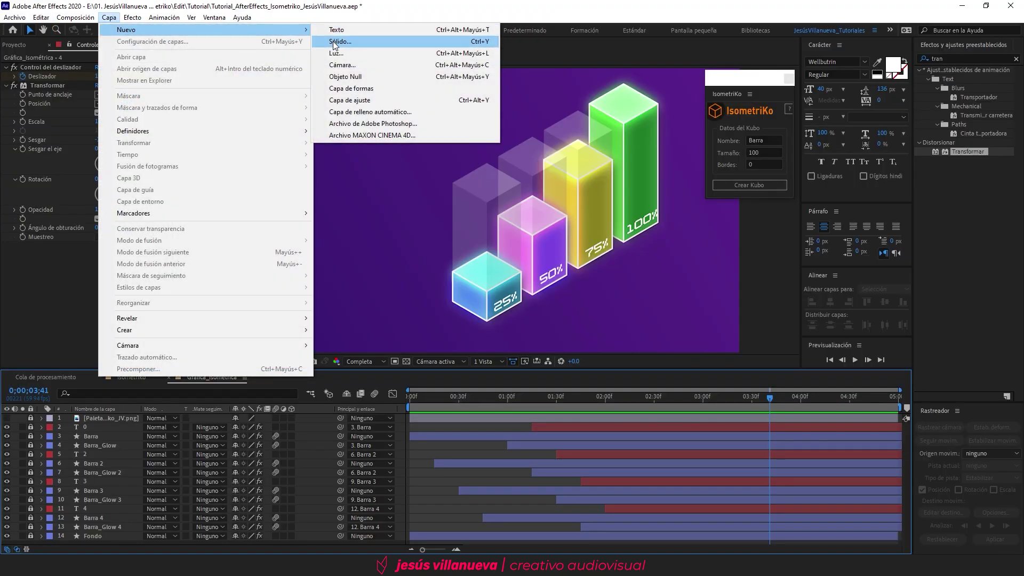
left_click(333, 41)
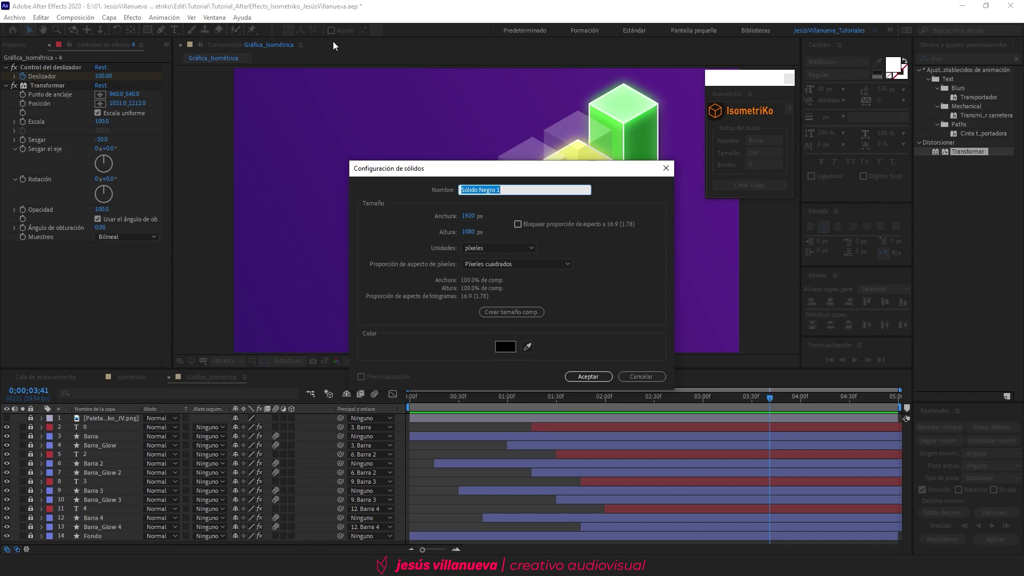
type("Cuadrícula")
left_click(592, 376)
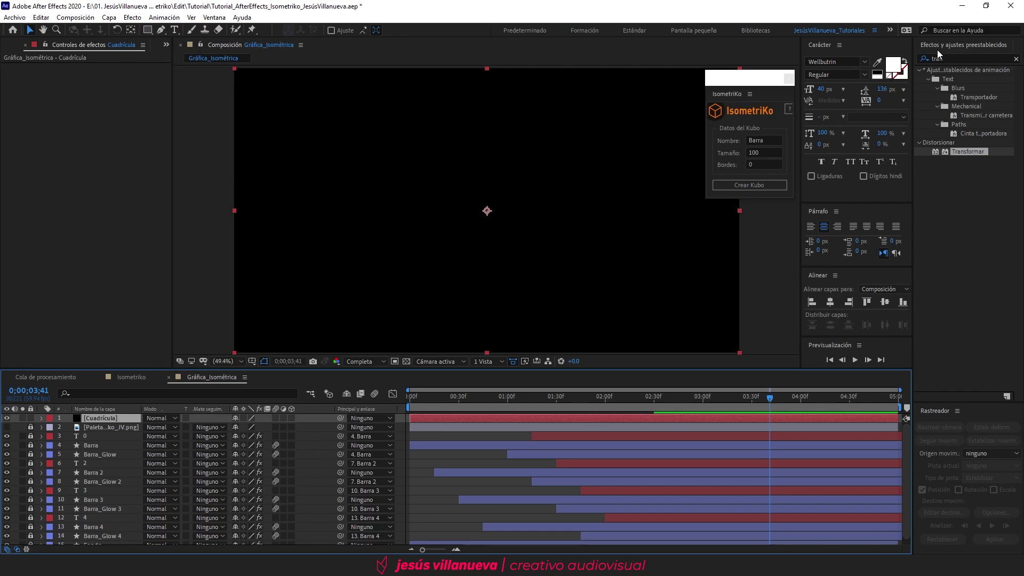
left_click(953, 59)
- Apply the Cuadrícula effect to the solid, sized by Anchura del regulador with Anchura 200
type("cuad")
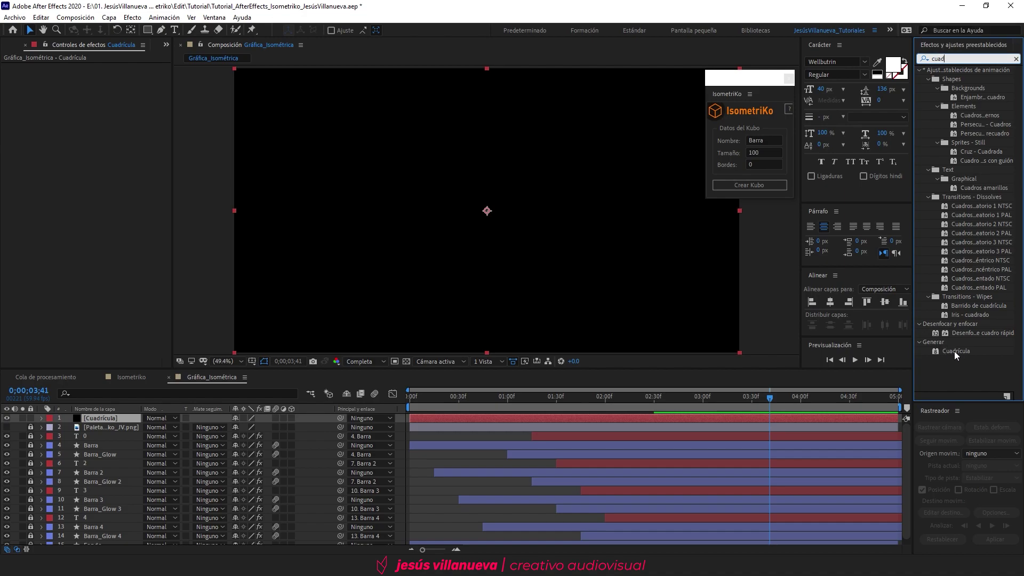
left_click_drag(960, 350, 109, 417)
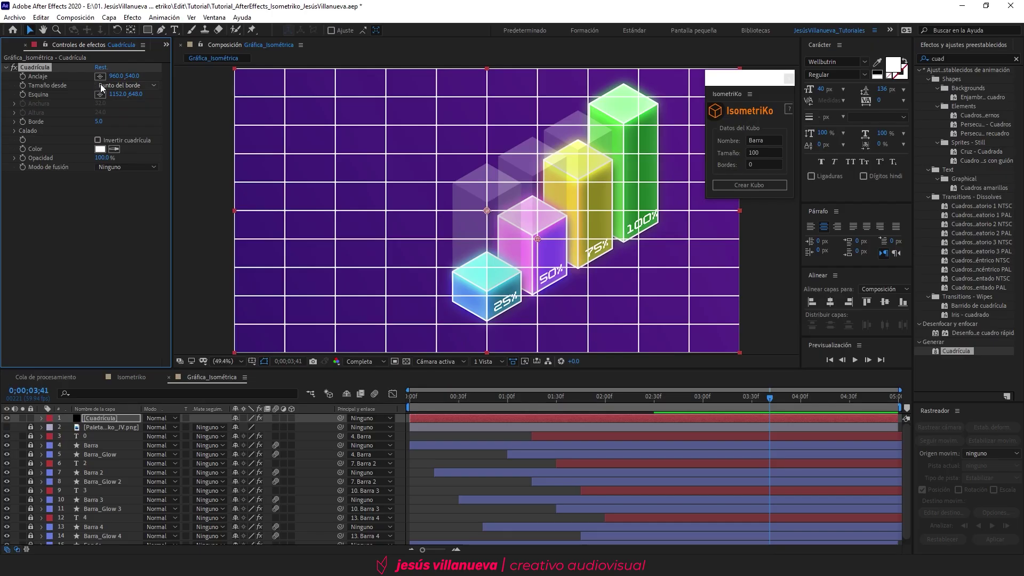
left_click(100, 84)
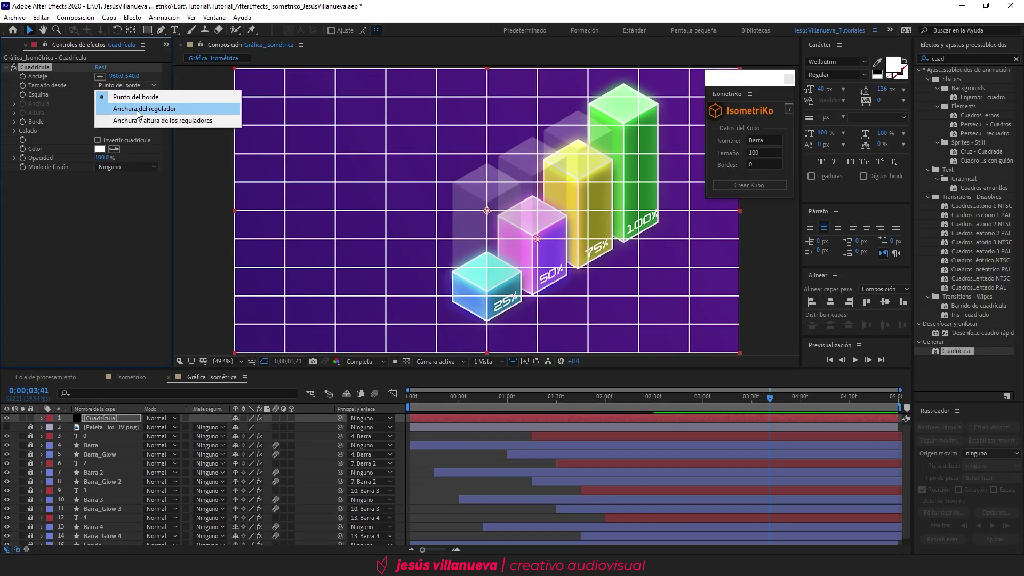
left_click(137, 109)
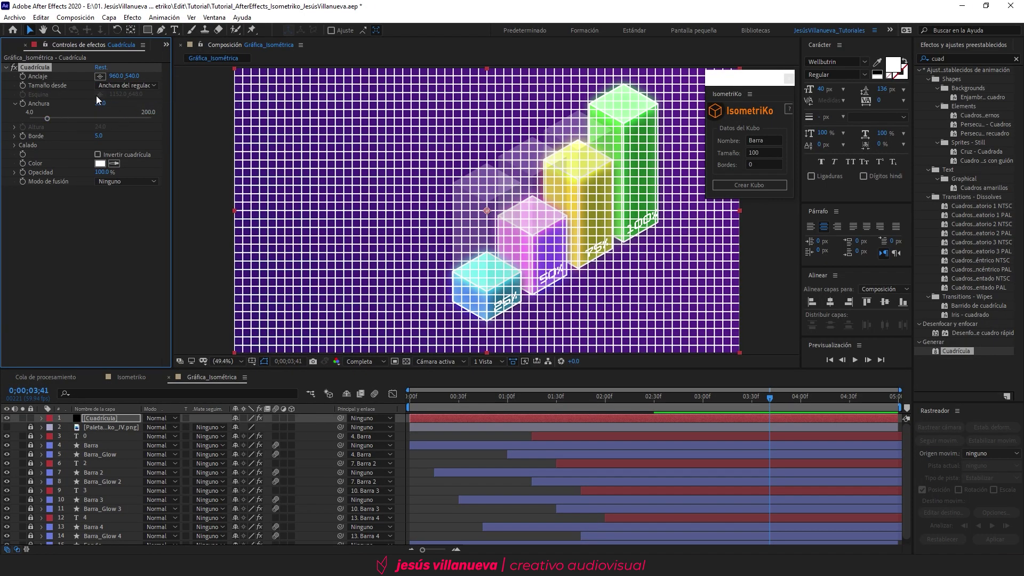
left_click_drag(47, 120, 187, 128)
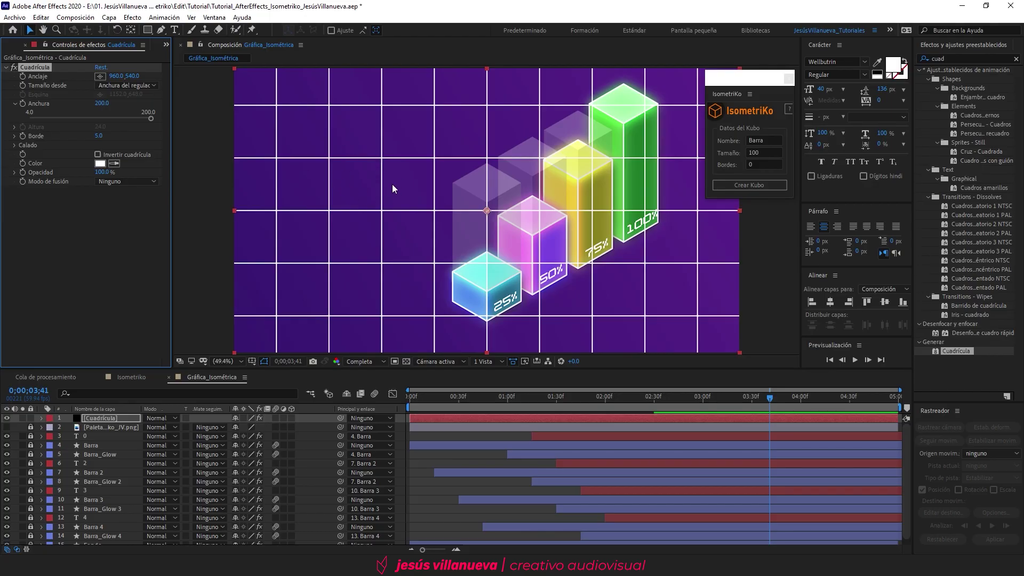
left_click(960, 59)
type("trans")
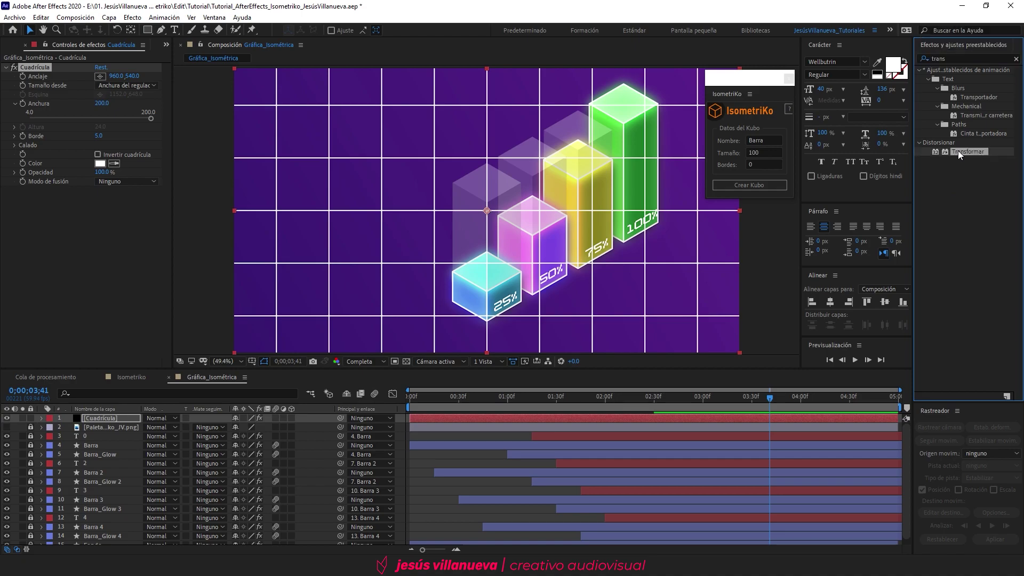
- Apply Transformar to the grid with Sesgar -30, Escala 50 and anchor X 570
mouse_move(961, 151)
left_mouse_down()
mouse_move(89, 402)
mouse_move(98, 415)
left_mouse_up()
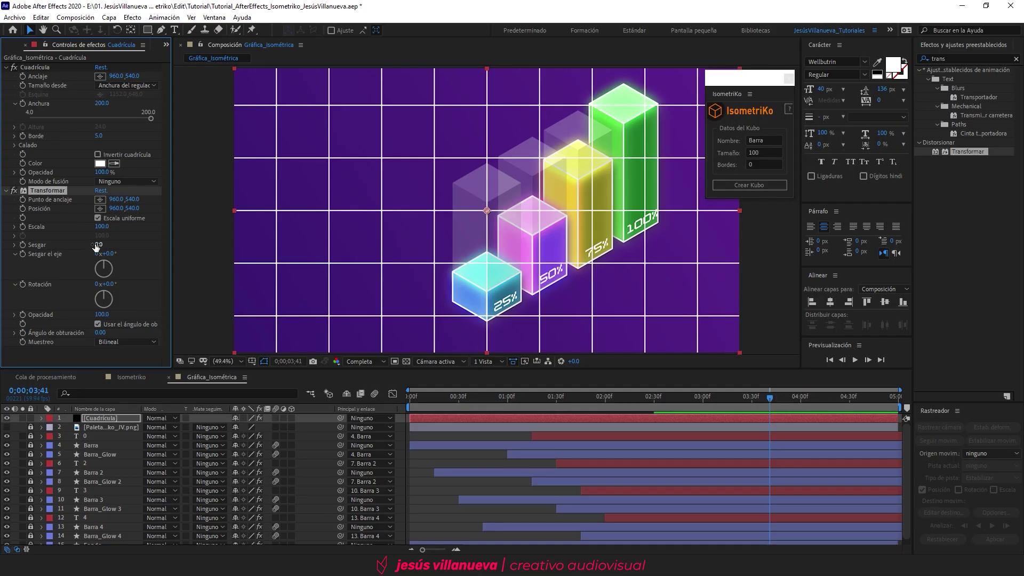
left_click(98, 245)
type("-30")
key("Return")
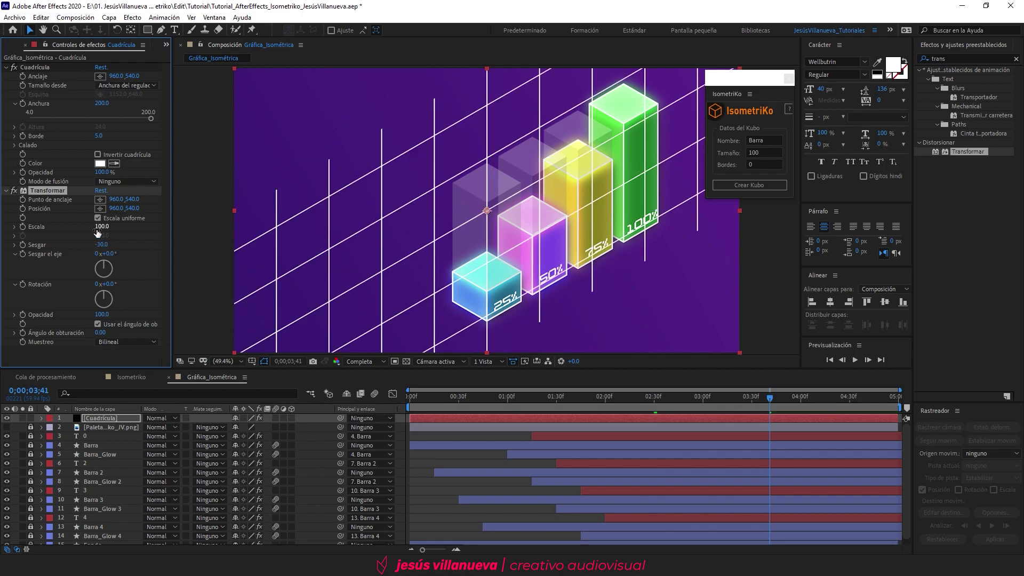
left_click(102, 226)
type("50")
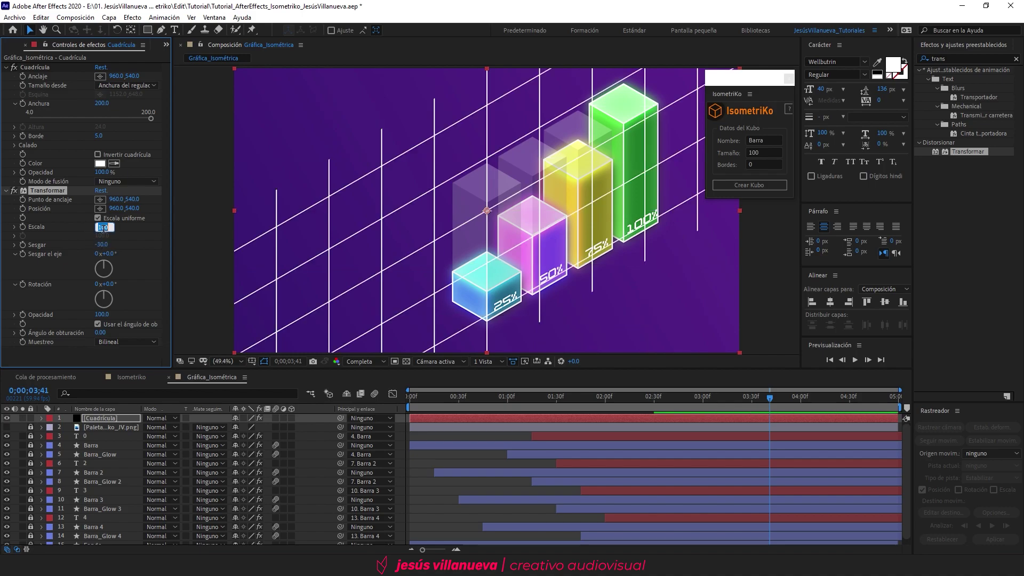
key("Return")
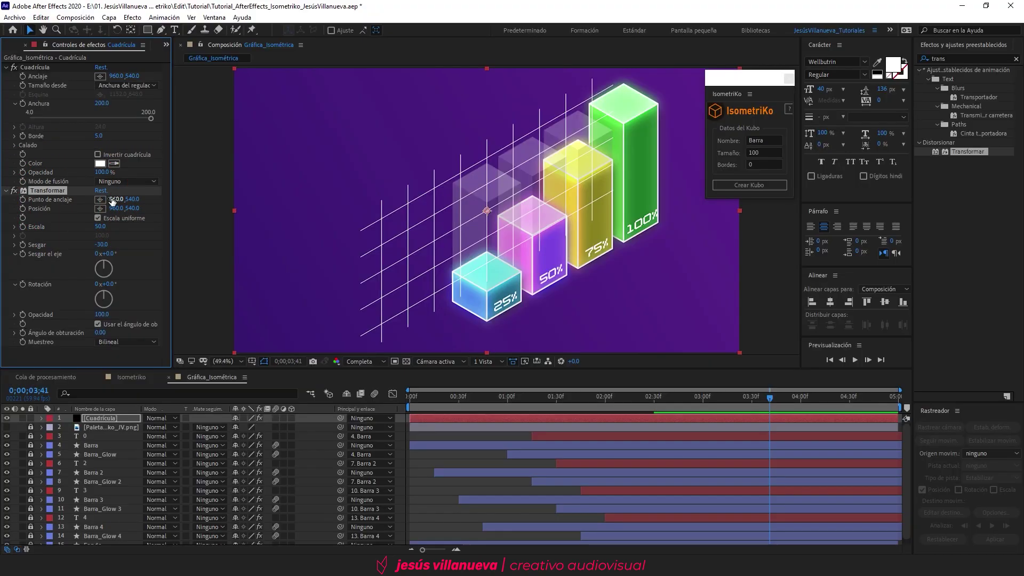
left_click(116, 199)
type("5")
key("Return")
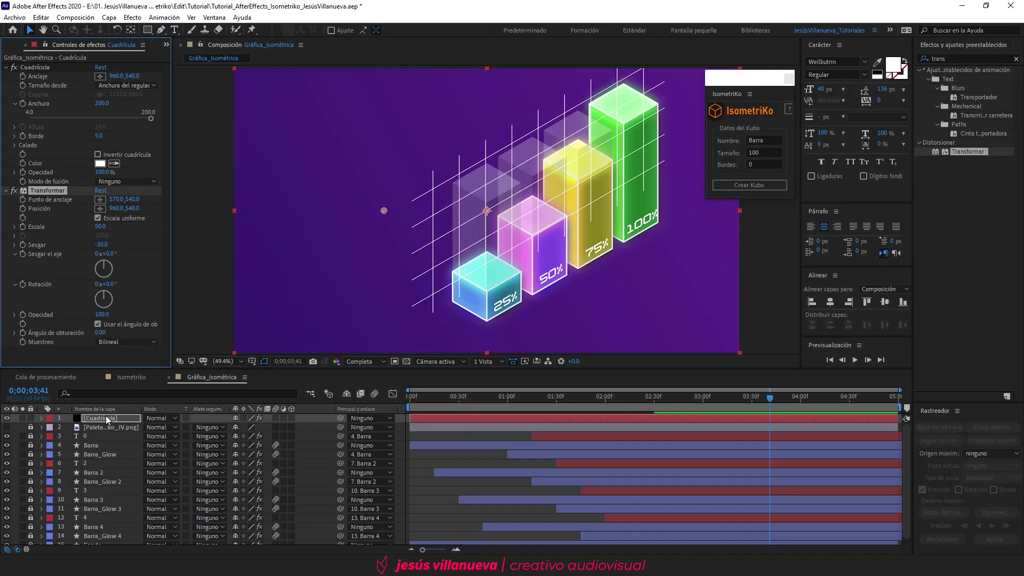
- Move the grid layer down the stack to sit just above the Fondo background
left_click_drag(106, 415, 104, 550)
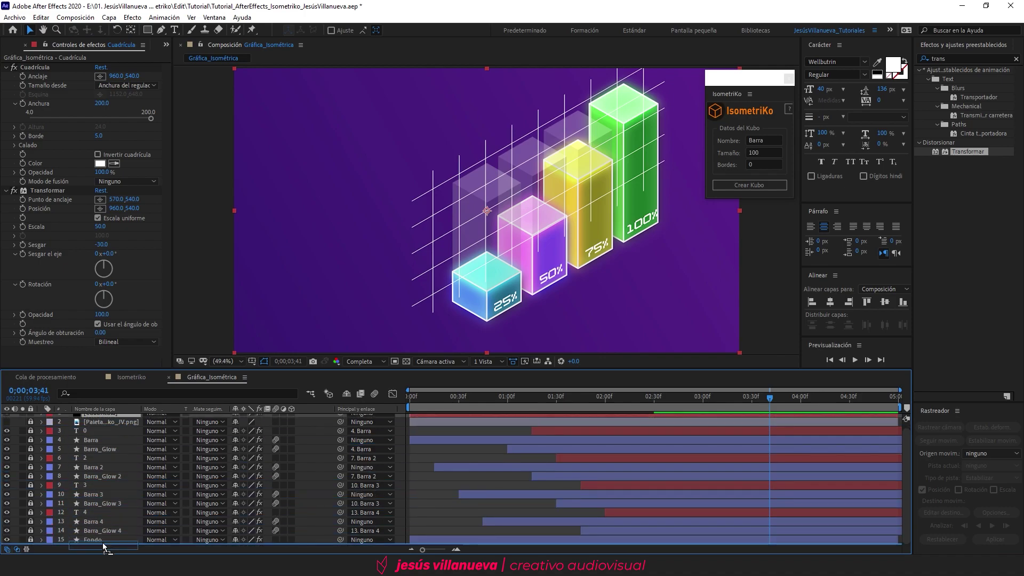
left_click_drag(105, 550, 104, 537)
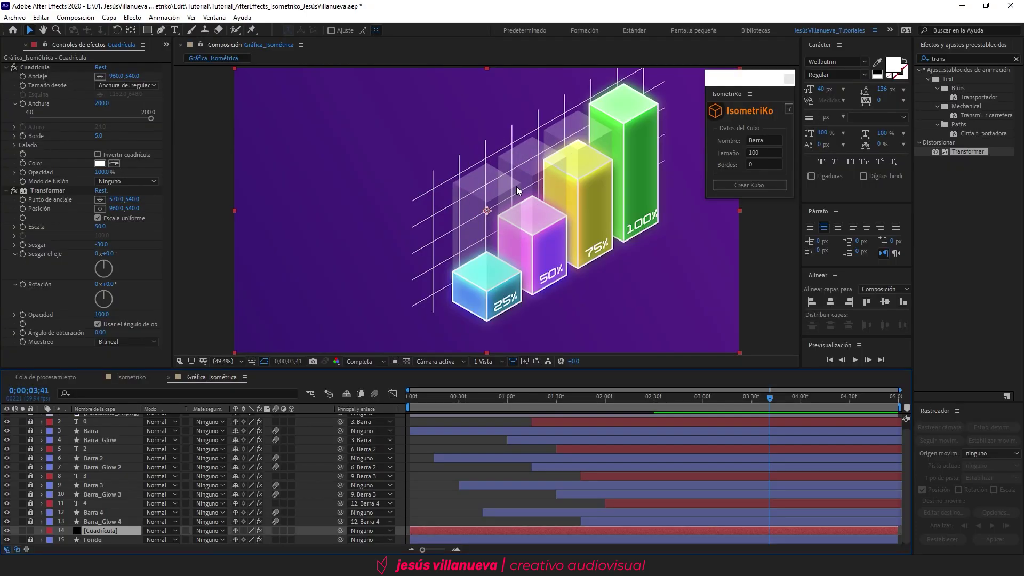
left_click(960, 59)
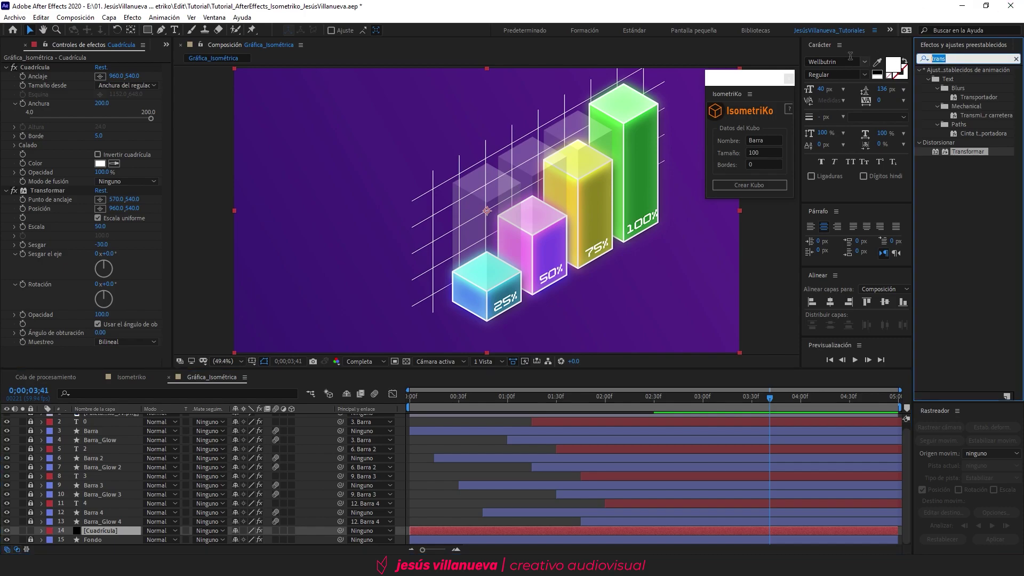
- Add a Resplandor glow to the grid and keyframe Opacidad from 0% at the start to 100% at 15 frames
type("respl")
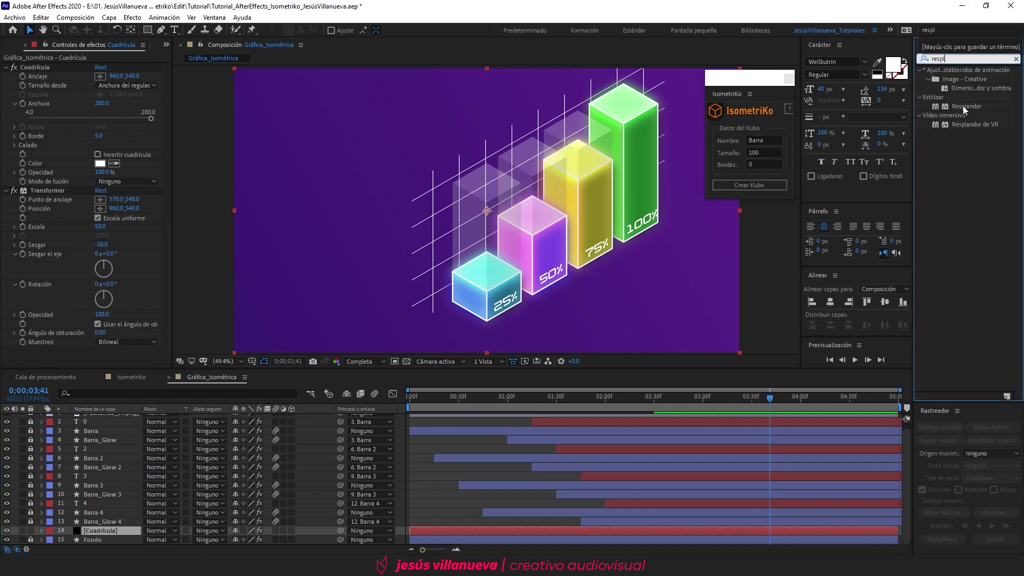
left_click_drag(967, 106, 91, 532)
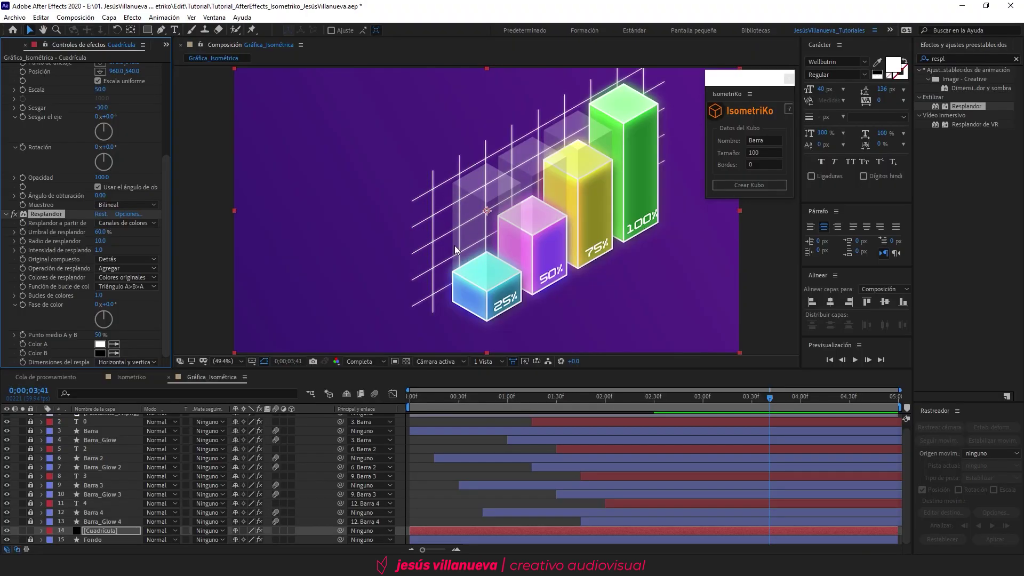
key("Home")
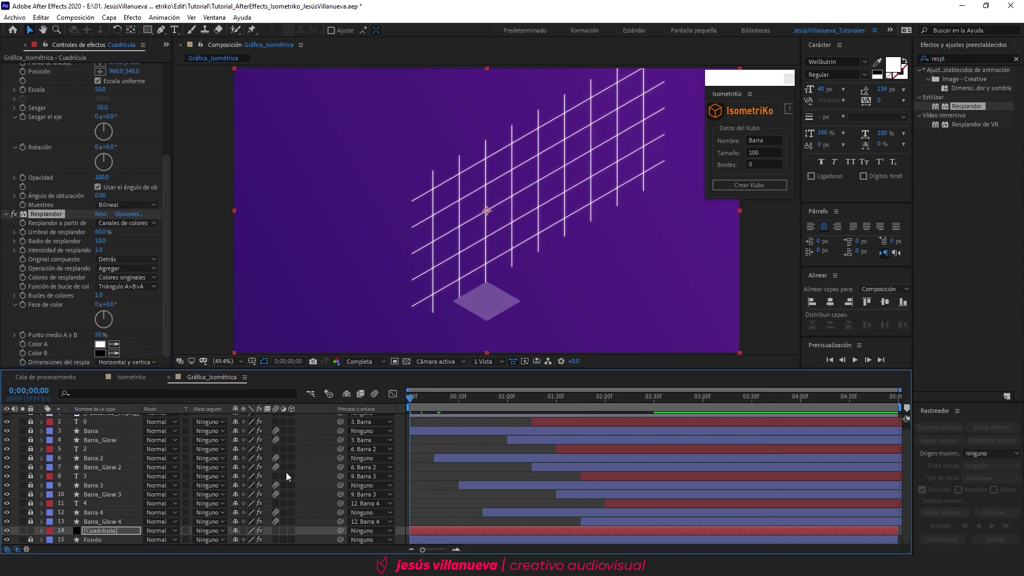
key("t")
left_click_drag(235, 531, 139, 536)
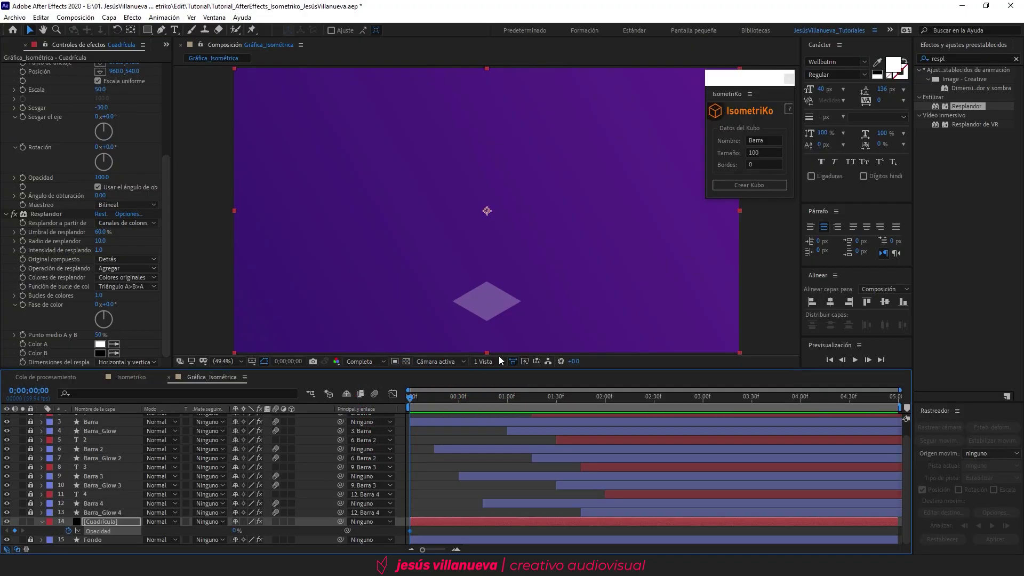
key("space")
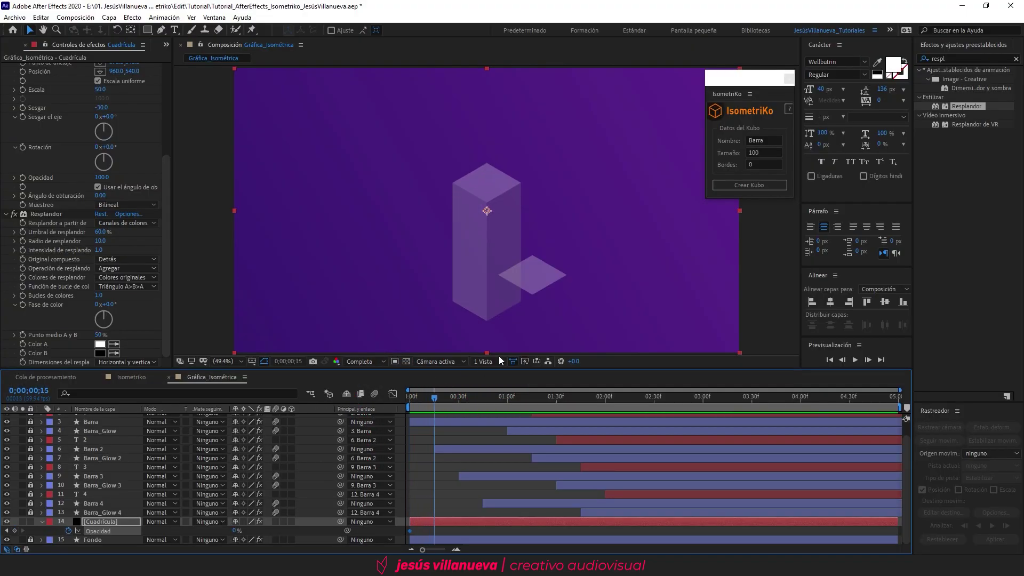
left_click_drag(238, 534, 457, 533)
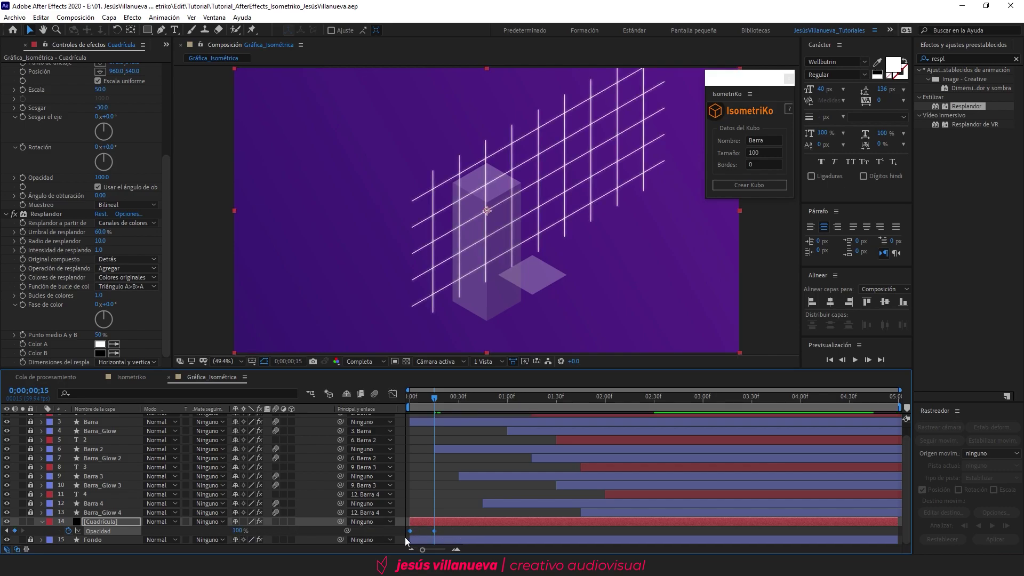
left_click(42, 522)
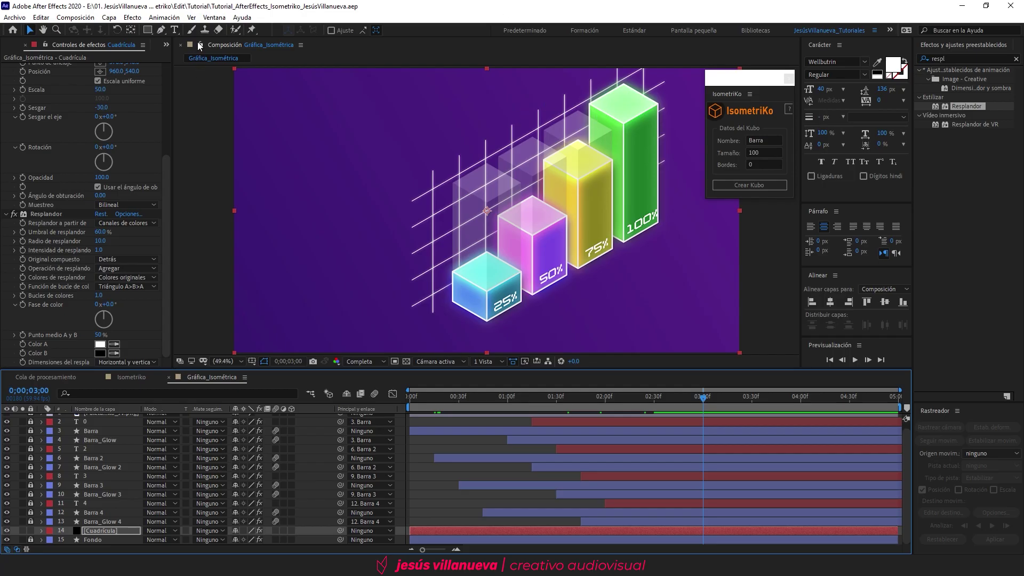
left_click(175, 30)
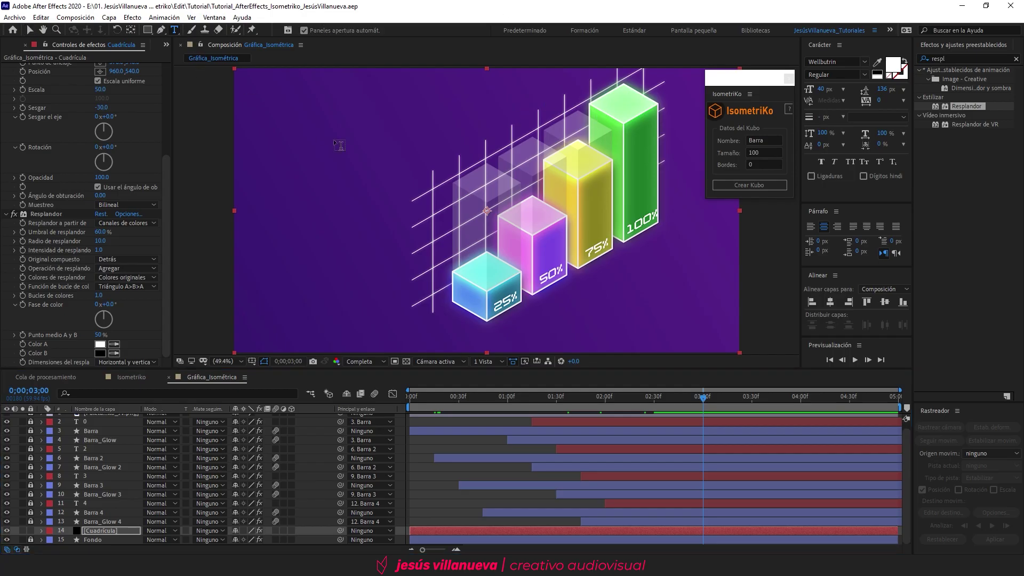
- Create a new text layer with the number 1 at 100 px font size
left_click(410, 132)
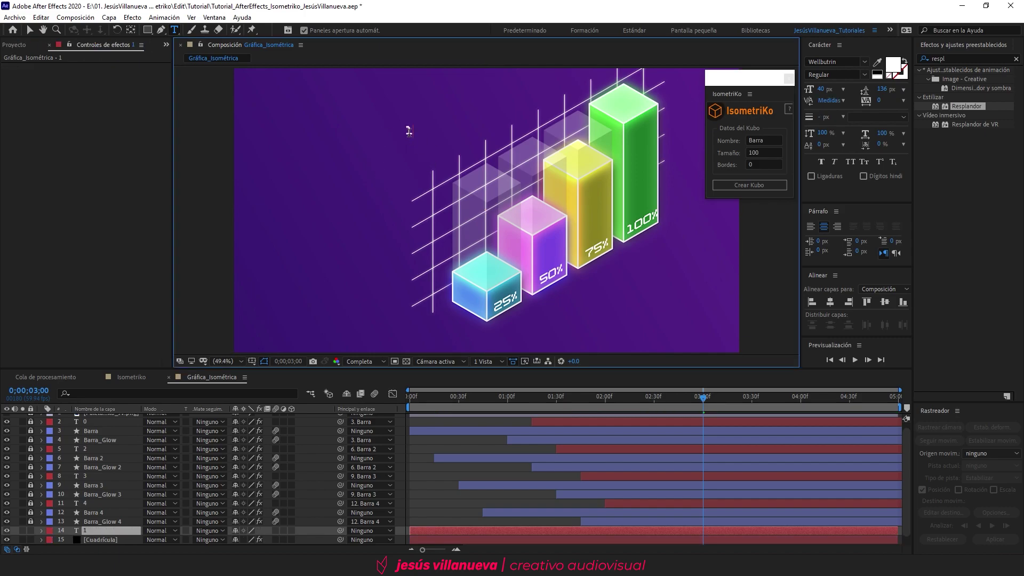
left_click(822, 93)
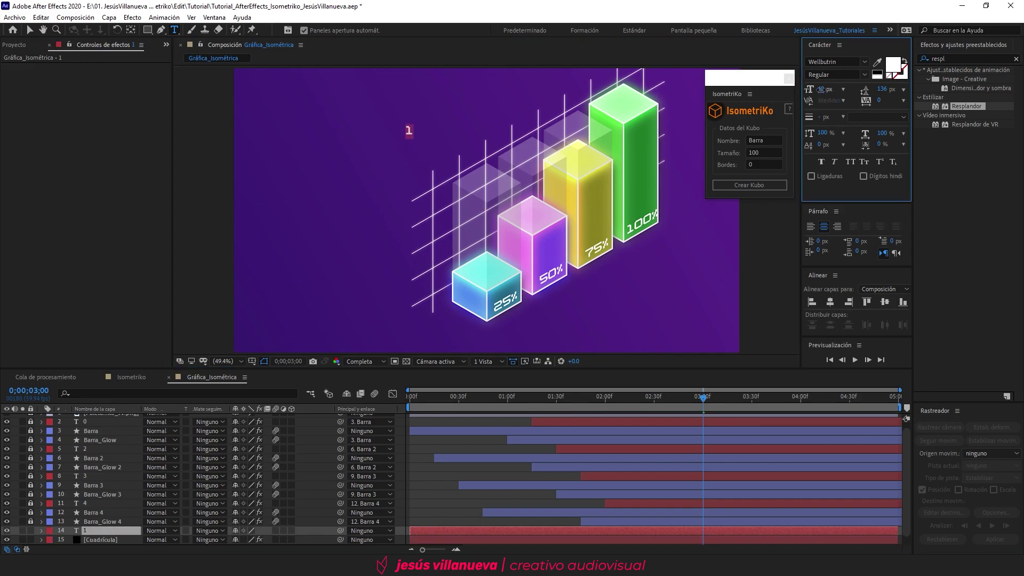
type("100")
key("Return")
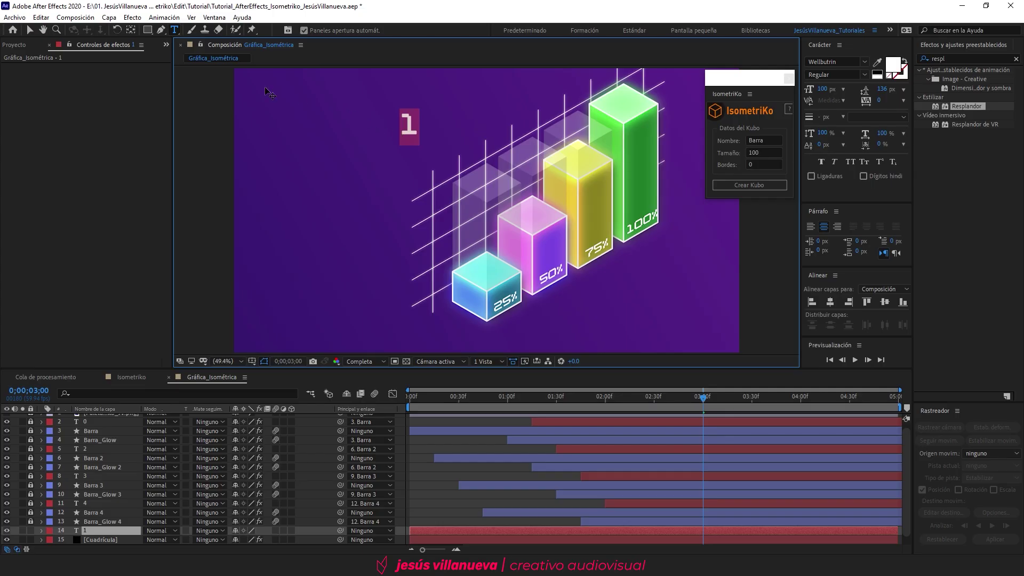
left_click(29, 30)
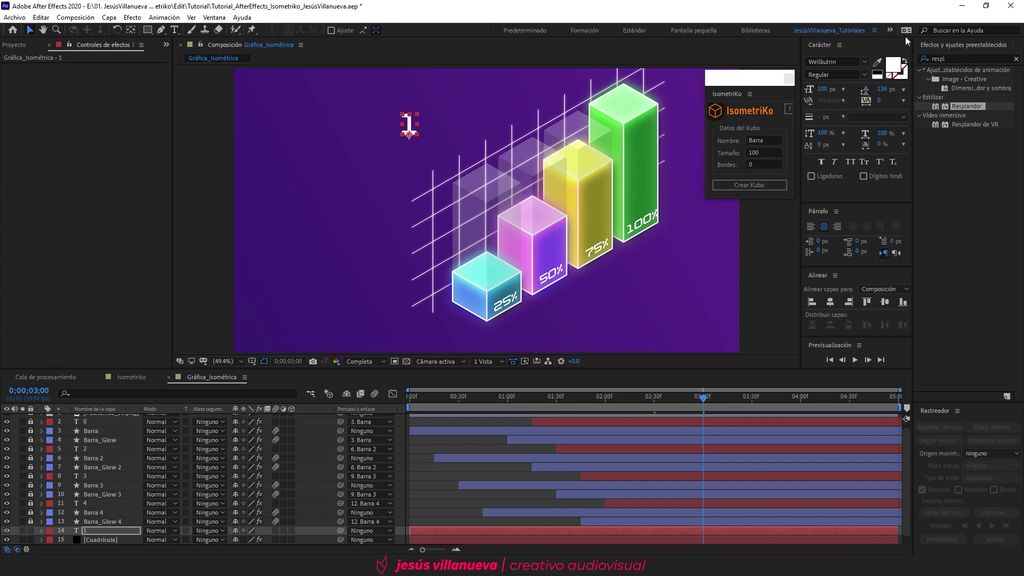
- Apply the Transformar effect to the 1 layer and move it to the top of the stack
left_click(955, 57)
type("trans")
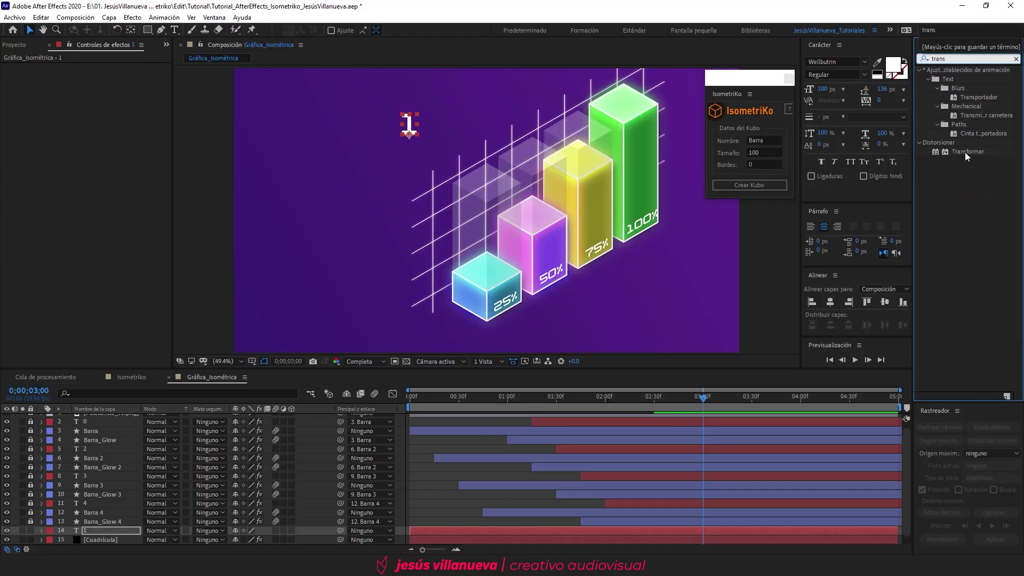
left_click_drag(966, 152, 101, 532)
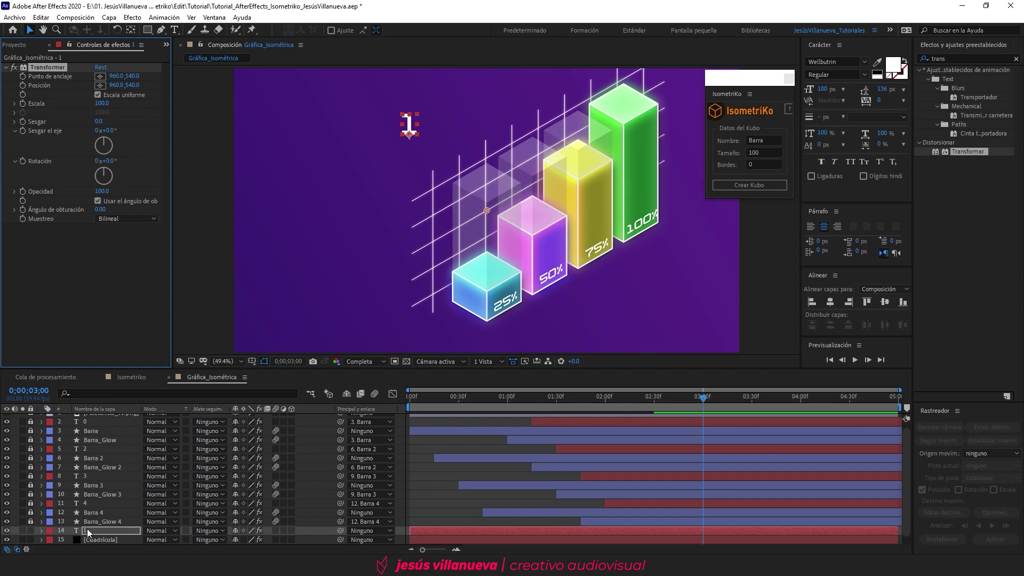
left_click_drag(94, 531, 114, 419)
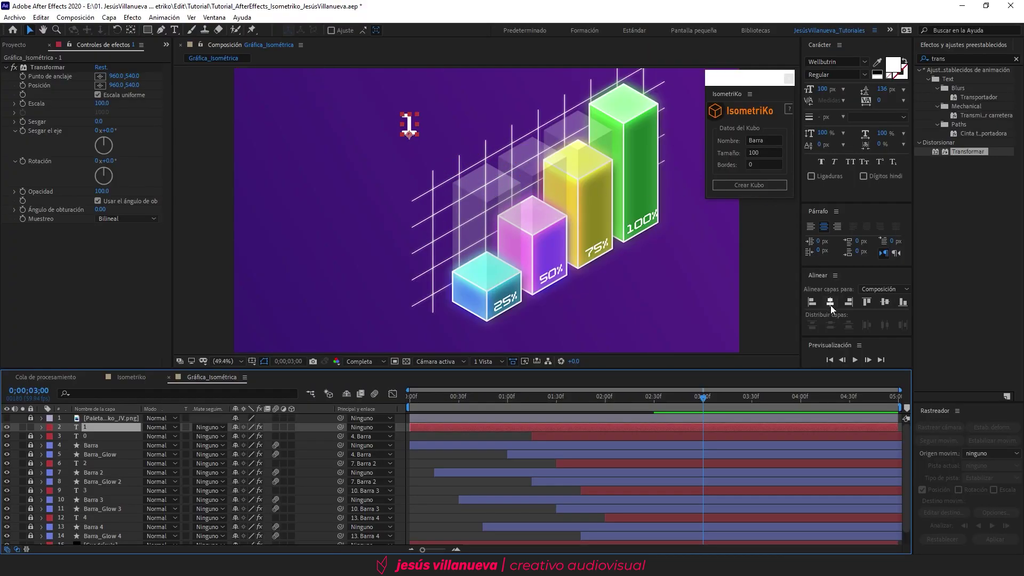
- Centre the 1 in the composition and skew it -30 with Transformar
left_click(830, 305)
left_click(882, 306)
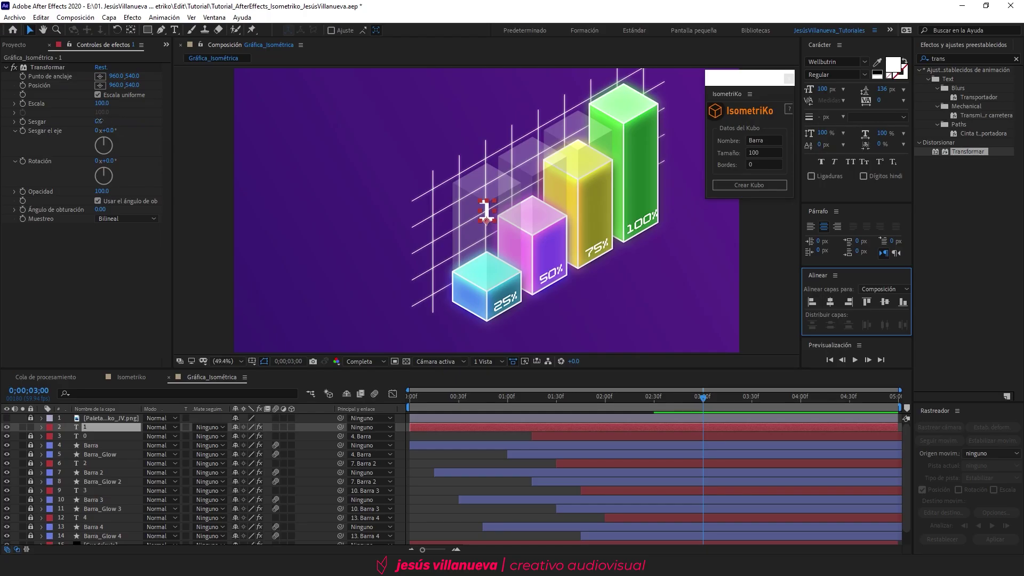
left_click(98, 121)
type("-30")
key("Return")
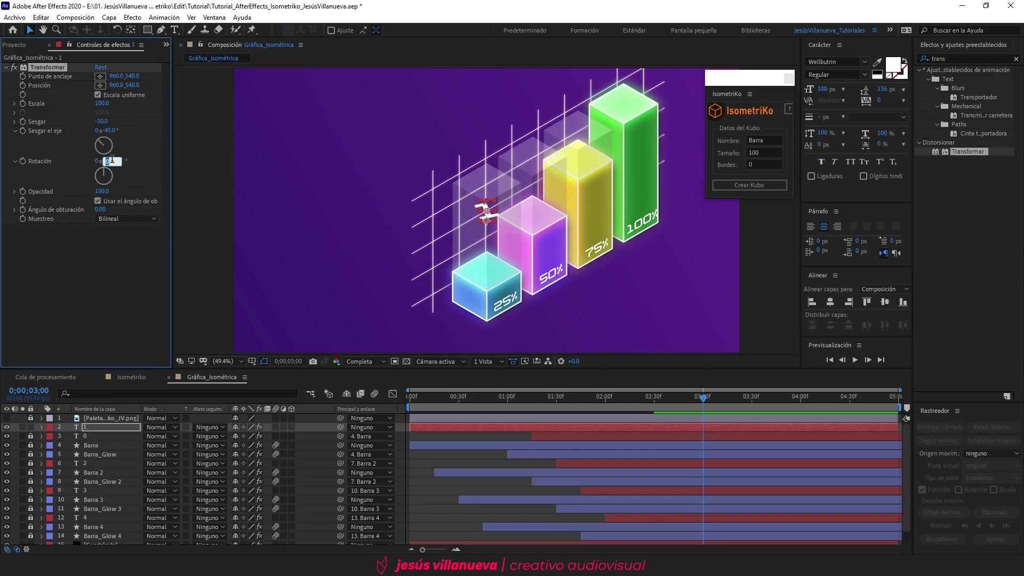
- Position the skewed 1 on top of the first column
left_click(97, 285)
scroll(500, 213, "up", 2)
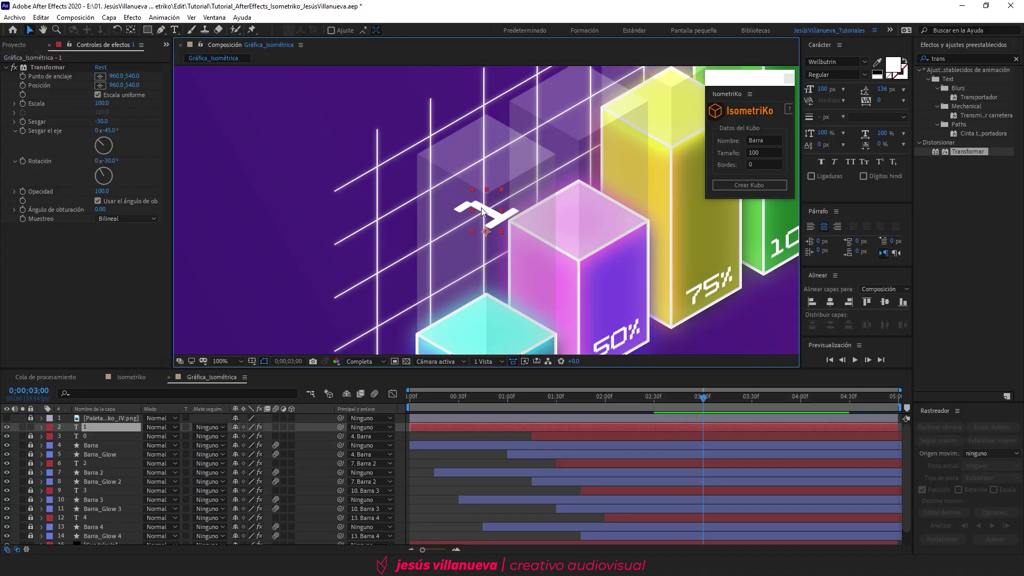
mouse_move(486, 214)
left_mouse_down()
mouse_move(530, 166)
mouse_move(519, 167)
left_mouse_up()
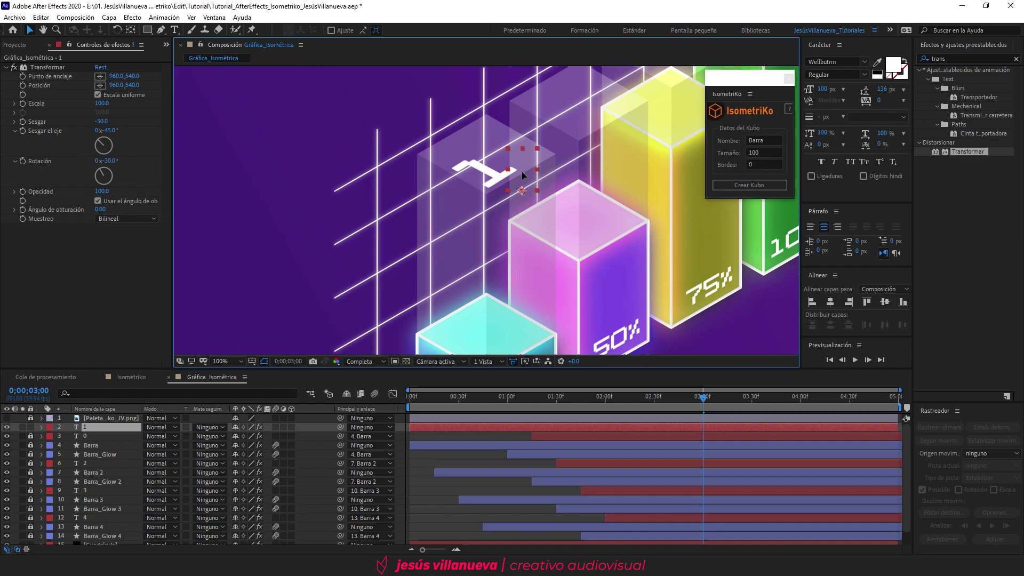
left_click_drag(522, 171, 460, 177)
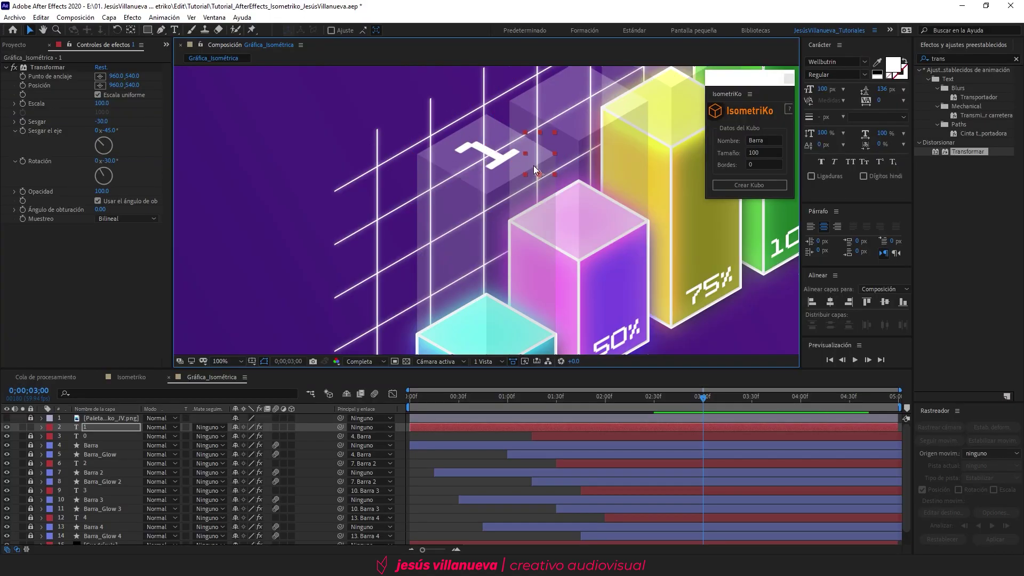
left_click_drag(547, 175, 496, 209)
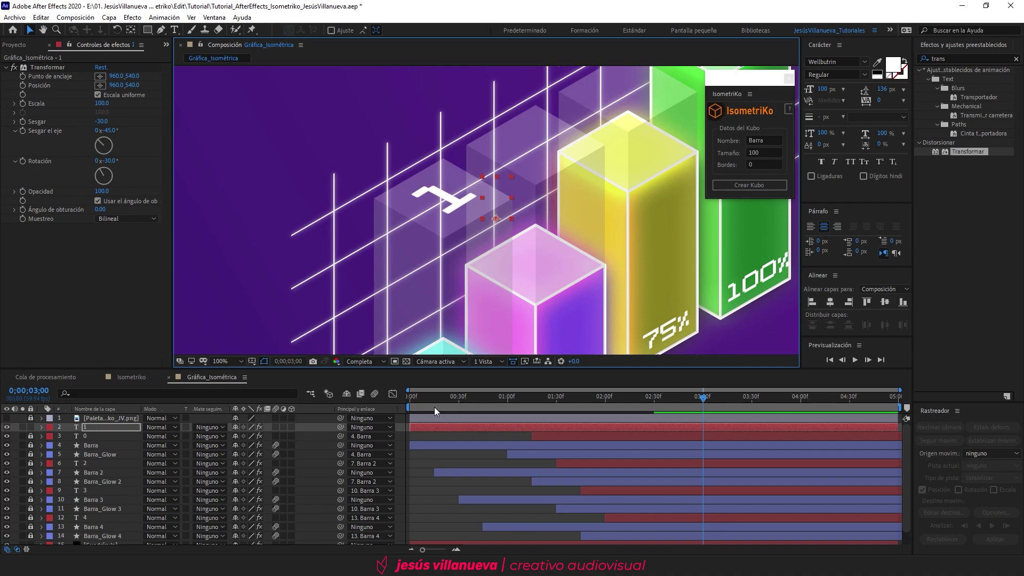
- Start the 1 layer at 15 frames and fade its opacity from 0% to 100% at 30 frames, eased
left_click(434, 397)
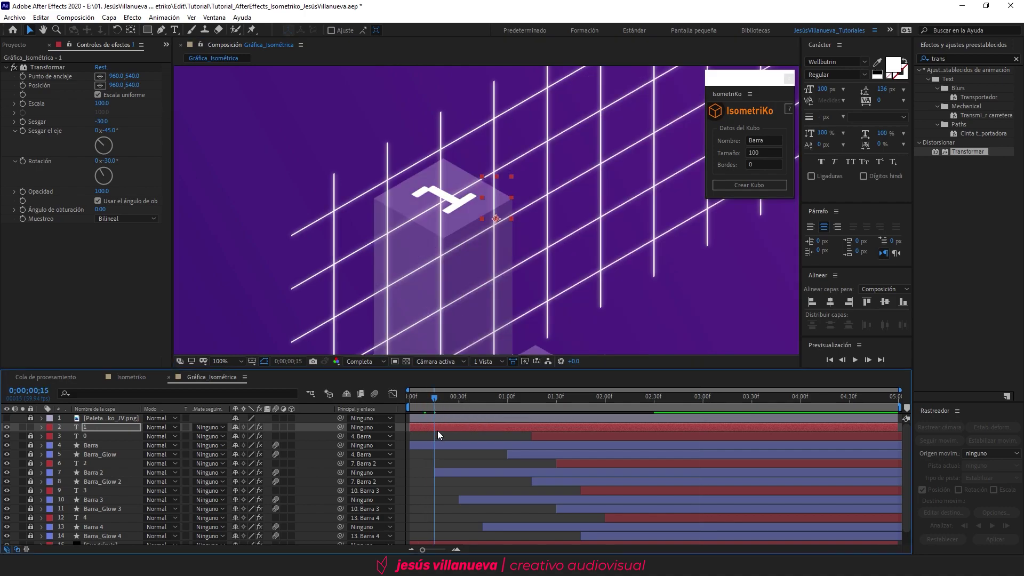
left_click_drag(410, 427, 422, 427)
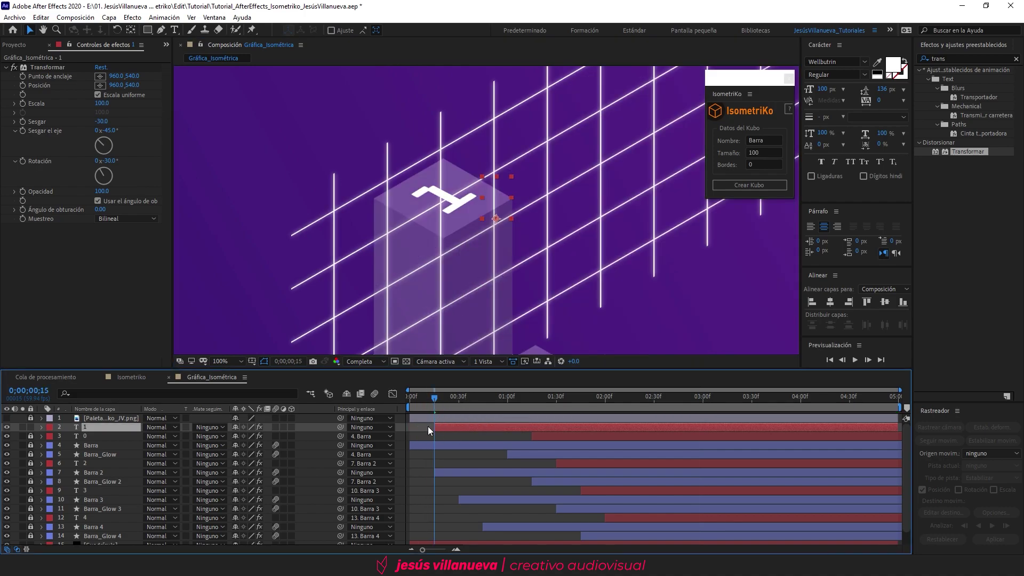
key("t")
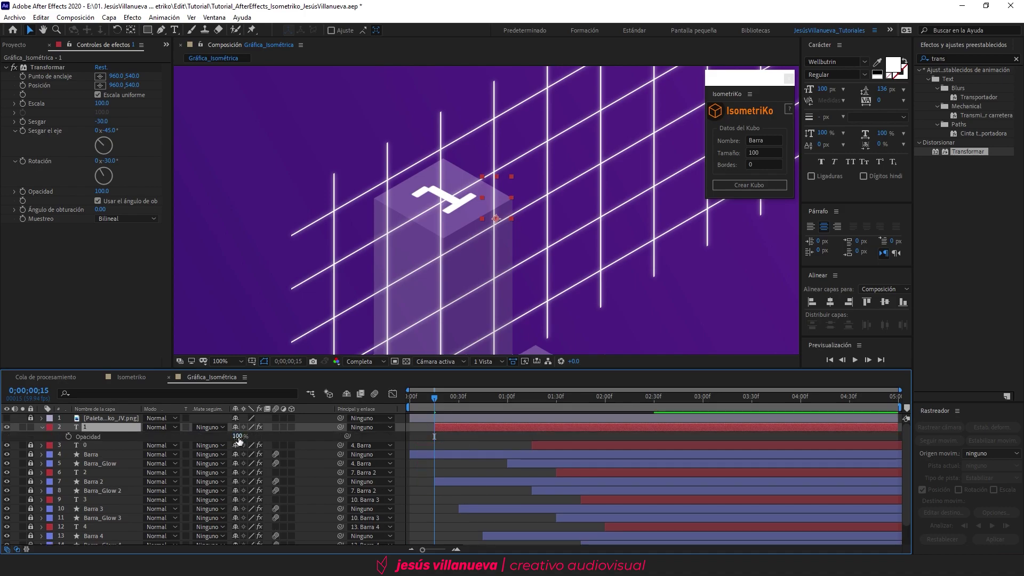
left_click_drag(238, 440, 161, 464)
left_click(68, 437)
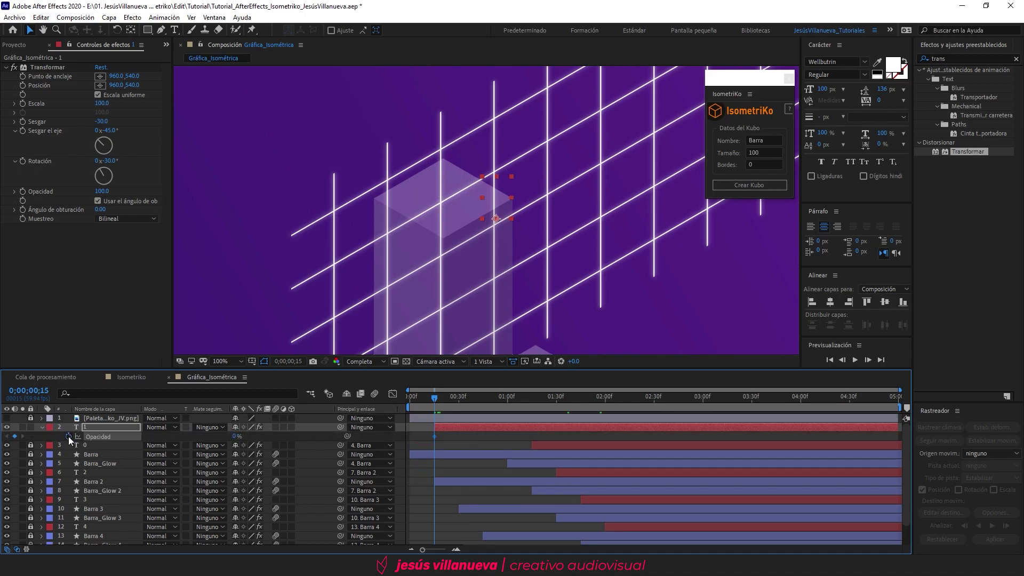
key("shift+Page_Down")
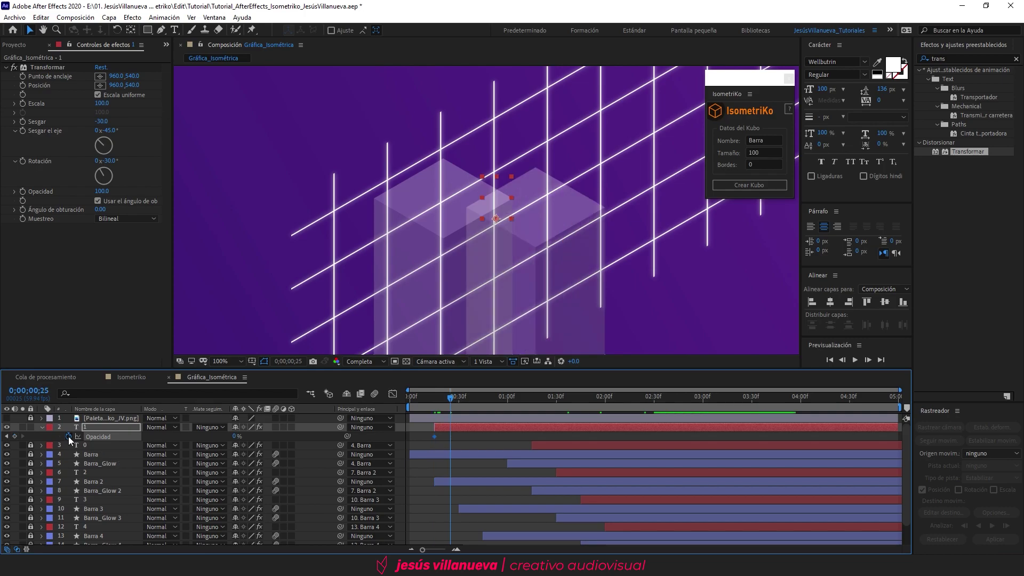
key("Page_Down")
key("Page_Down")
key("Page_Down")
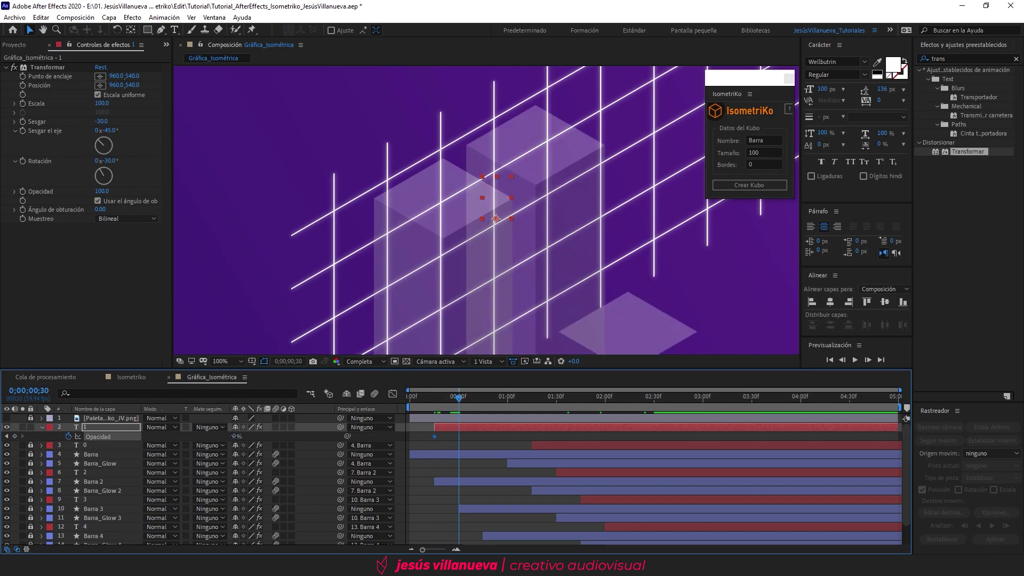
left_click_drag(236, 436, 304, 429)
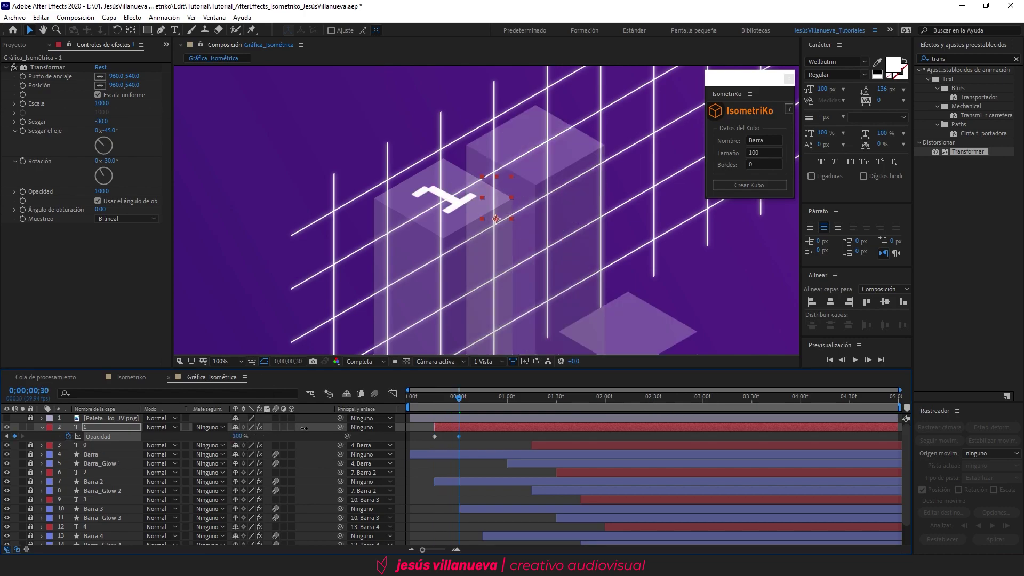
key("F9")
left_click(489, 436)
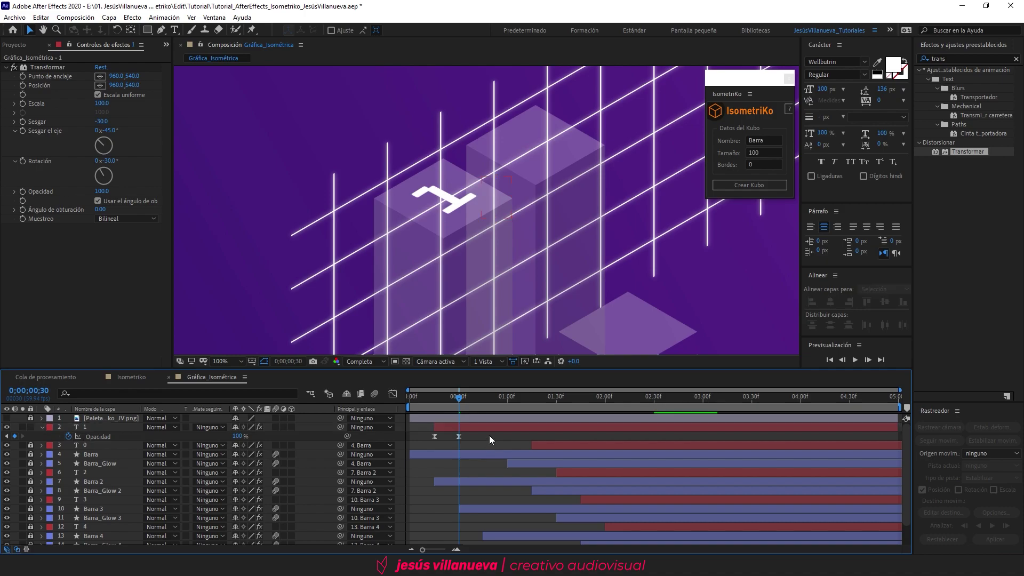
- Duplicate the 1 layer, rename the copy 5, and begin editing its number
left_click(100, 426)
key("ctrl+d")
key("Return")
type("5")
double_click(76, 425)
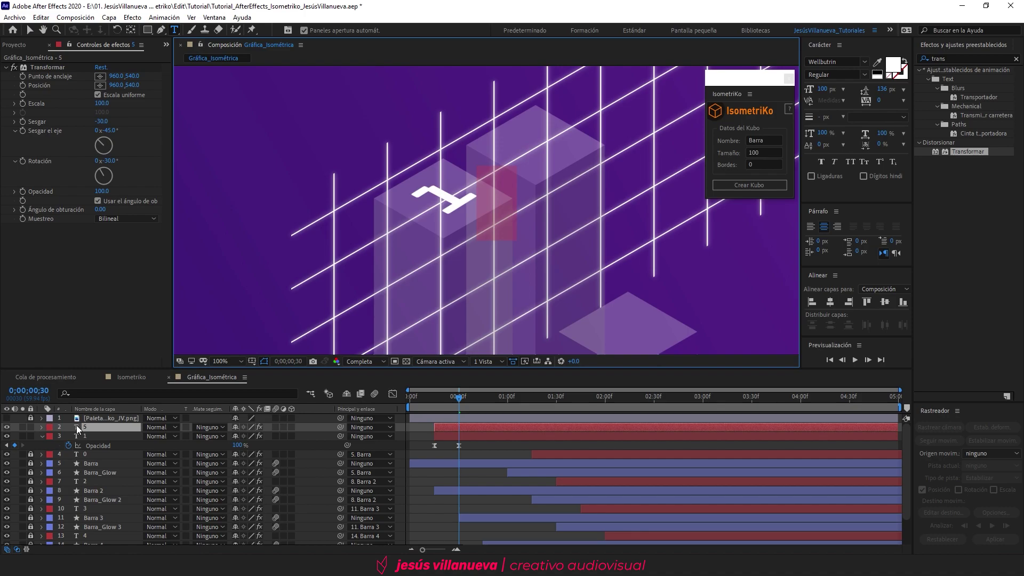
- Place the duplicated number on the second column and delay its start to 30 frames
type("5")
key("Escape")
key("v")
mouse_move(510, 194)
left_mouse_down()
mouse_move(563, 186)
mouse_move(569, 225)
mouse_move(579, 211)
left_mouse_up()
left_click_drag(472, 429, 495, 427)
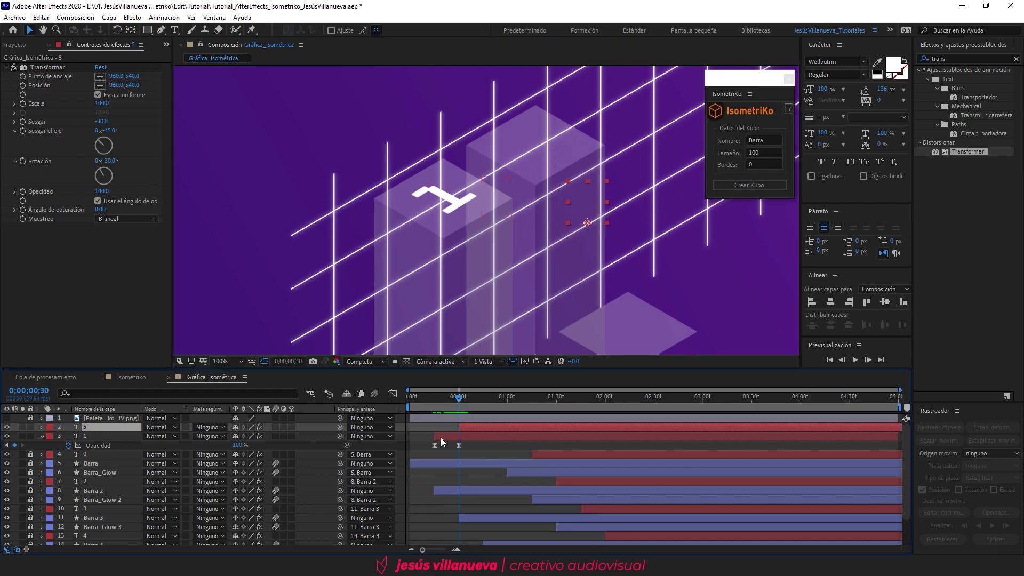
- Duplicate the number for the third and fourth columns with later start times
left_click_drag(449, 405, 495, 402)
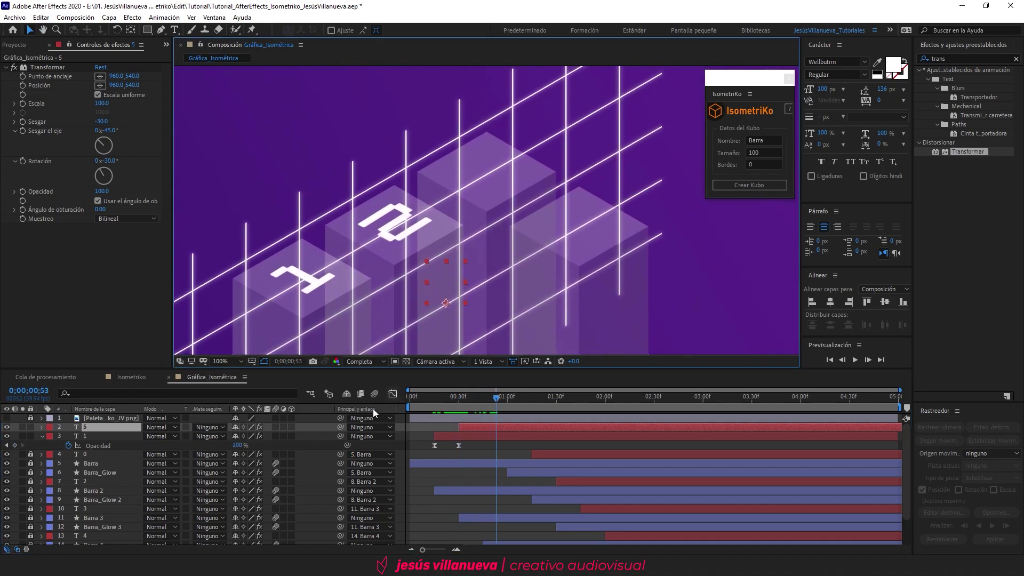
key("ctrl+d")
left_click_drag(460, 428, 509, 427)
key("ctrl+d")
- Fit the composition in view, scrub through all four bars and preview the animation
key("shift+slash")
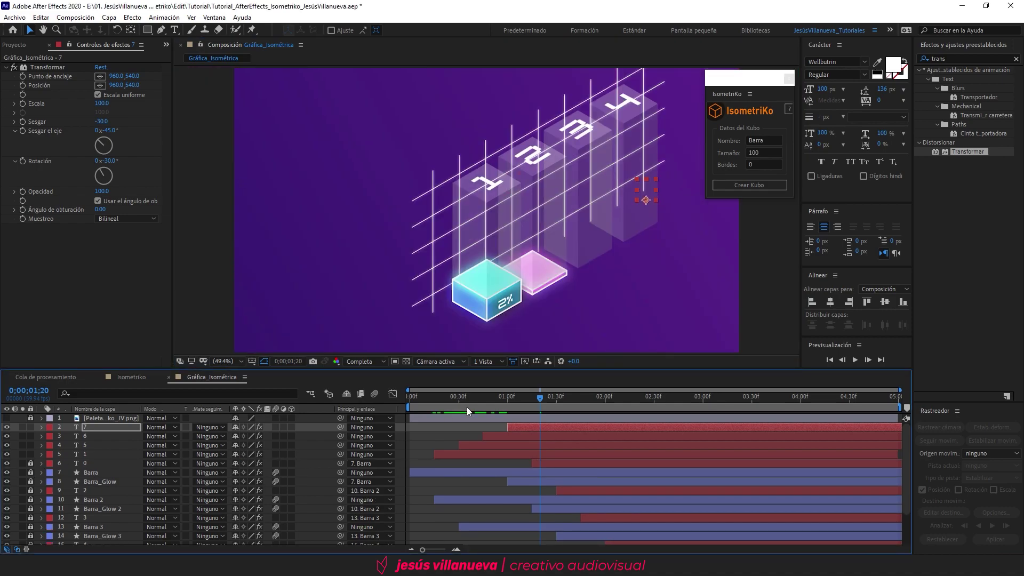
left_click_drag(462, 401, 683, 407)
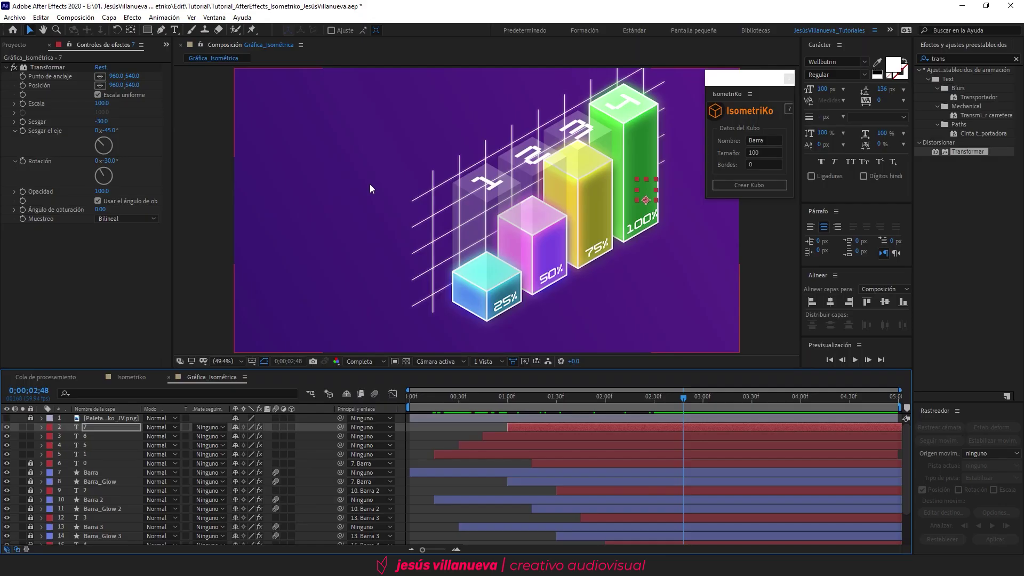
left_click_drag(465, 399, 396, 401)
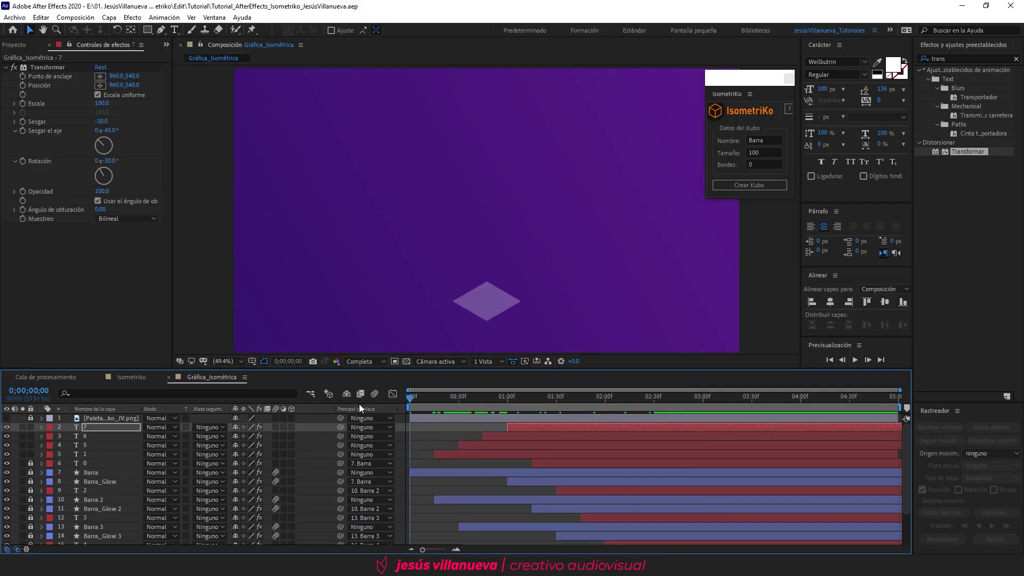
key("space")
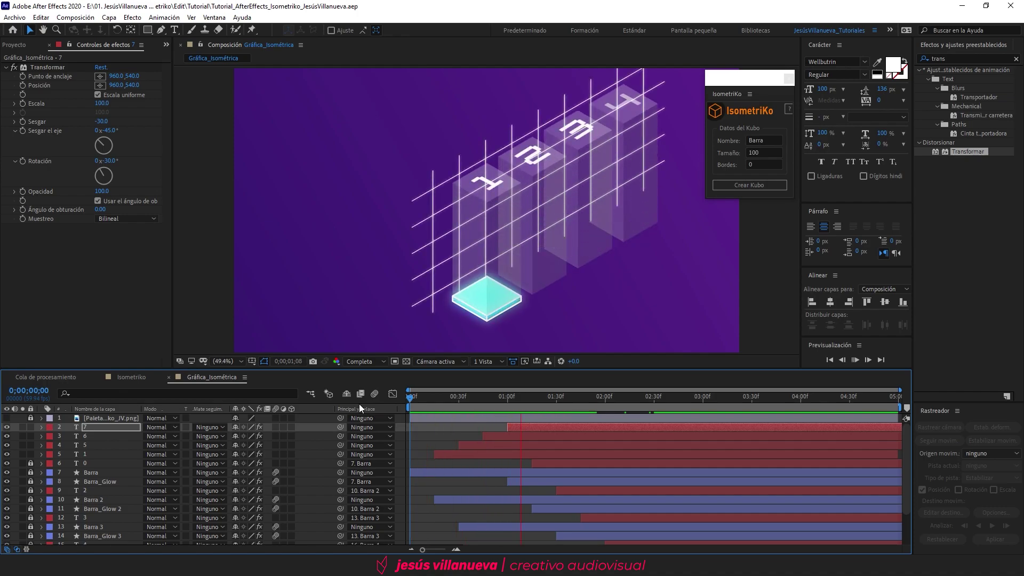